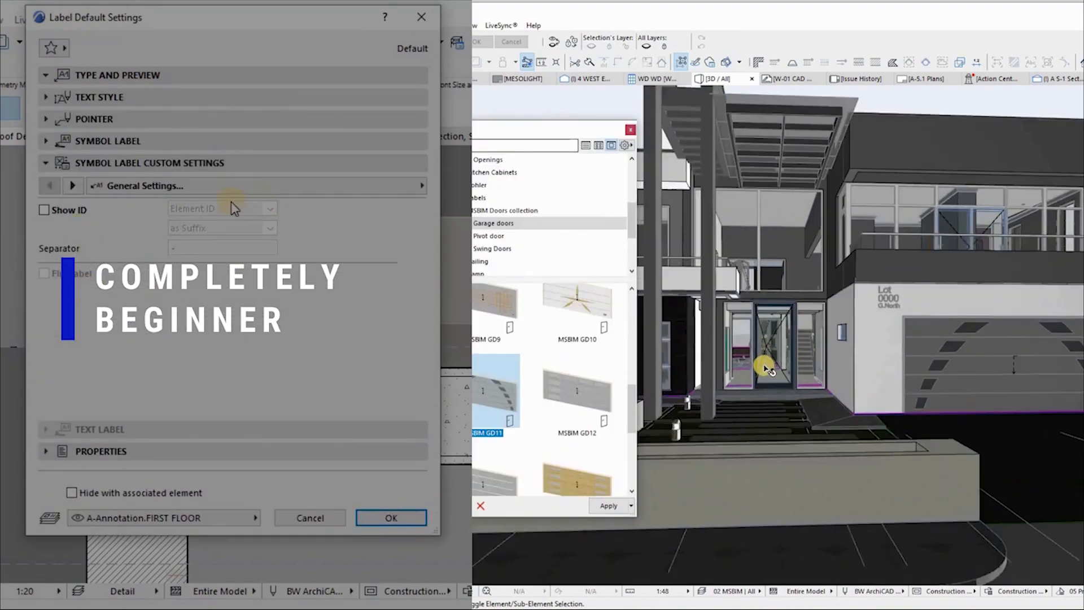
Select the glass entrance door in the 3D view and browse the MSBIM Doors collection.
scroll(768, 373, "up", 4)
left_click(783, 320)
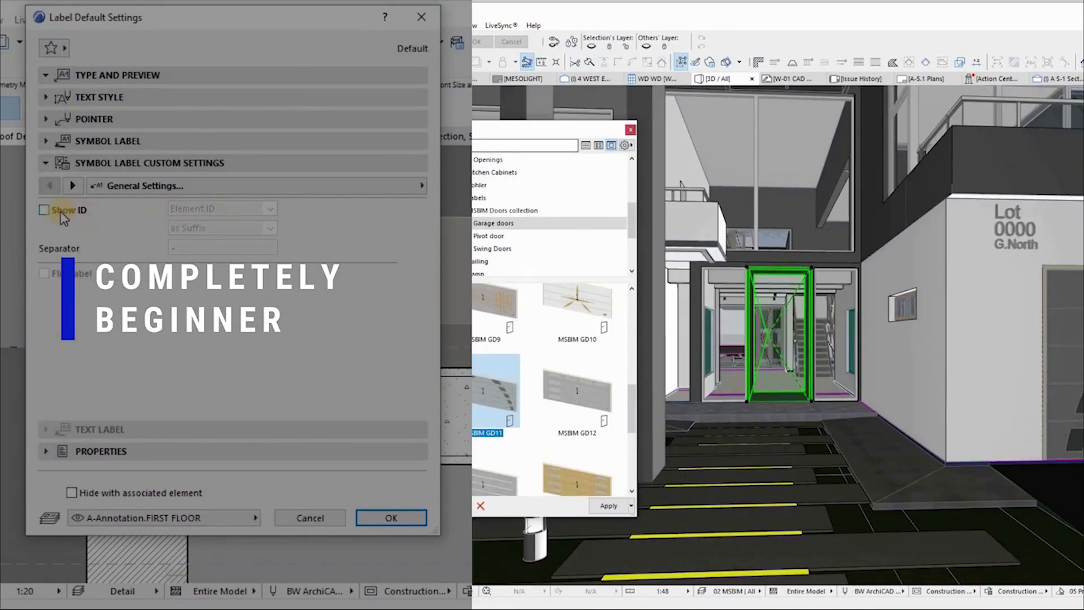
left_click(480, 236)
left_click(61, 211)
left_click_drag(631, 411, 630, 332)
left_click(487, 416)
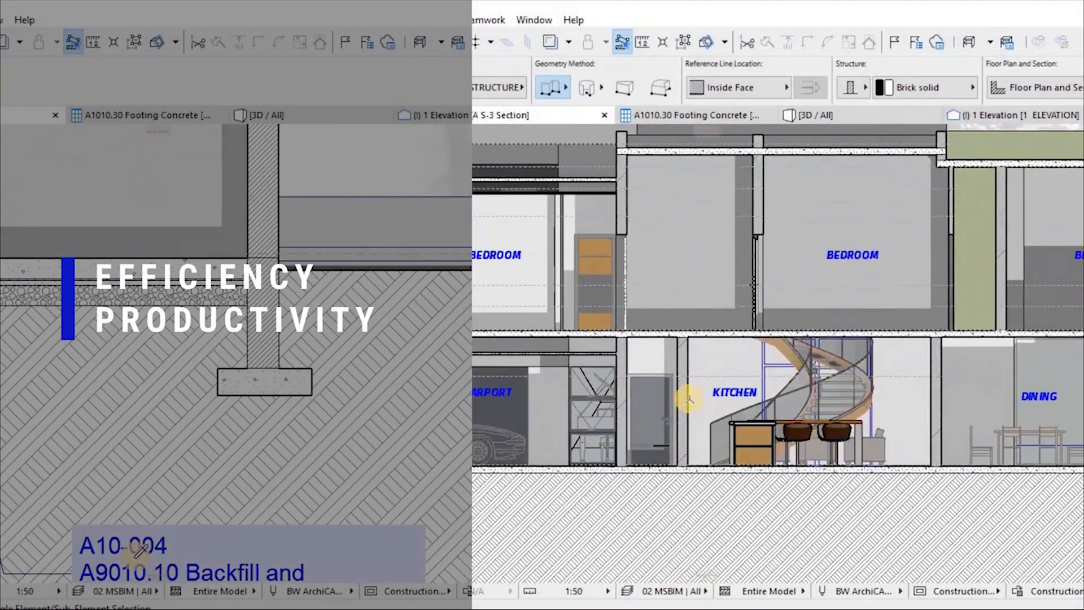
Pick up the settings of the A10-004 label and label the footing and foundation wall in the section.
left_click(138, 551, "alt")
scroll(700, 398, "up", 1)
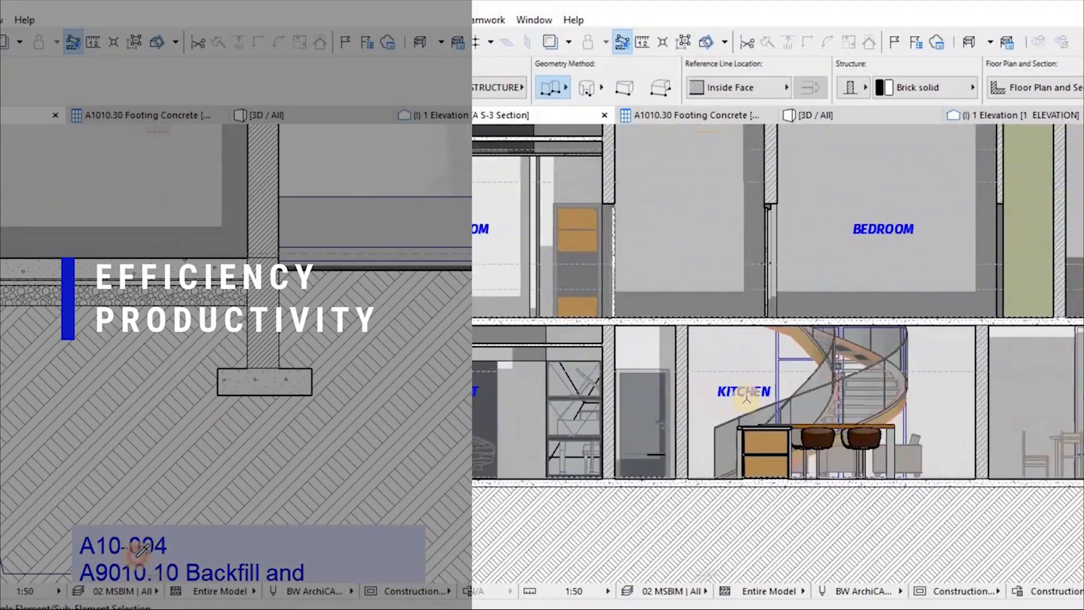
scroll(858, 391, "up", 1)
scroll(1029, 369, "down", 2)
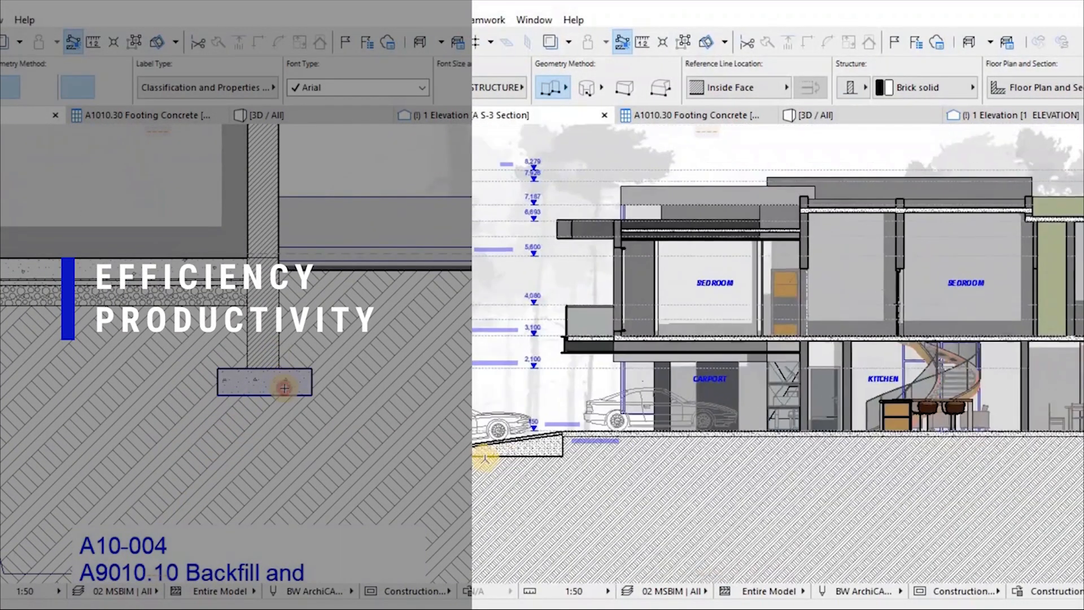
left_click(284, 388)
scroll(487, 458, "up", 3)
scroll(125, 429, "down", 1)
scroll(379, 371, "up", 2)
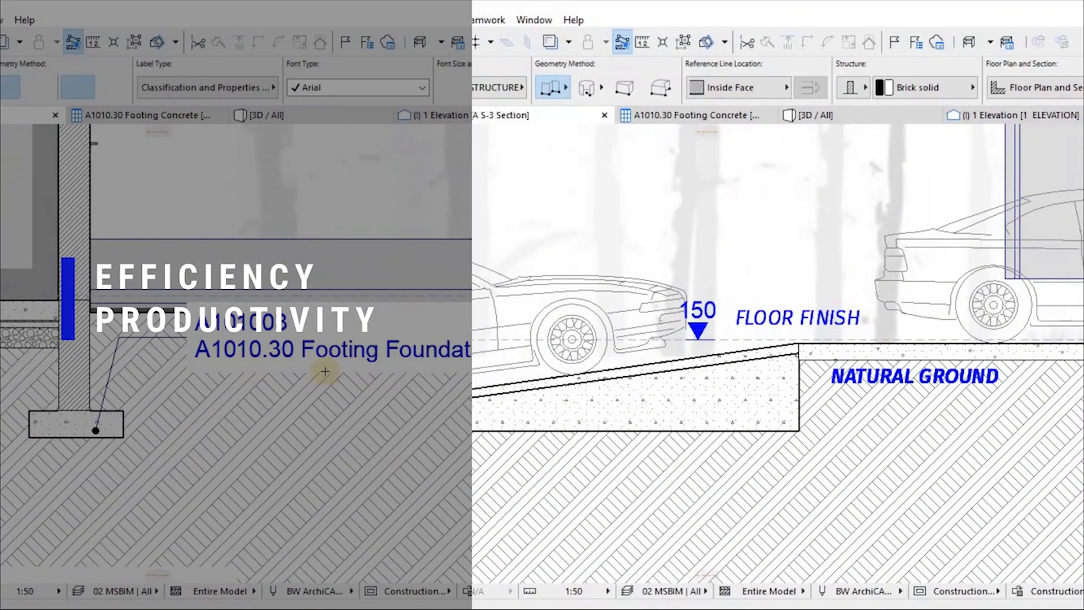
key("Escape")
left_click(83, 320)
Select the sloped driveway mesh in the section and set it as the target in Solid Element Operations.
left_click(638, 368)
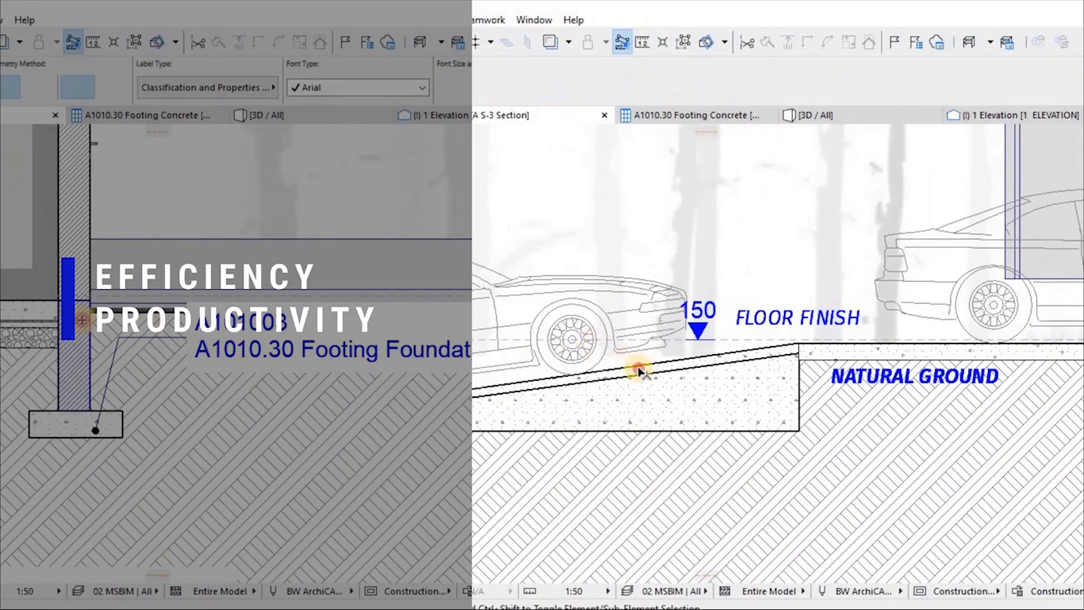
right_click(733, 400)
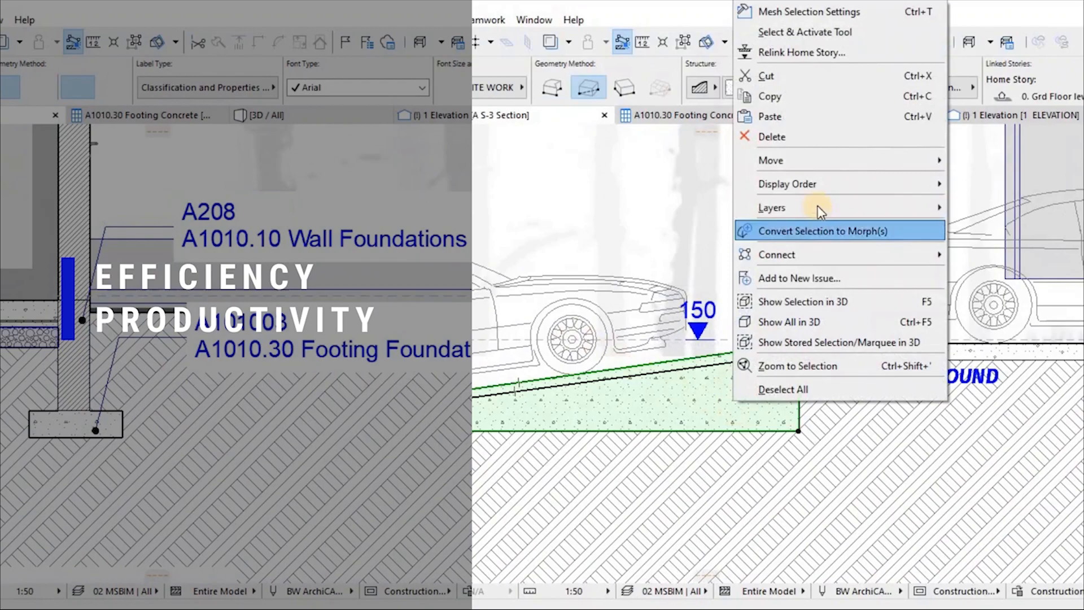
mouse_move(801, 249)
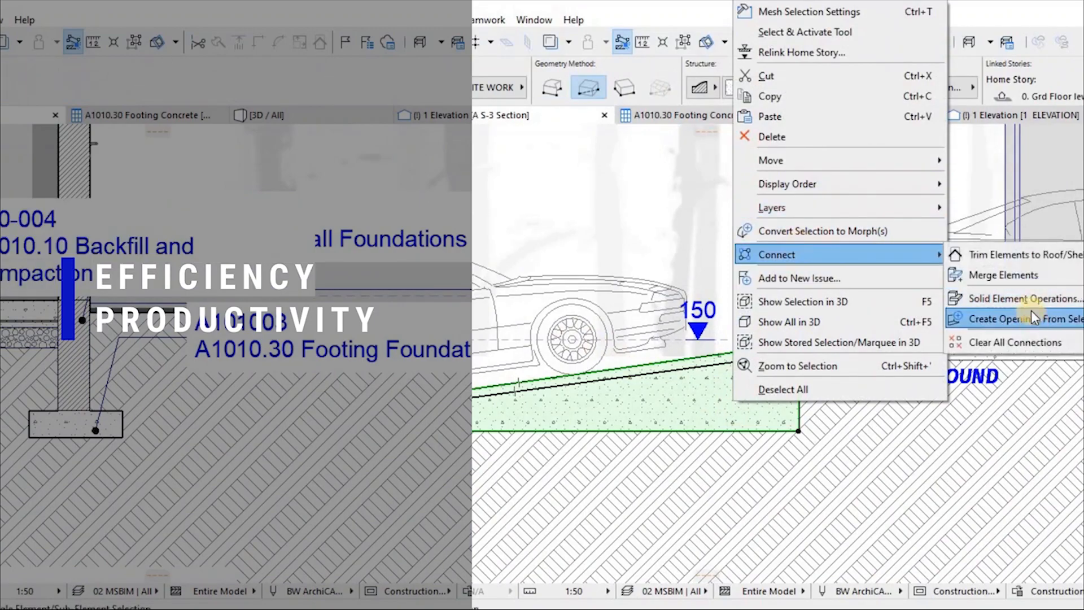
left_click(1029, 299)
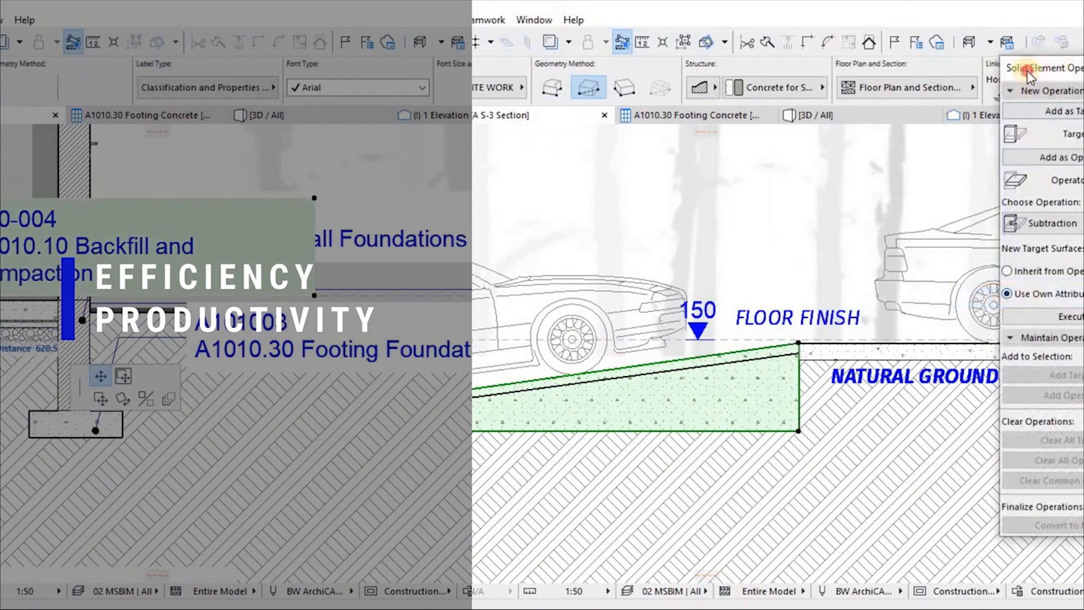
left_click_drag(1028, 70, 810, 48)
Add the ground mesh as the operator and choose Subtraction with downward extrusion.
left_click(624, 432)
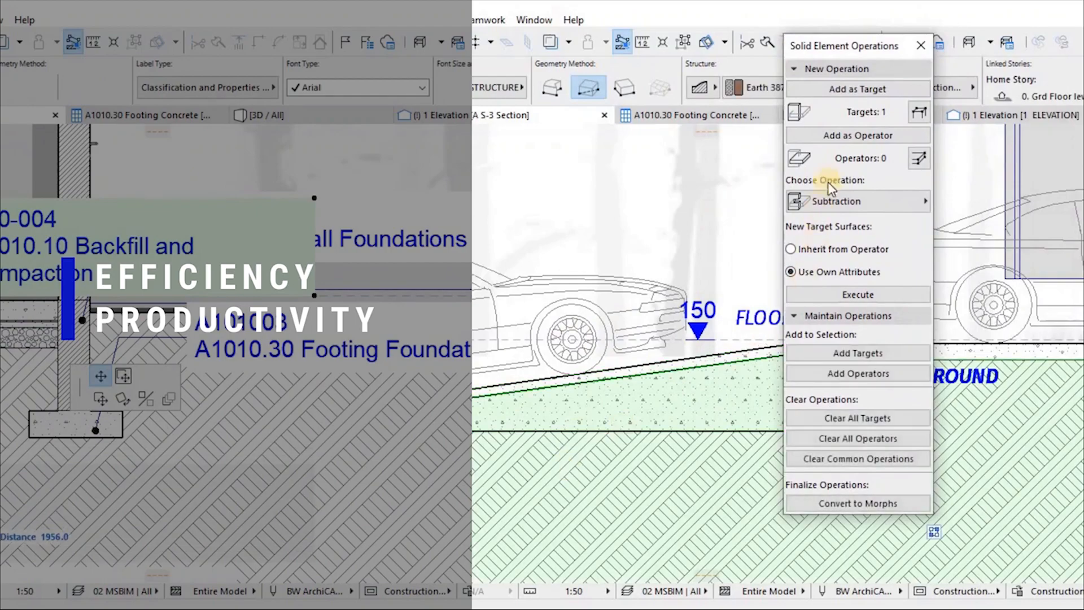
left_click(849, 136)
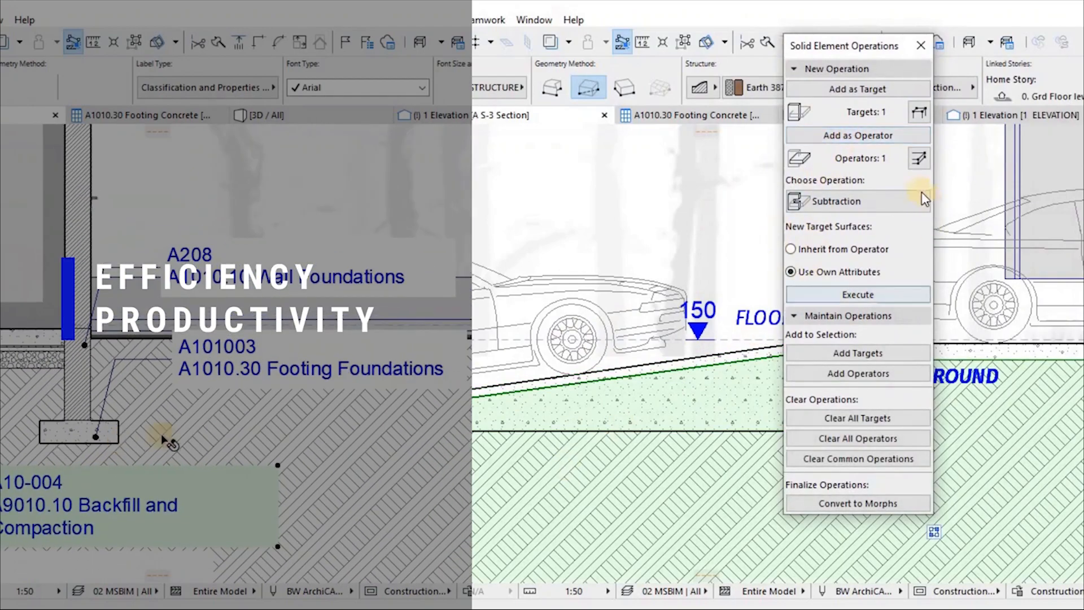
left_click(908, 198)
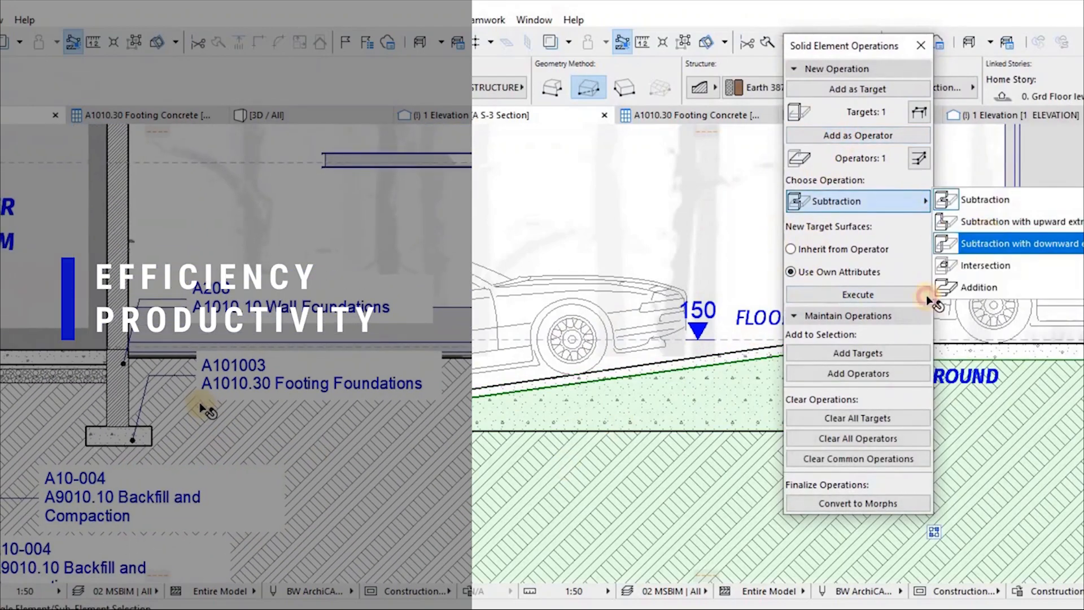
left_click(987, 238)
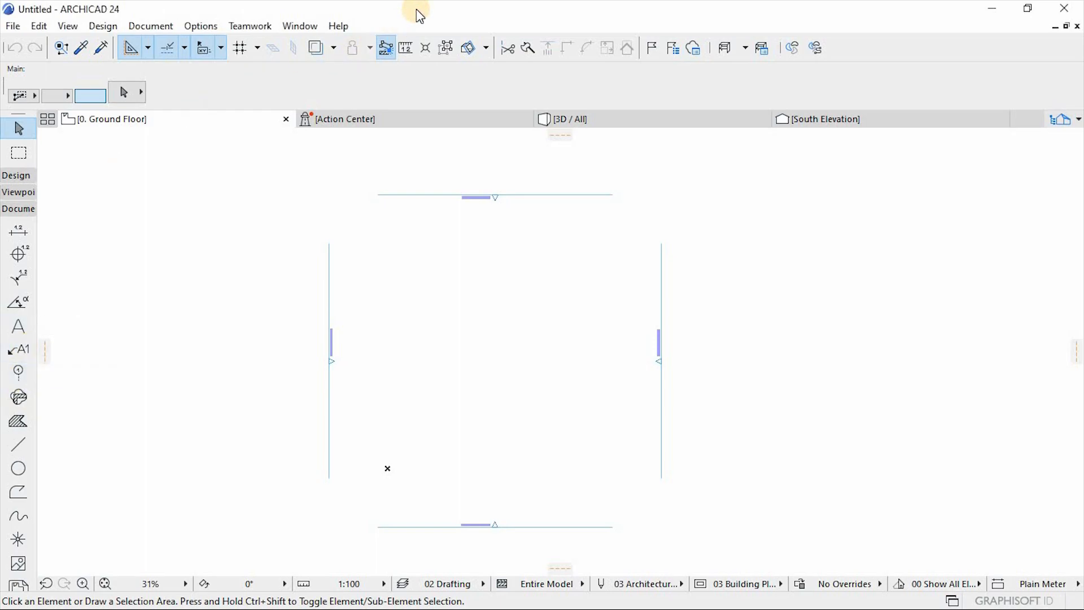
Look through the available File, Edit, View, Design, Document, Options, Teamwork and Window commands.
left_click(13, 28)
mouse_move(35, 30)
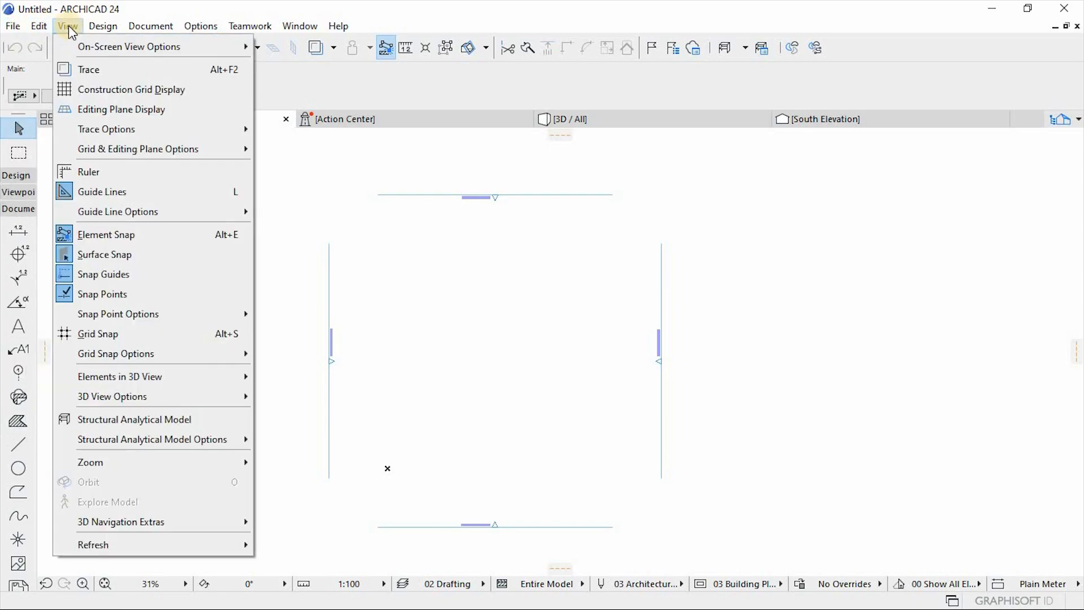
mouse_move(102, 27)
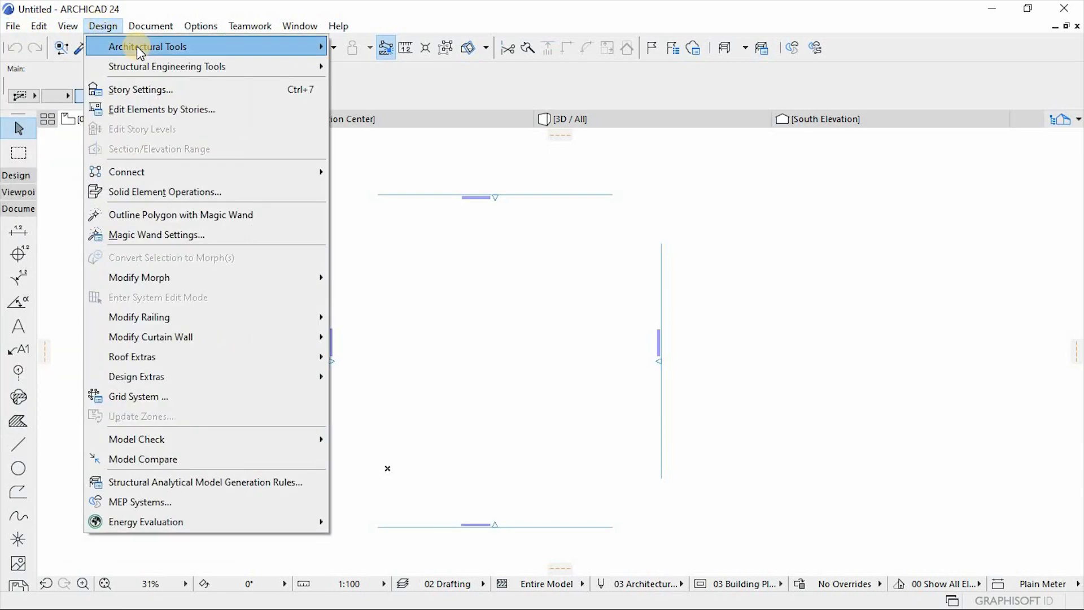
mouse_move(147, 29)
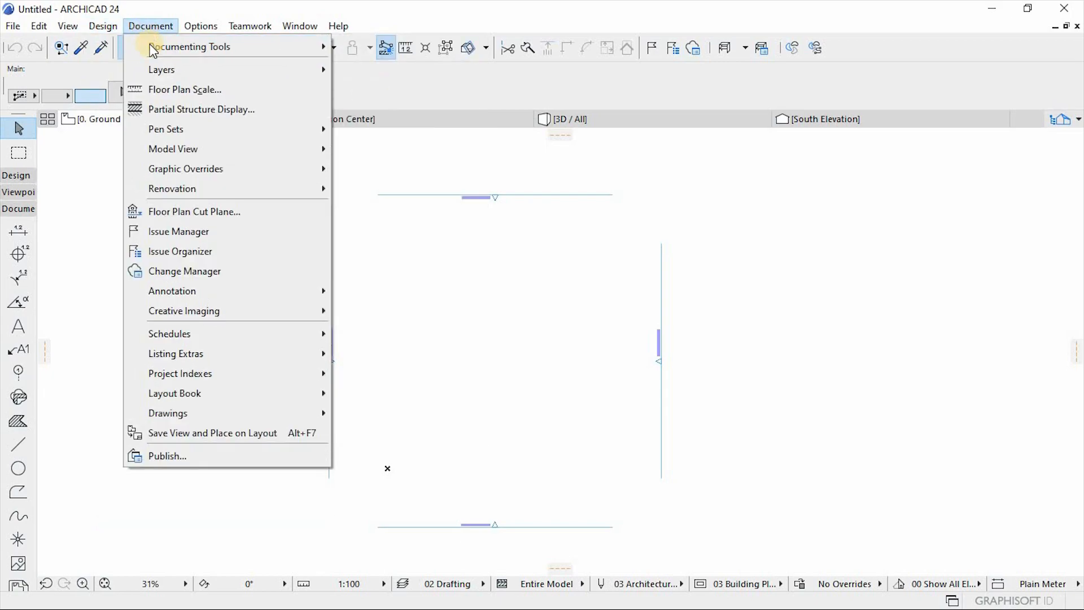
mouse_move(193, 35)
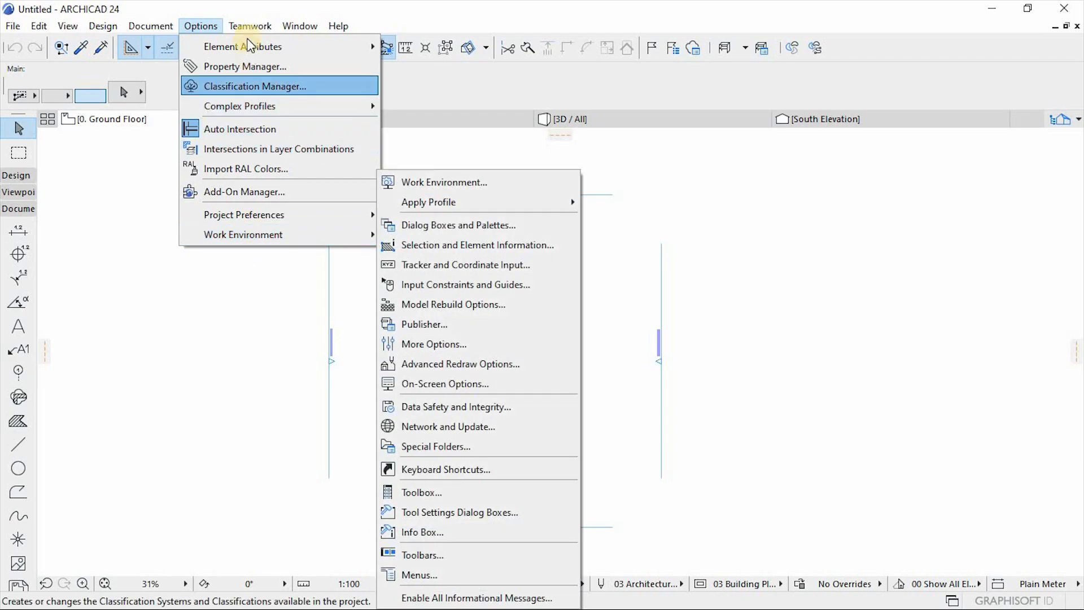
mouse_move(247, 31)
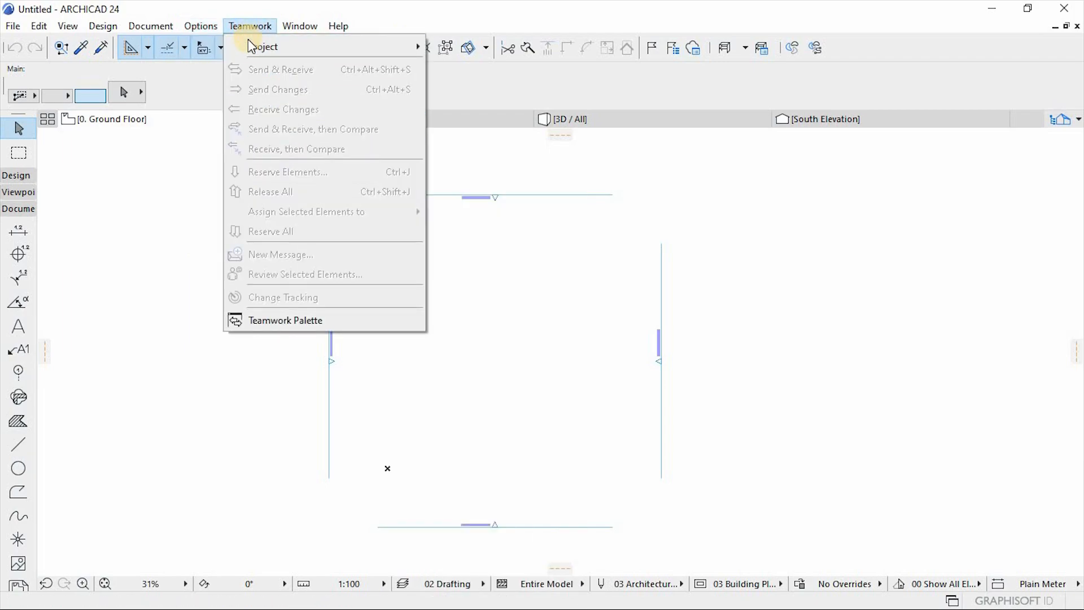
mouse_move(294, 27)
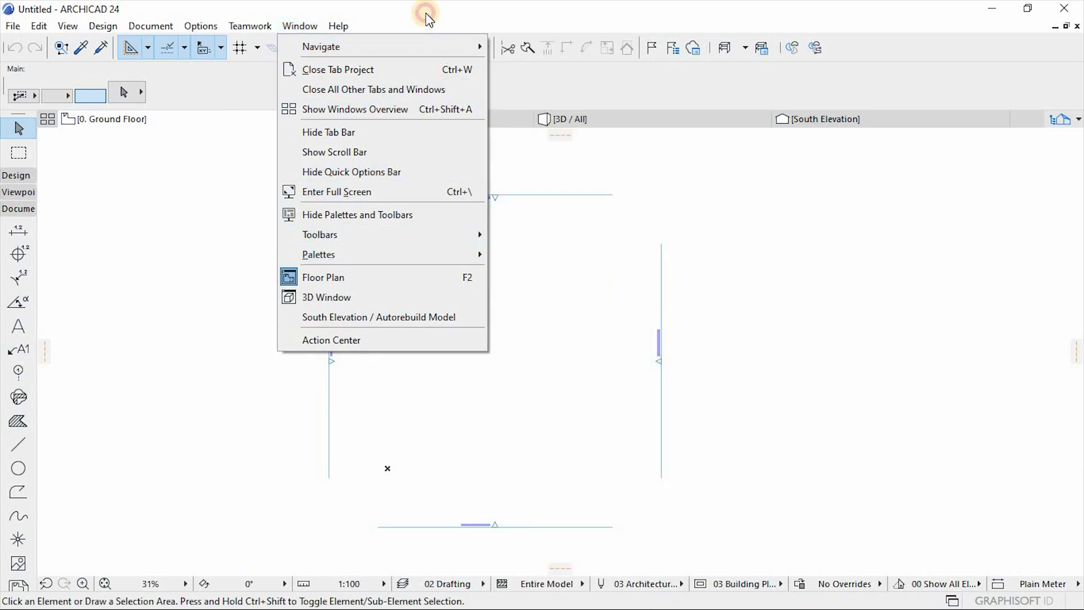
left_click(427, 14)
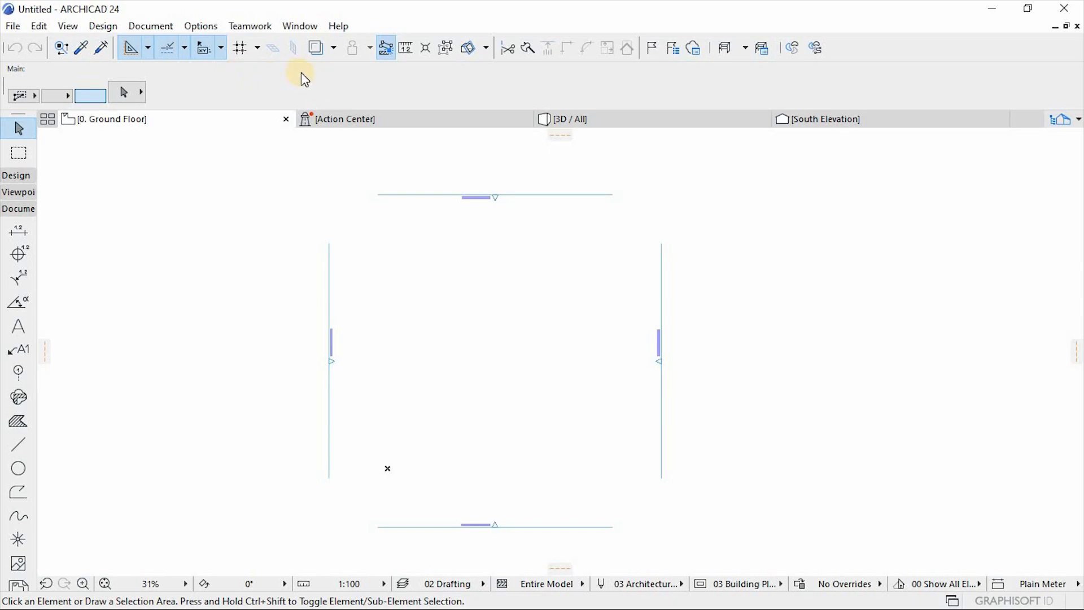
Activate the Wall tool and view the Action Center, 3D and South Elevation windows in turn.
left_click(18, 177)
left_click(19, 196)
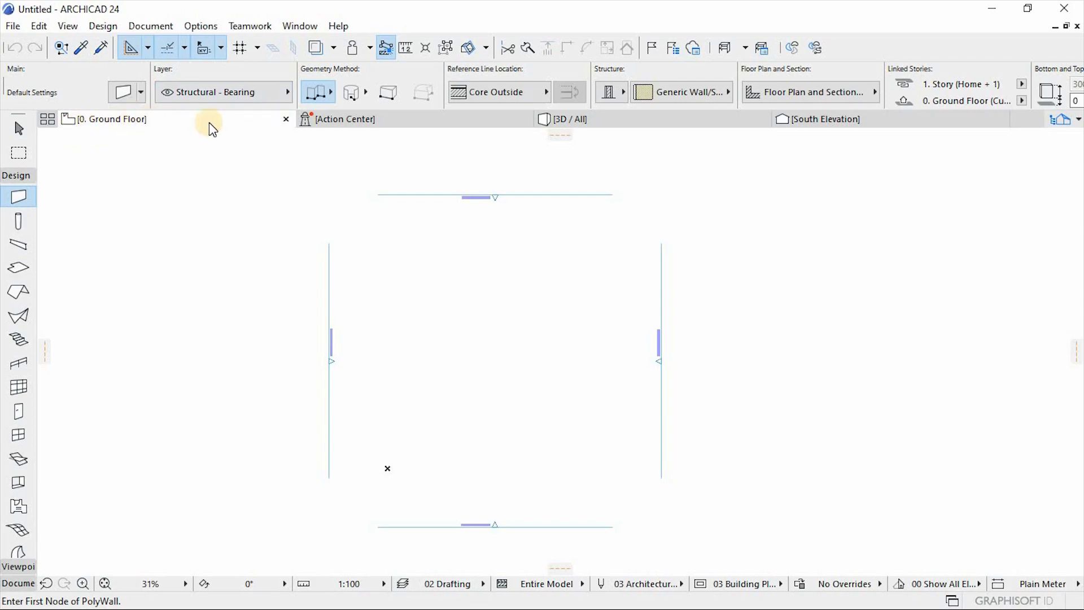
left_click(433, 119)
left_click(605, 121)
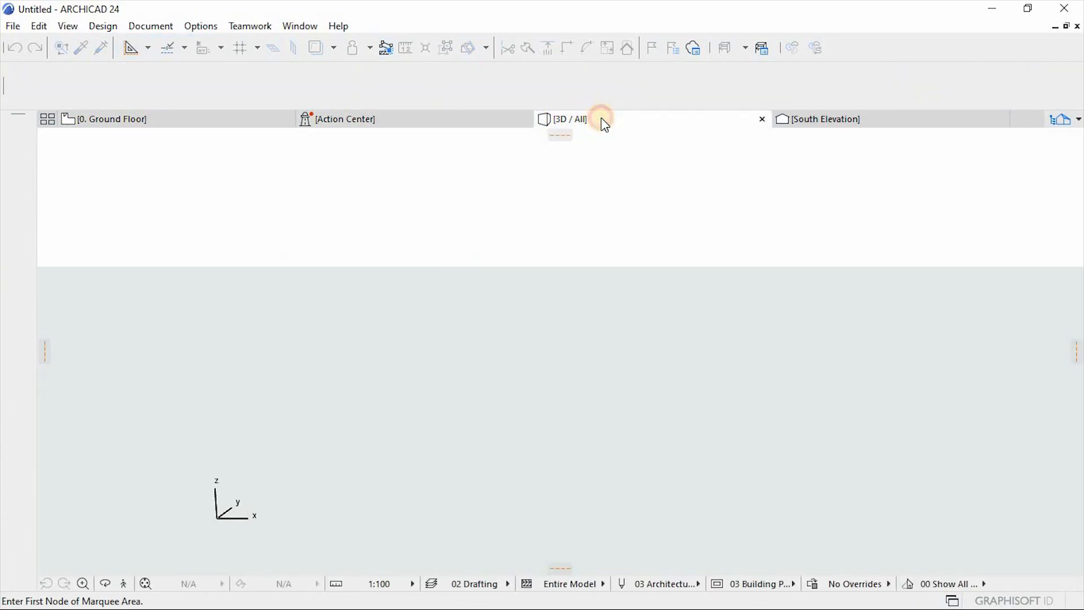
left_click(842, 124)
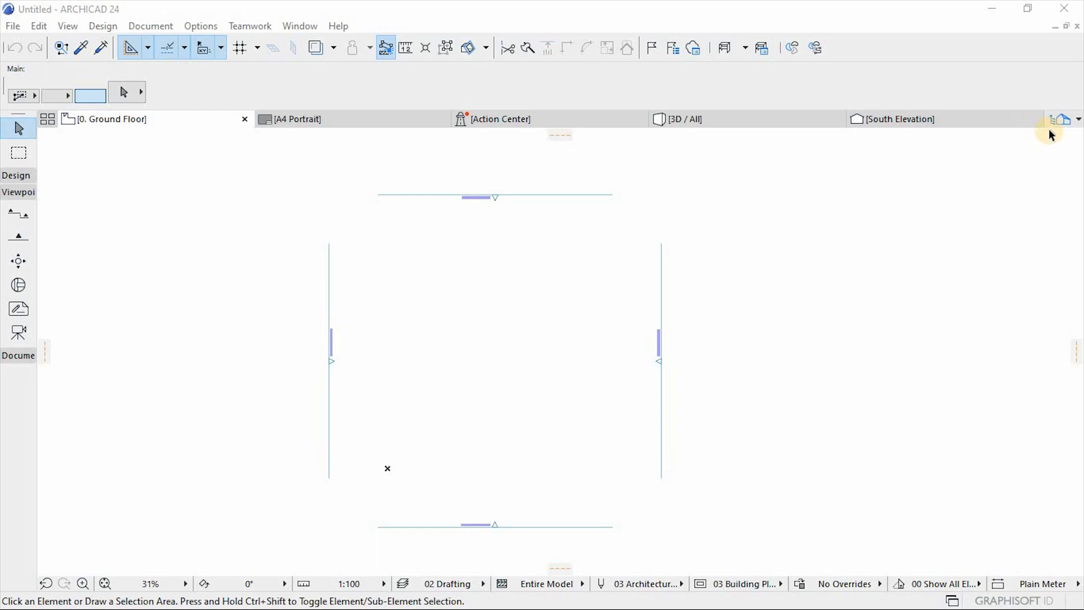
Show the Navigator permanently beside the ground floor plan.
left_click(1064, 119)
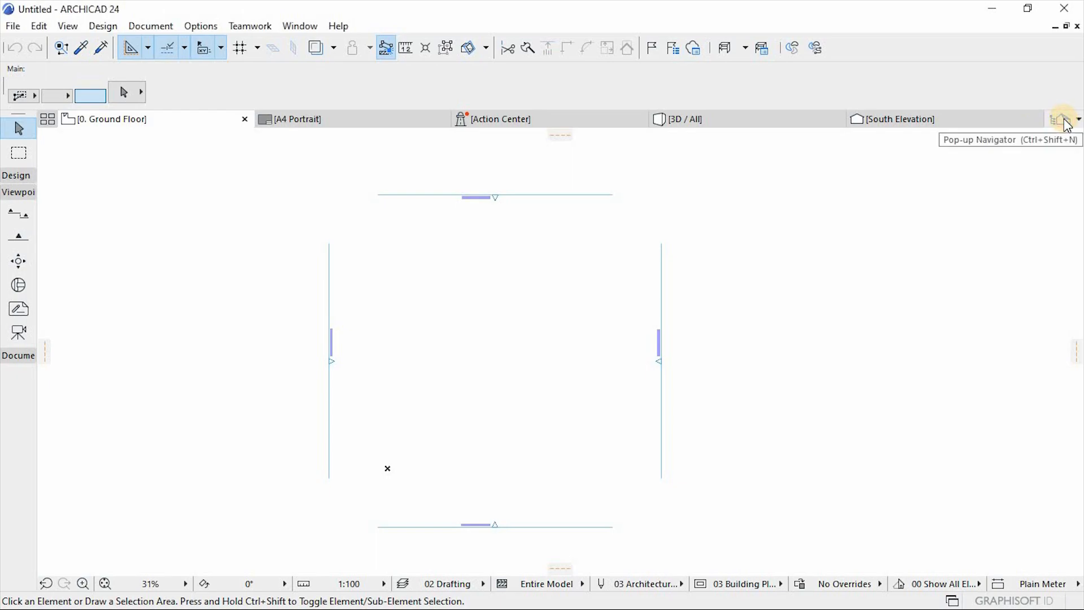
left_click(1065, 121)
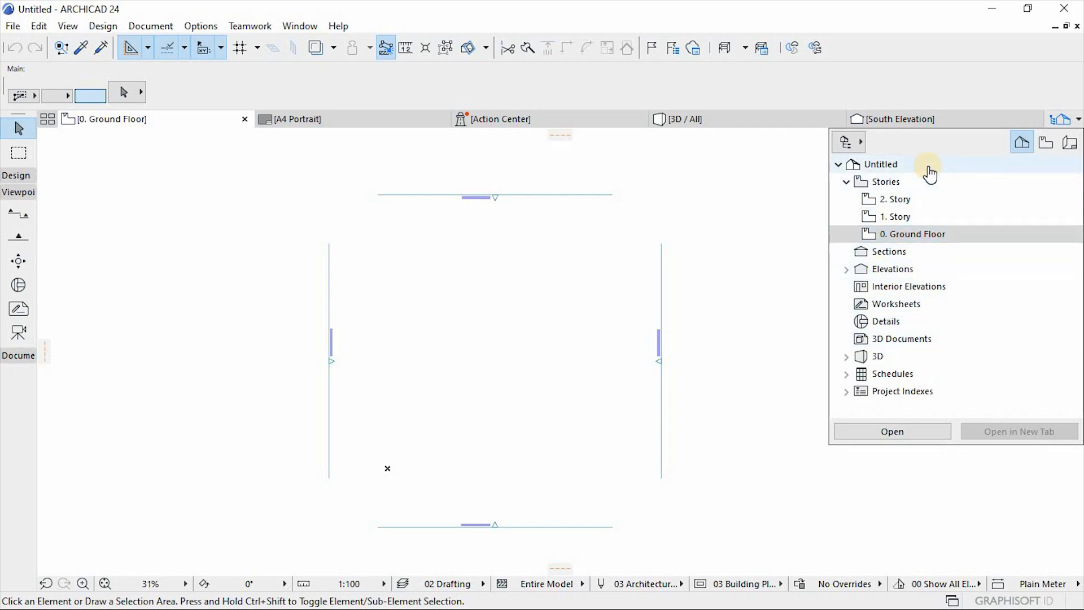
left_click(851, 144)
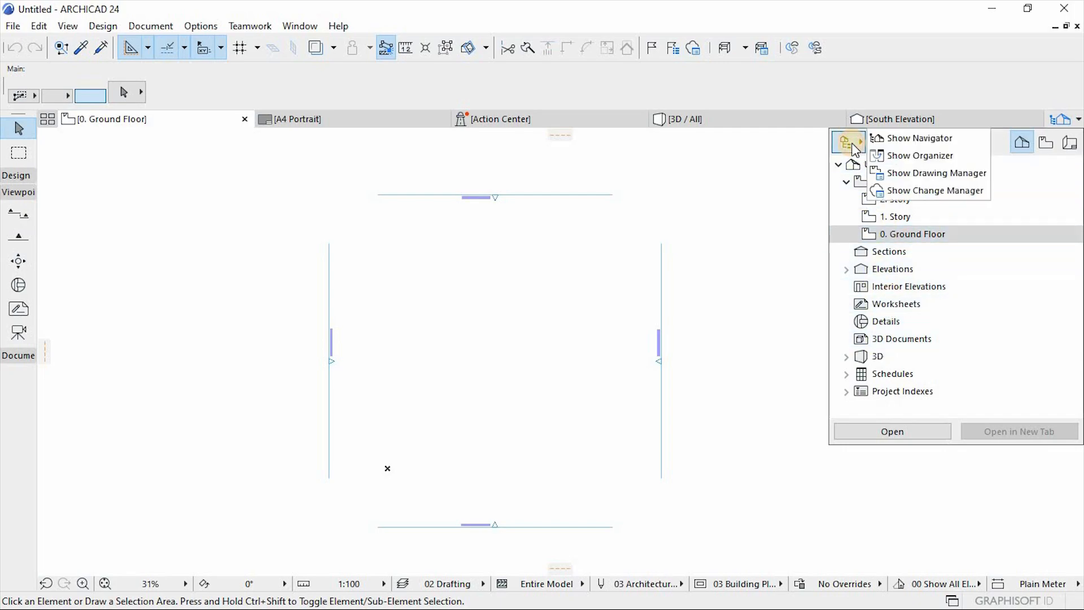
left_click(909, 139)
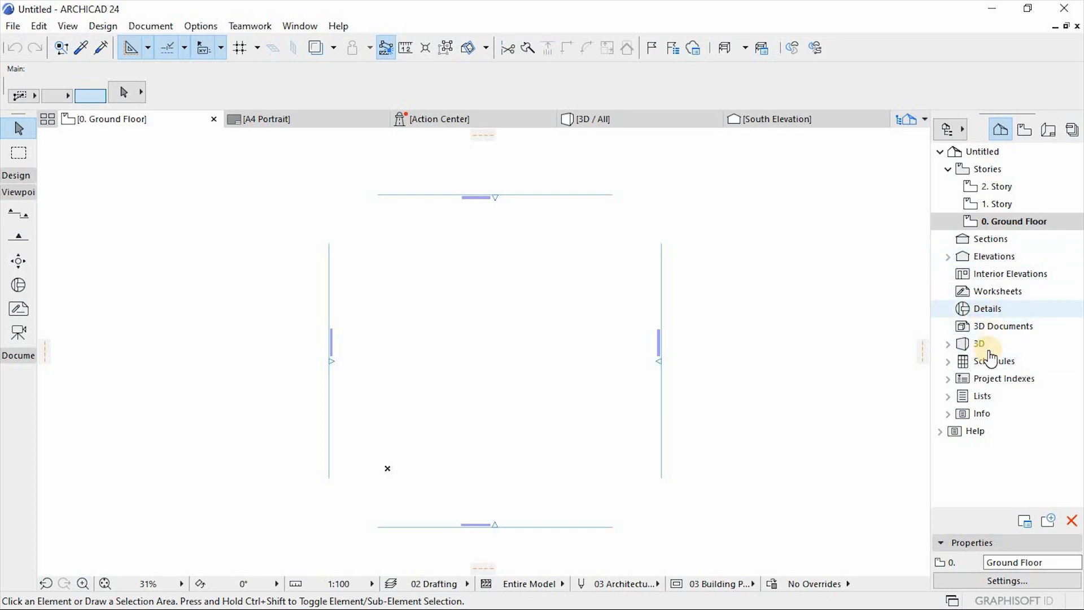
Inspect the 3D entries of the Project Map and the View Map, collapsing the Stories branch.
left_click(946, 345)
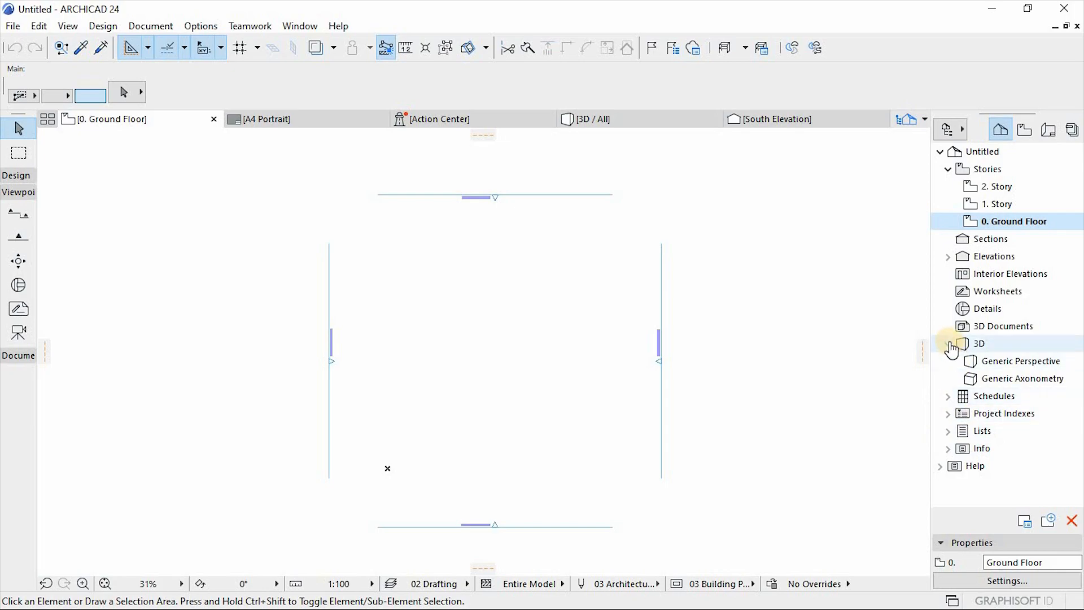
left_click(948, 344)
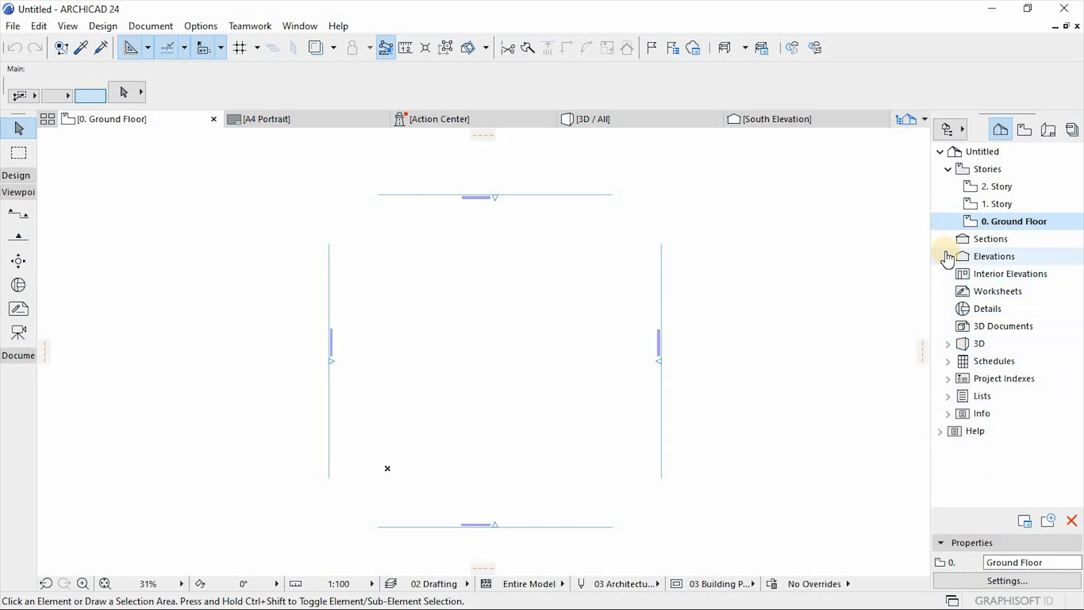
left_click(949, 169)
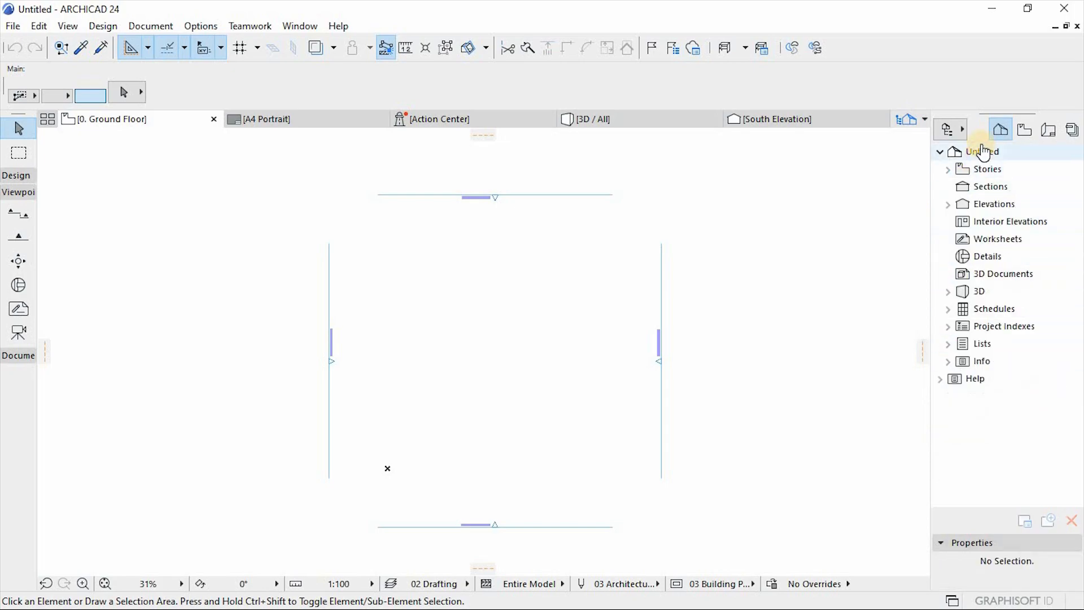
left_click(1024, 132)
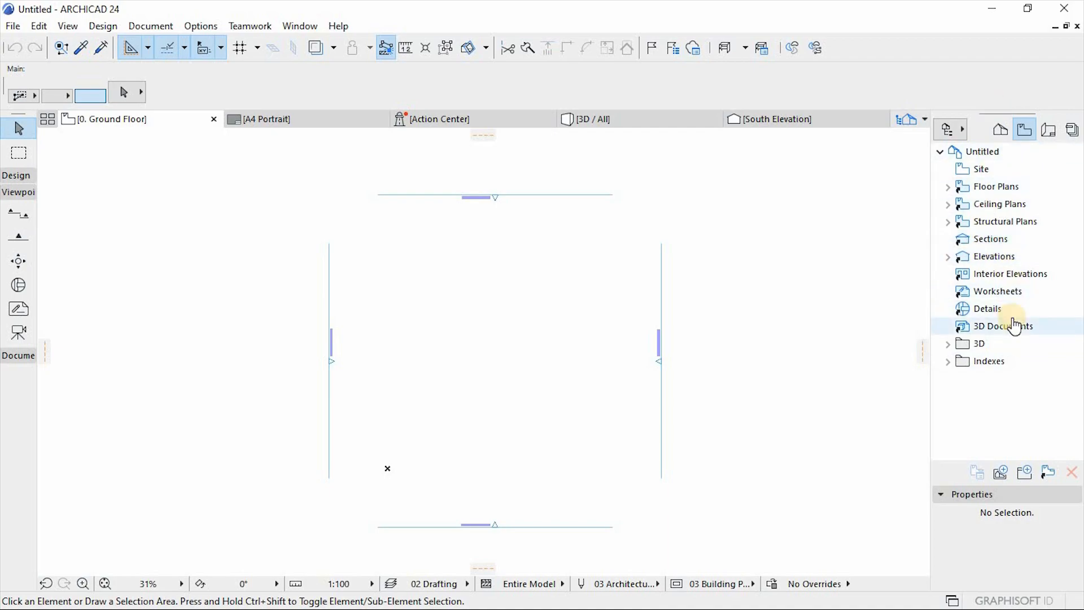
left_click(948, 344)
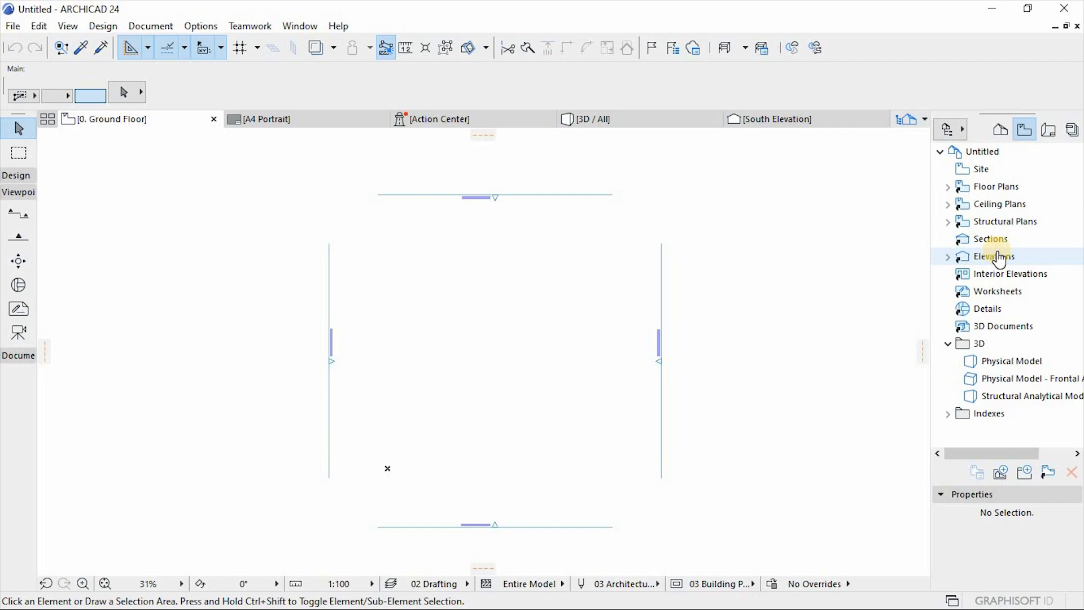
Open the A4 Portrait master layout from the Layout Book.
left_click(1048, 134)
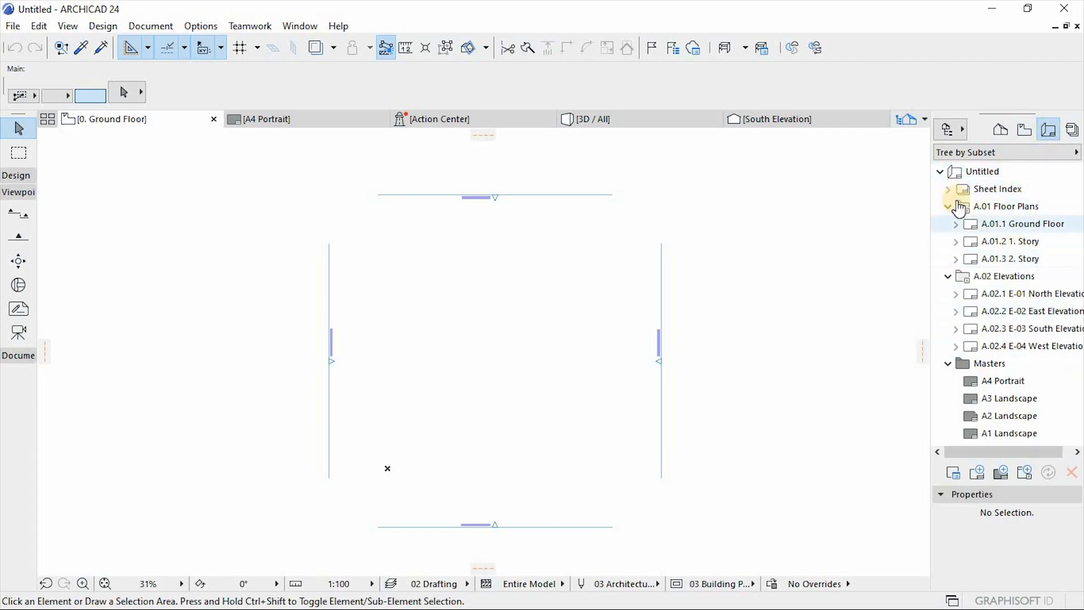
left_click(1002, 384)
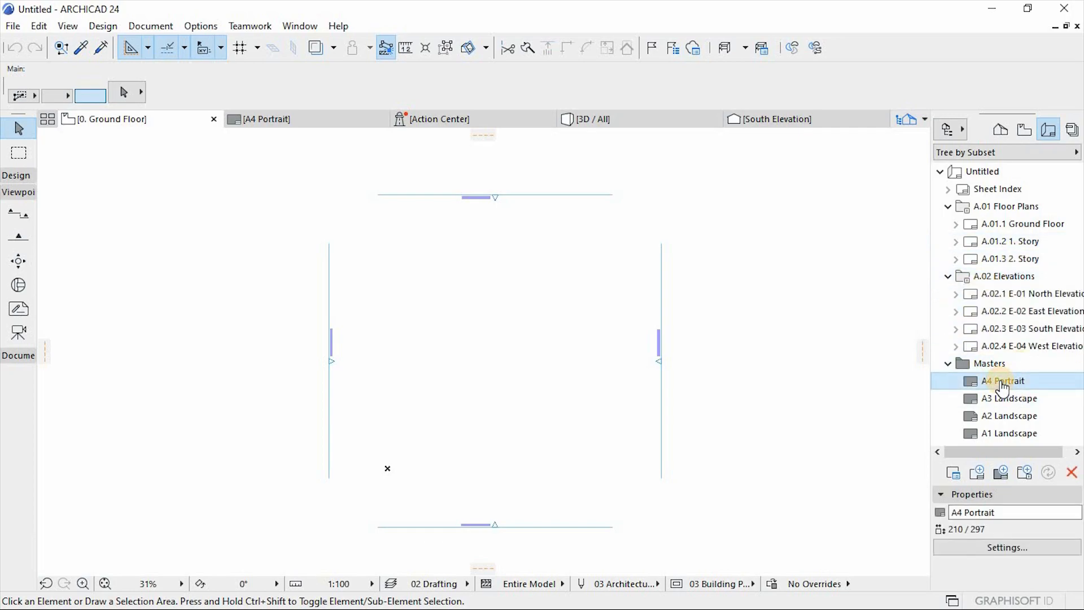
double_click(1001, 384)
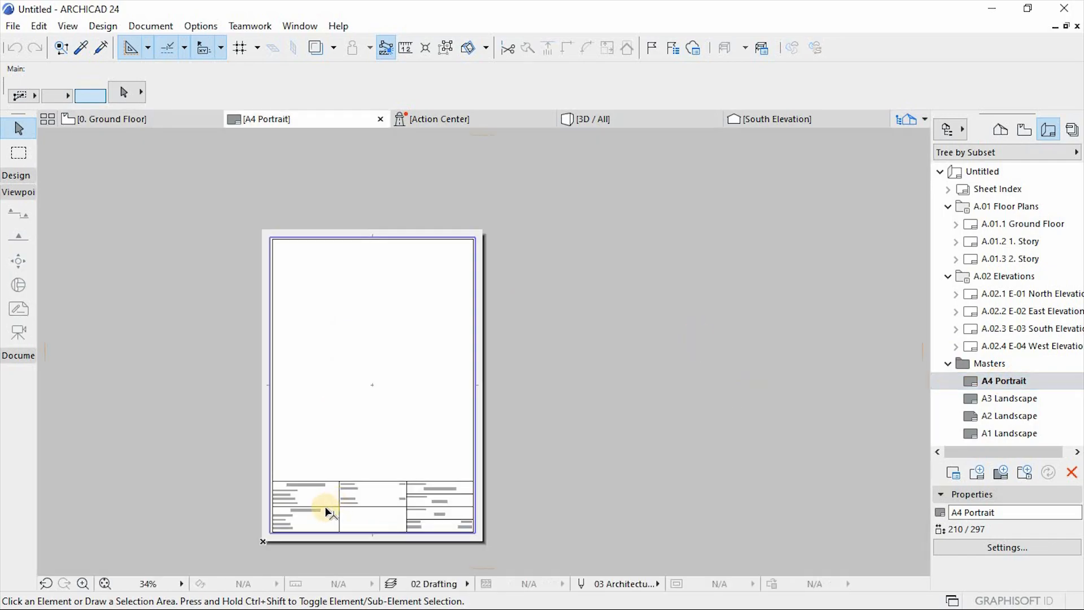
Examine the Publisher Sets layouts and the available output formats for the A.01.2 1. Story layout.
left_click(1071, 131)
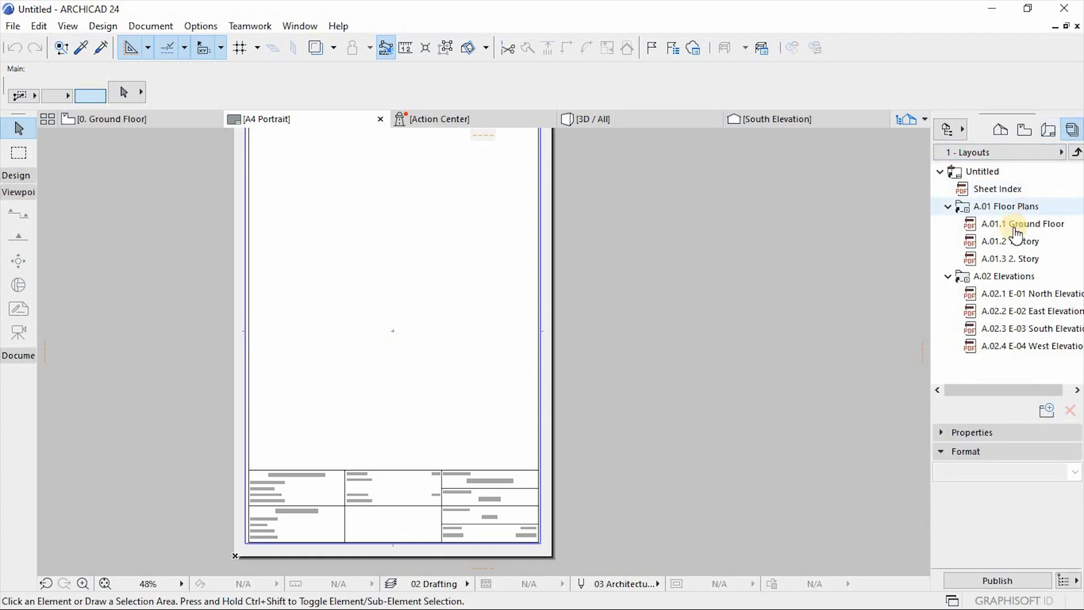
left_click(1002, 241)
left_click(988, 477)
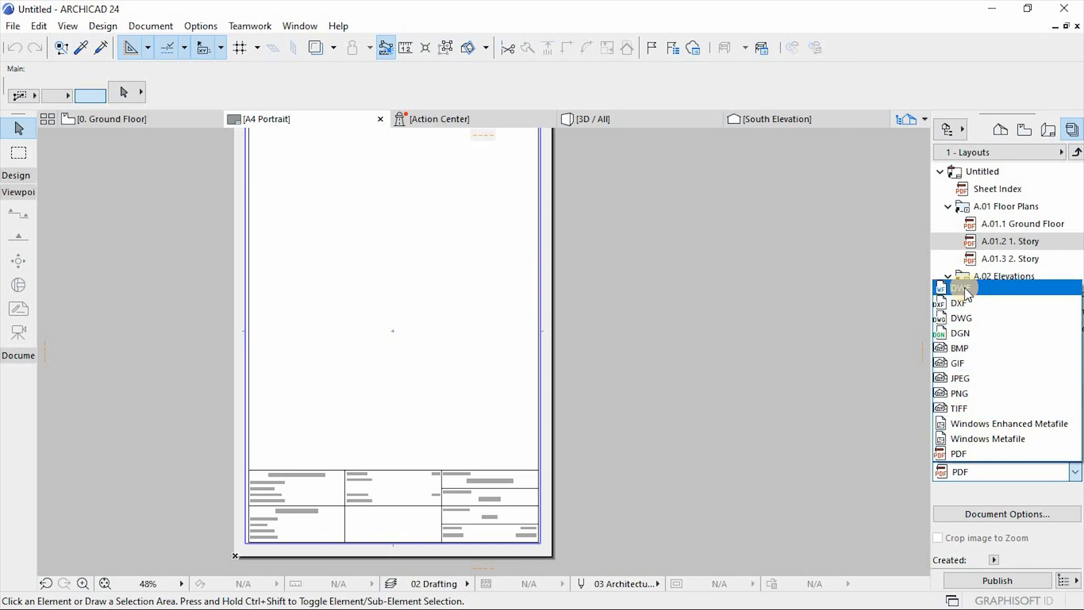
left_click(808, 259)
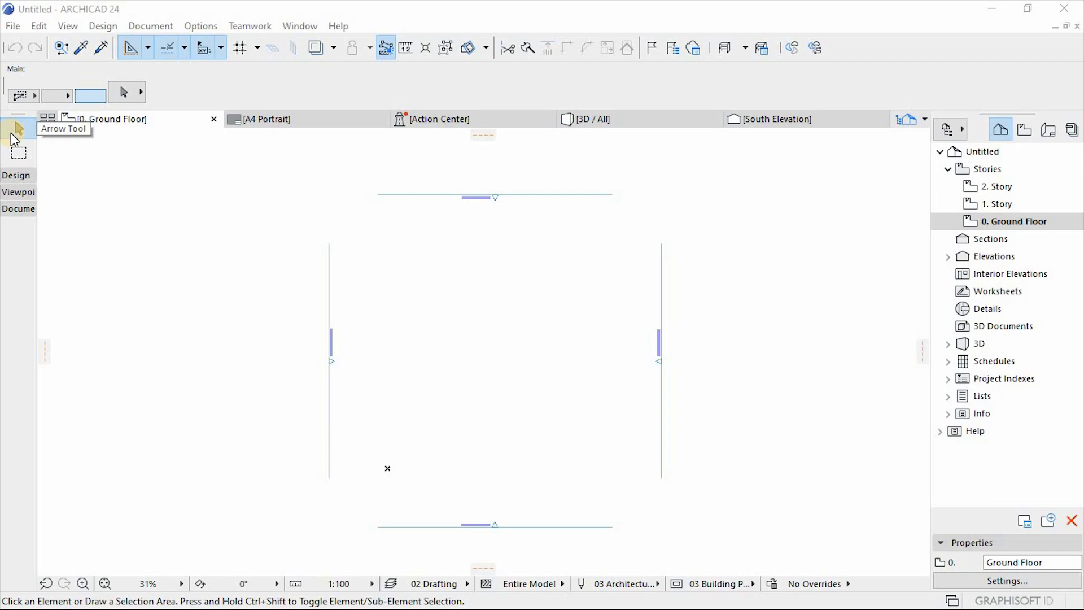
Browse the Toolbox's Design, Viewpoint and Document tool groups in turn, and collapse them on the ground floor plan.
left_click(15, 177)
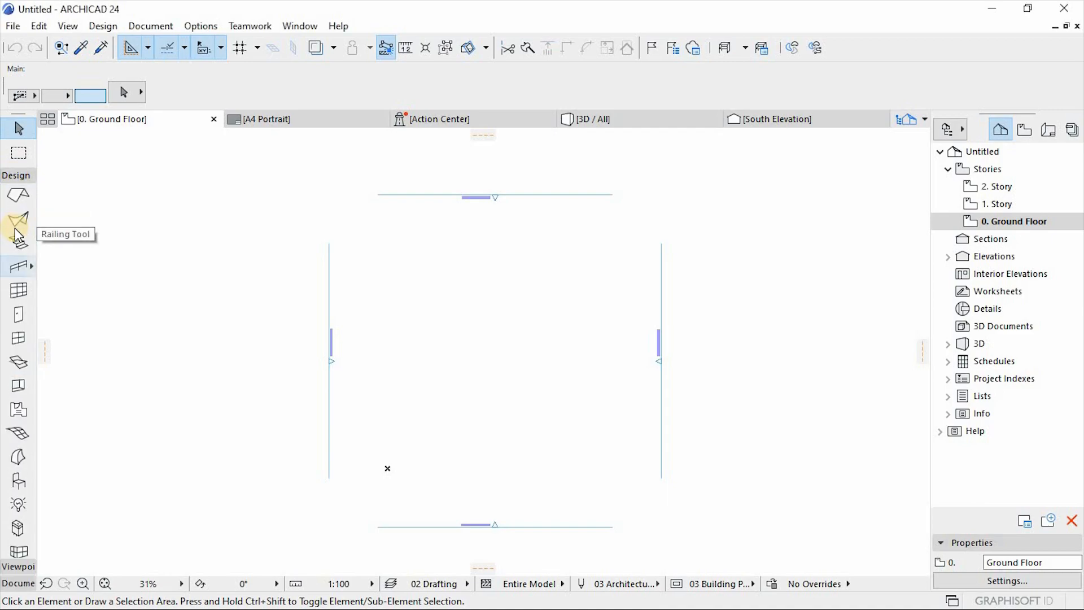
scroll(19, 232, "down", 5)
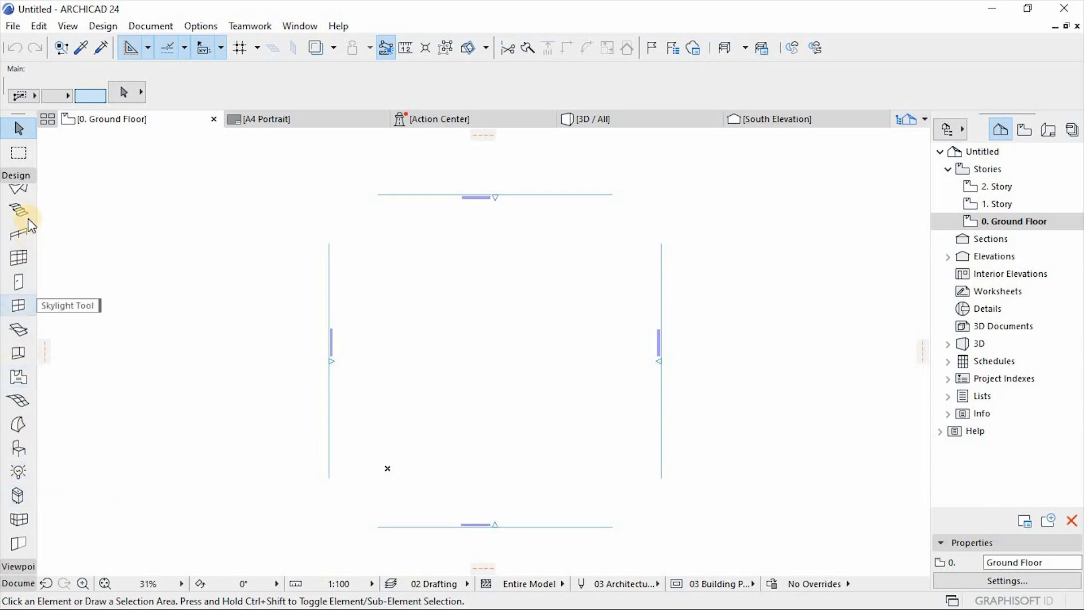
left_click(14, 175)
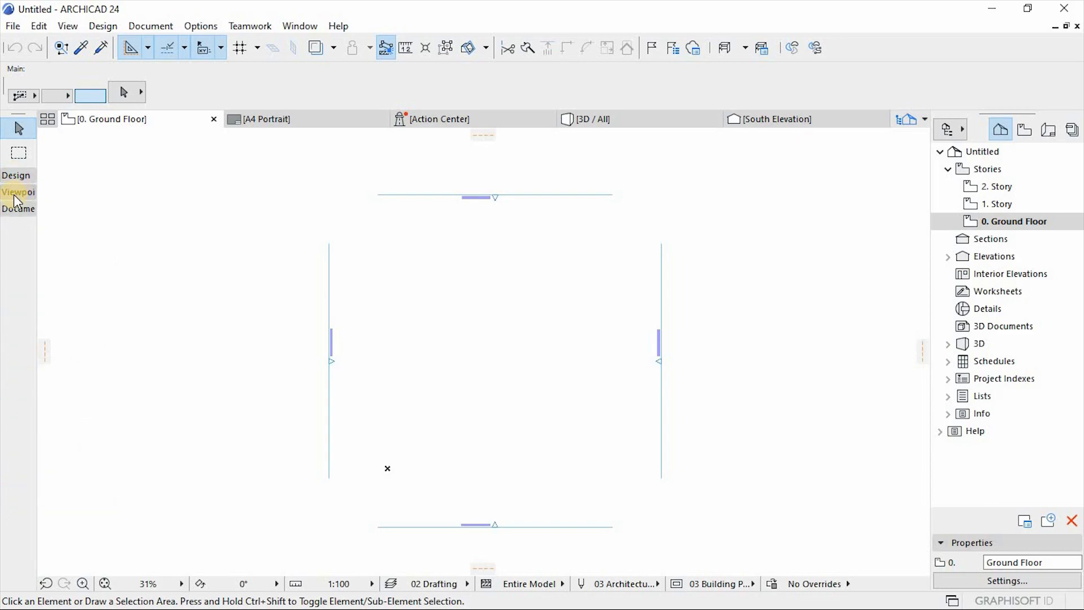
left_click(15, 193)
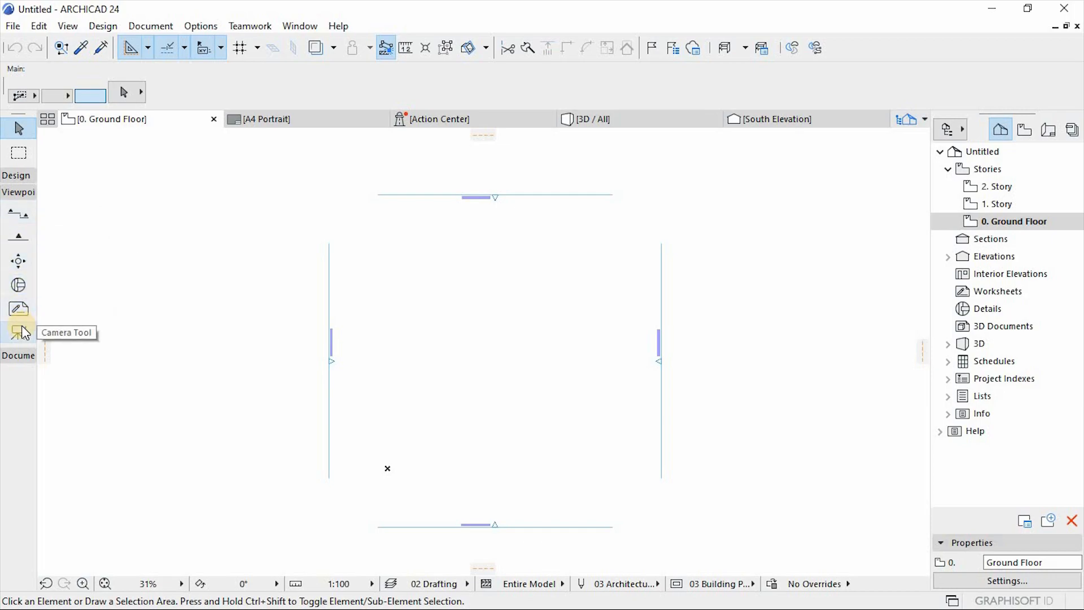
left_click(19, 357)
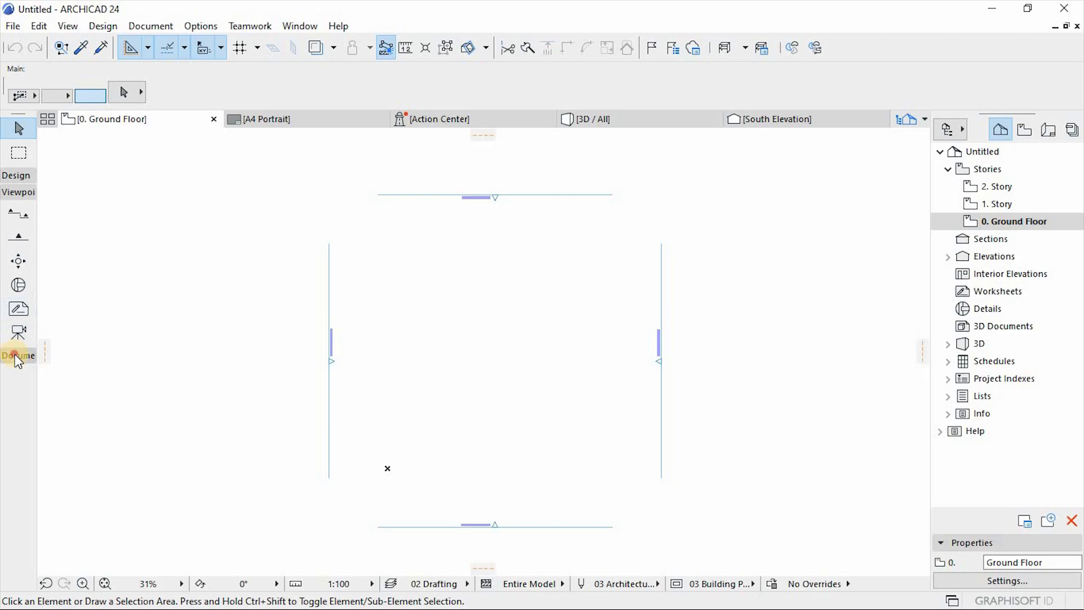
left_click(19, 195)
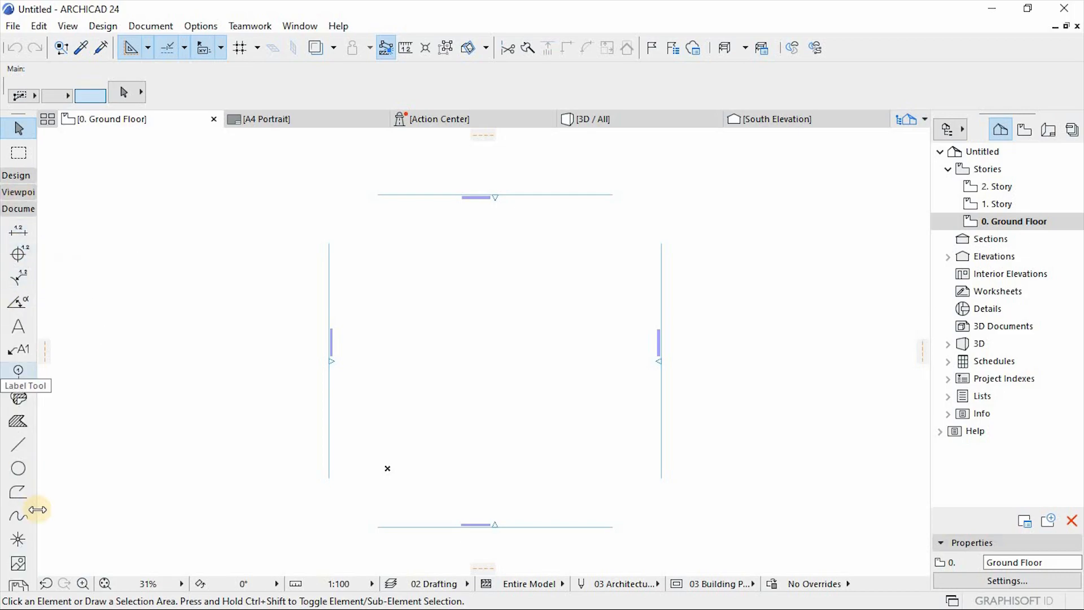
scroll(14, 435, "down", 1)
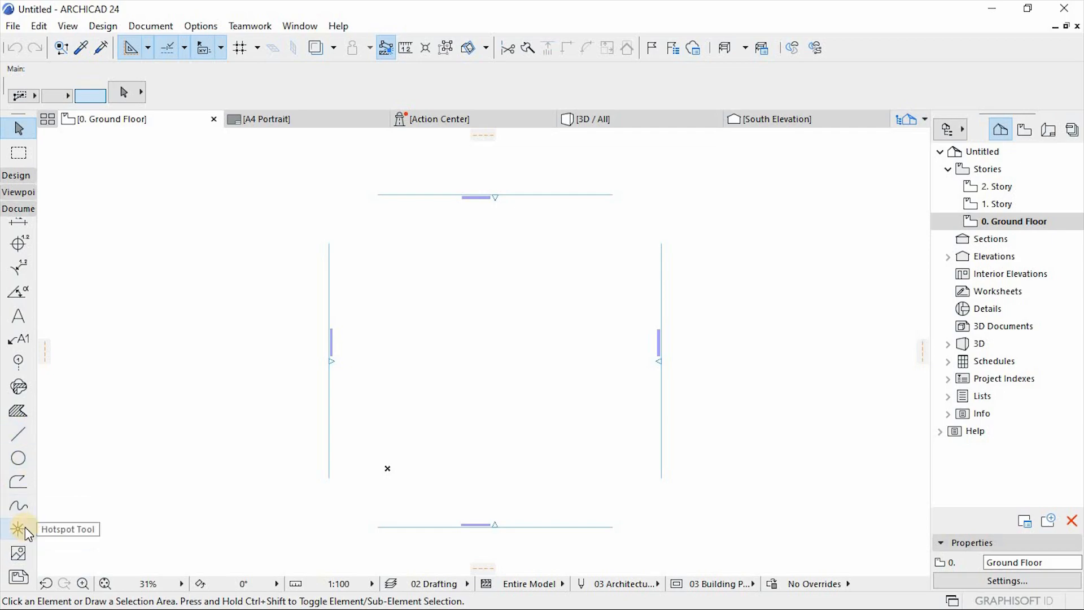
scroll(13, 279, "up", 1)
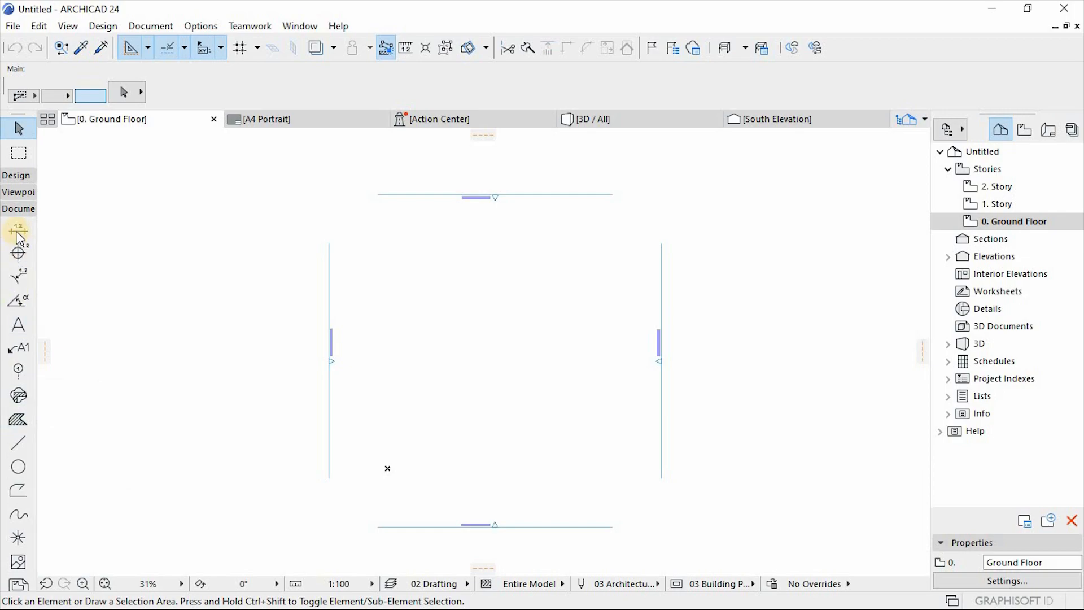
left_click(21, 211)
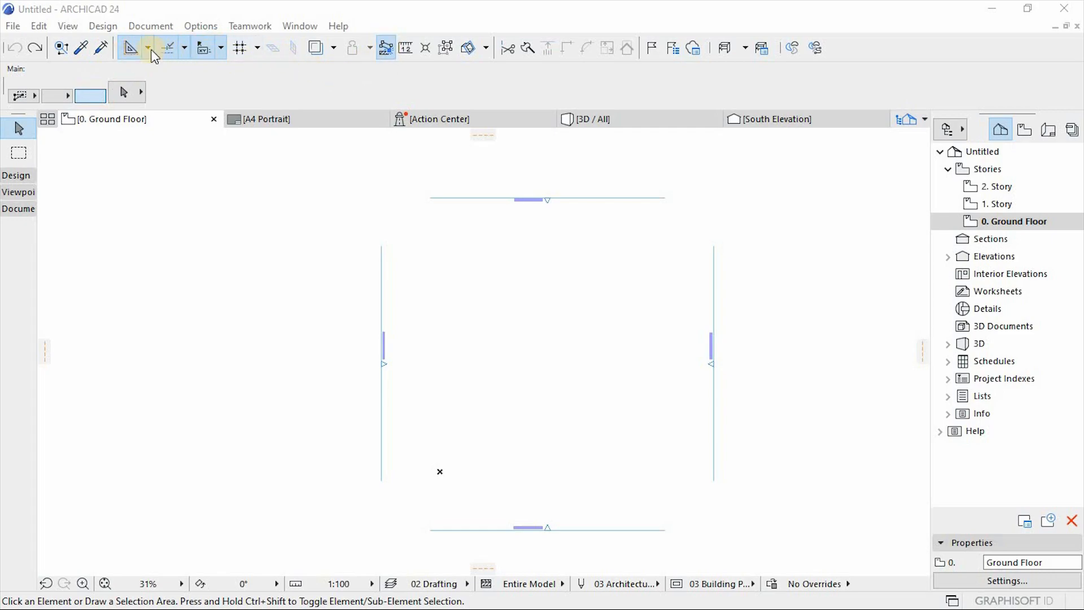
Add the north, east, south and west elevation markers to the selection one by one, and clear the selection.
left_click(572, 202)
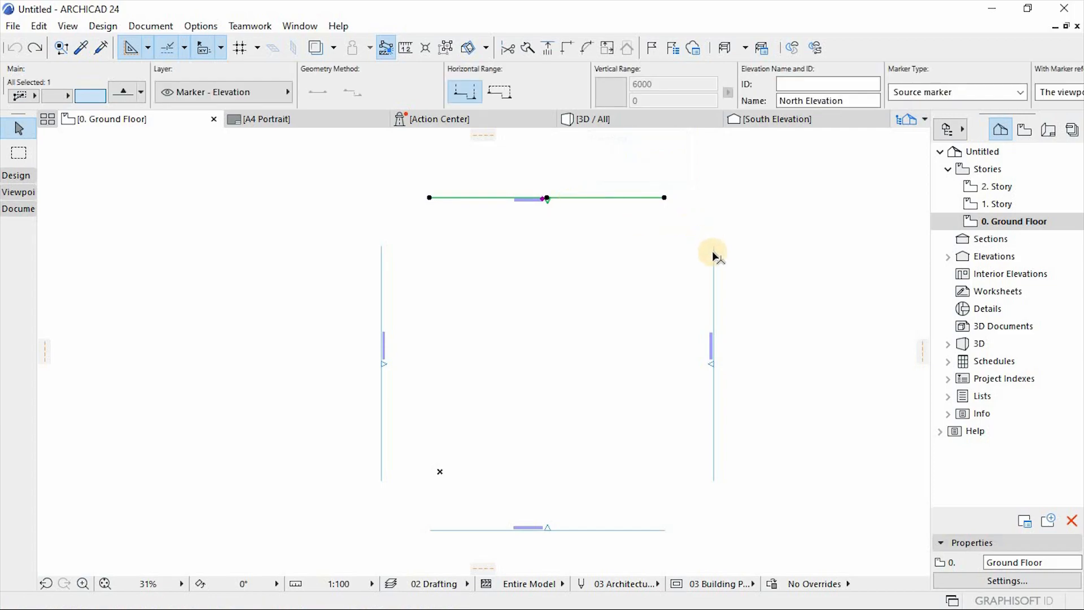
left_click(715, 402, "shift")
left_click(605, 528, "shift")
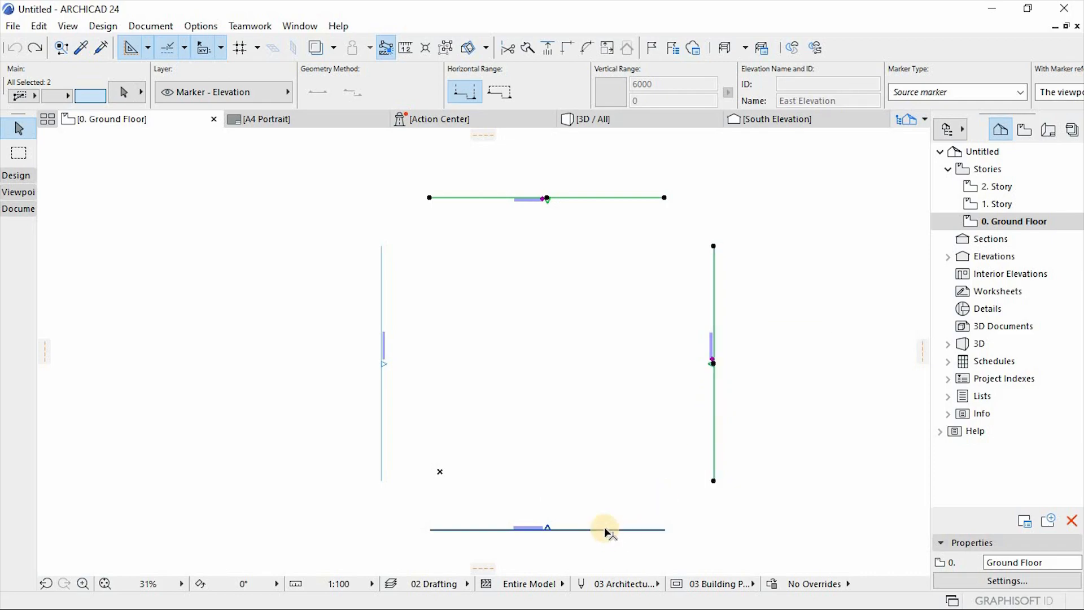
left_click(383, 413, "shift")
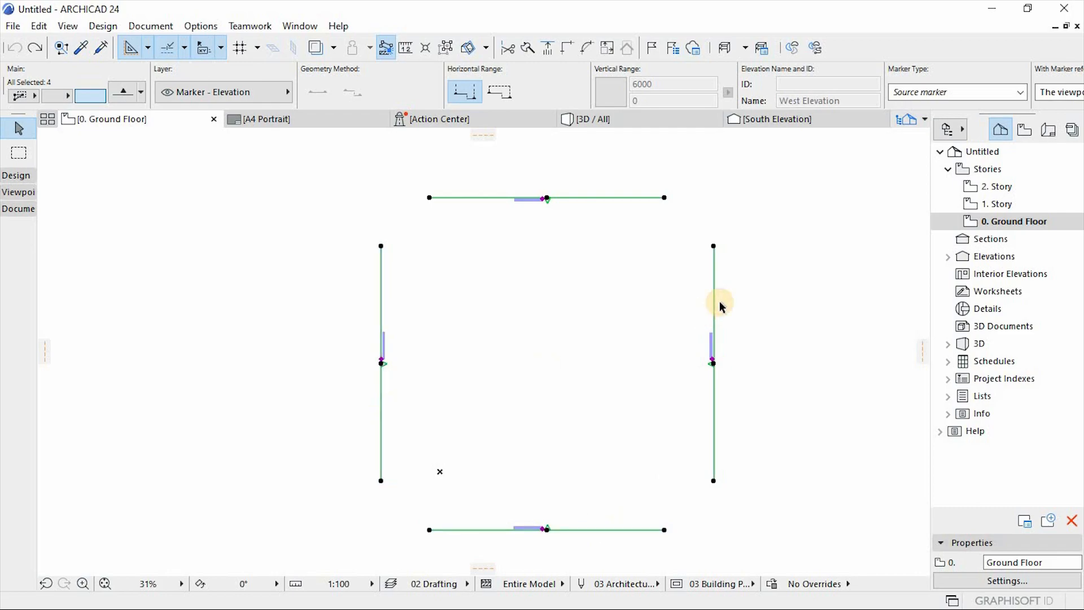
left_click(755, 353)
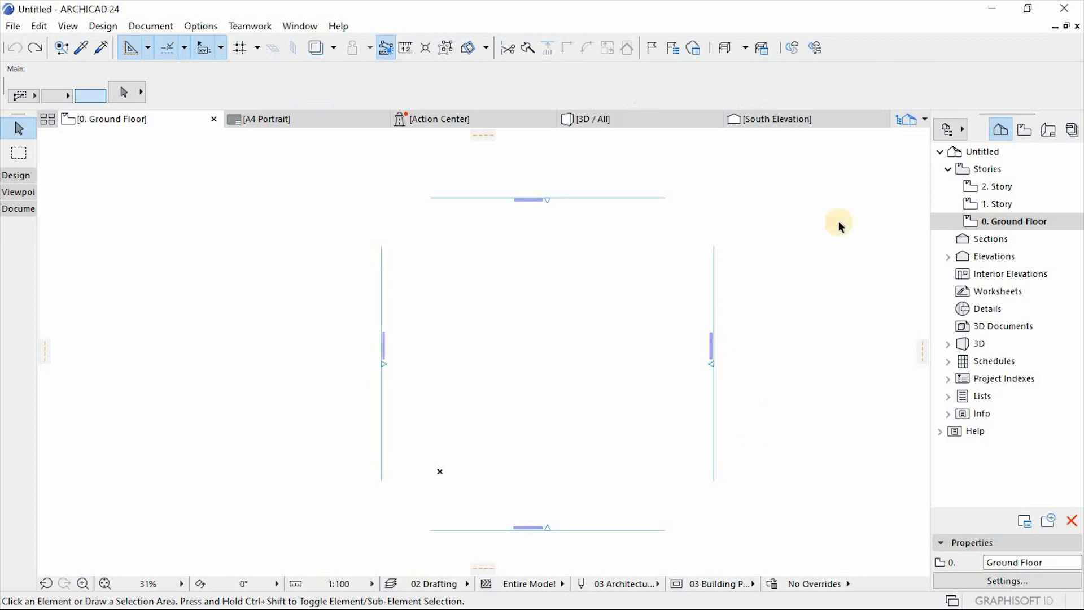
Select all four elevation markers with one selection rectangle and set their marker style to Circle 2.
left_click(832, 165)
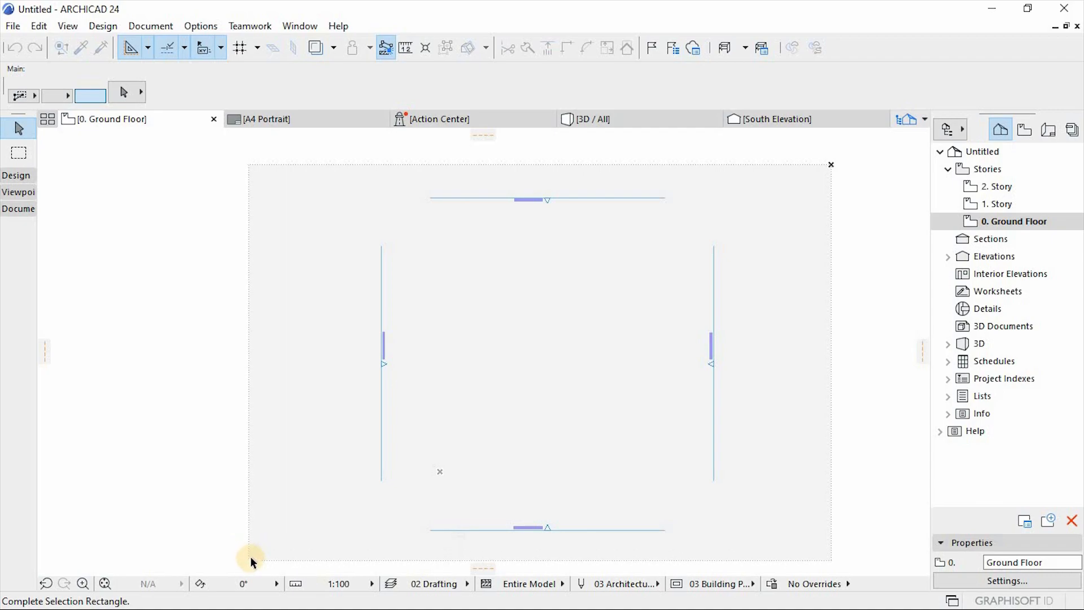
left_click(251, 557)
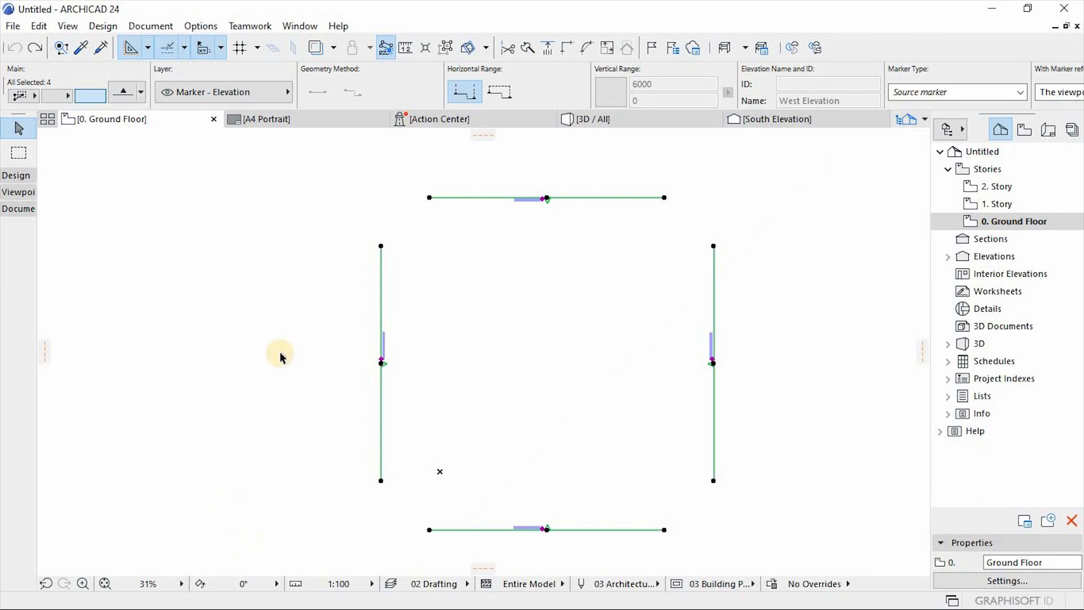
left_click(120, 91)
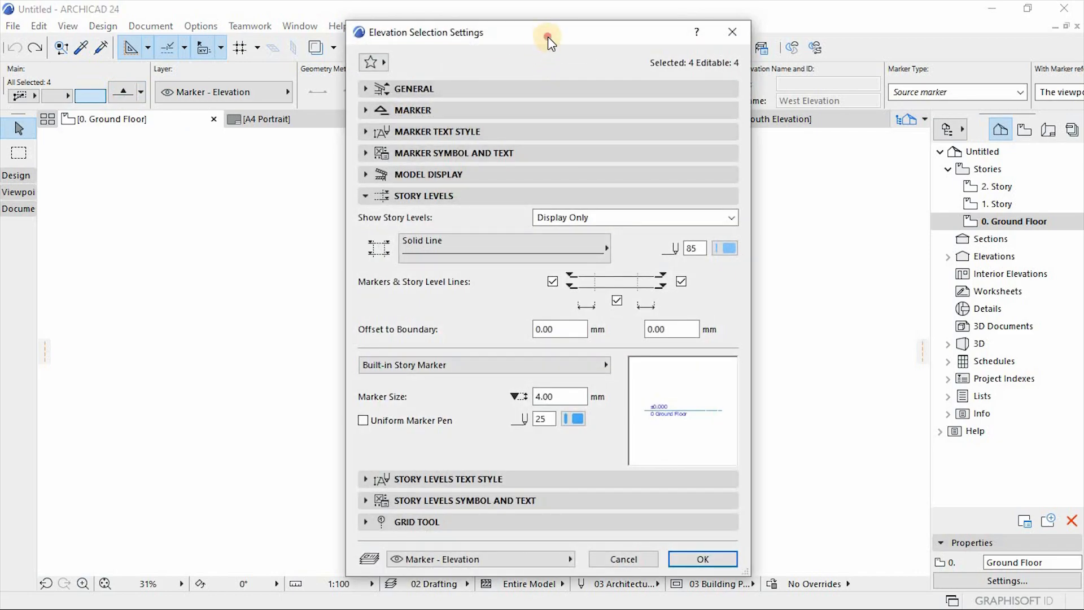
left_click_drag(548, 36, 557, 32)
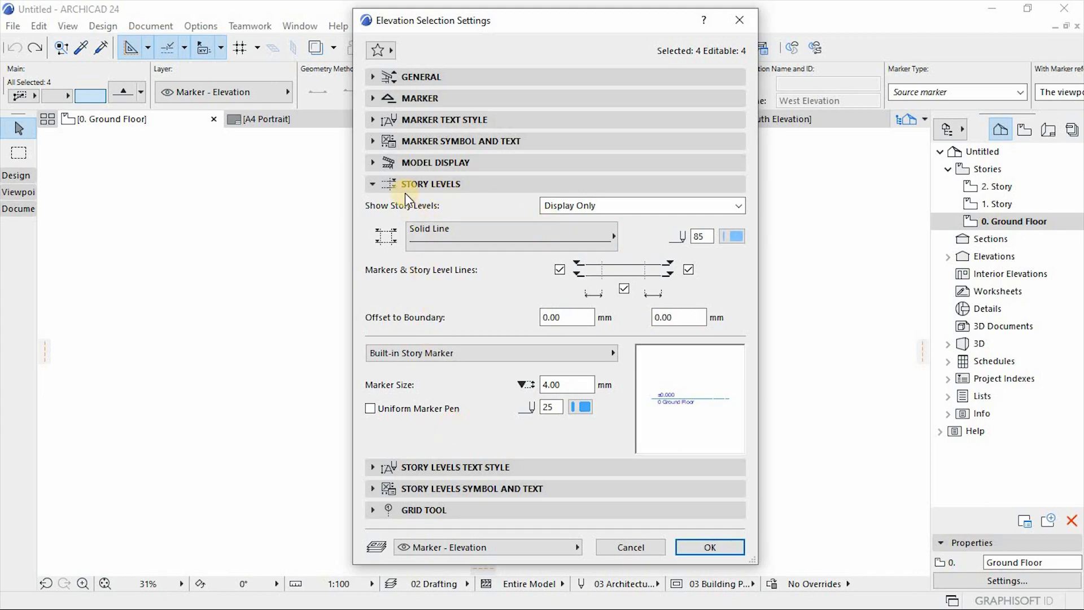
left_click(372, 184)
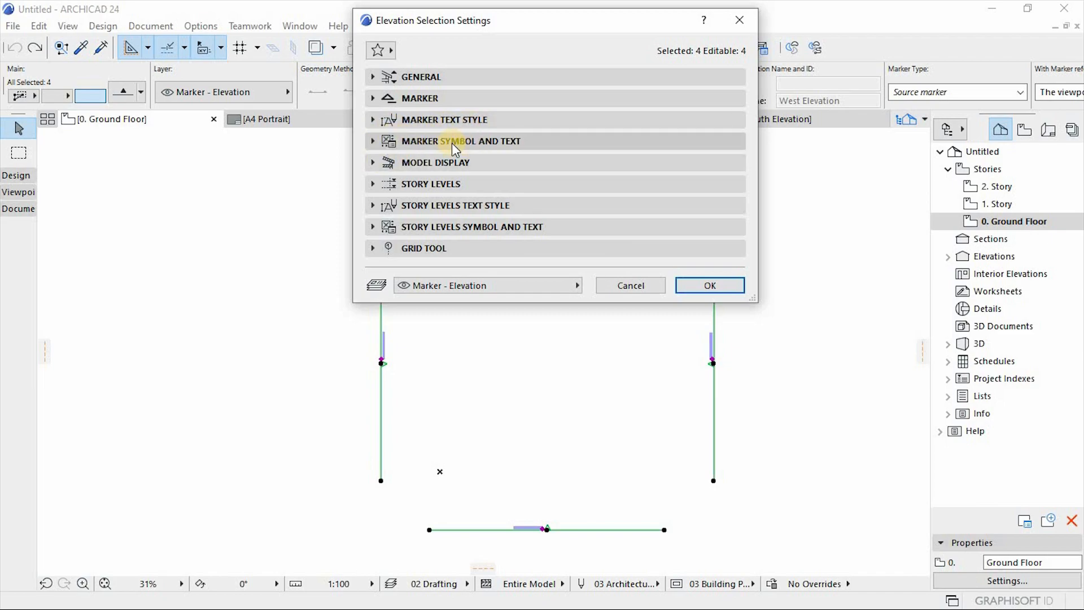
left_click(379, 145)
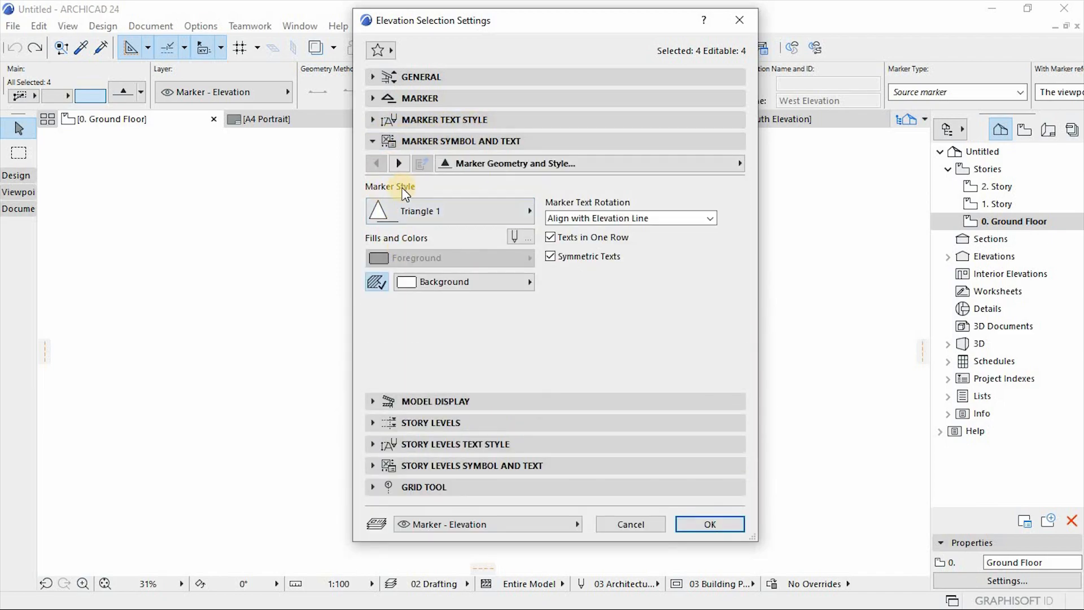
left_click(453, 212)
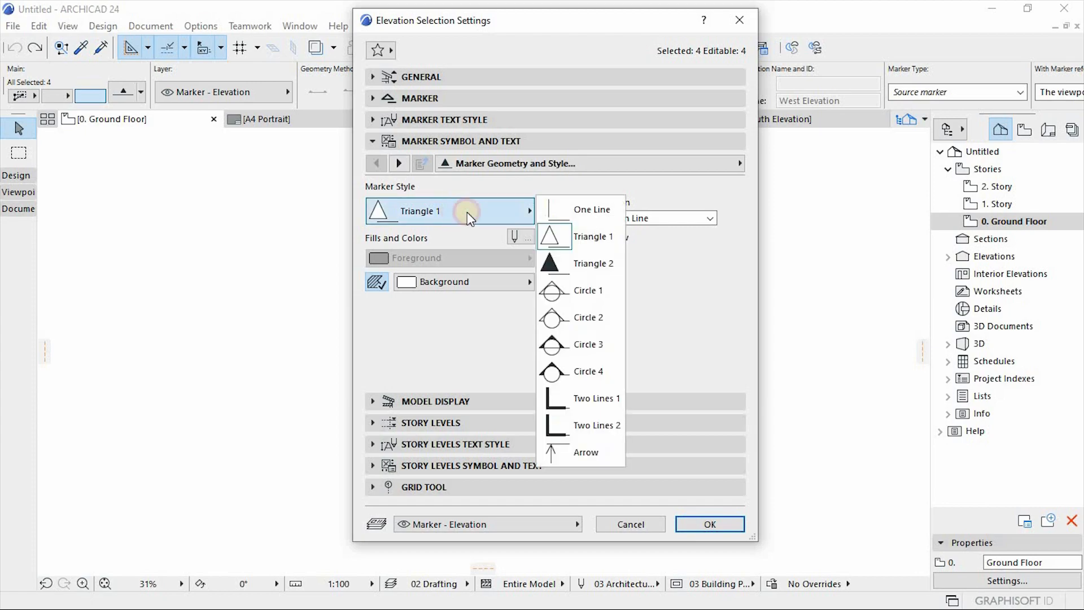
left_click(576, 320)
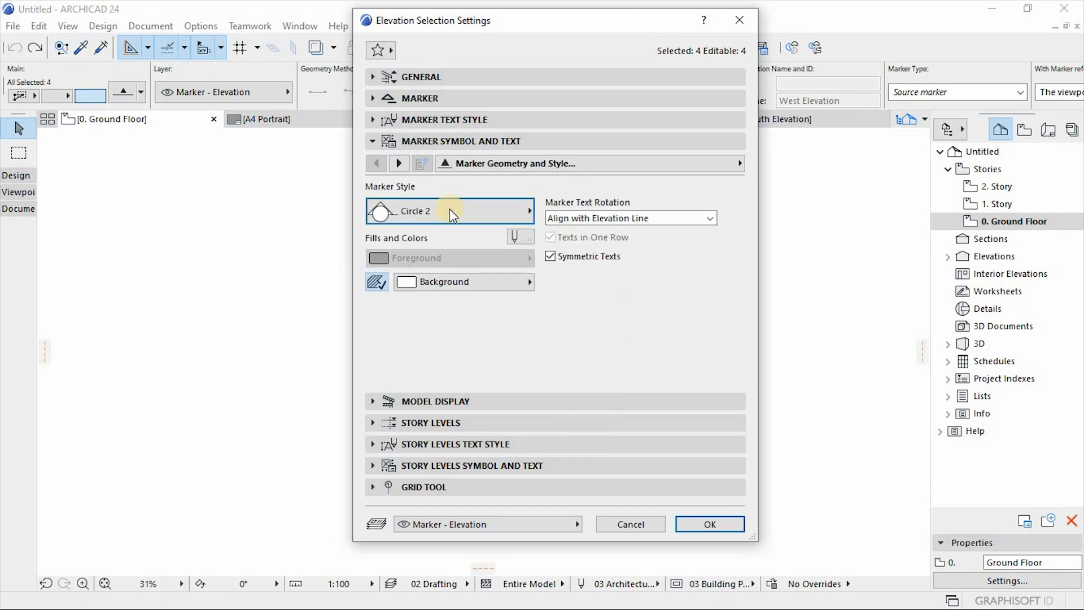
In the elevations' story level settings, keep Display Only and turn off the left-end markers and the story level lines.
left_click(433, 428)
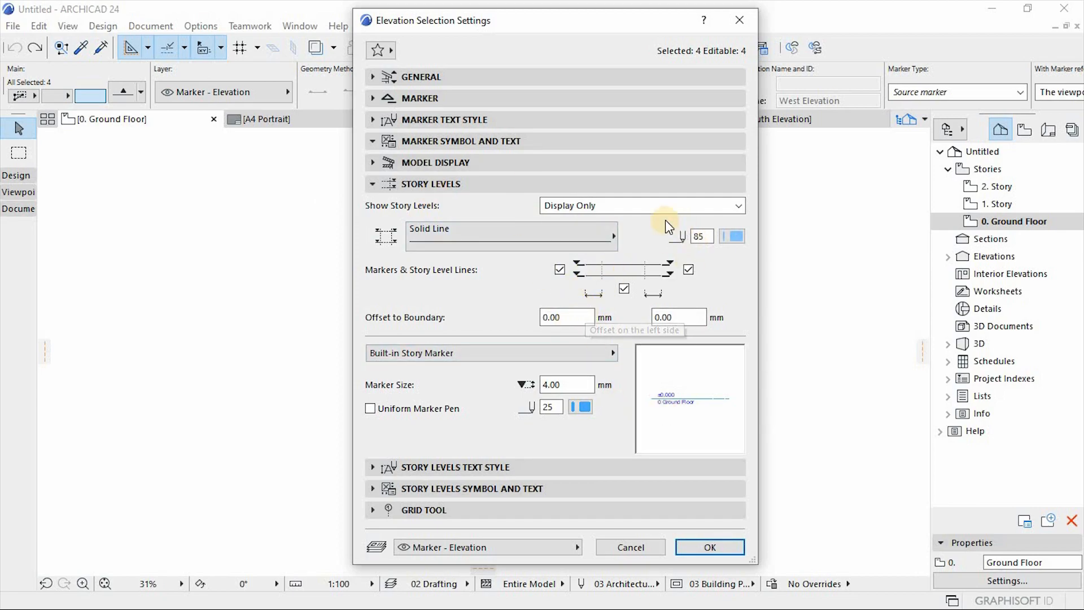
left_click(677, 206)
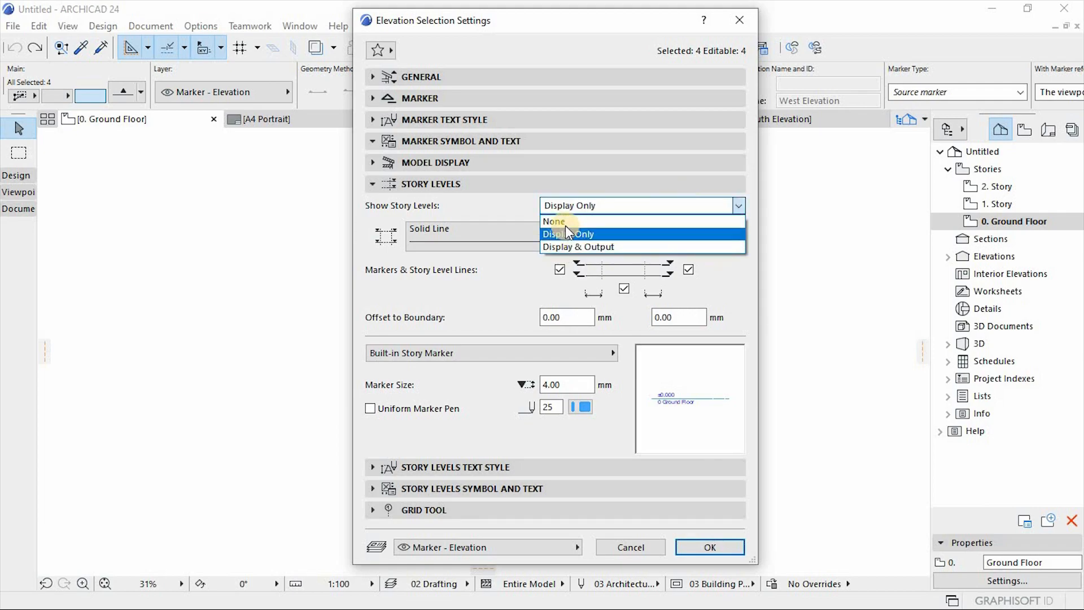
left_click(501, 292)
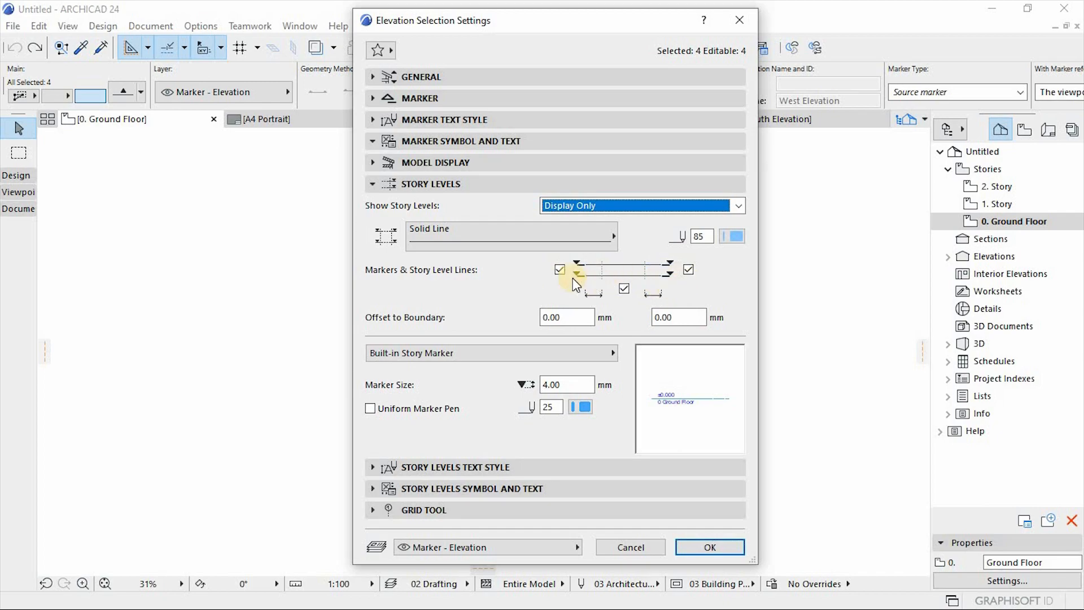
left_click(559, 269)
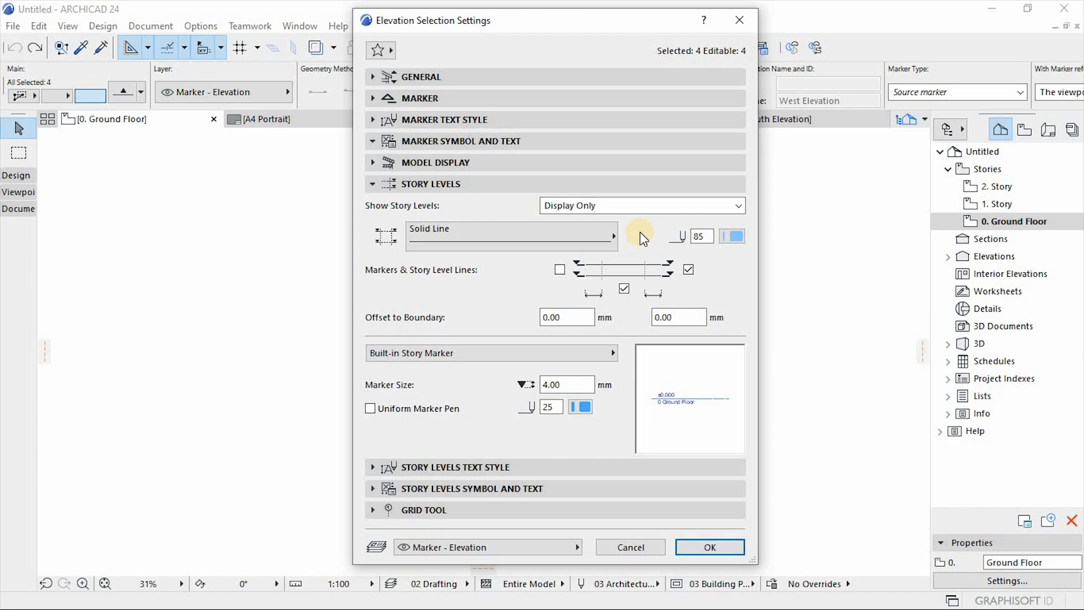
left_click(625, 288)
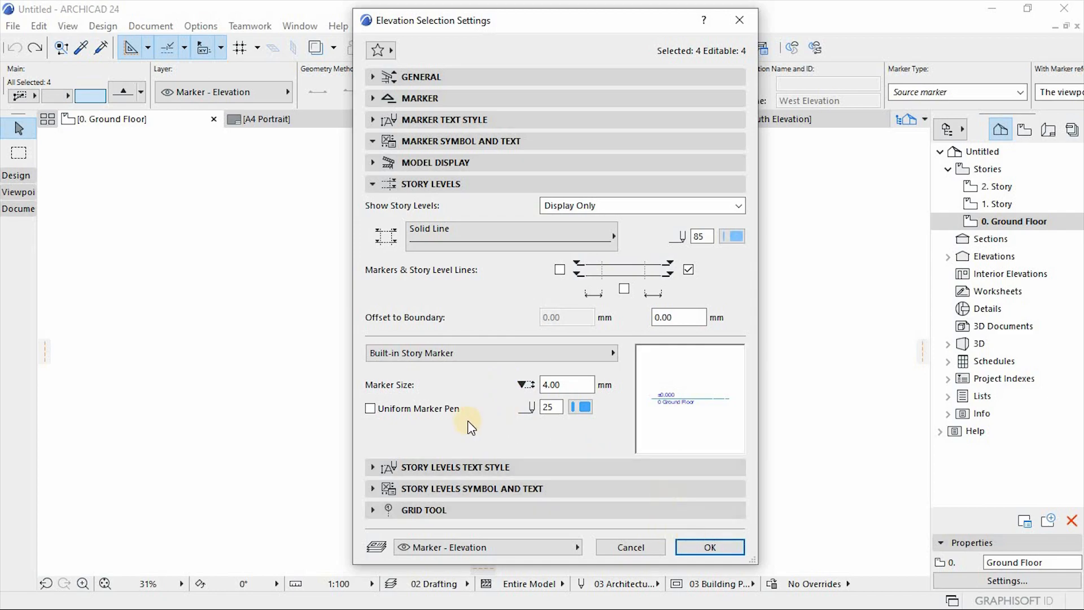
Try pens 44, 3 and 4 for the story marker, set it to pen 25, and apply the elevation settings.
left_click(582, 409)
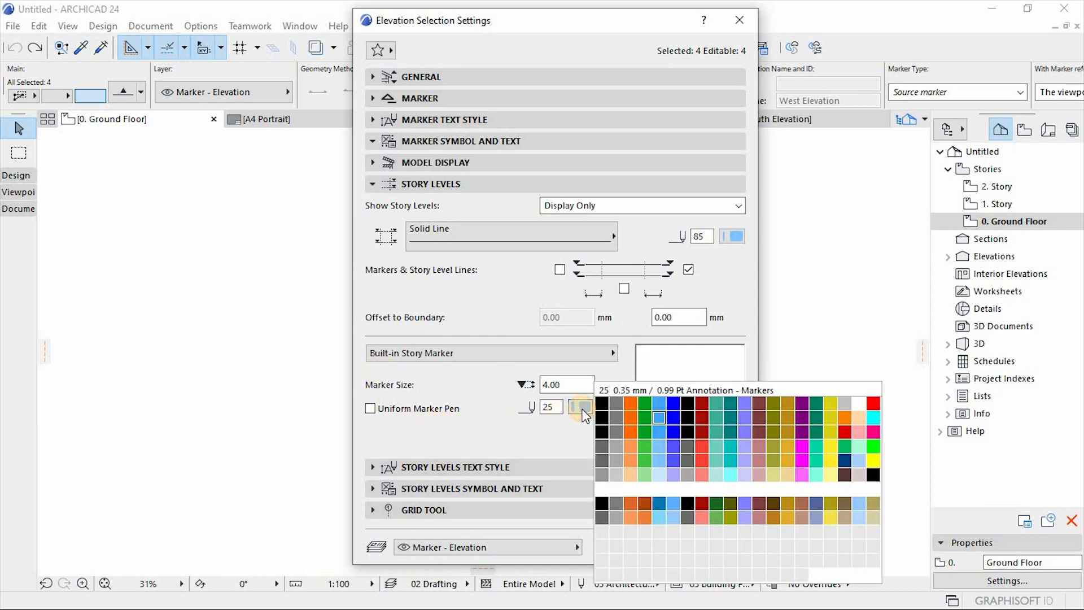
left_click(645, 430)
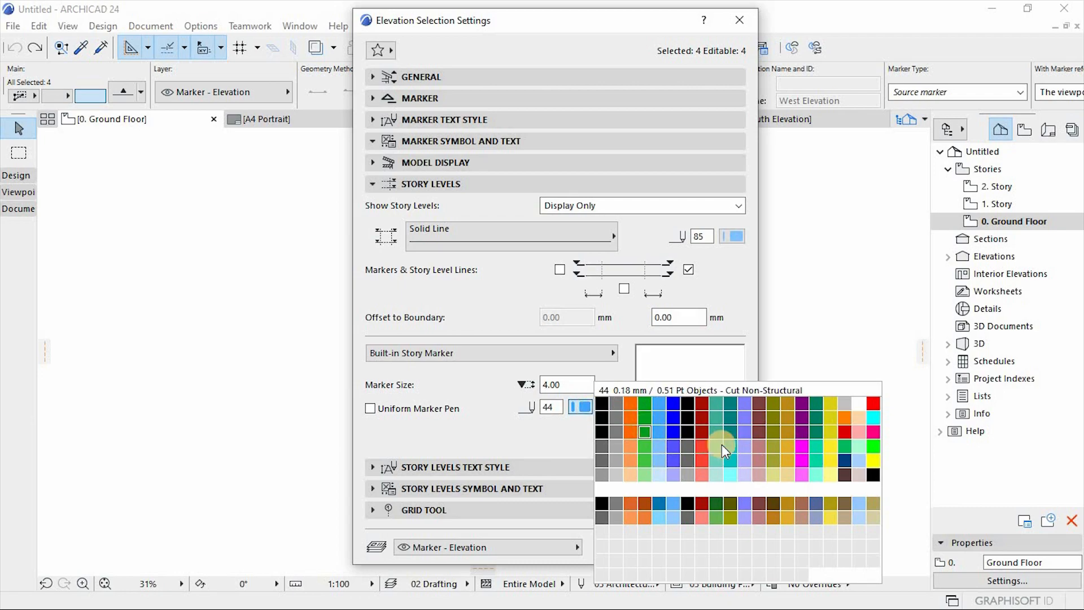
left_click(630, 404)
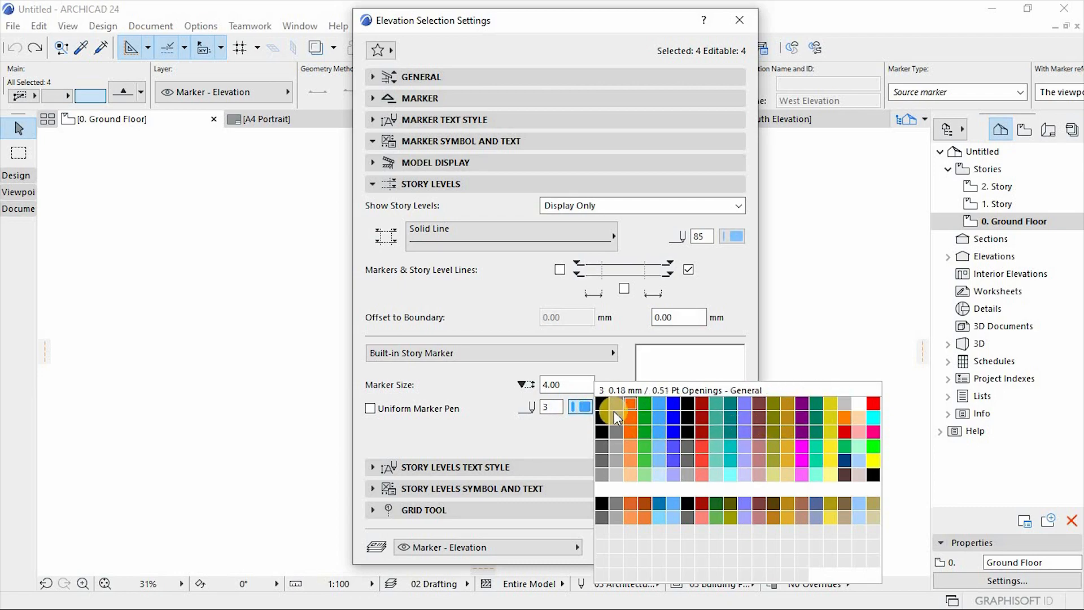
left_click(645, 405)
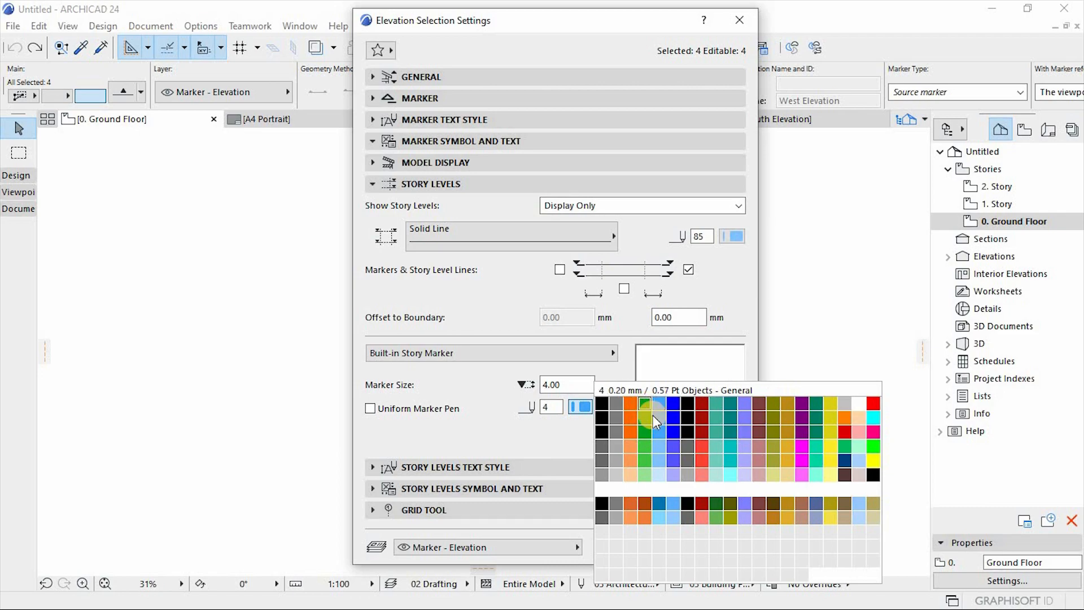
left_click(654, 417)
left_click(566, 419)
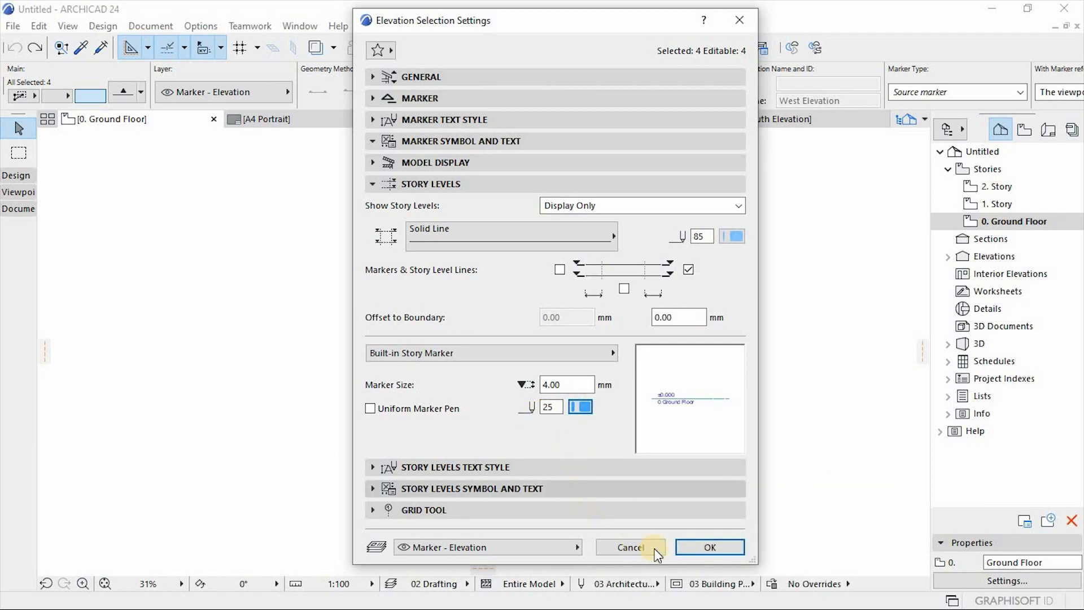
left_click(710, 547)
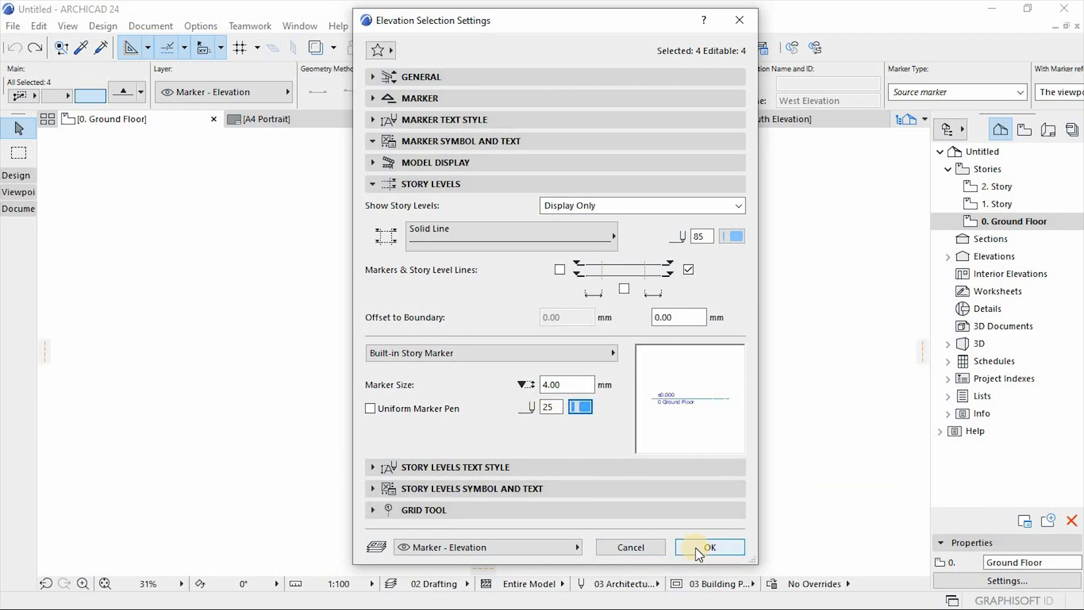
Review the layers available for the elevation markers, keep Marker - Elevation, and apply the elevation settings.
left_click(400, 547)
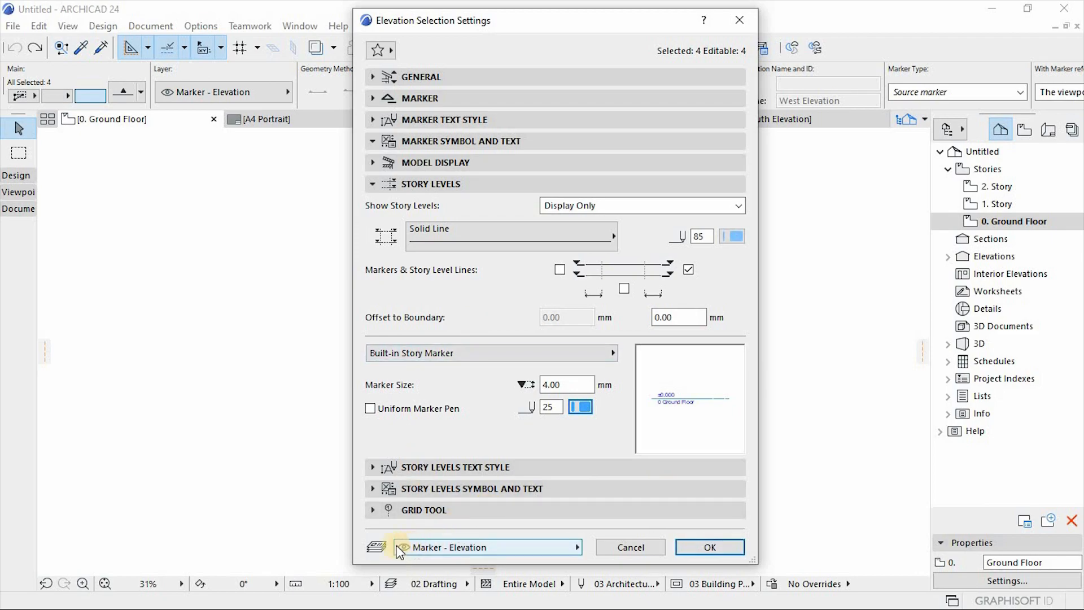
left_click(519, 539)
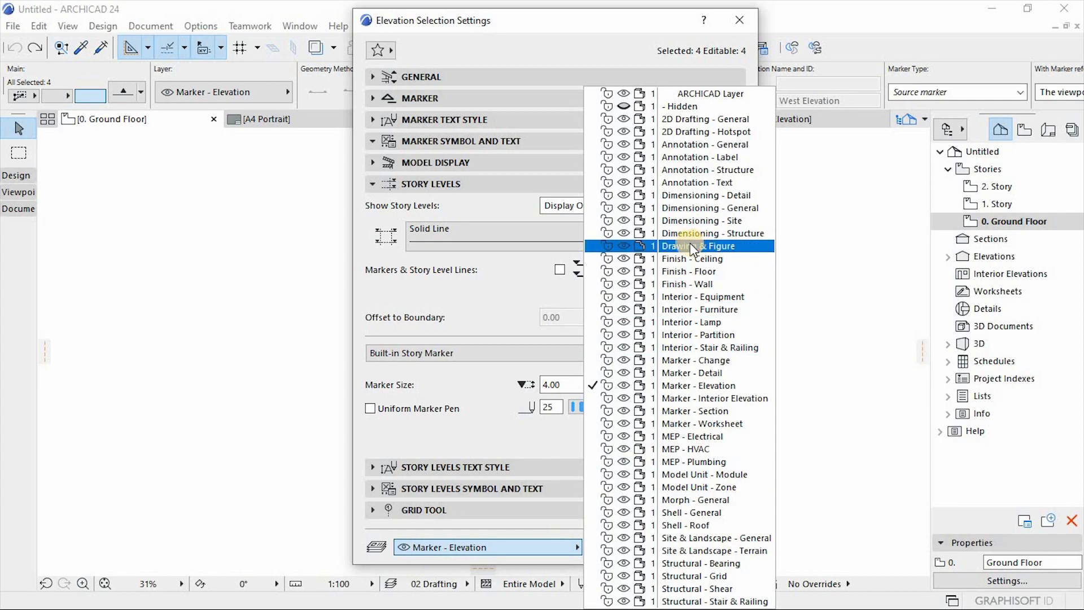
key("Escape")
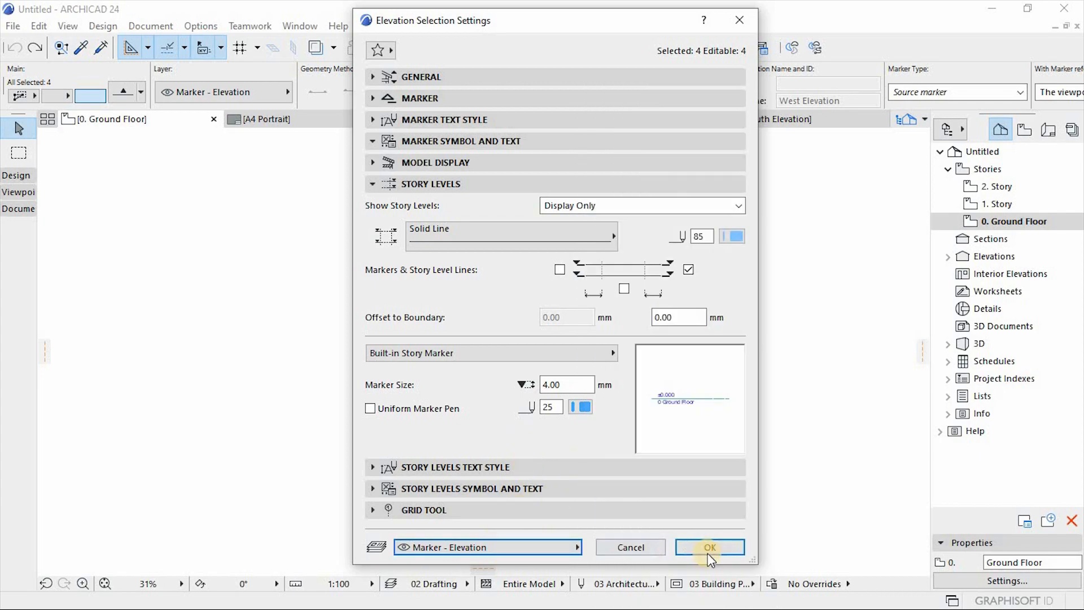
left_click(709, 551)
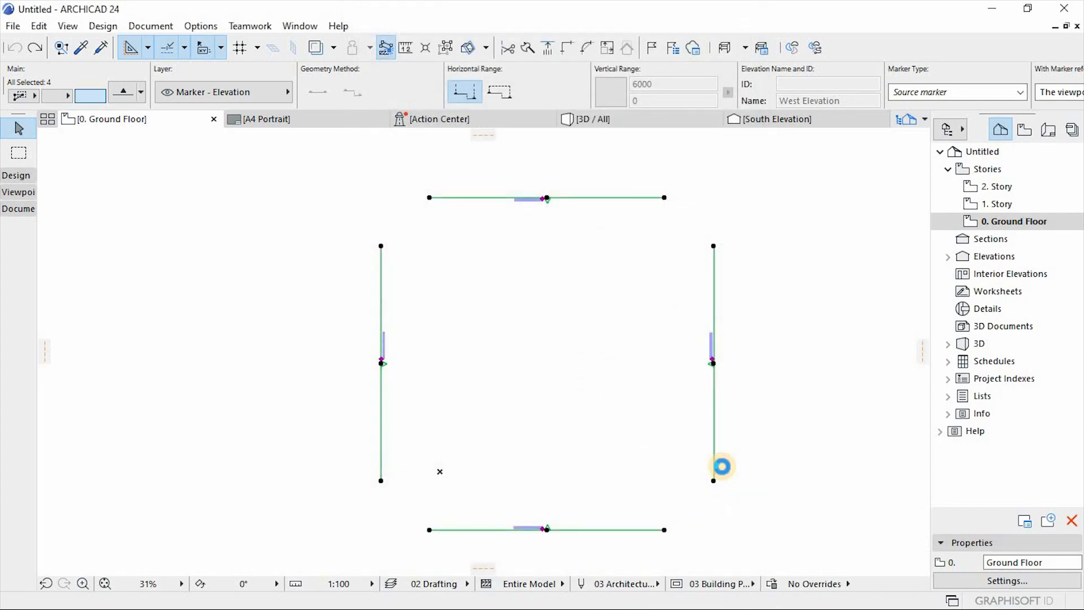
Inspect the restyled east elevation marker up close and clear the marker selection.
left_click(722, 466)
scroll(709, 363, "up", 10)
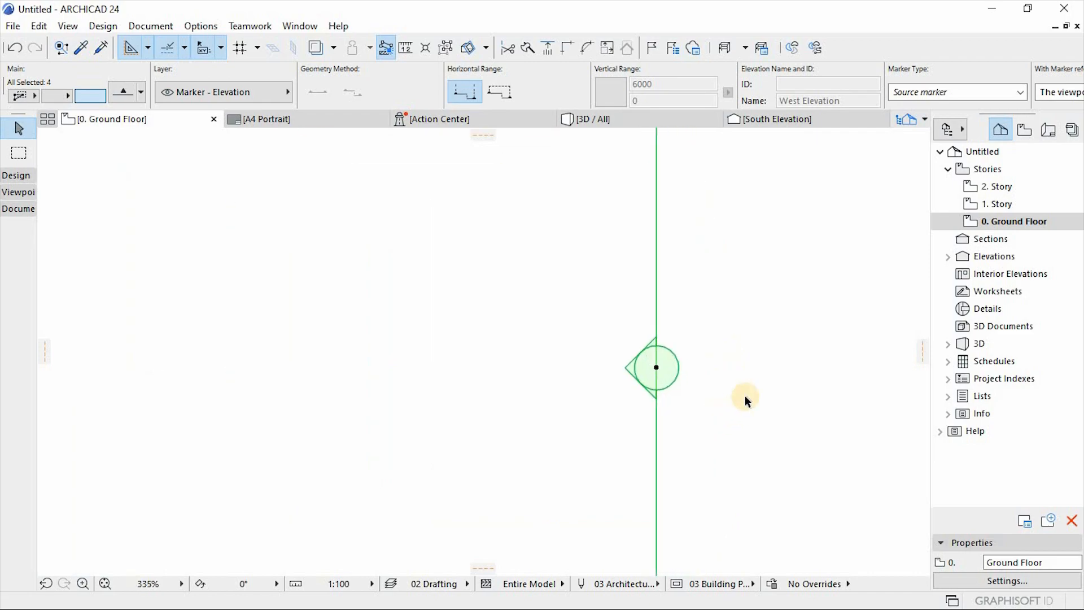
left_click(751, 375)
scroll(689, 377, "up", 2)
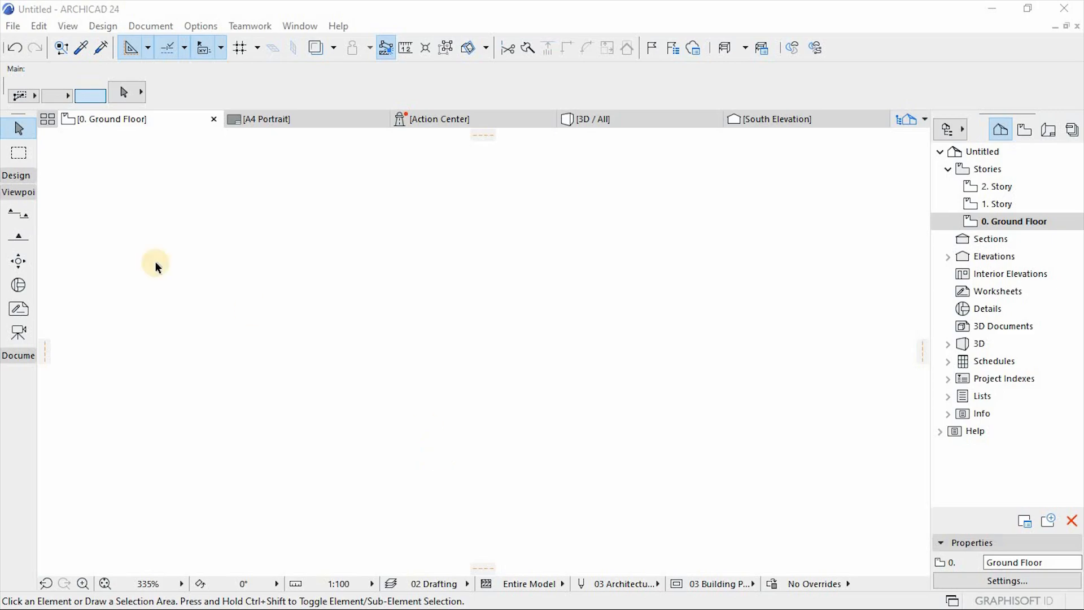
Activate the Wall tool and review the available layers, keeping Structural - Bearing for new walls.
left_click(16, 178)
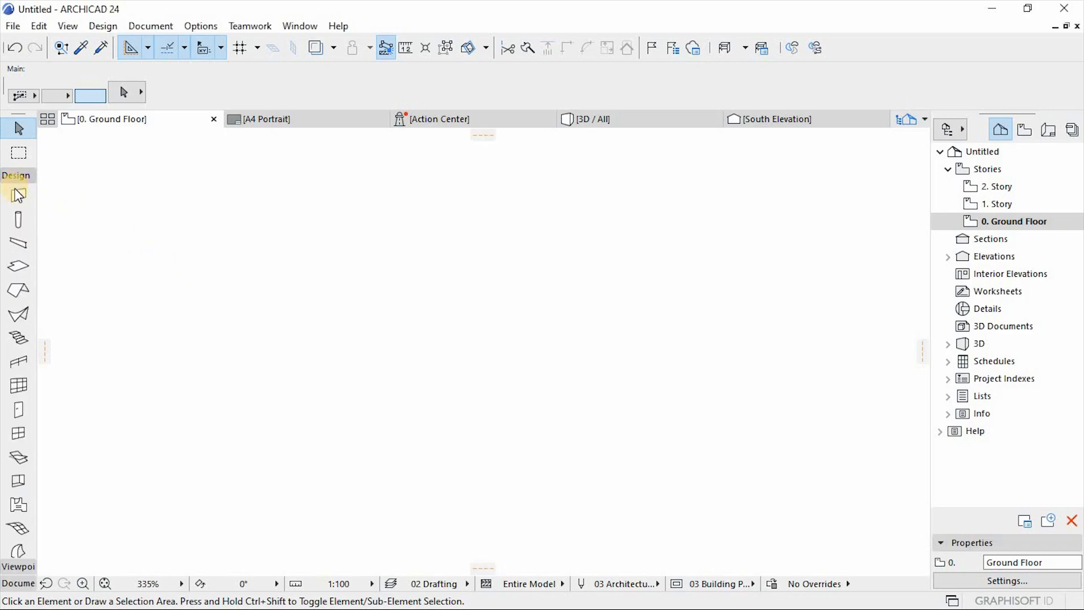
left_click(17, 196)
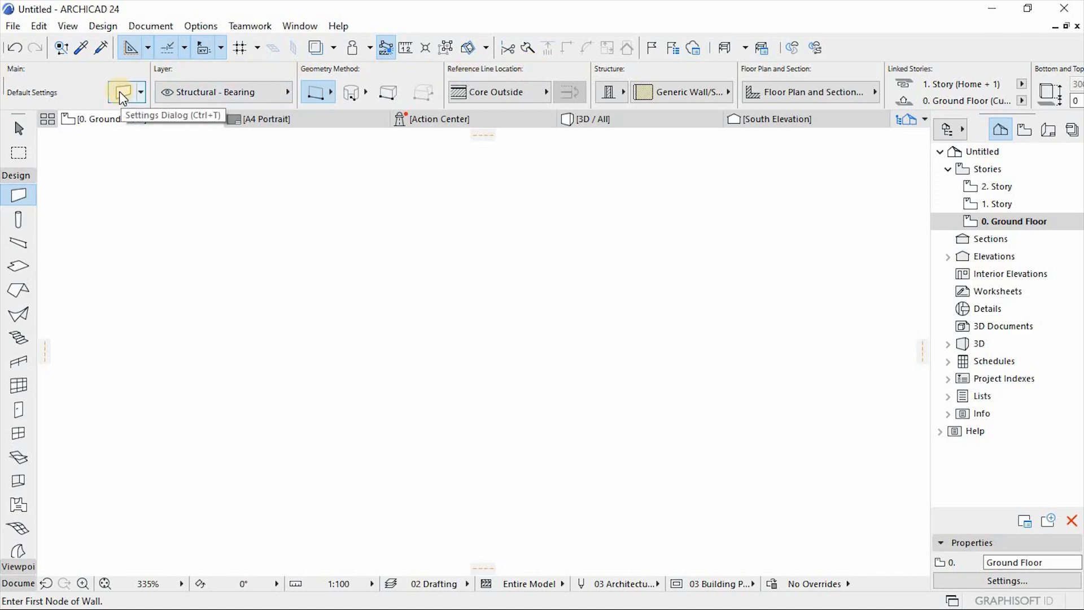
left_click(194, 91)
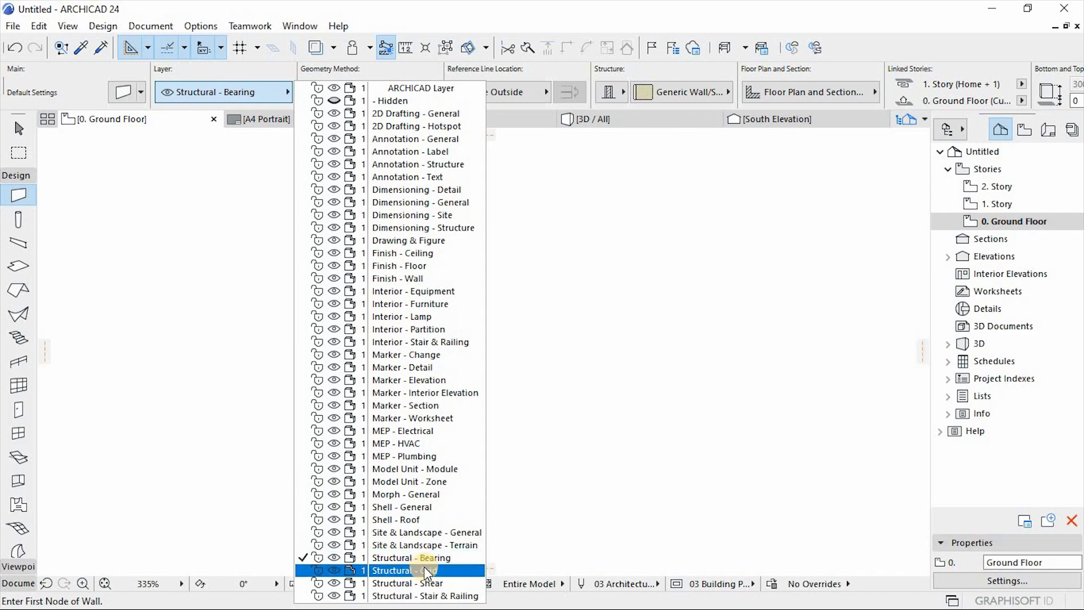
left_click(240, 66)
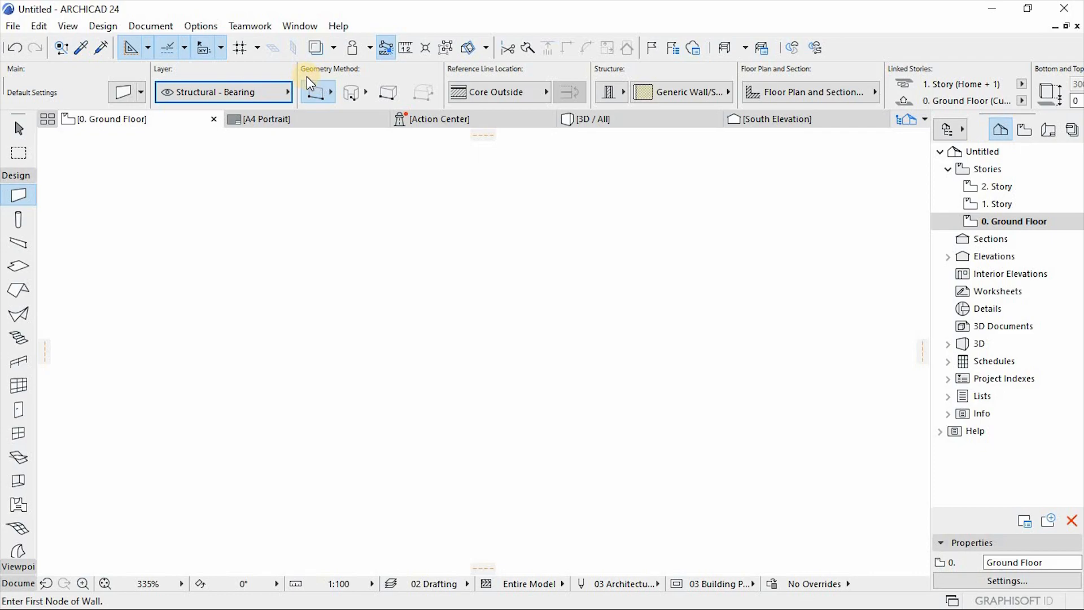
Draw one horizontal straight wall about 2660 mm long on the ground floor using the single-wall geometry method.
left_click(332, 94)
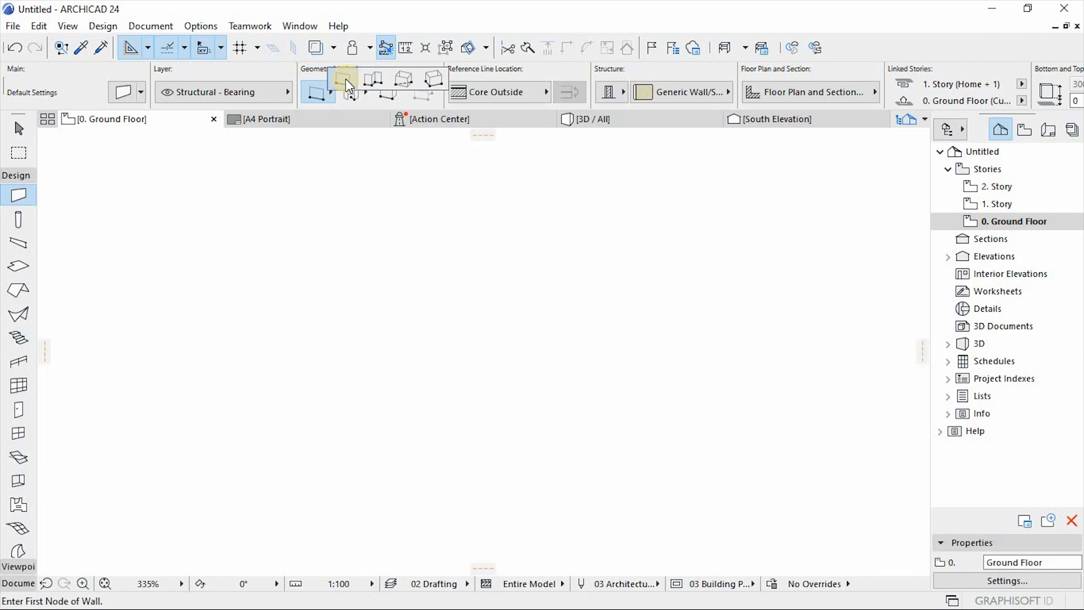
left_click(345, 79)
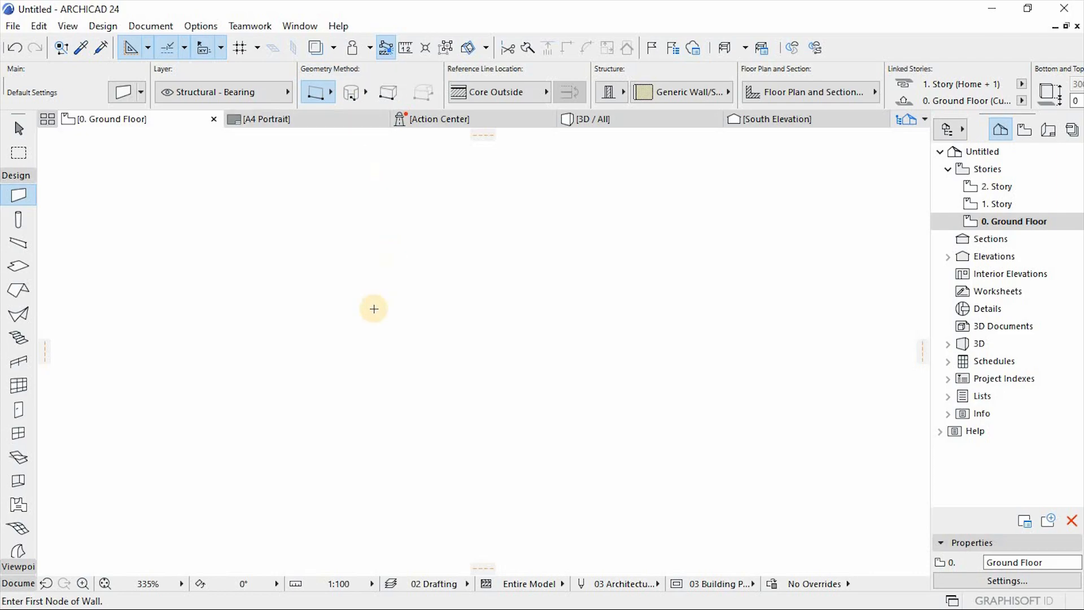
left_click(320, 277)
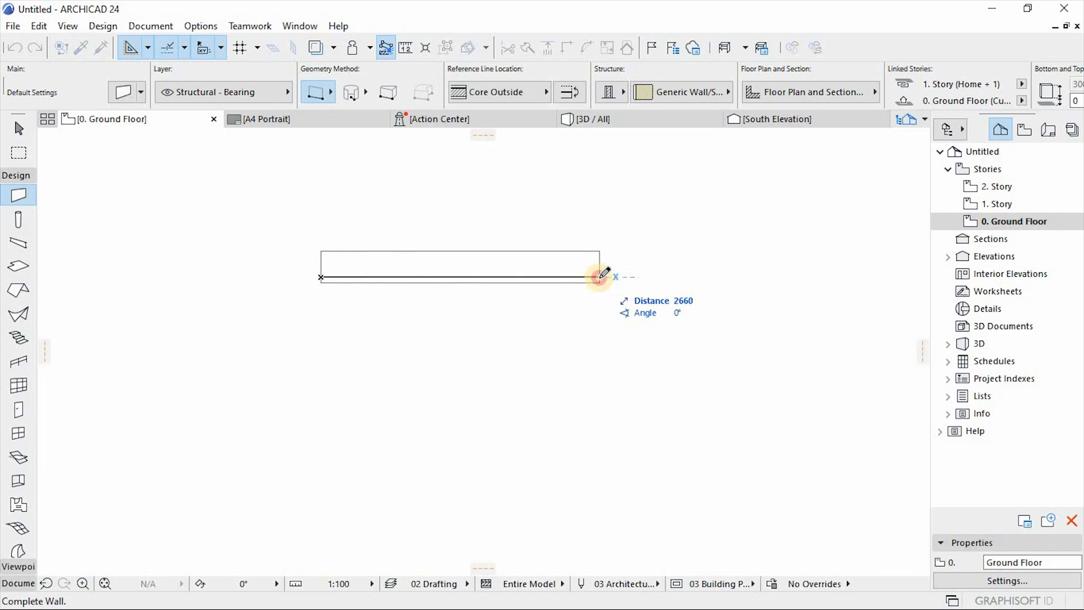
left_click(599, 277)
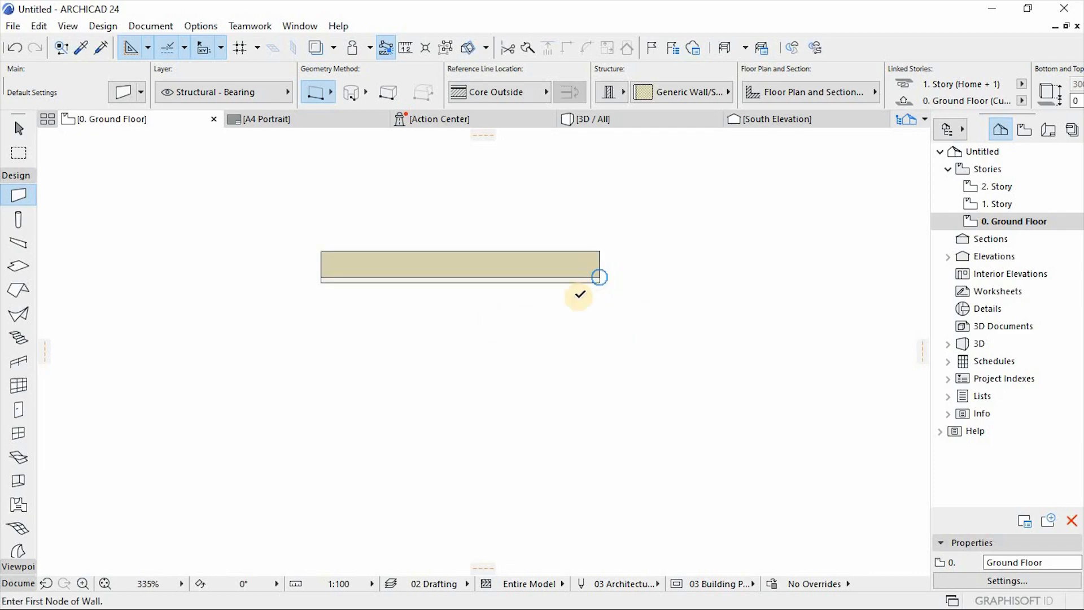
Draw a chained polywall below the straight wall, beginning with a horizontal segment about 2620 mm long and continuing through several angled segments.
left_click(324, 95)
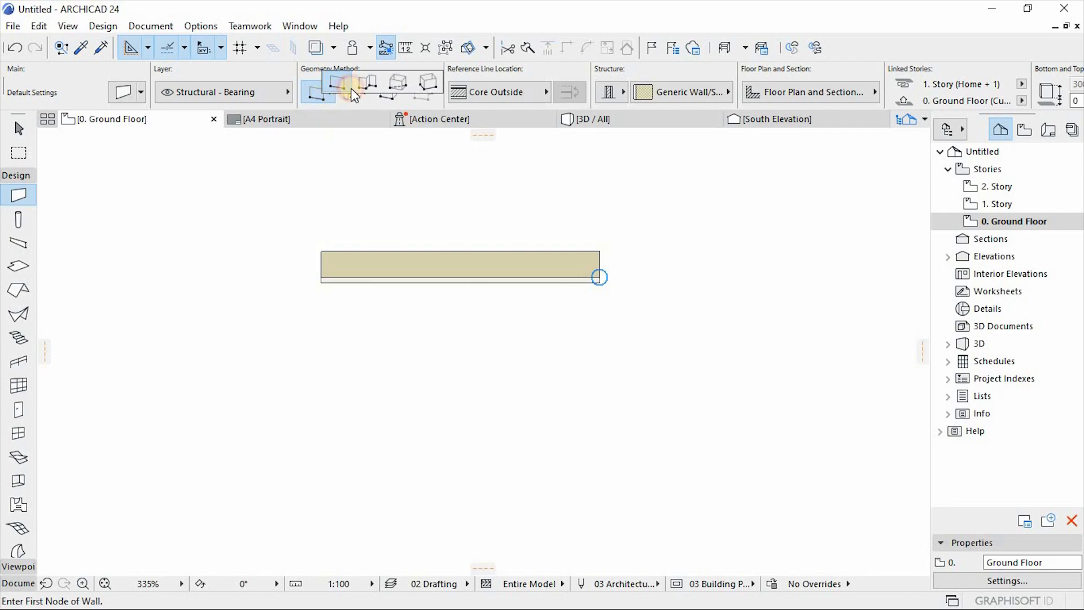
left_click(362, 81)
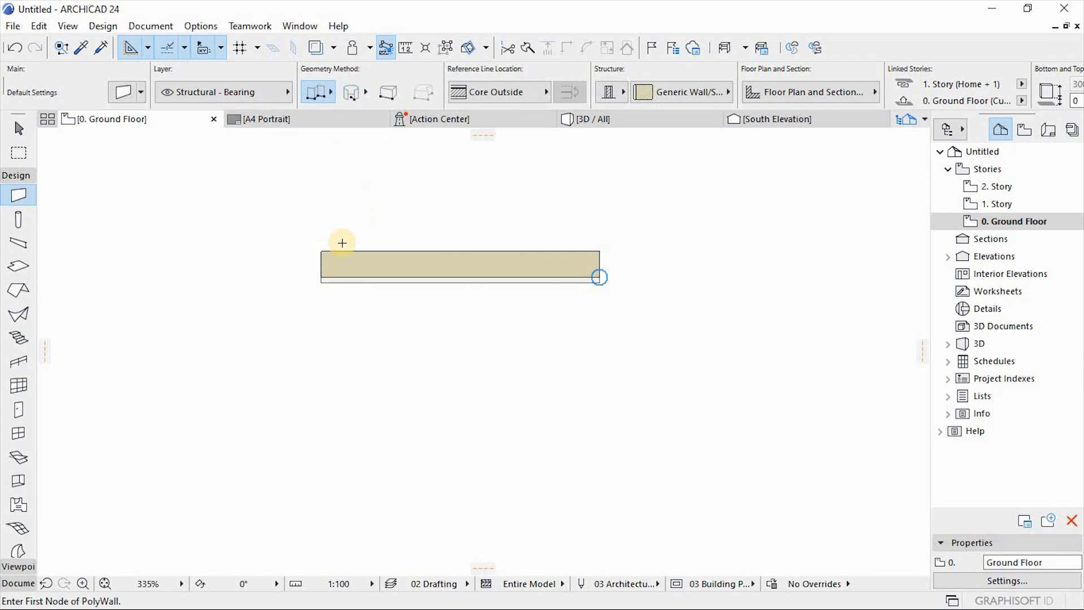
left_click(322, 341)
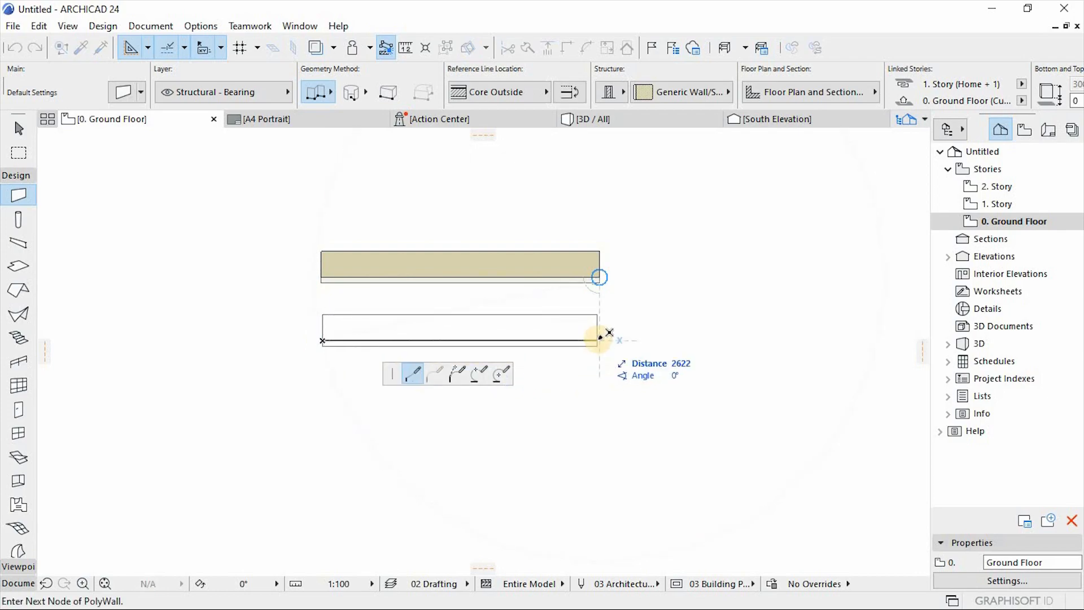
left_click(599, 340)
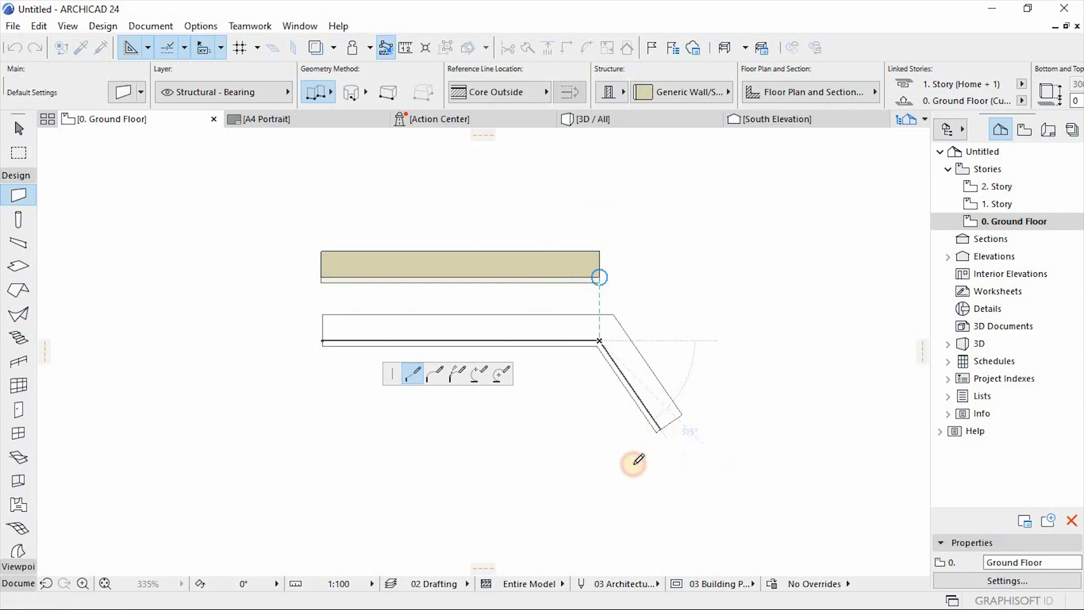
left_click(659, 429)
left_click(607, 474)
left_click(460, 479)
left_click(343, 463)
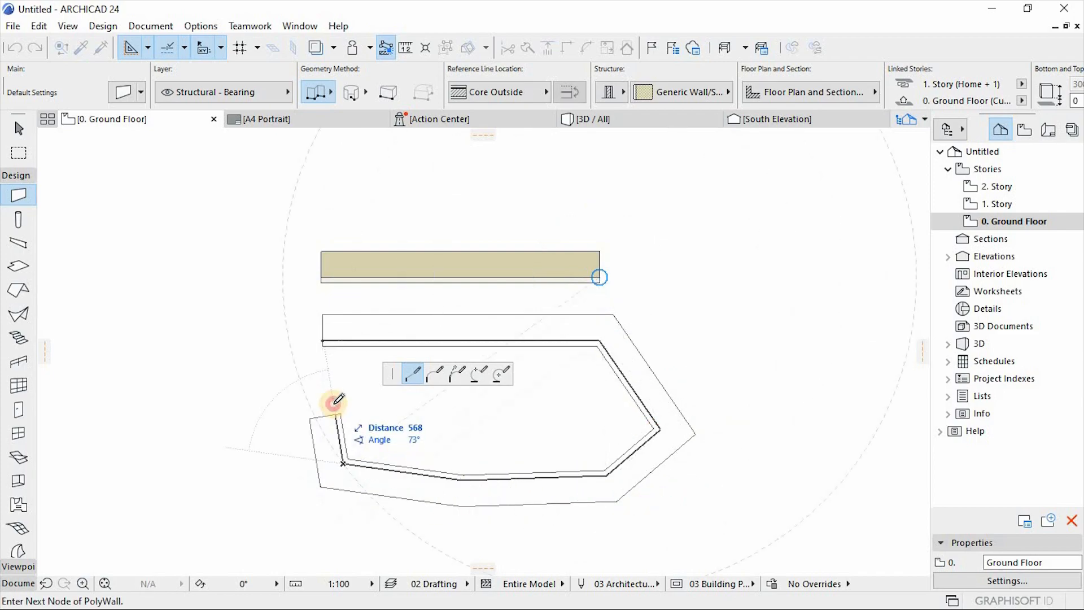
left_click(338, 401)
left_click(259, 383)
left_click(197, 477)
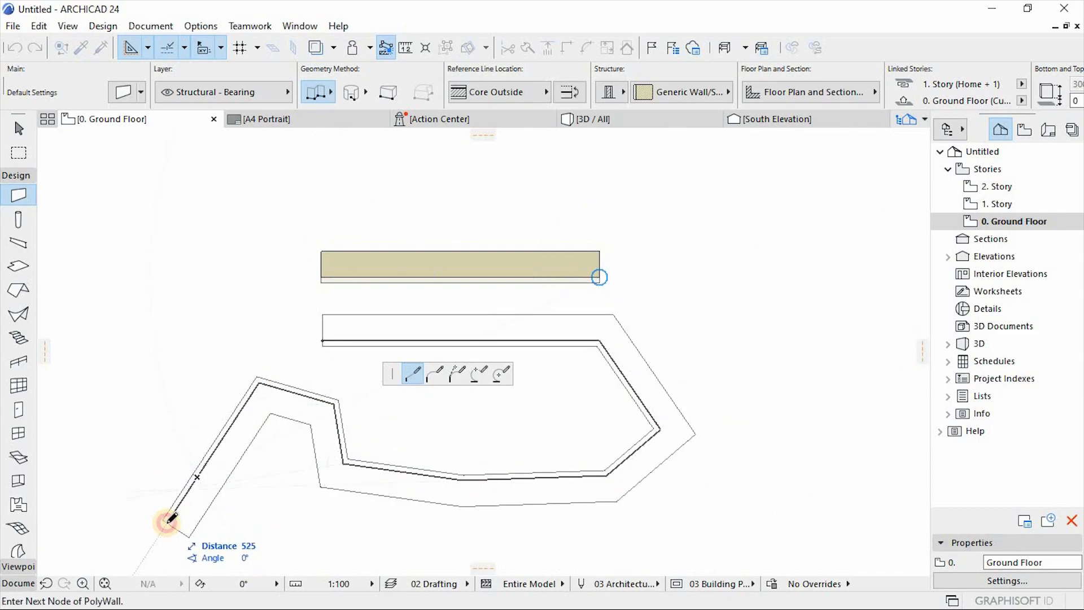
left_click(167, 521)
left_click(168, 520)
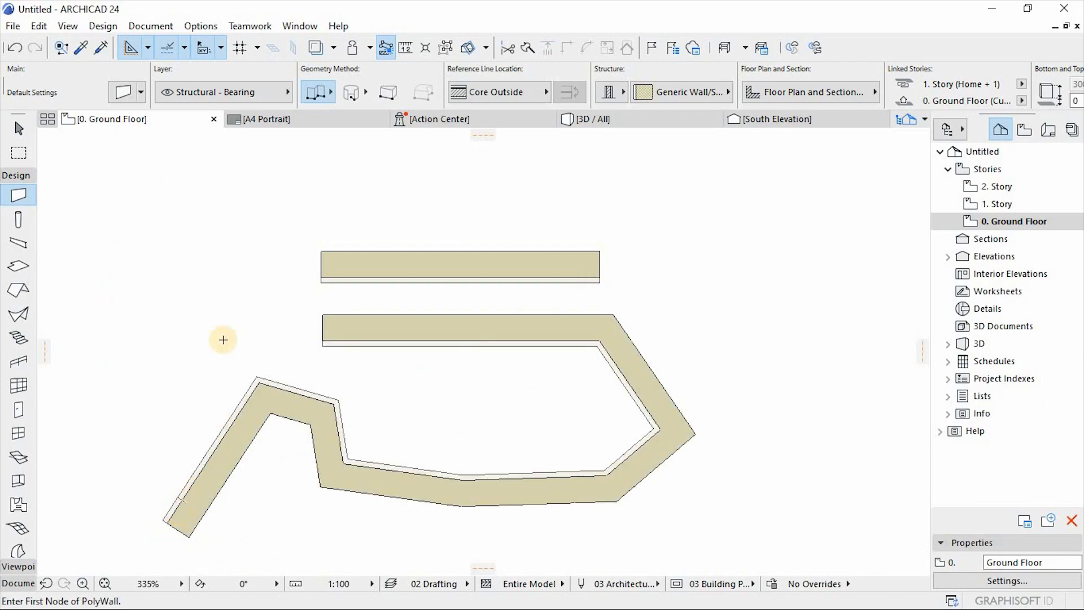
Draw a rectangular wall enclosure about 3690 by 2500 mm to the upper right of the existing walls.
left_click(331, 91)
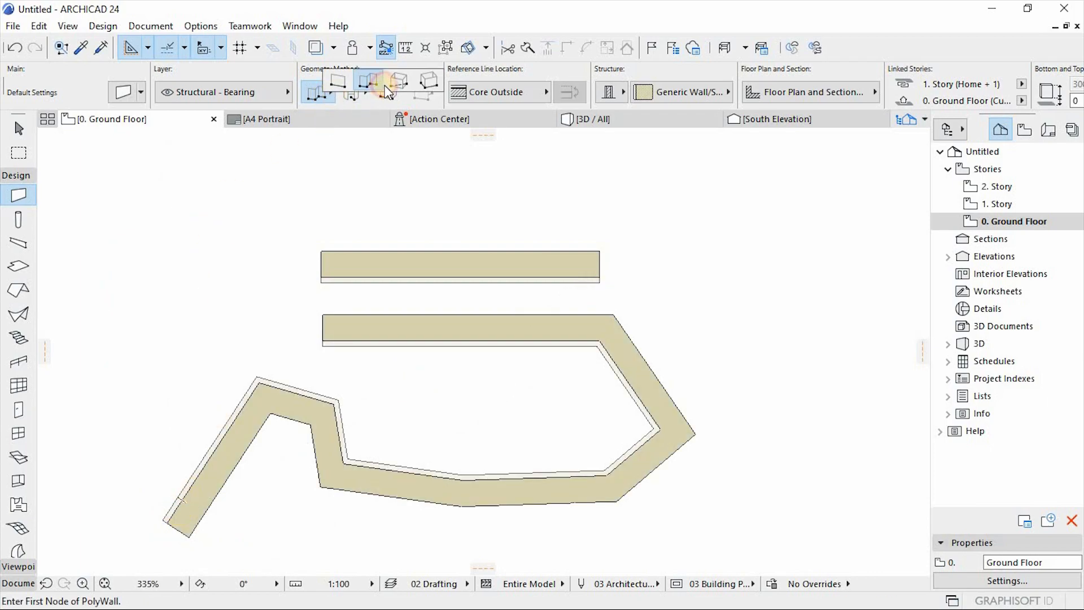
left_click(403, 81)
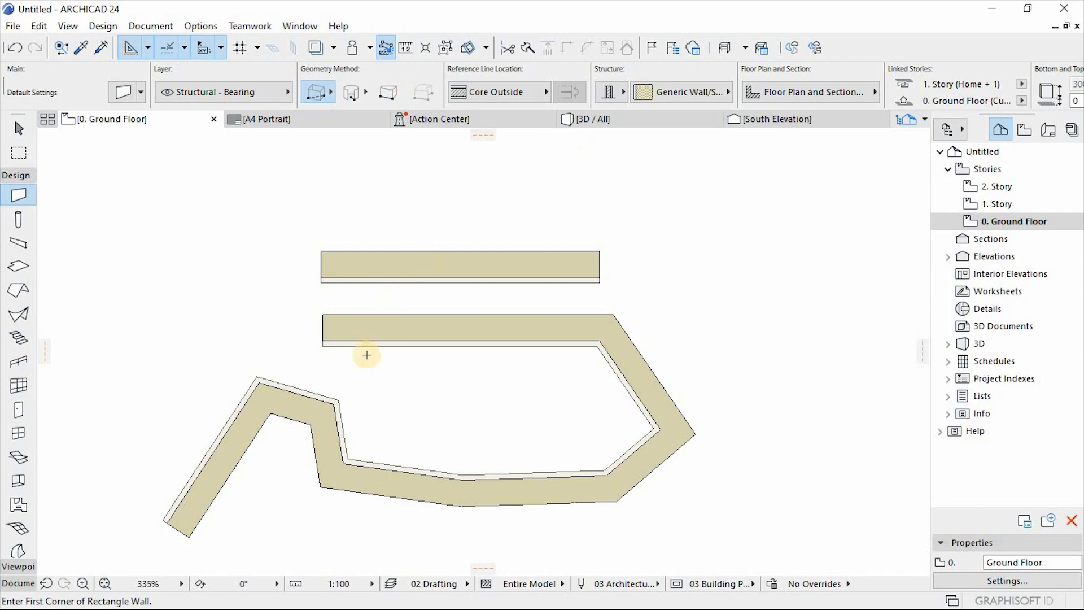
scroll(389, 357, "down", 3)
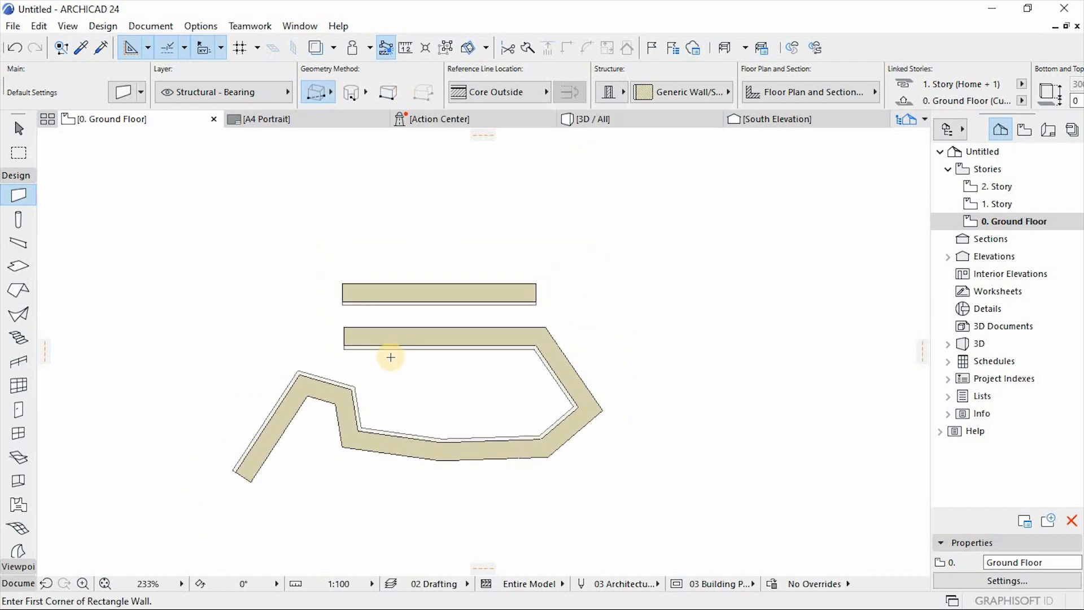
left_click(616, 178)
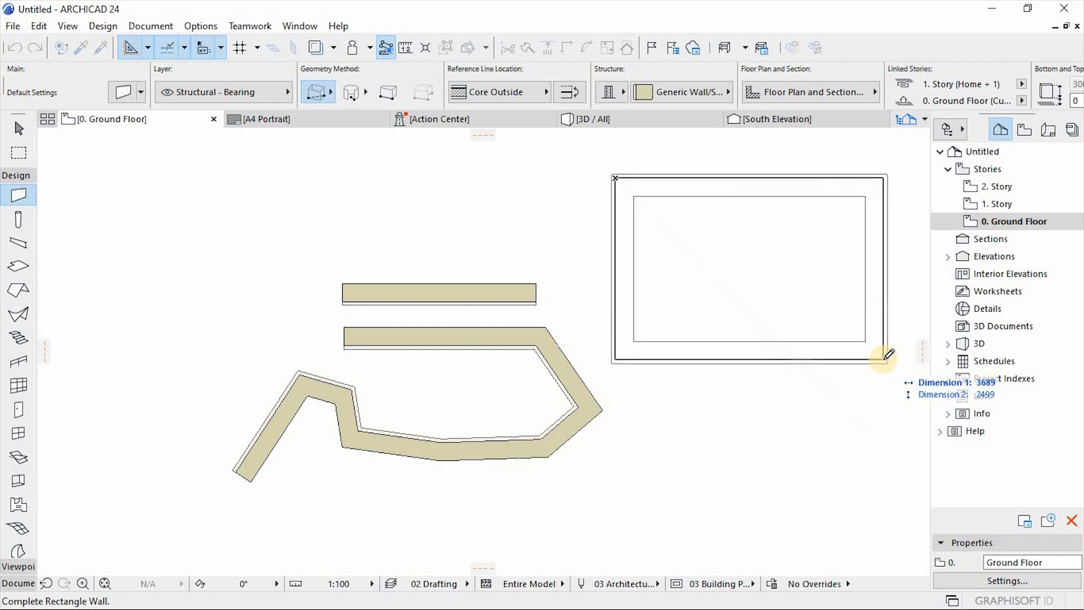
left_click(885, 358)
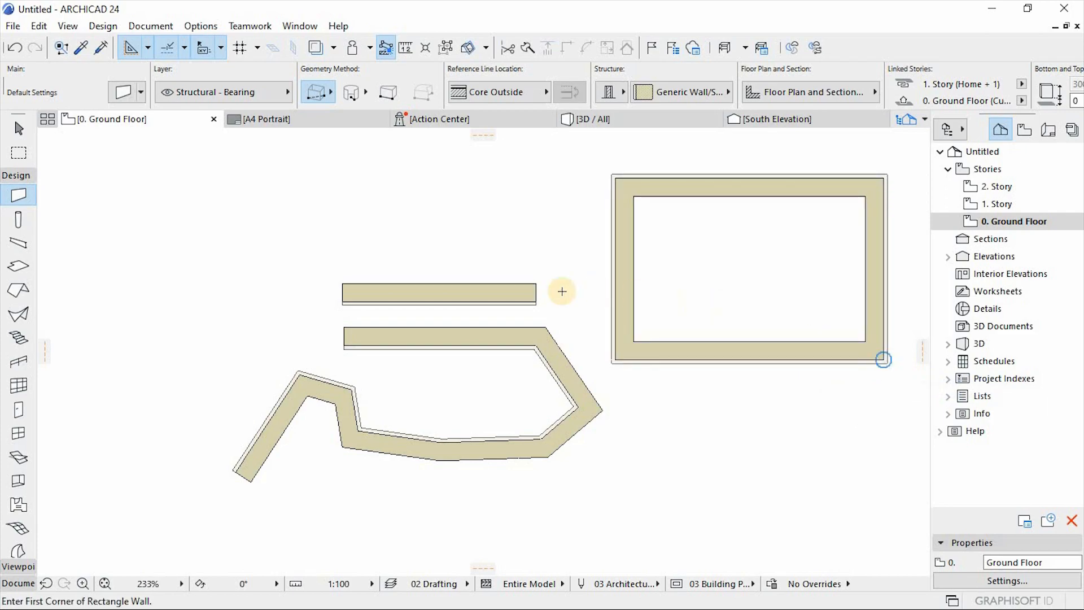
Draw a rotated rectangular wall enclosure below the first rectangle, with a base side about 4960 mm at 30° and a depth of about 4610 mm.
scroll(260, 225, "down", 1)
scroll(261, 226, "down", 2)
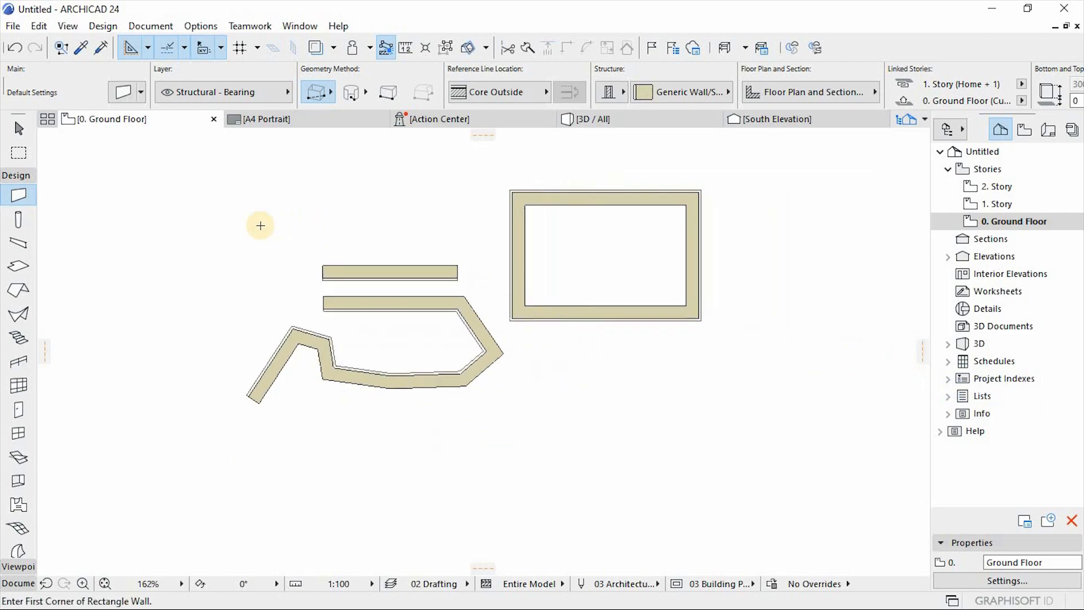
left_click(316, 92)
left_click(410, 79)
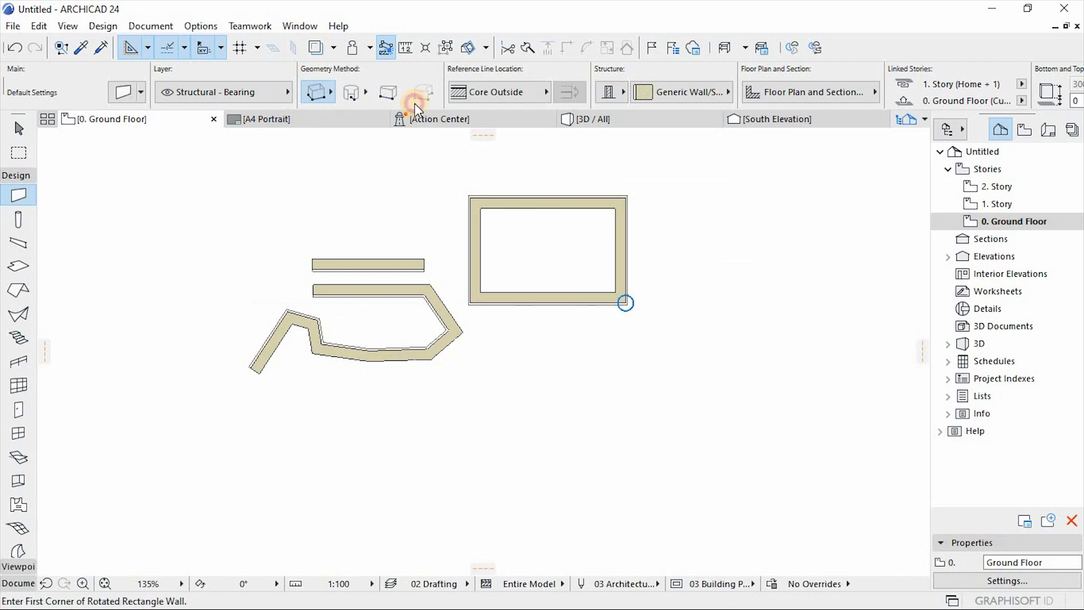
scroll(420, 218, "down", 2)
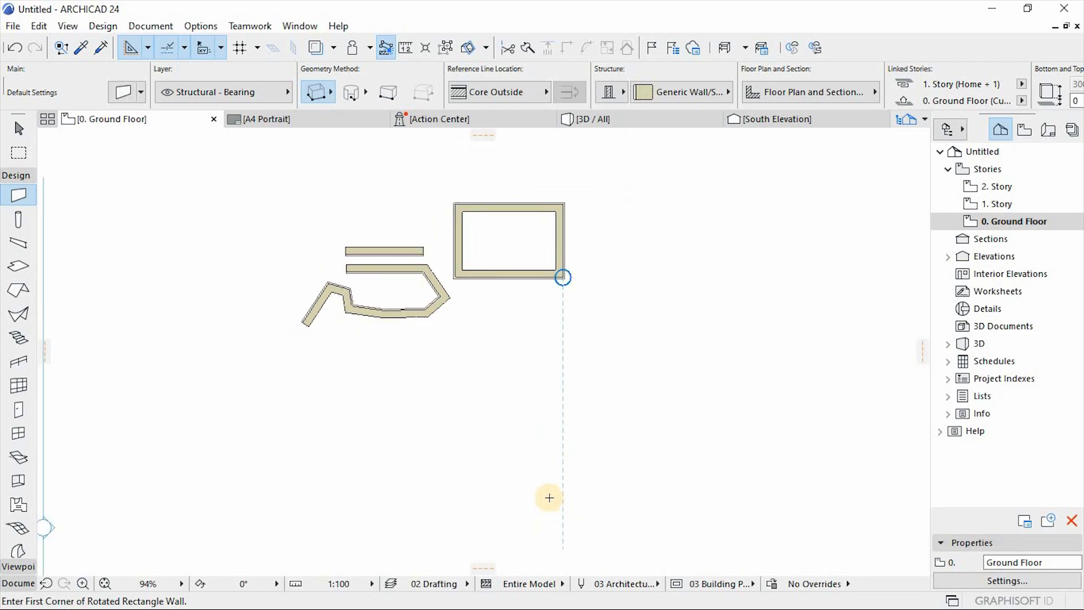
left_click(543, 478)
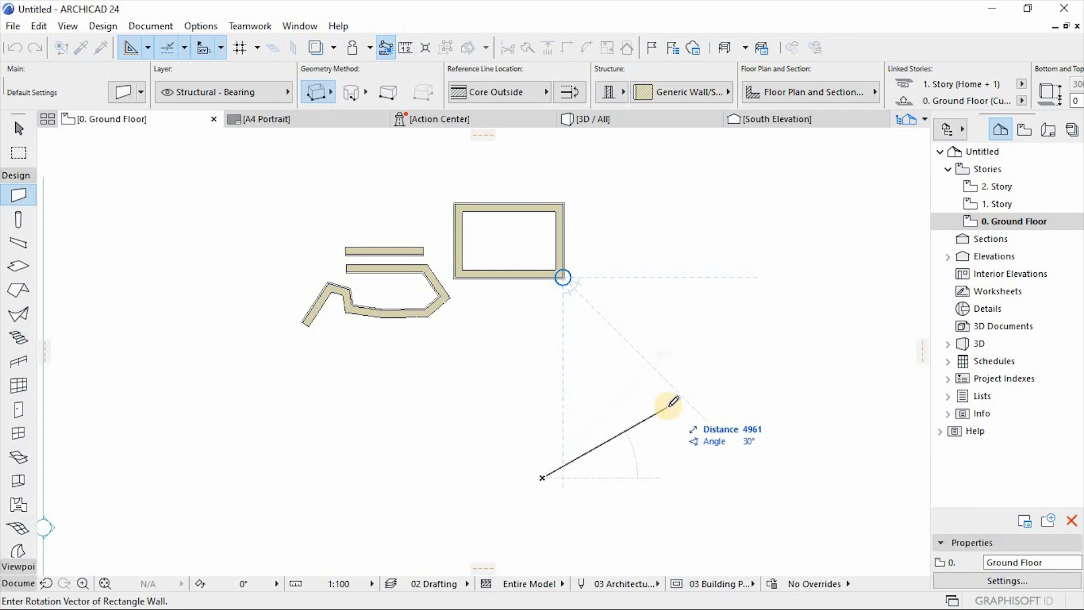
left_click(668, 407)
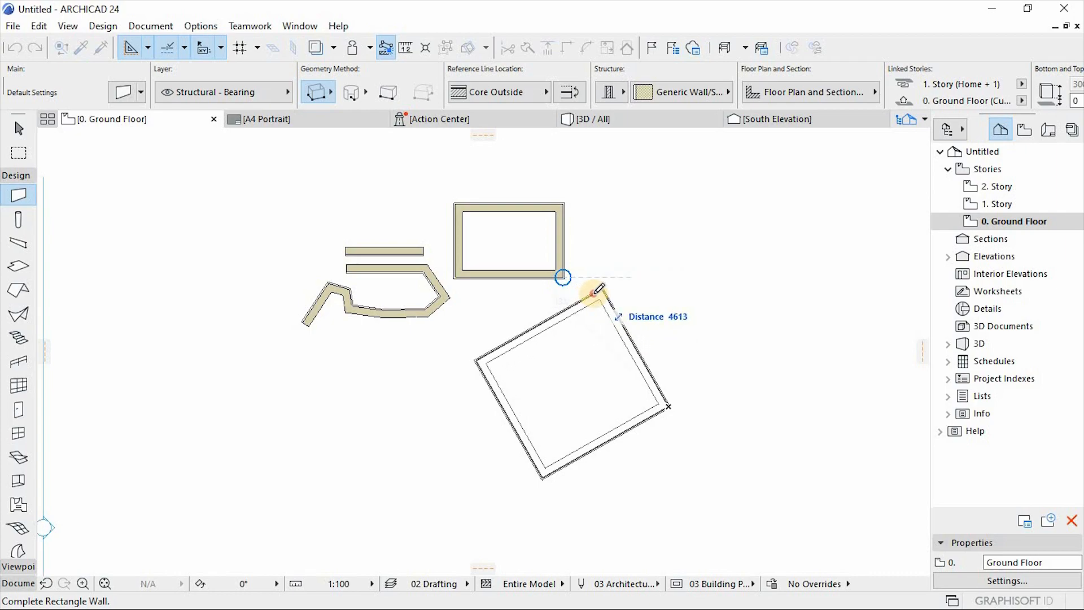
left_click(594, 293)
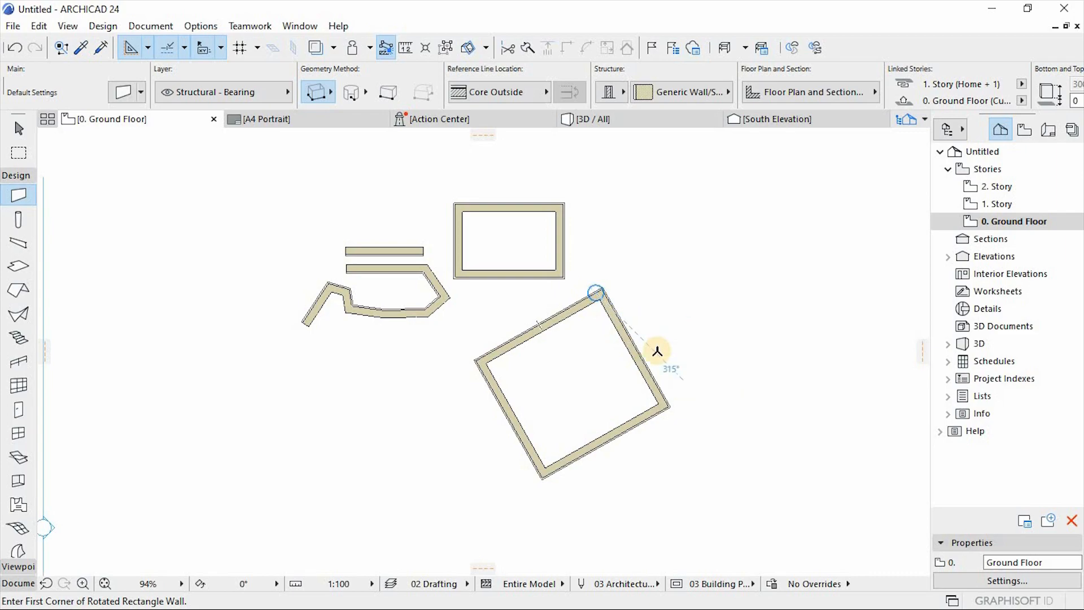
Draw a centerpoint-based curved wall to the right of the rotated rectangle, with a 2500 mm radius and a sweep of about 158°.
scroll(435, 210, "up", 2)
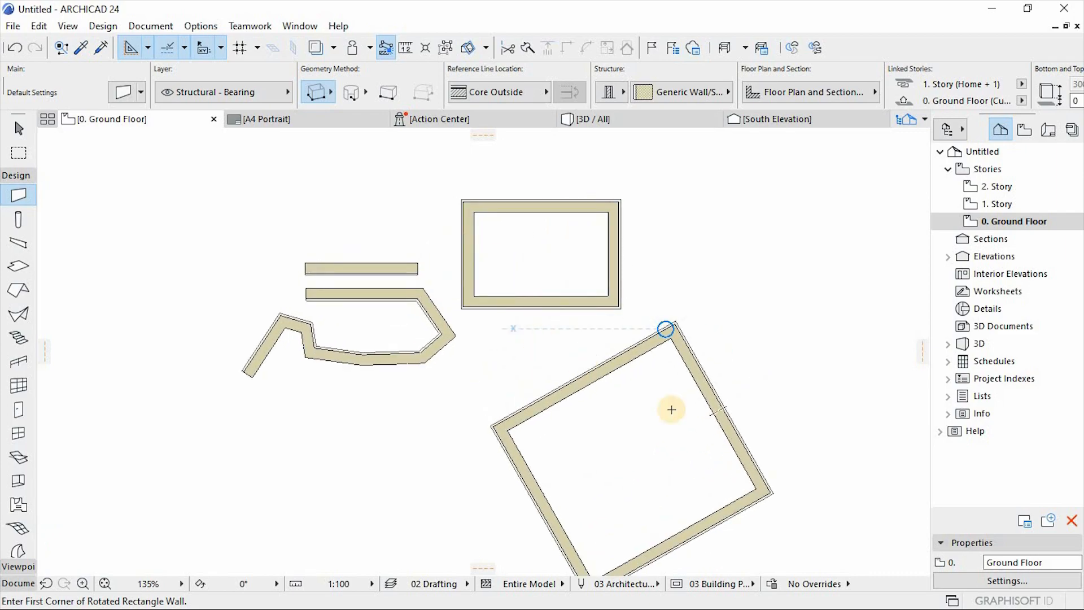
scroll(670, 412, "up", 1)
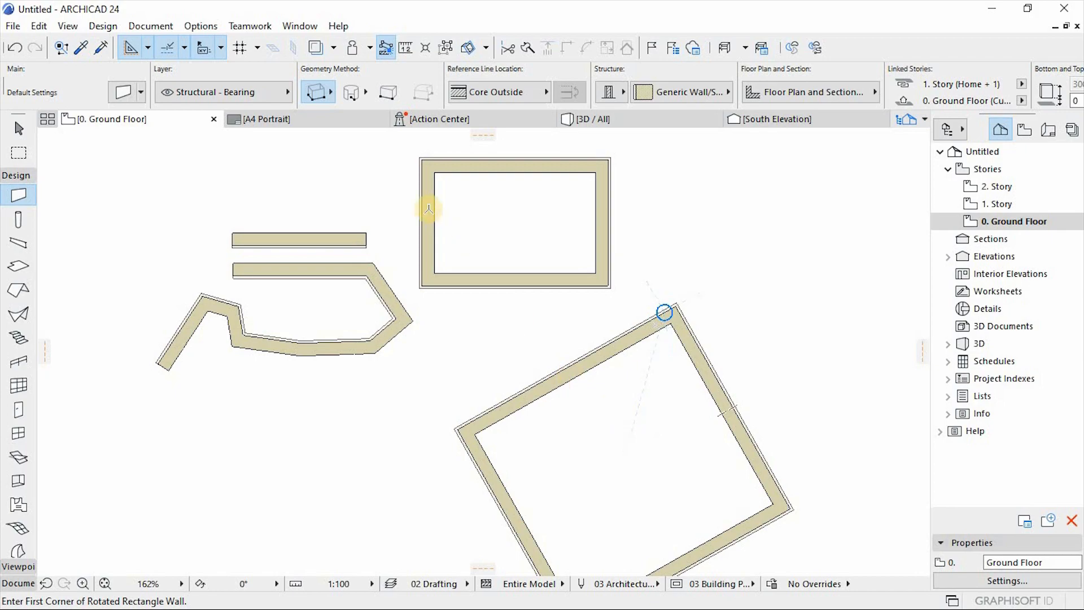
left_click(355, 94)
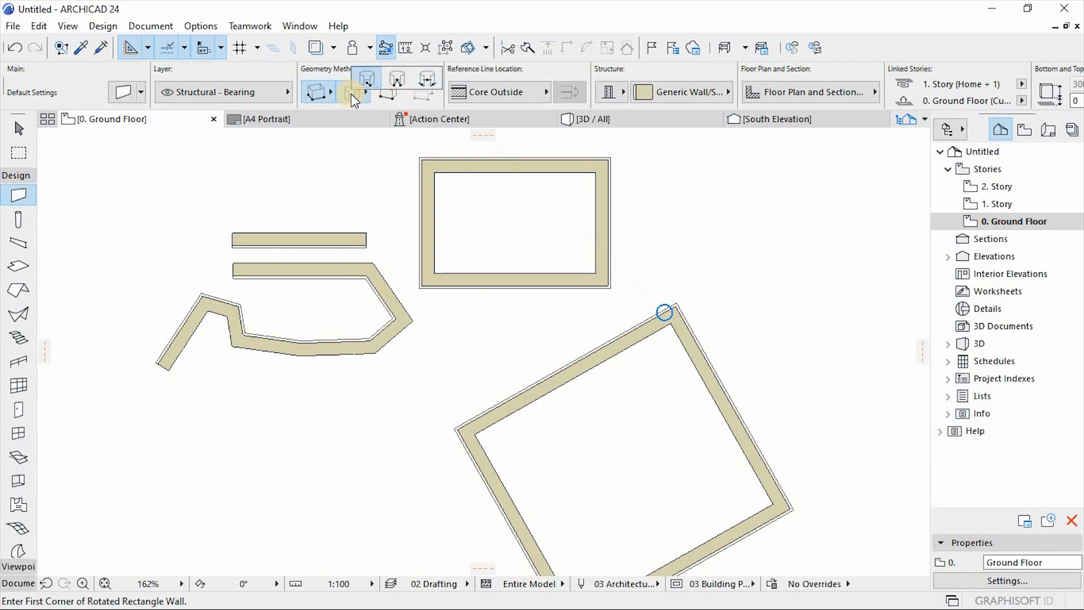
left_click(364, 79)
scroll(301, 261, "down", 4)
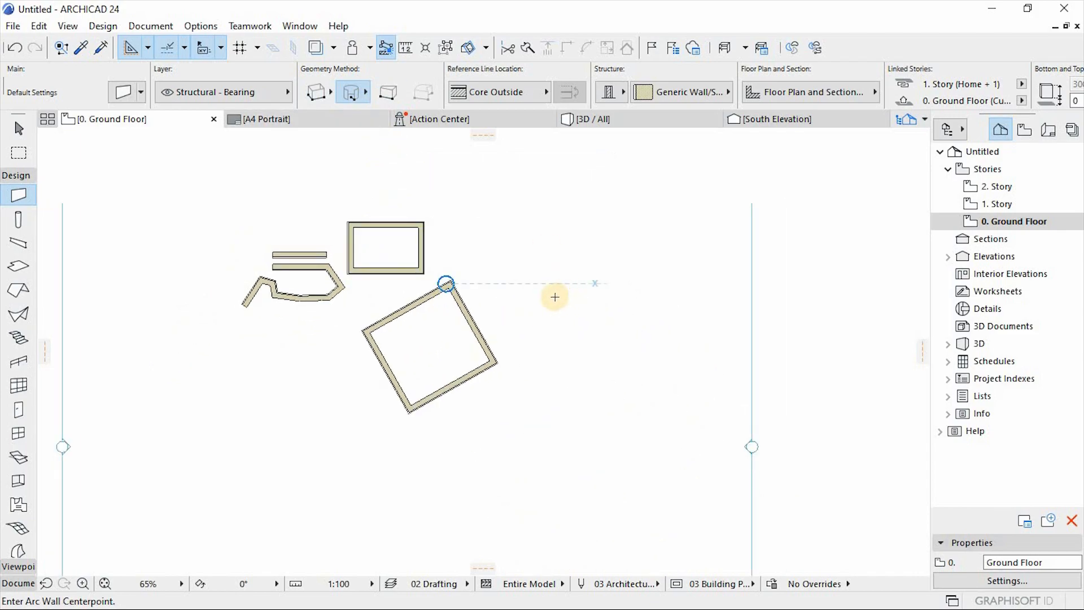
left_click(553, 296)
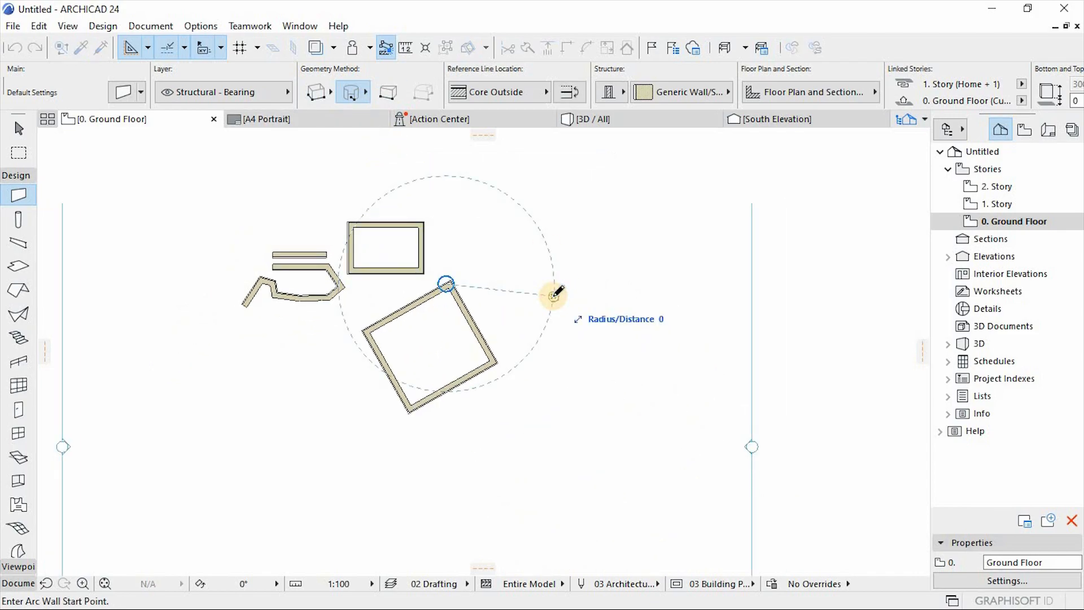
scroll(553, 295, "up", 5)
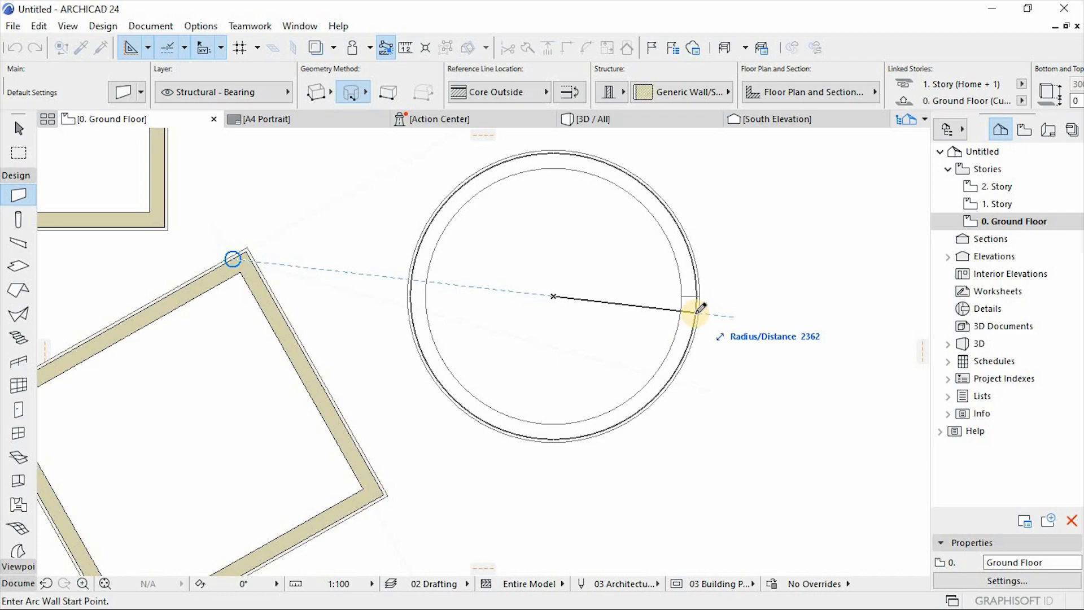
type("2500")
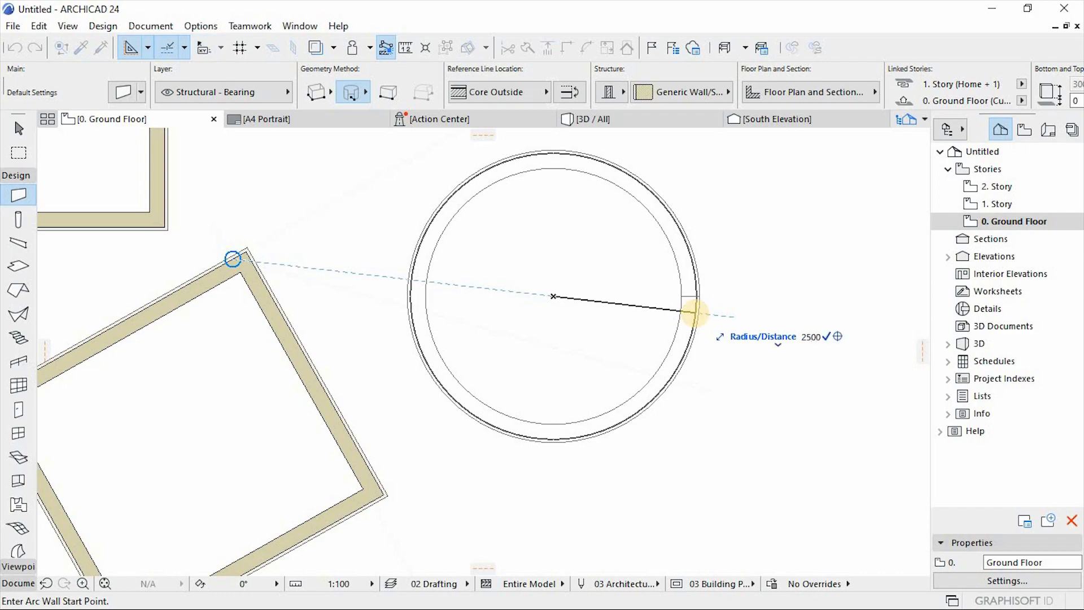
key("Return")
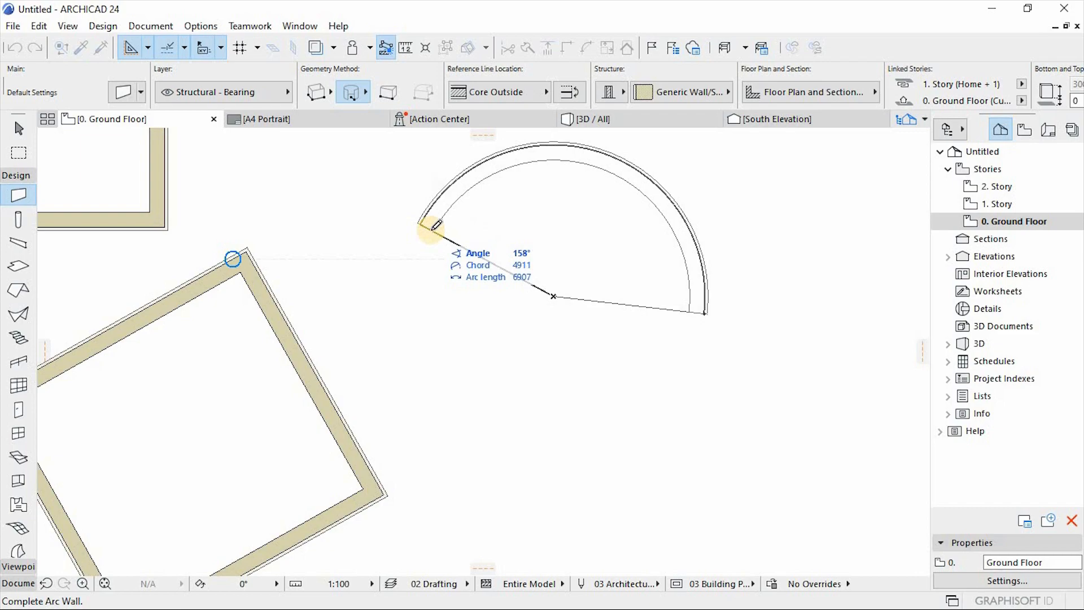
left_click(427, 227)
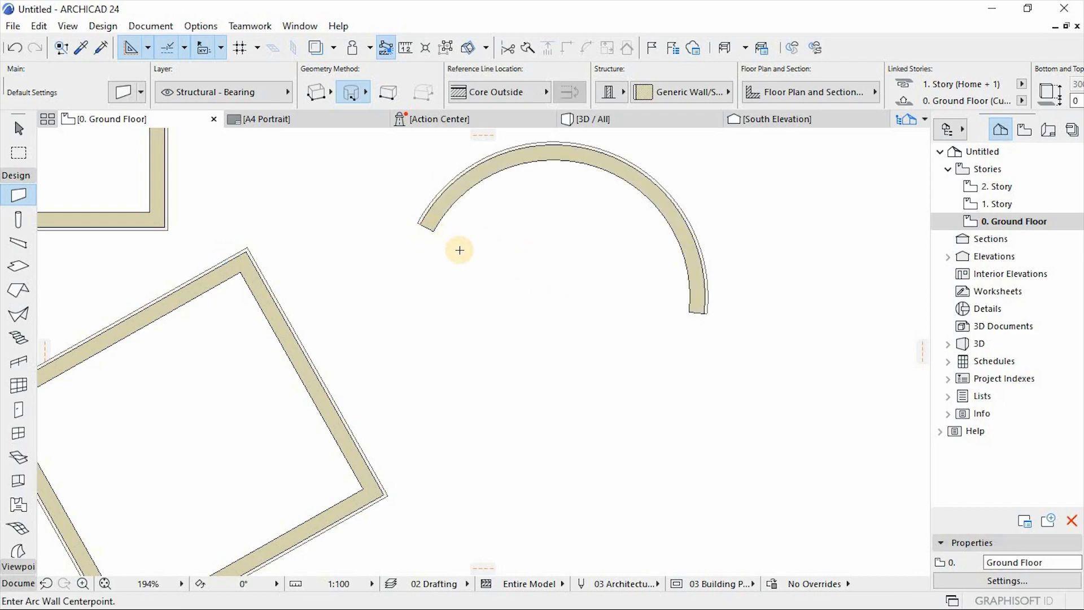
Draw a three-point arc wall below the first curved wall, with the second circumference node 3000 mm horizontally from the first.
left_click(353, 94)
left_click(404, 88)
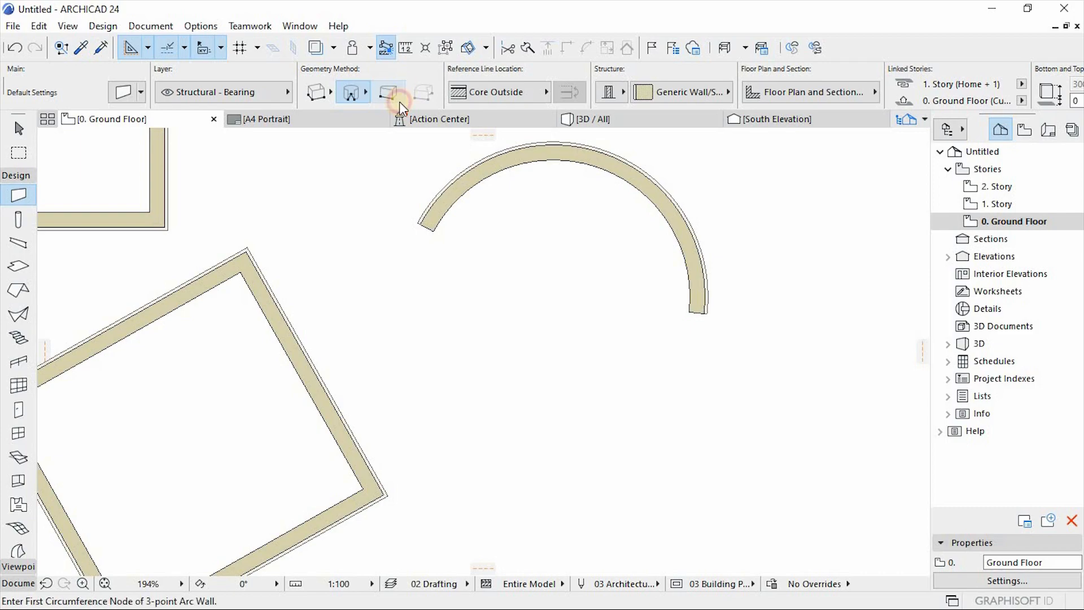
scroll(394, 192, "down", 4)
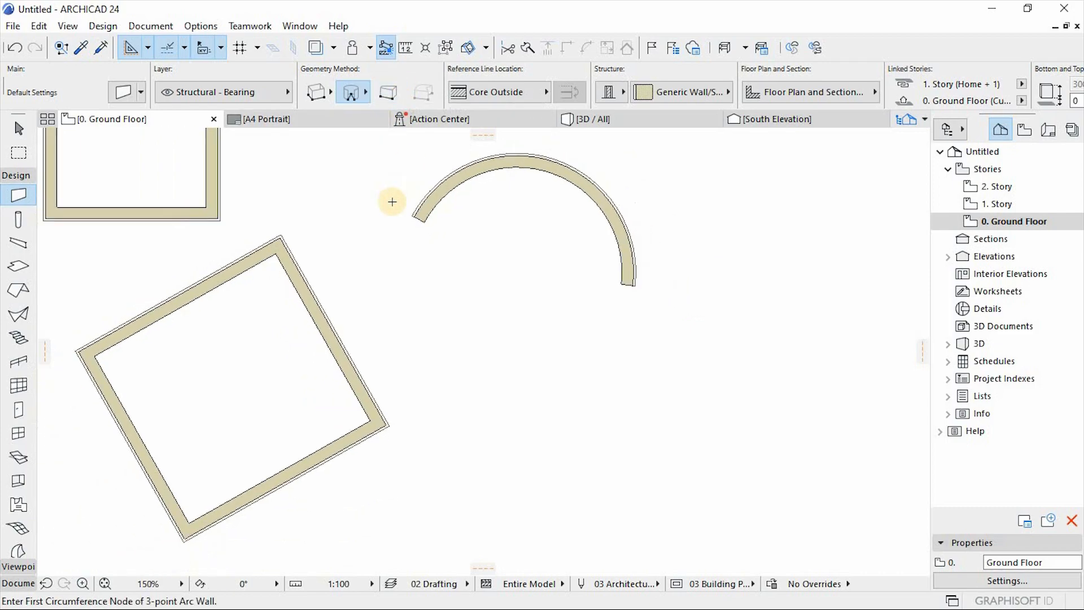
left_click(519, 371)
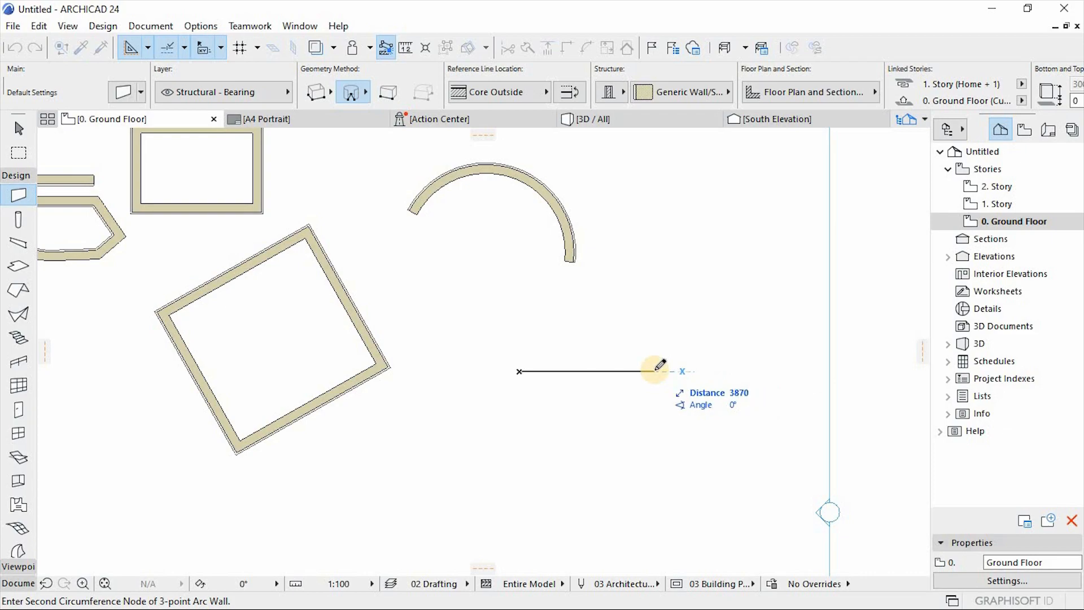
type("00")
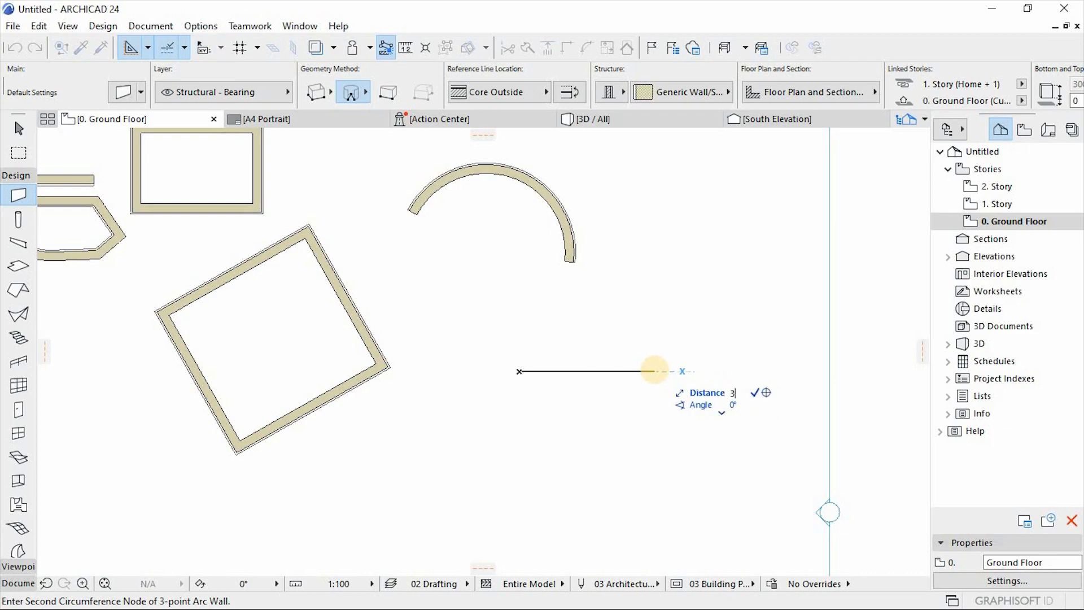
type("0")
key("Return")
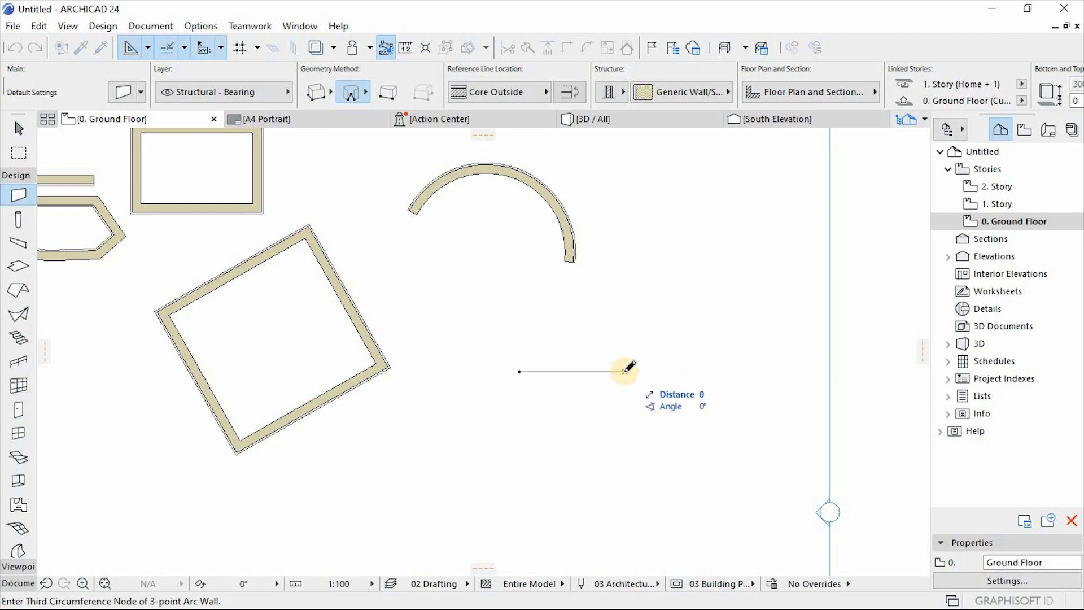
scroll(571, 421, "up", 1)
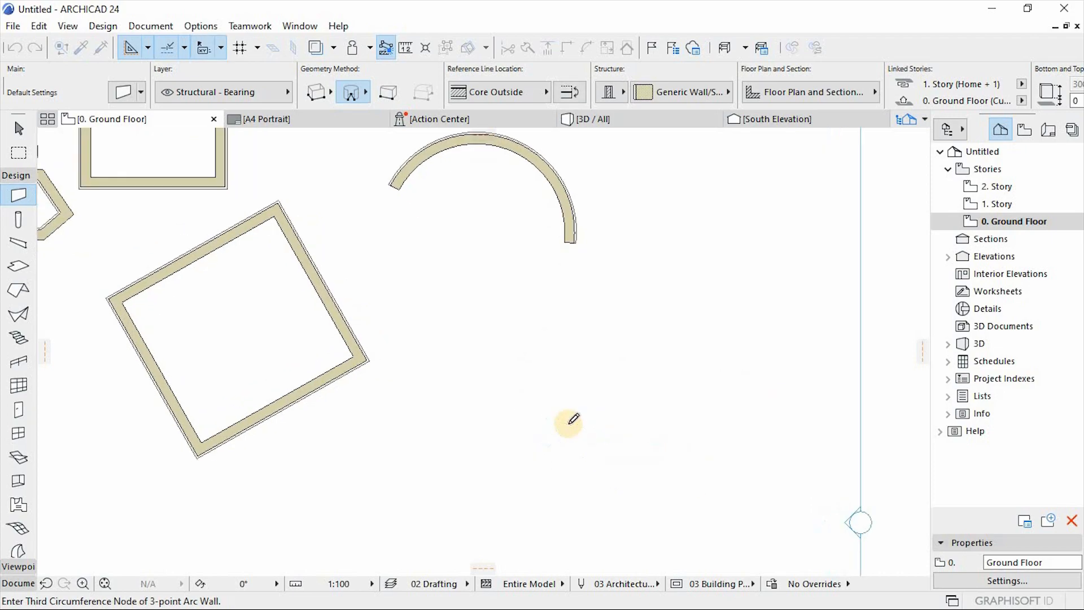
scroll(608, 416, "up", 1)
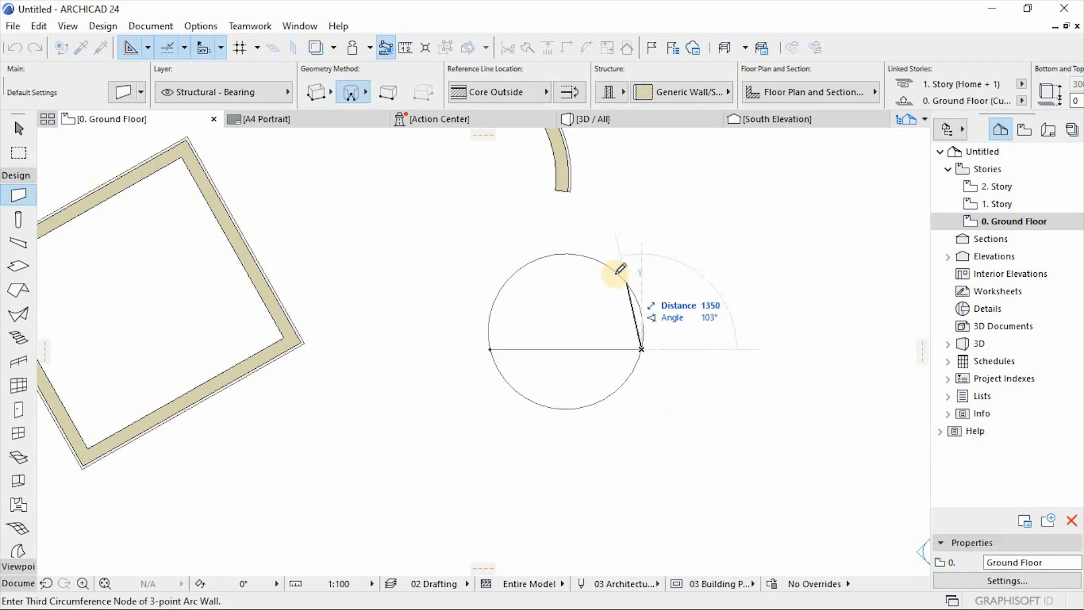
left_click(549, 253)
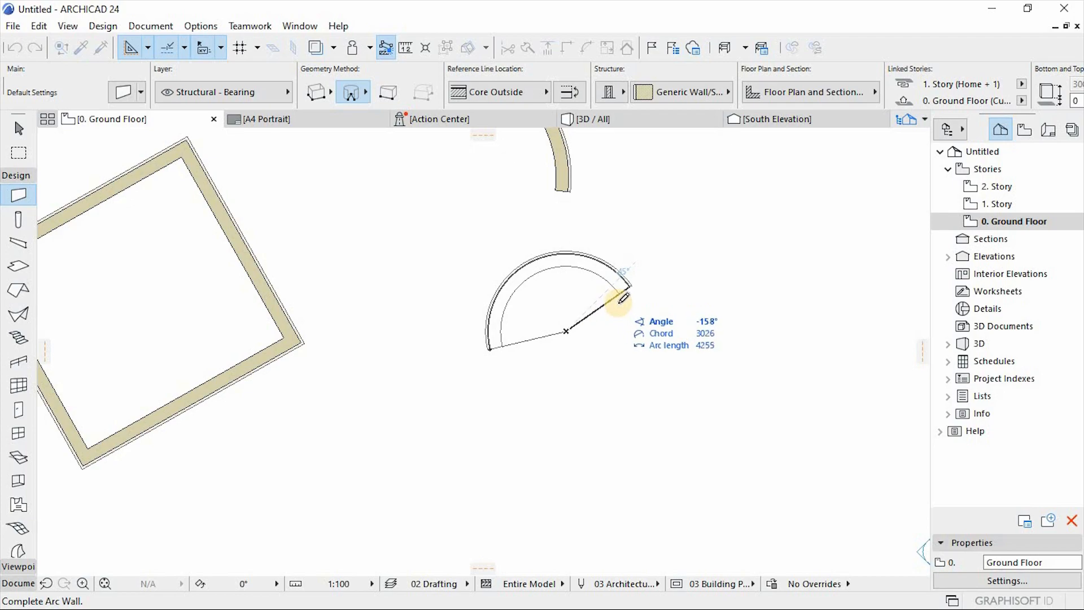
left_click(618, 275)
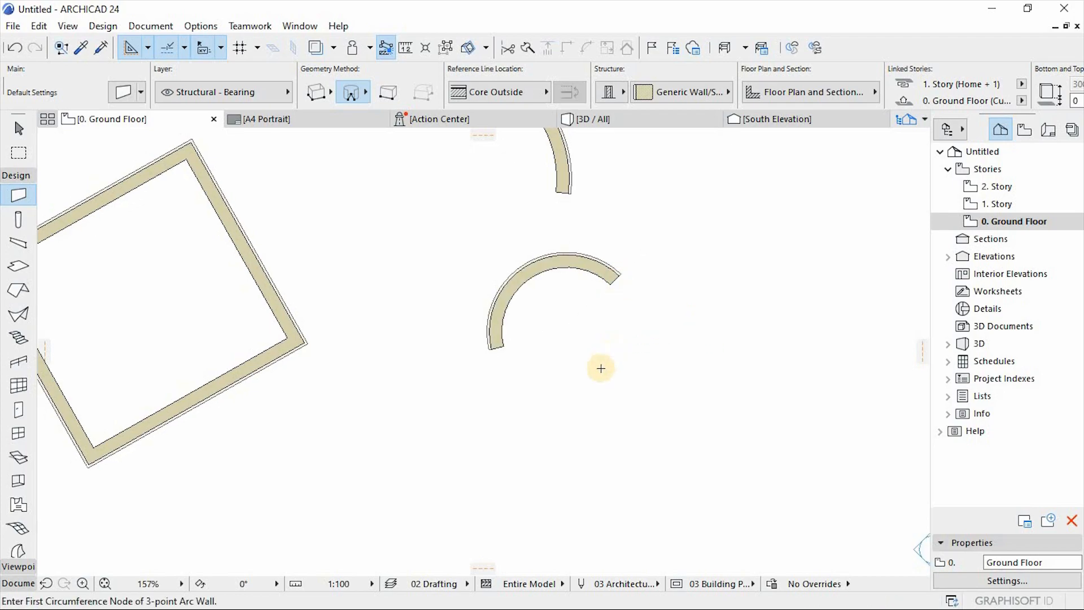
scroll(597, 368, "down", 3)
left_click(356, 99)
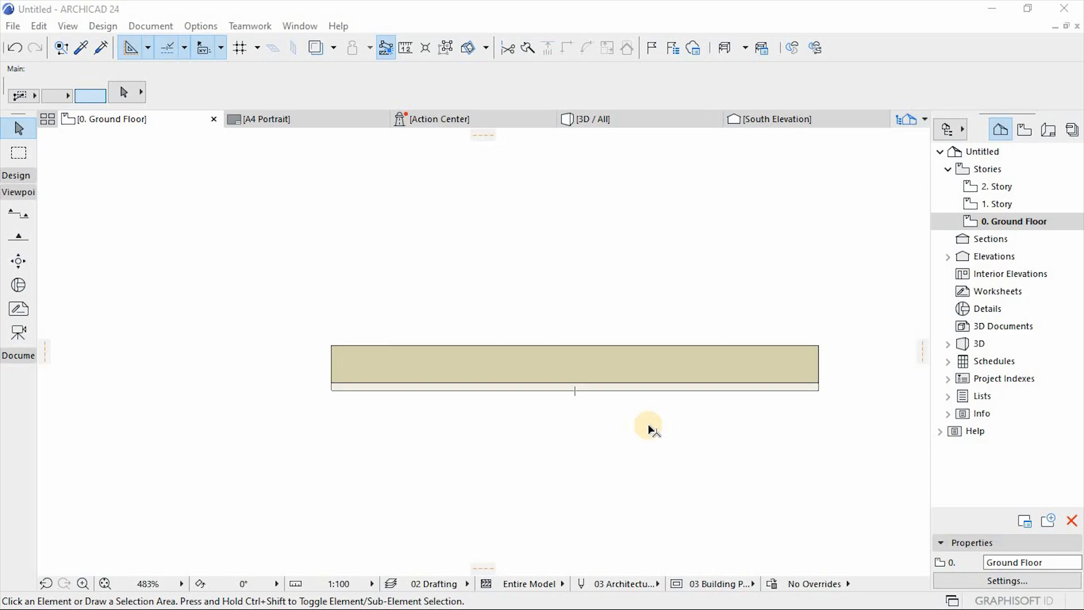
Open the Composites element attributes and start defining a new composite structure.
left_click(197, 26)
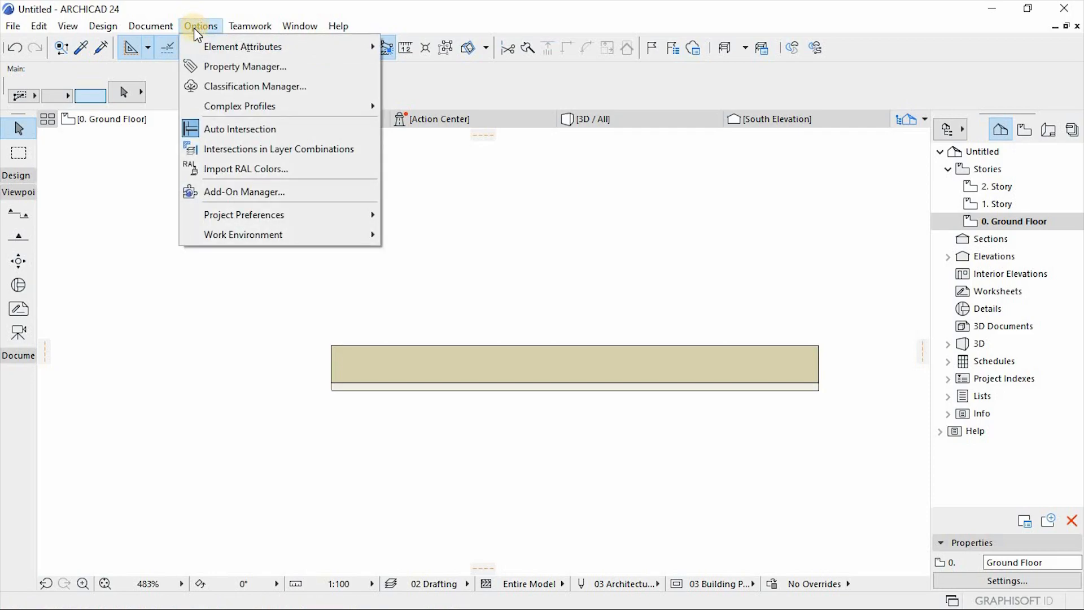
mouse_move(224, 45)
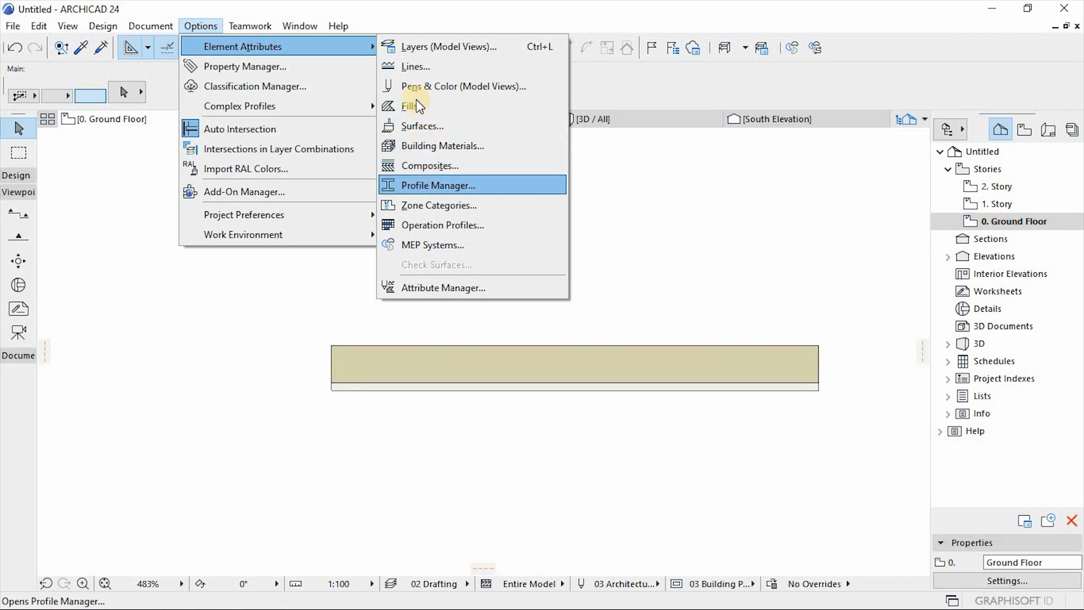
left_click(409, 84)
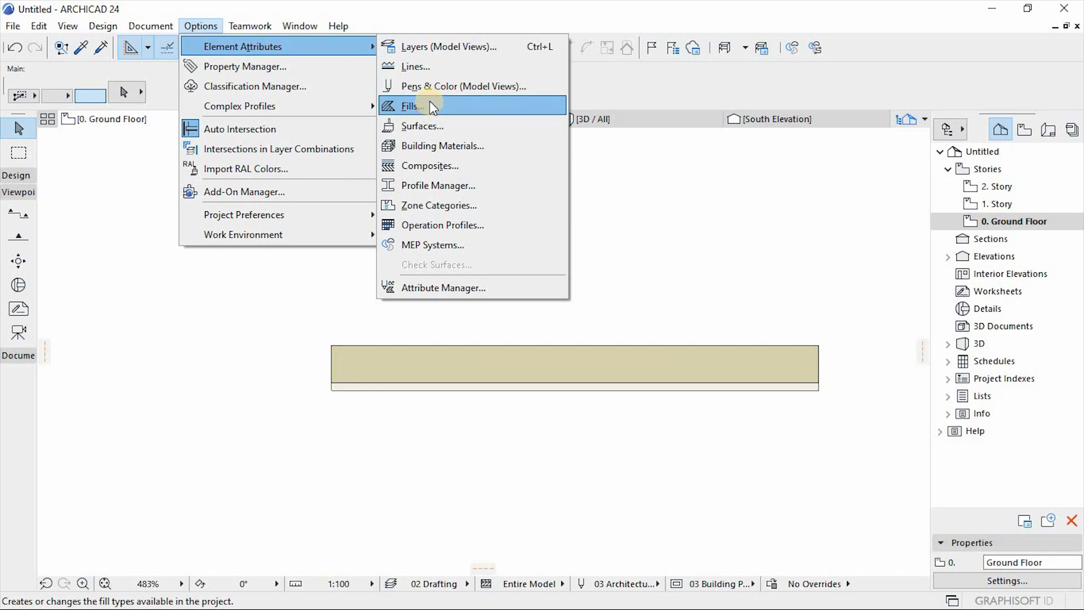
left_click(431, 165)
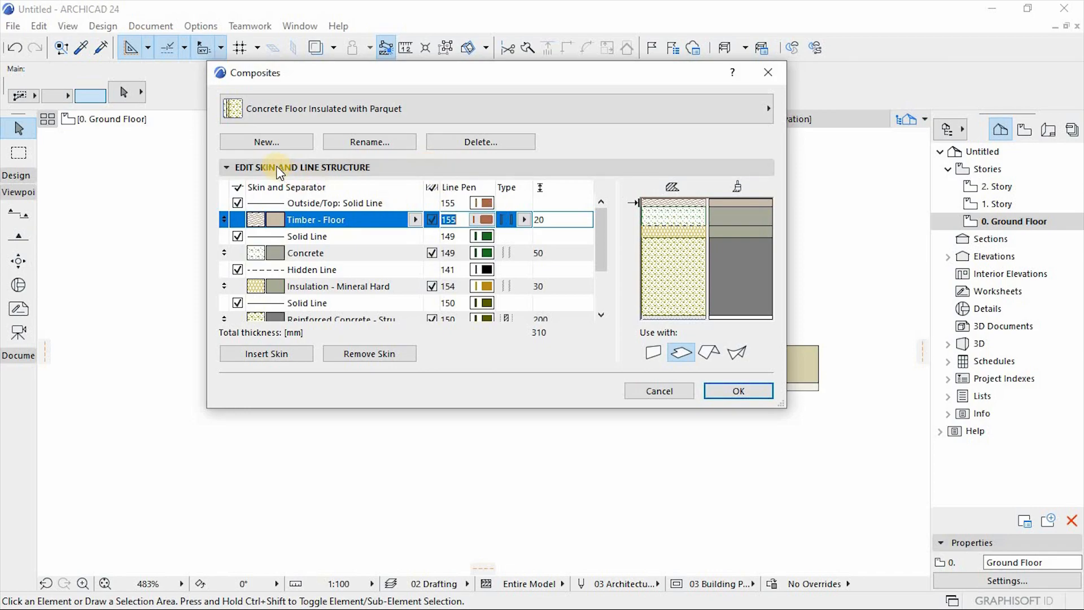
left_click(274, 145)
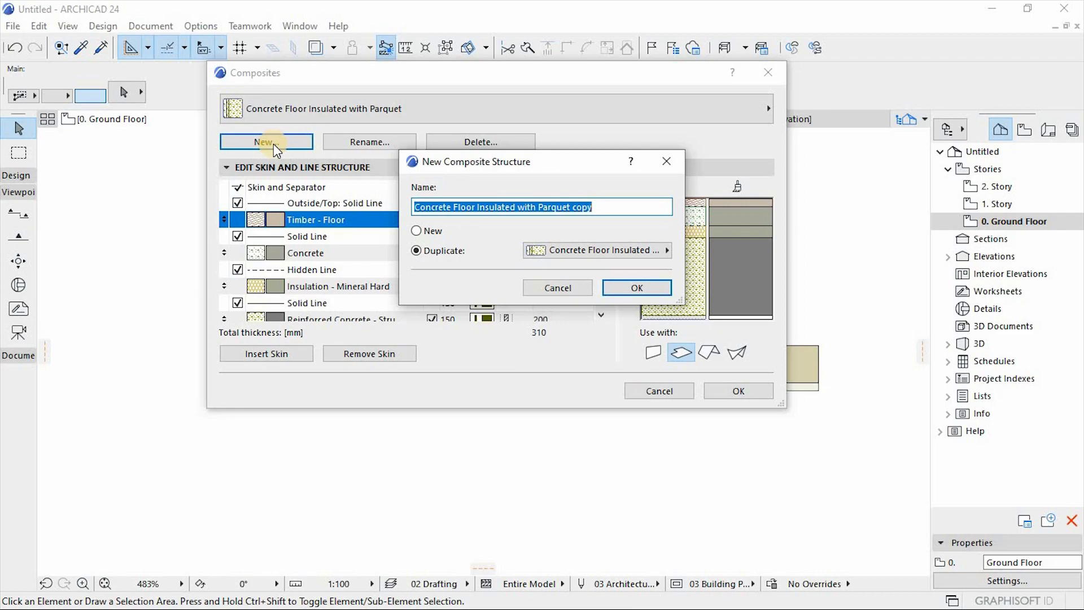
Enter "230mm Mansory Cavity Wall" as the name of the new composite structure.
type("23o")
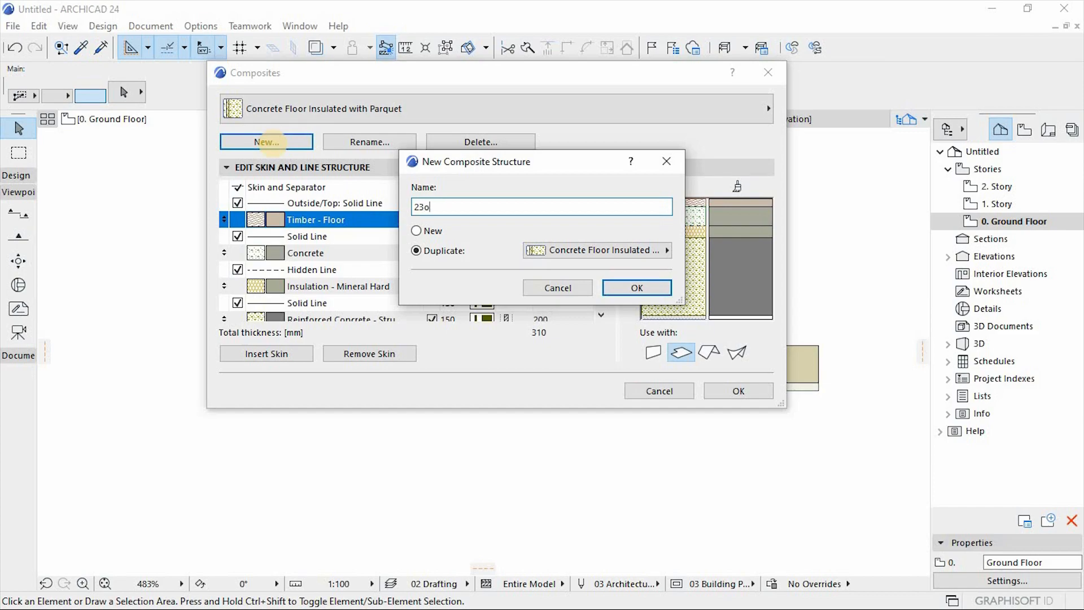
type("0mm Cavity Wall")
left_click(446, 207)
type("Mans")
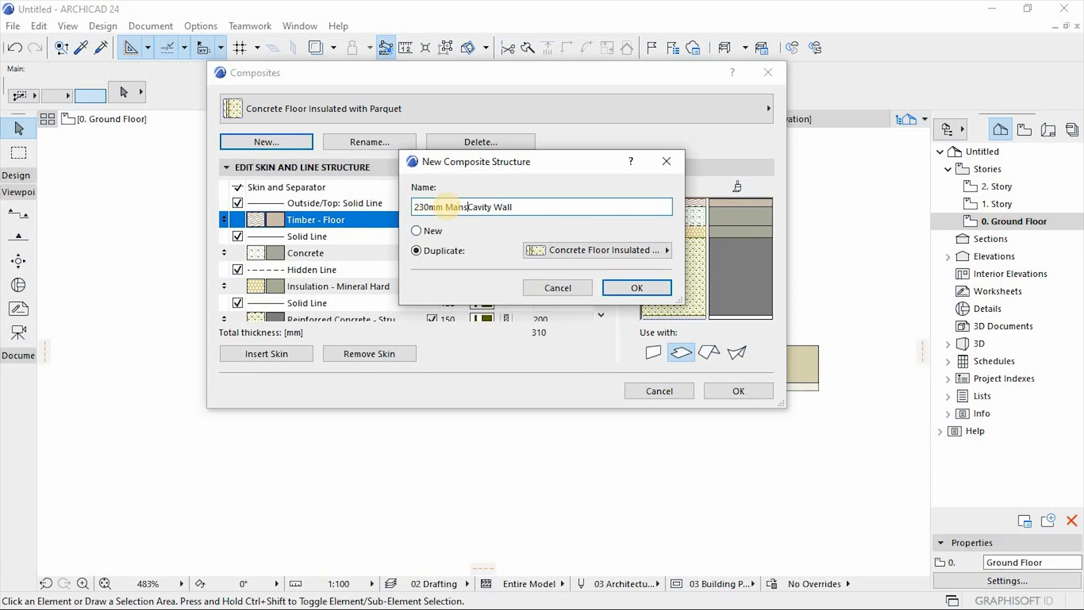
type("ory")
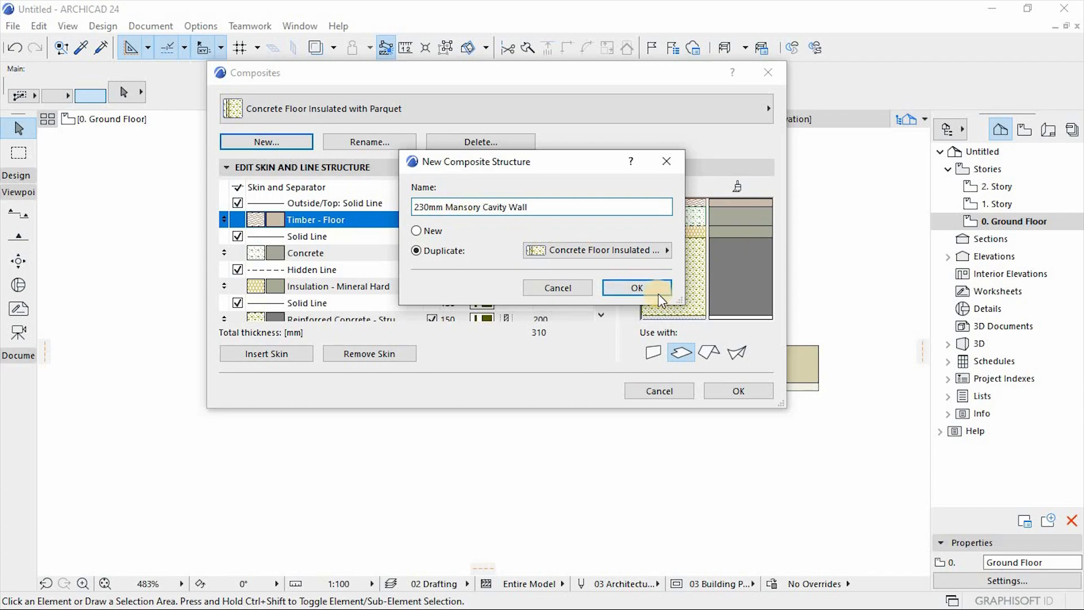
Create the composite as a blank structure instead of a duplicate, and insert two additional brick skins.
left_click(417, 231)
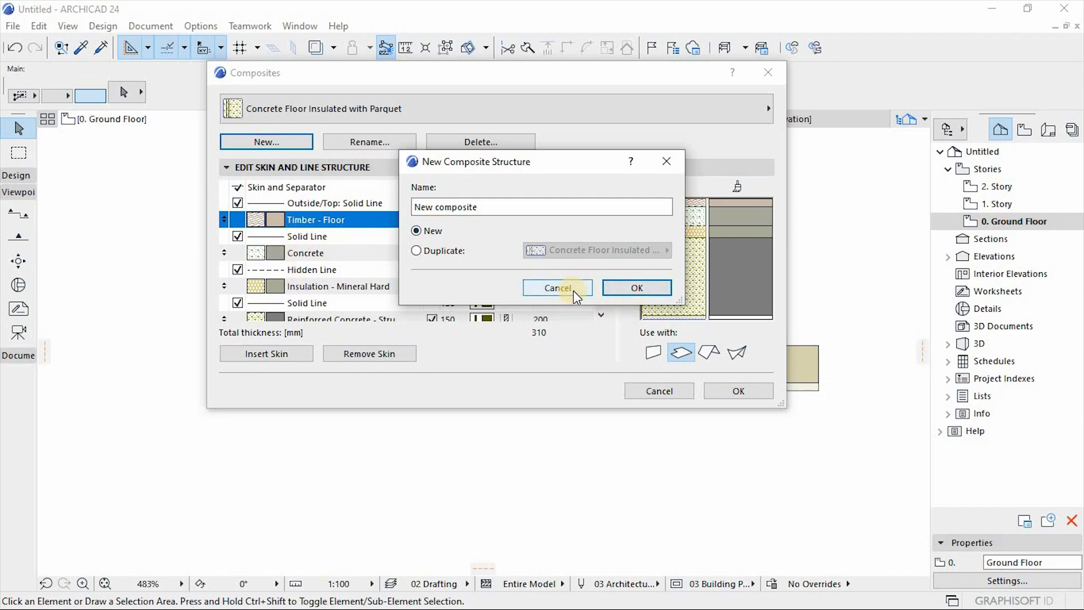
left_click(631, 286)
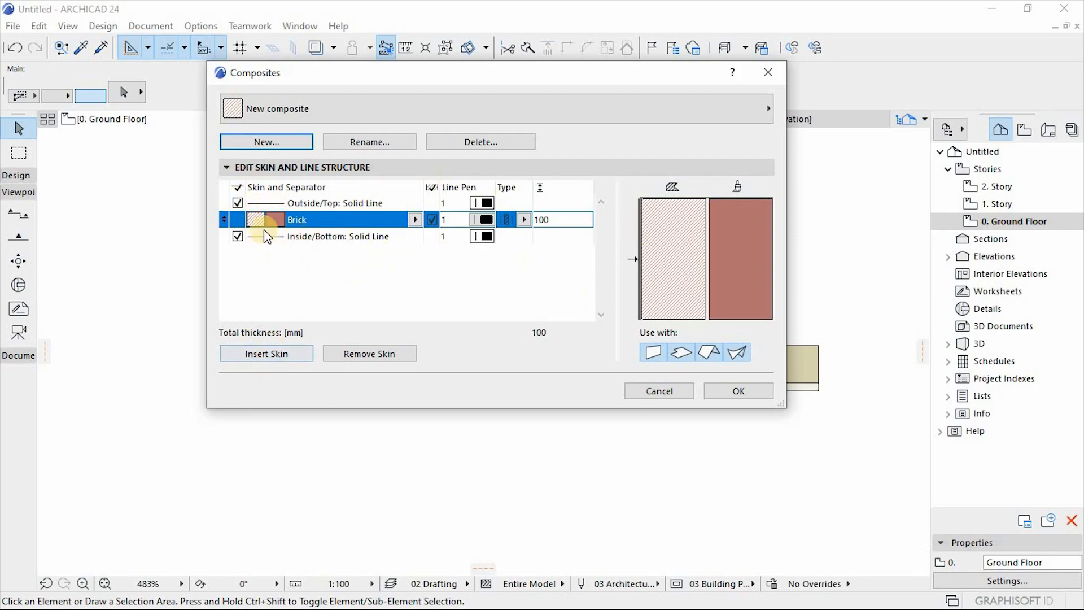
left_click(302, 224)
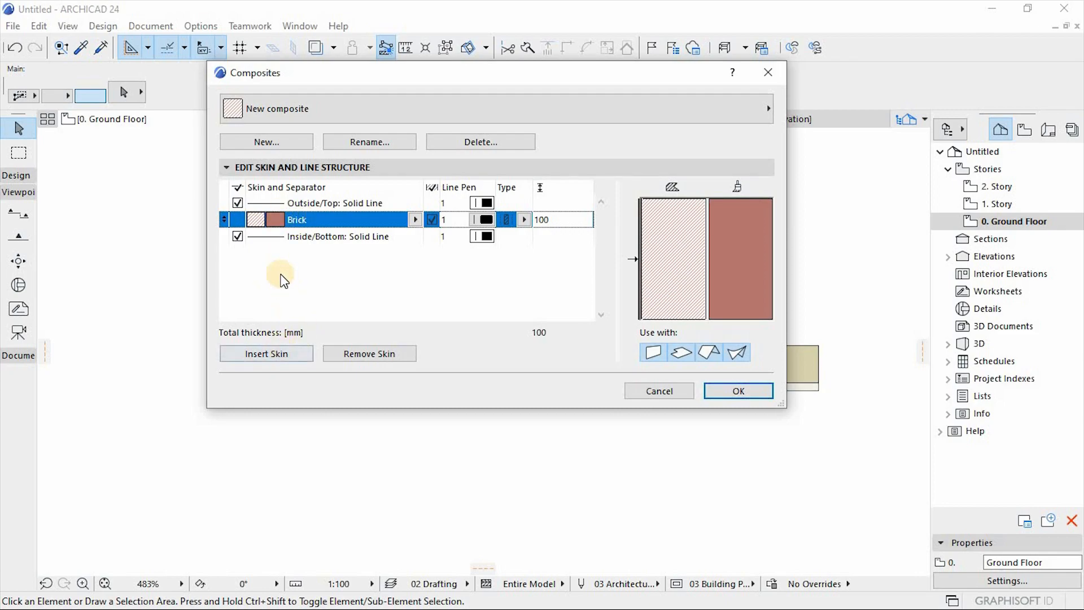
left_click(253, 354)
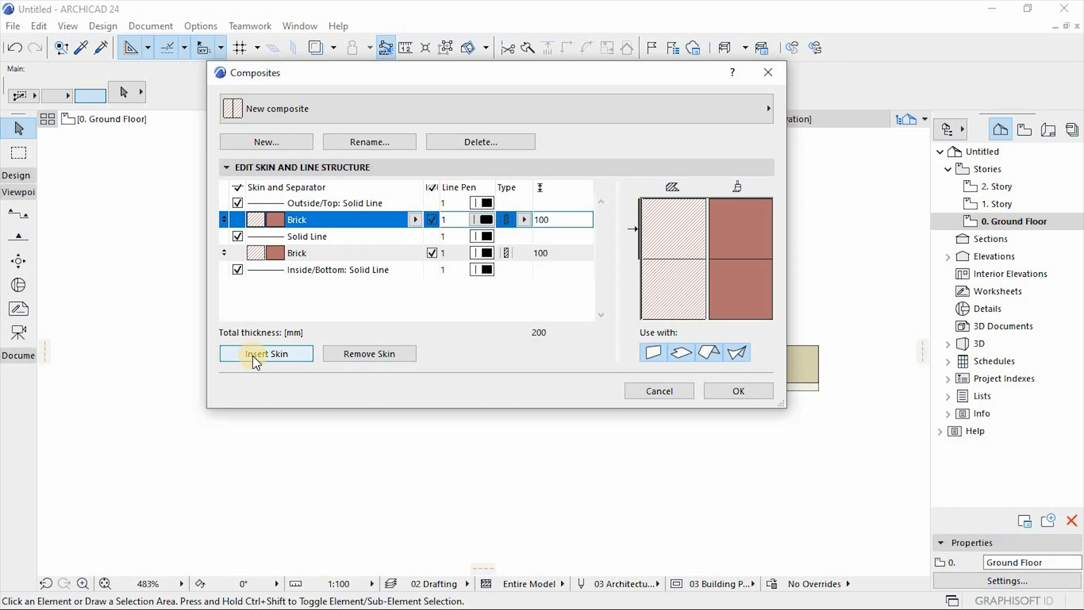
left_click(252, 354)
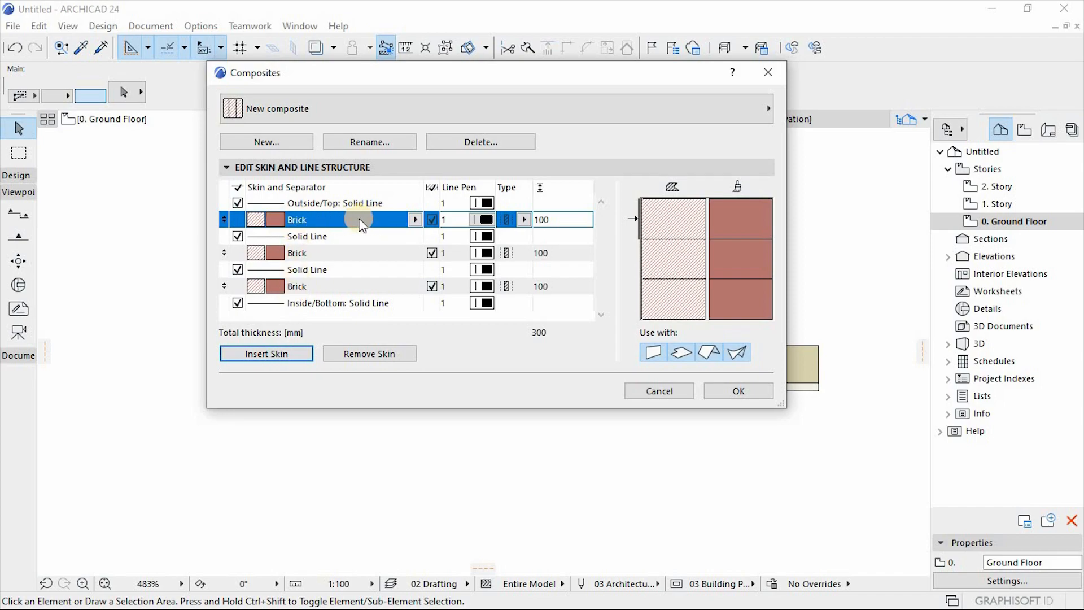
Set the building material of the composite's middle skin to Insulation - Fiber Soft.
left_click(280, 288)
left_click(314, 254)
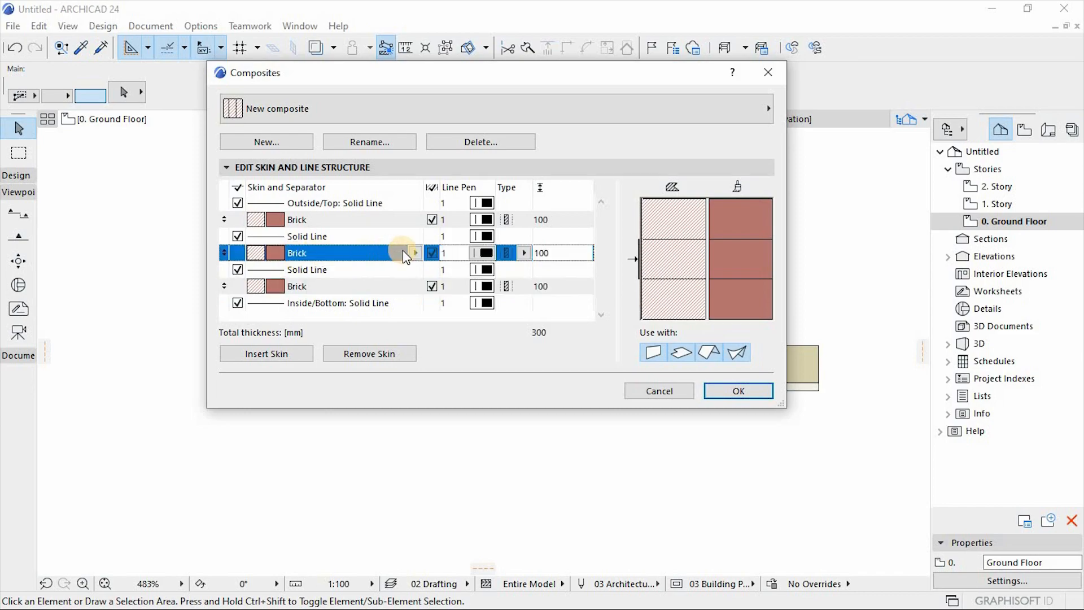
left_click(417, 253)
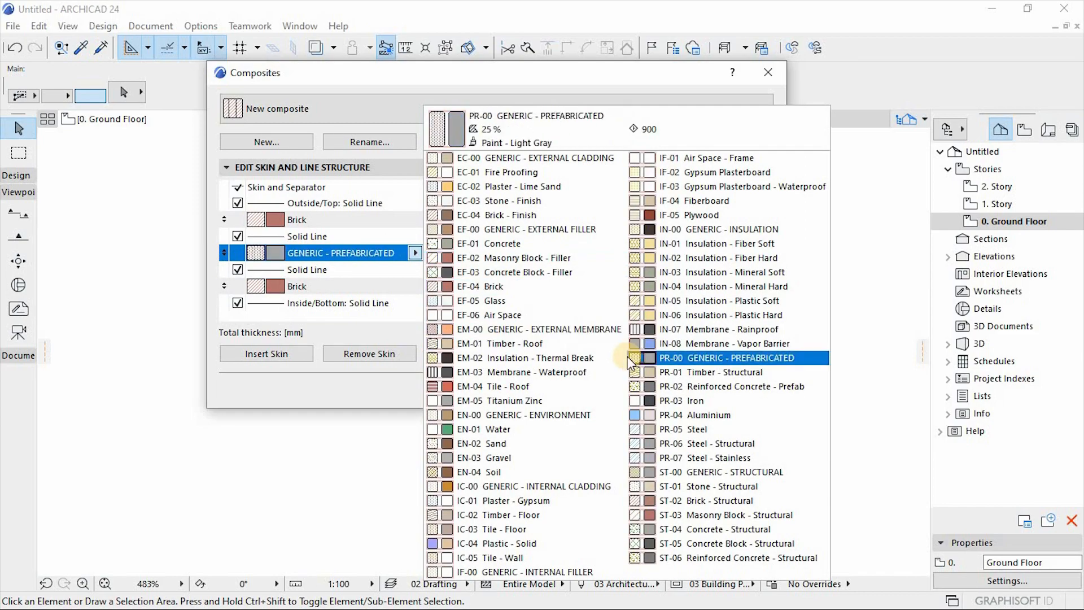
left_click(694, 248)
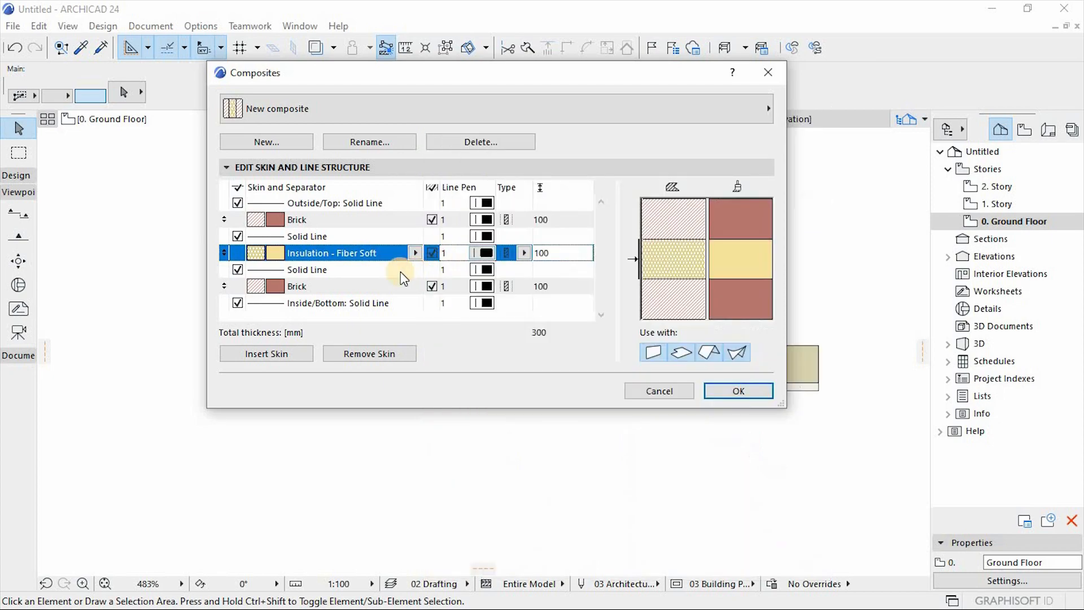
Set the thickness of both the outer and inner brick skins of the composite to 115 mm.
left_click(551, 221)
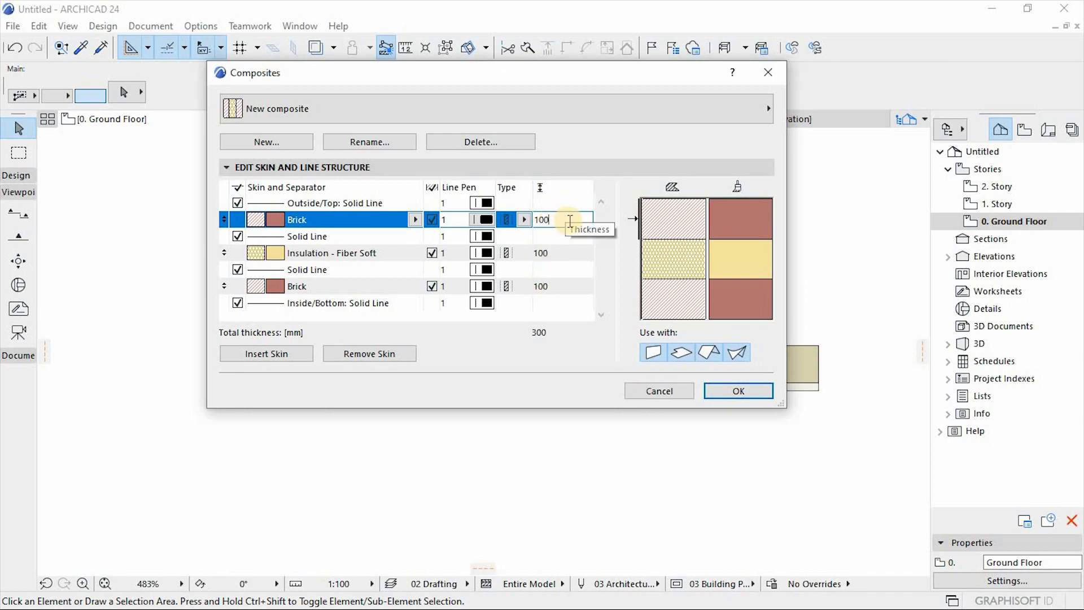
left_click_drag(570, 221, 514, 225)
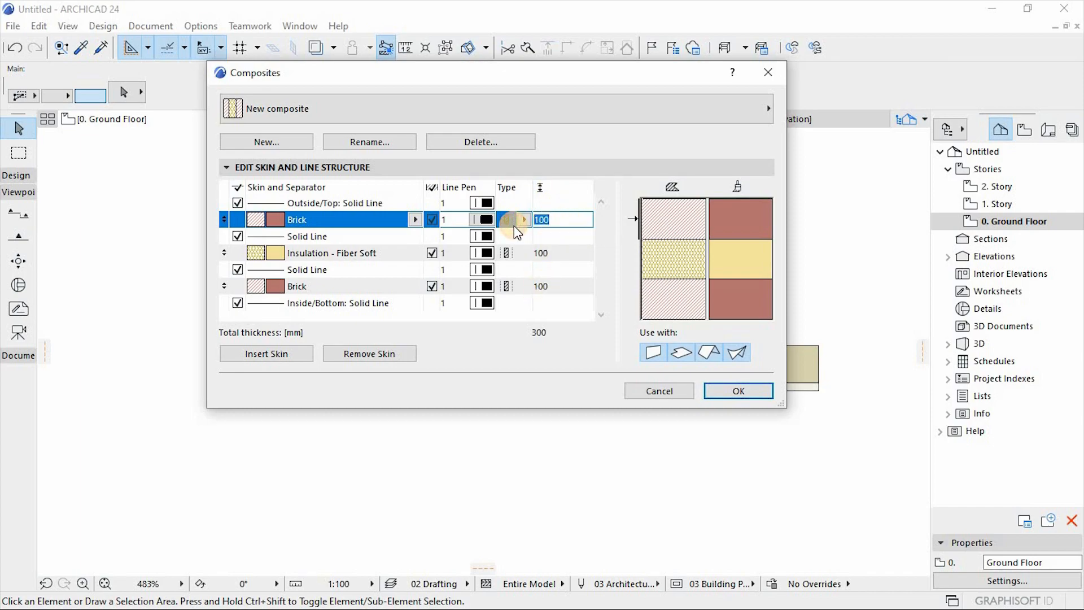
type("115")
left_click(528, 286)
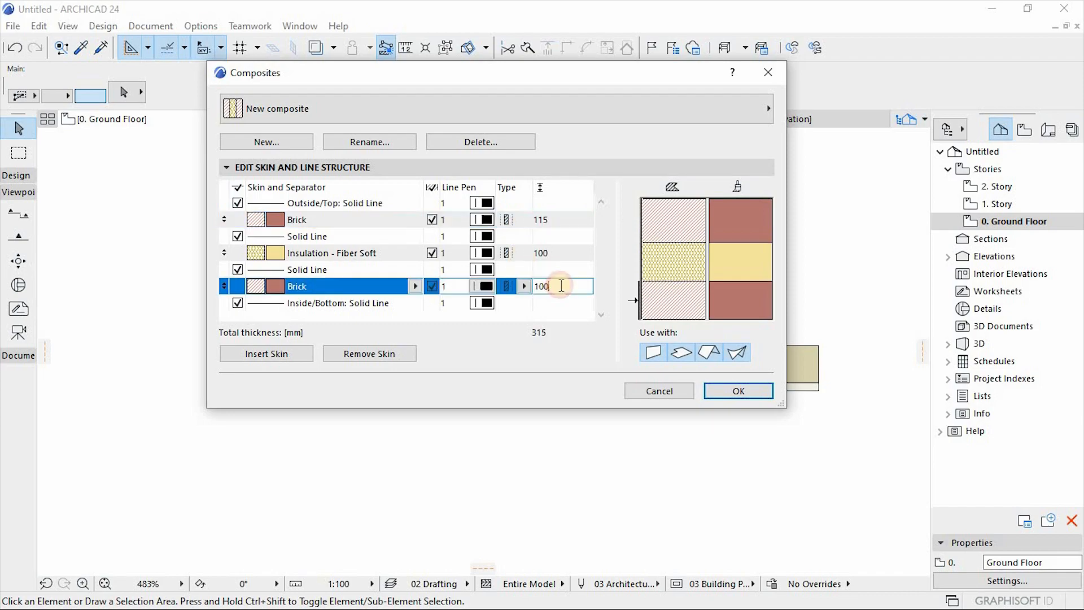
key("BackSpace")
key("BackSpace")
type("11")
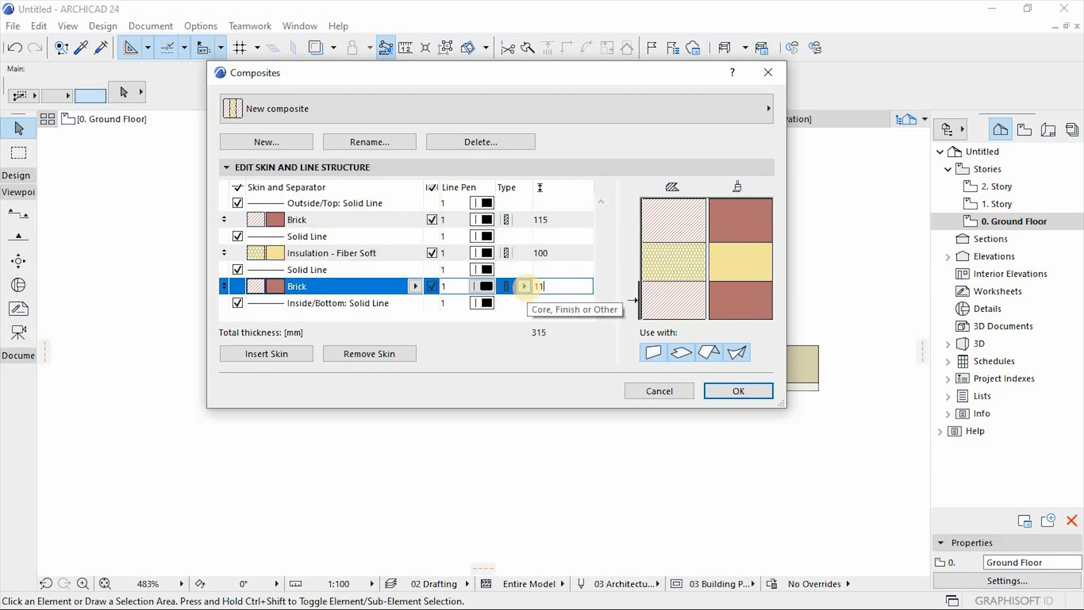
type("5")
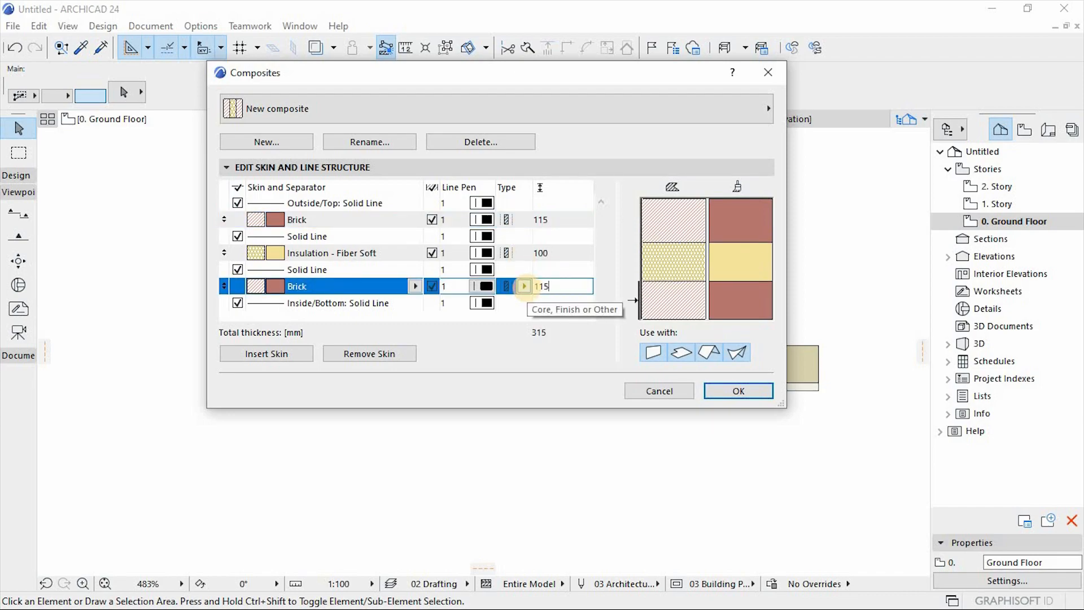
Set the thickness of the Insulation - Fiber Soft skin between the bricks to 50 mm.
left_click(545, 254)
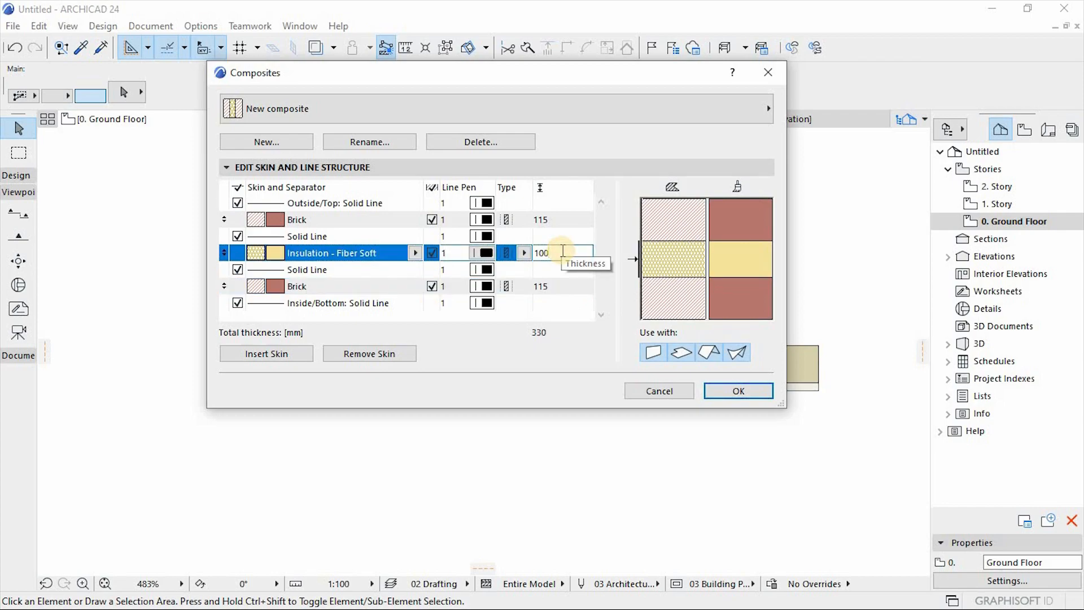
left_click_drag(563, 252, 505, 253)
type("5")
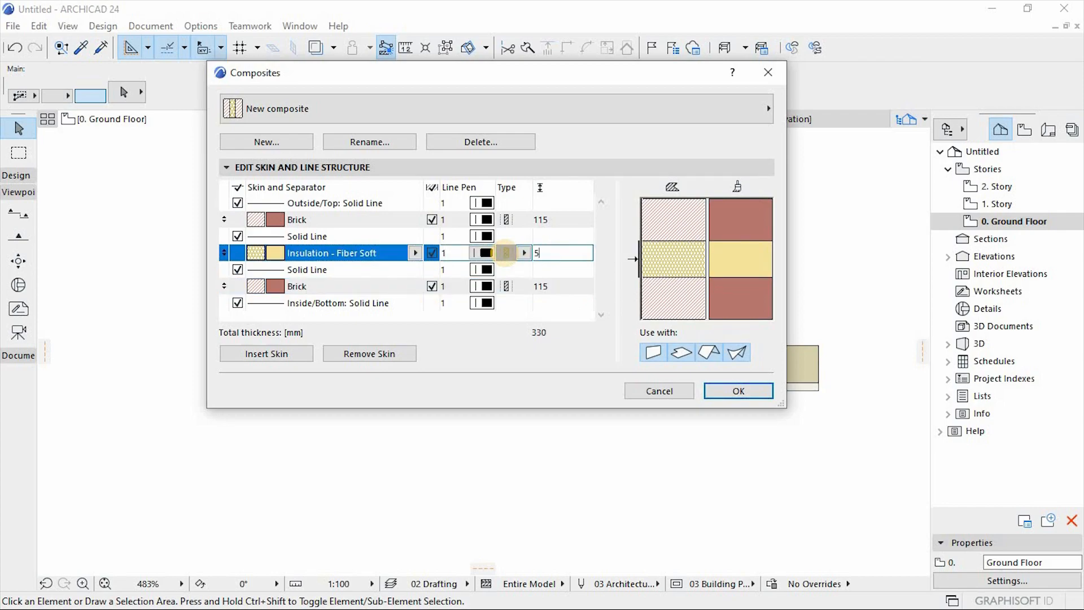
type("0")
left_click(546, 285)
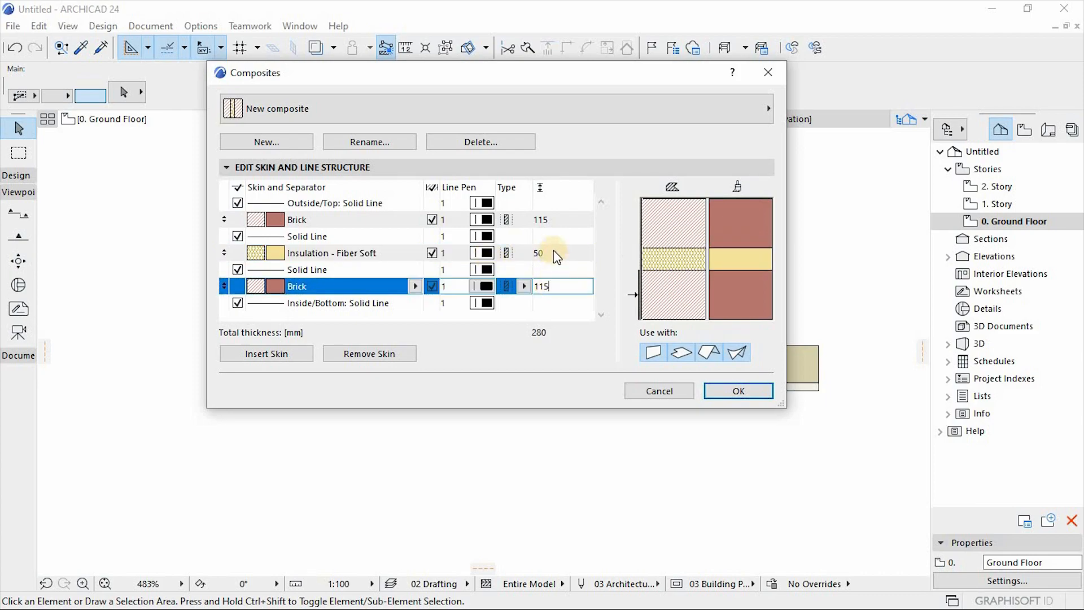
left_click(553, 220)
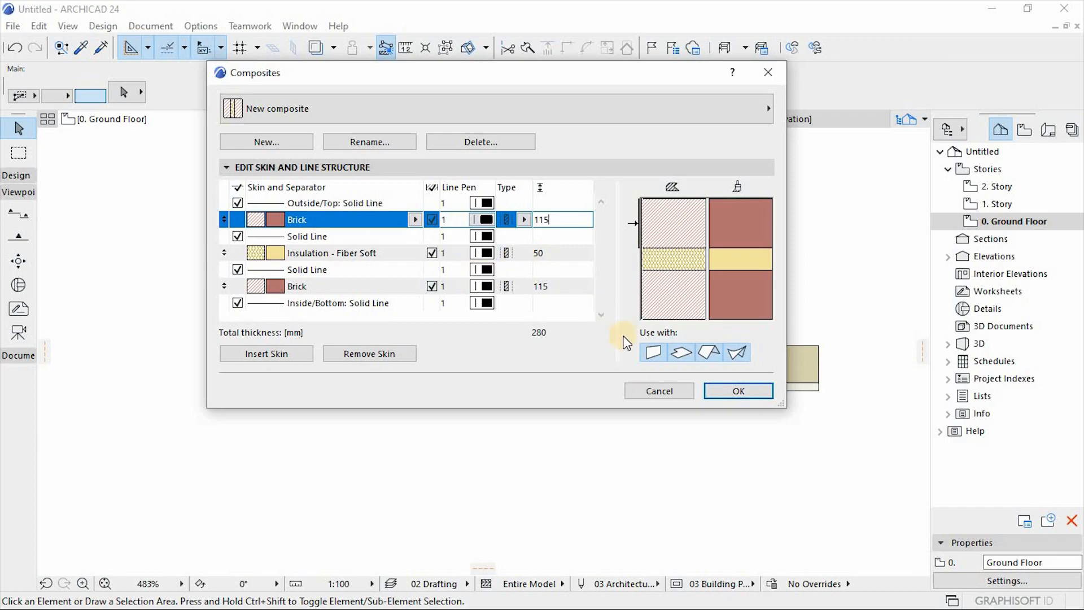
Restrict the composite's use to walls only by disabling it for slabs, roofs and shells.
left_click(684, 352)
left_click(707, 352)
left_click(736, 352)
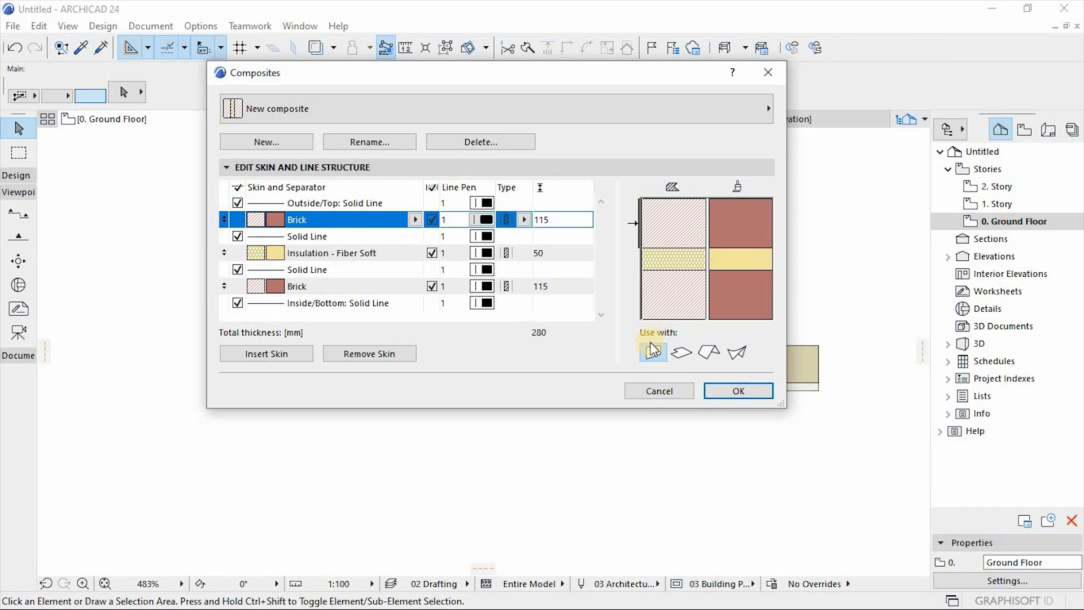
left_click(725, 393)
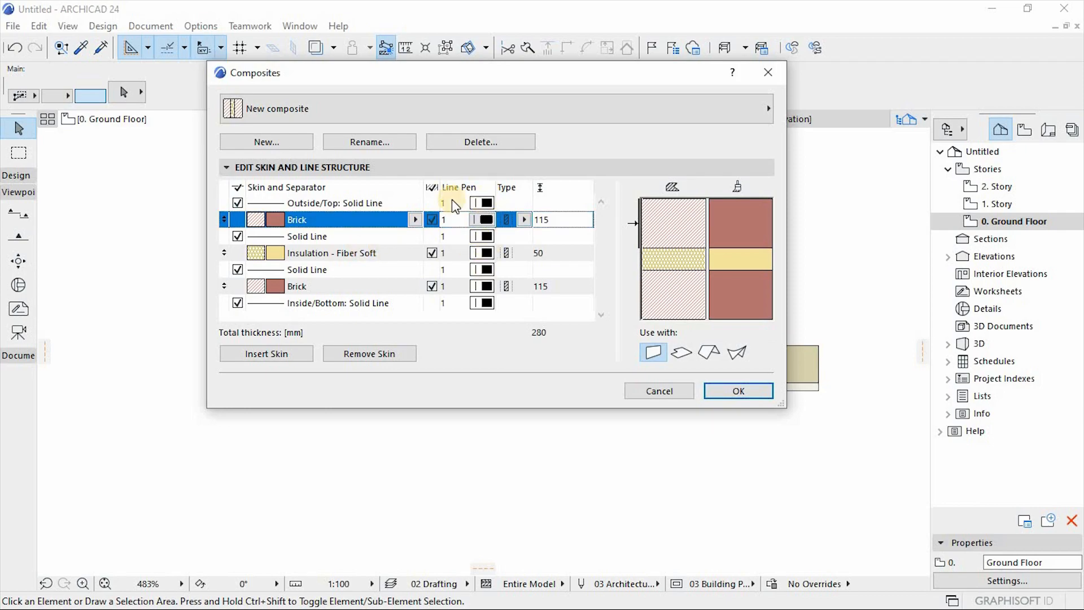
Set the line pen of the Insulation - Fiber Soft skin to the grey pen 2.
left_click(483, 251)
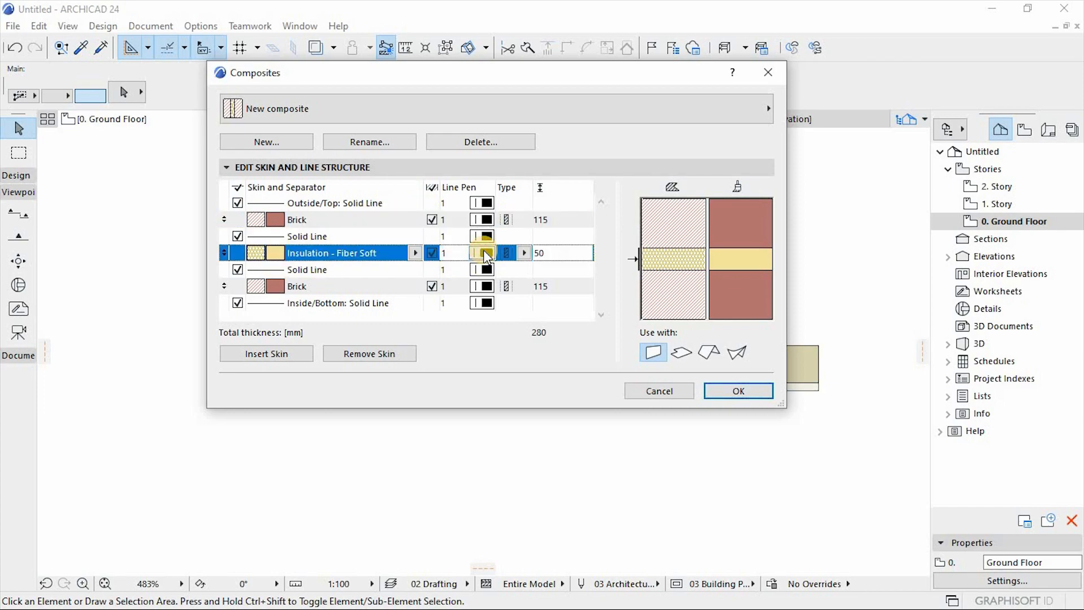
left_click(483, 249)
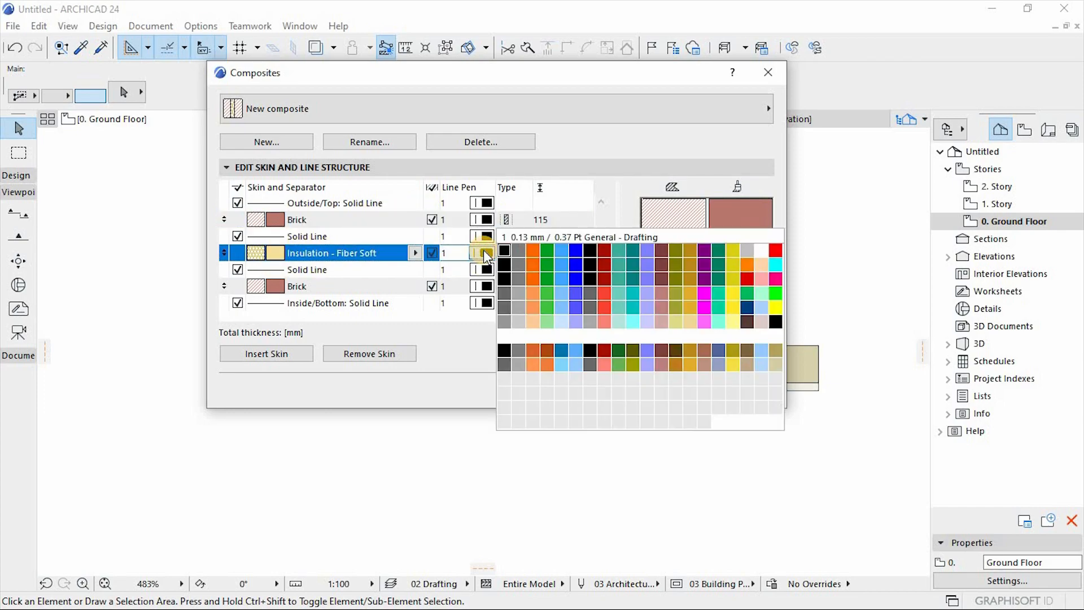
left_click(516, 251)
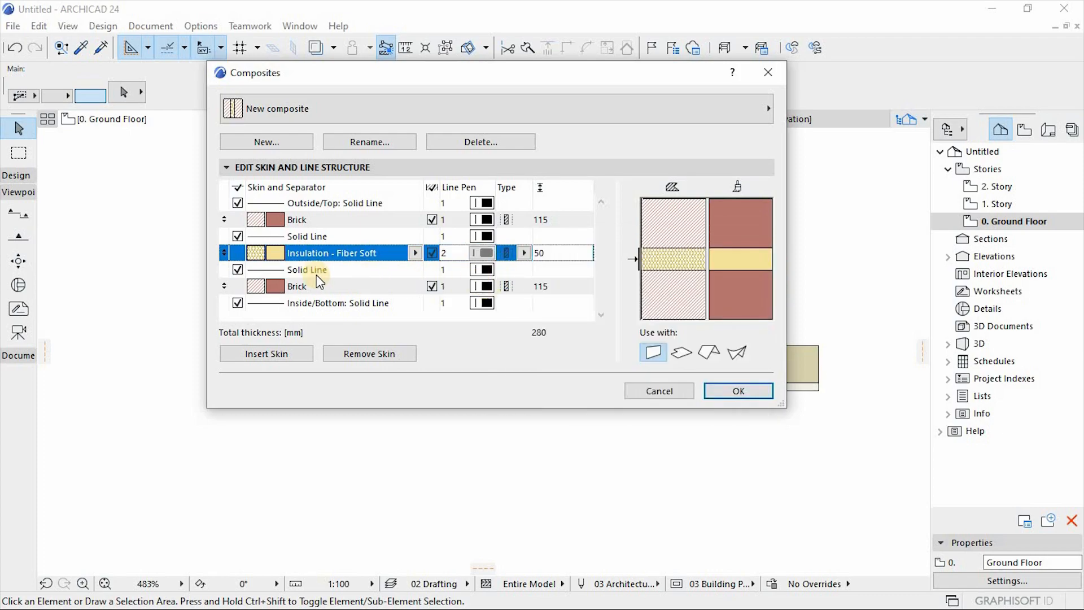
left_click(487, 271)
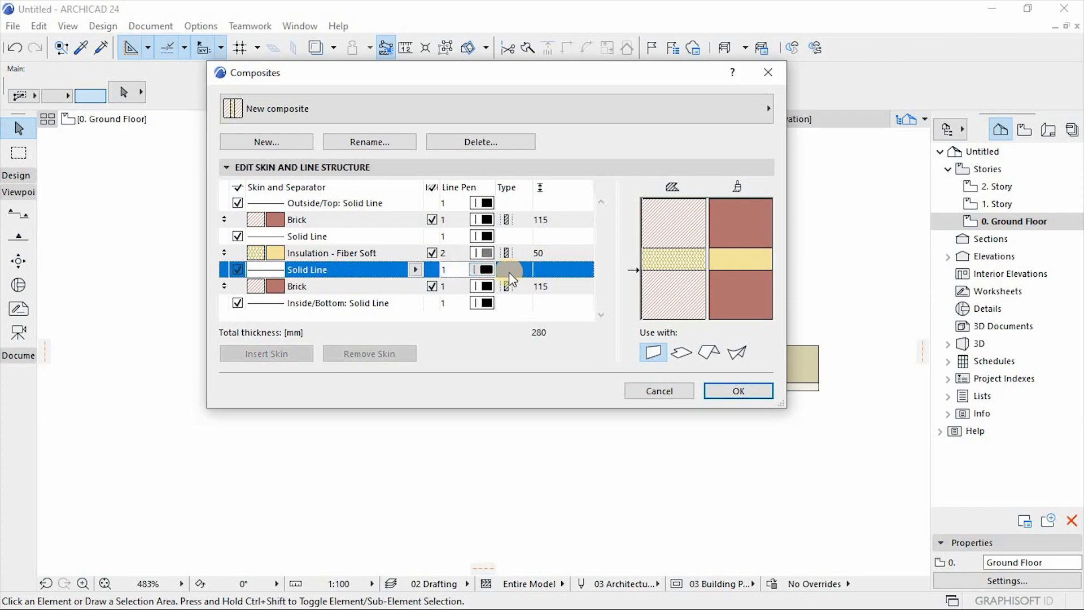
left_click(489, 268)
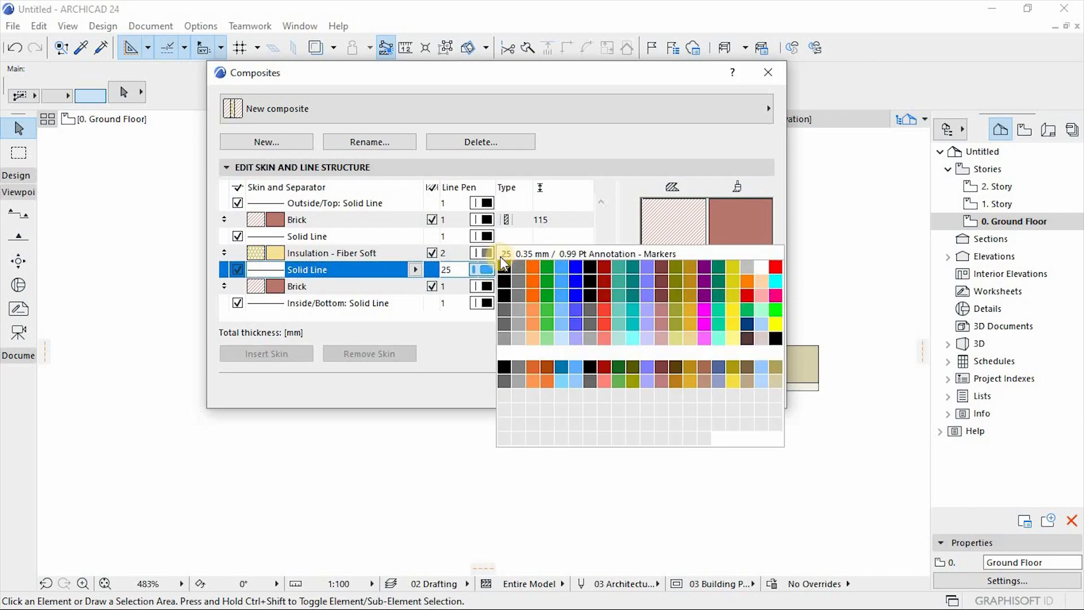
left_click(484, 235)
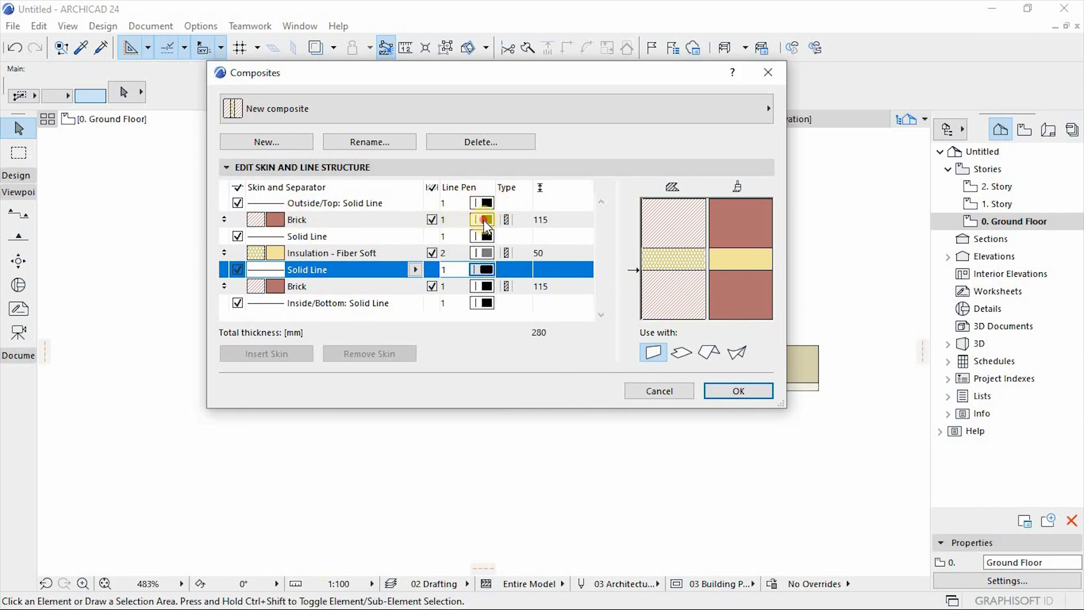
Set the line pen of both brick skins to the grey pen 2 and confirm the composite settings.
left_click(483, 219)
left_click(483, 219)
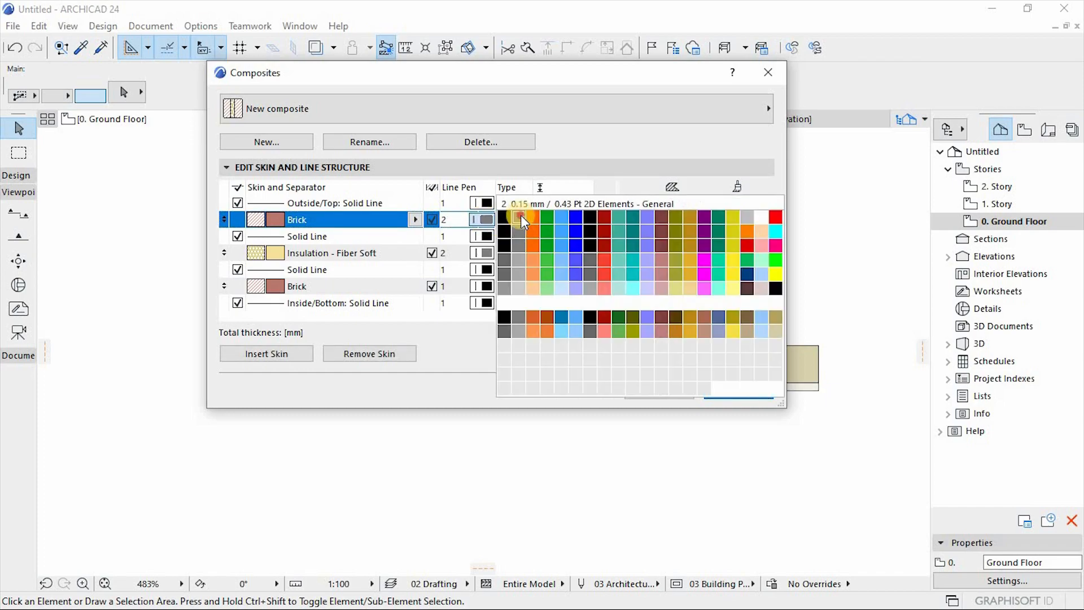
left_click(521, 215)
left_click(489, 283)
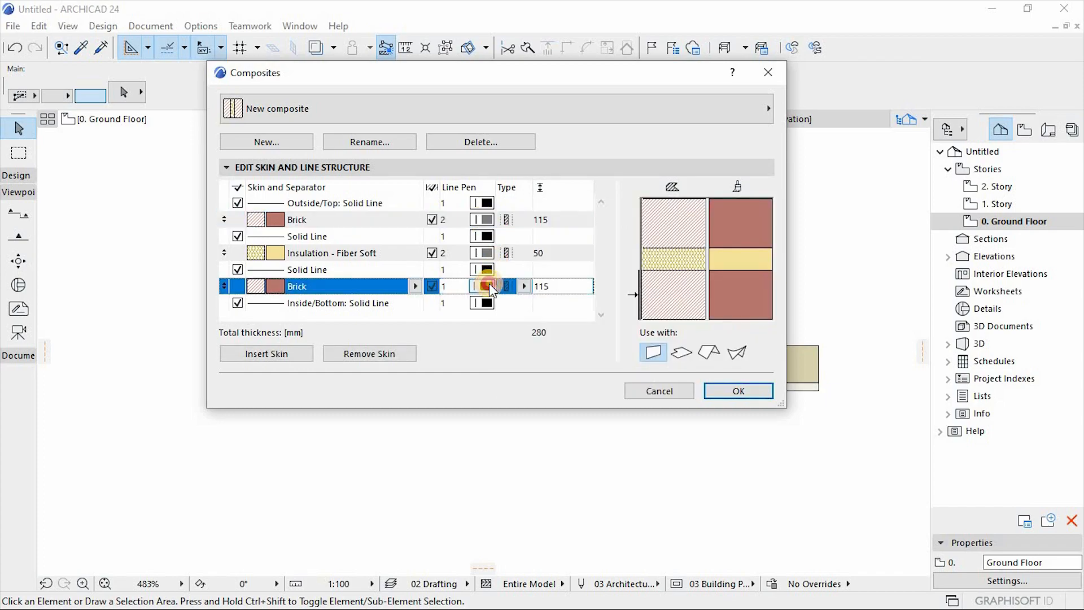
left_click(489, 284)
left_click(515, 286)
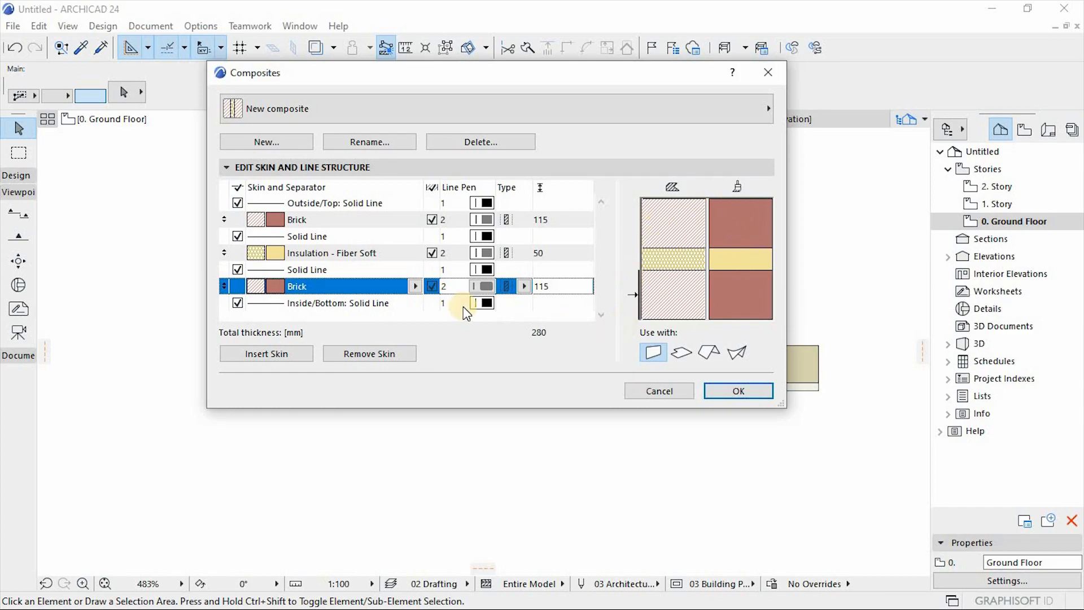
left_click(723, 391)
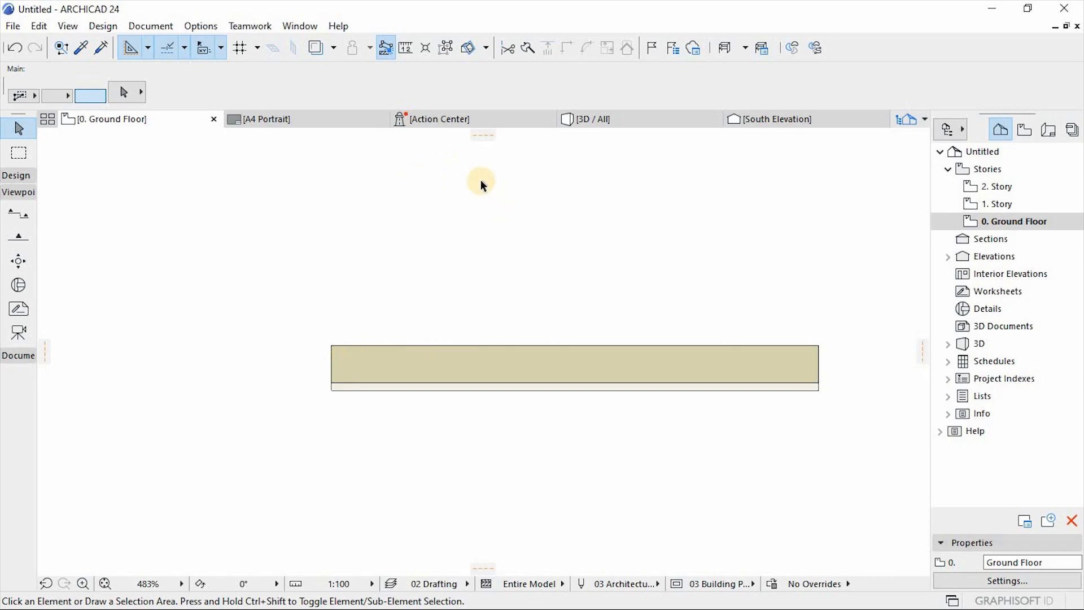
Select the wall on the ground floor and examine its structure types and the composites available for it, leaving its structure as is.
left_click(544, 355)
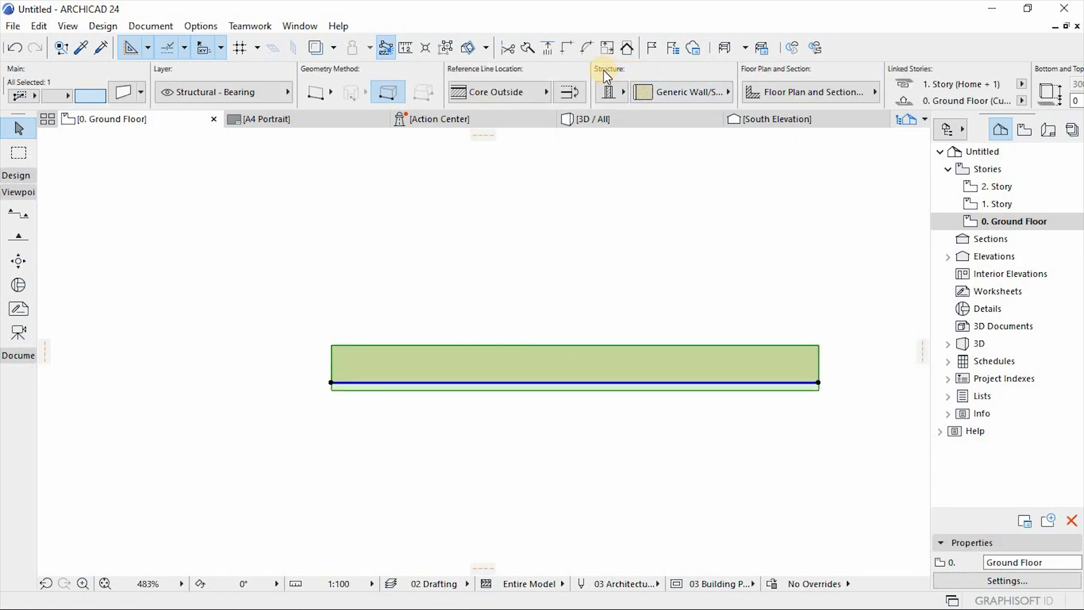
left_click(621, 94)
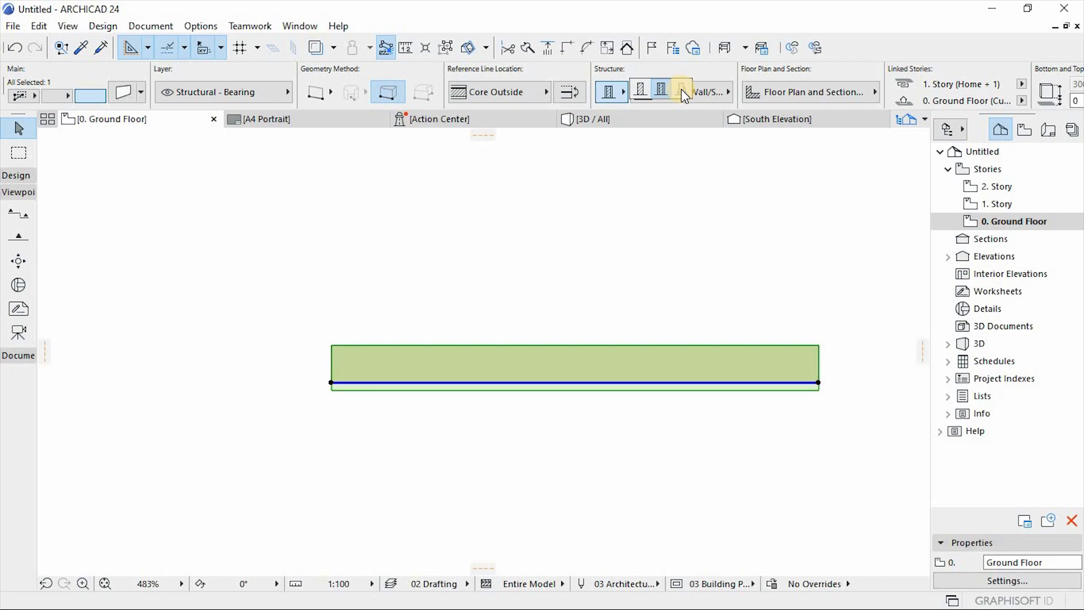
left_click(654, 68)
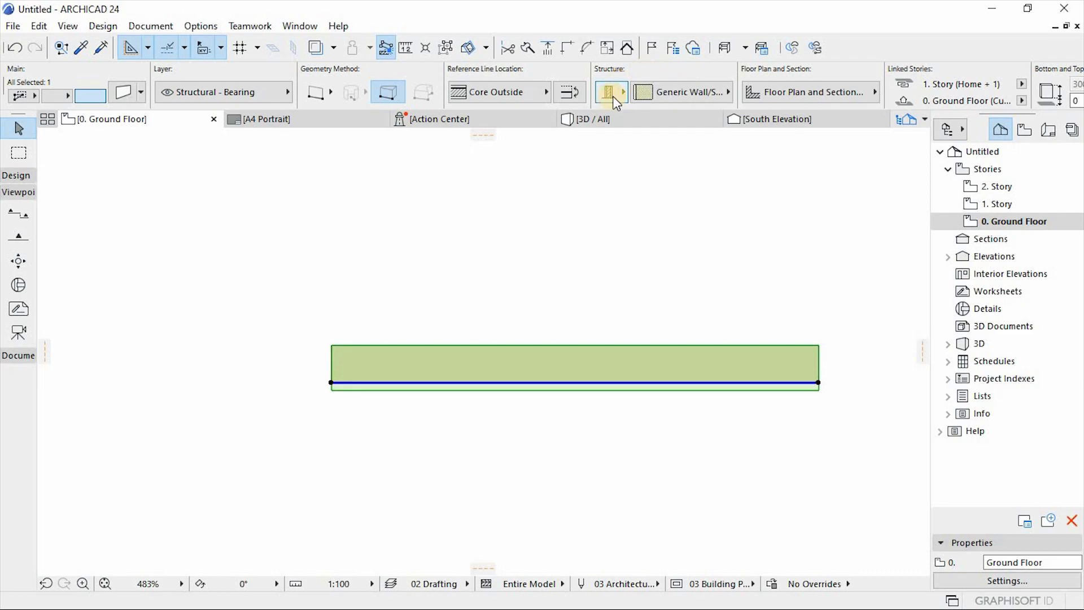
left_click(676, 99)
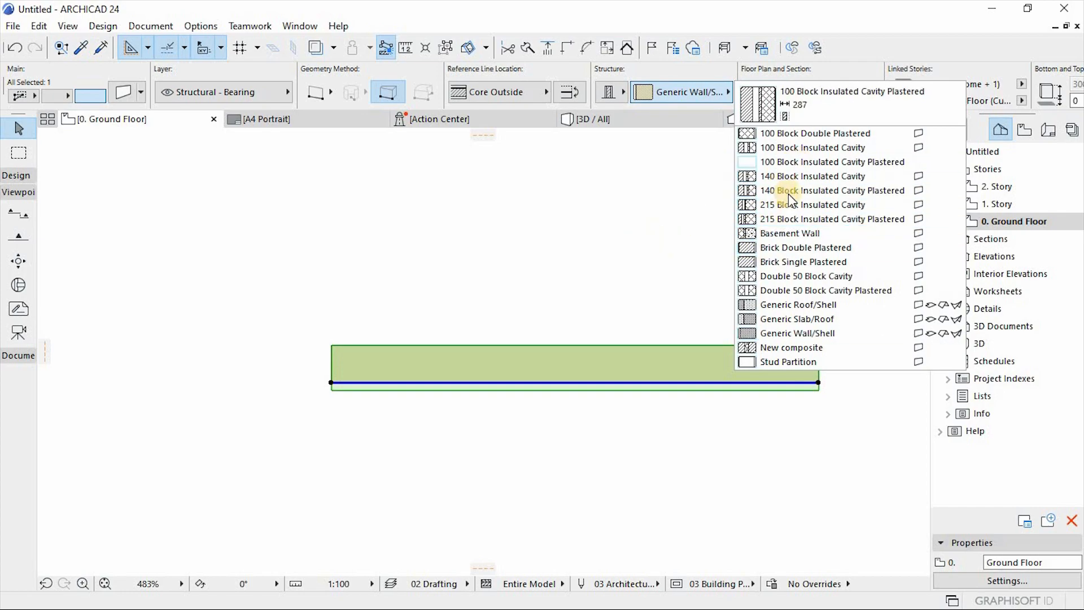
left_click(532, 224)
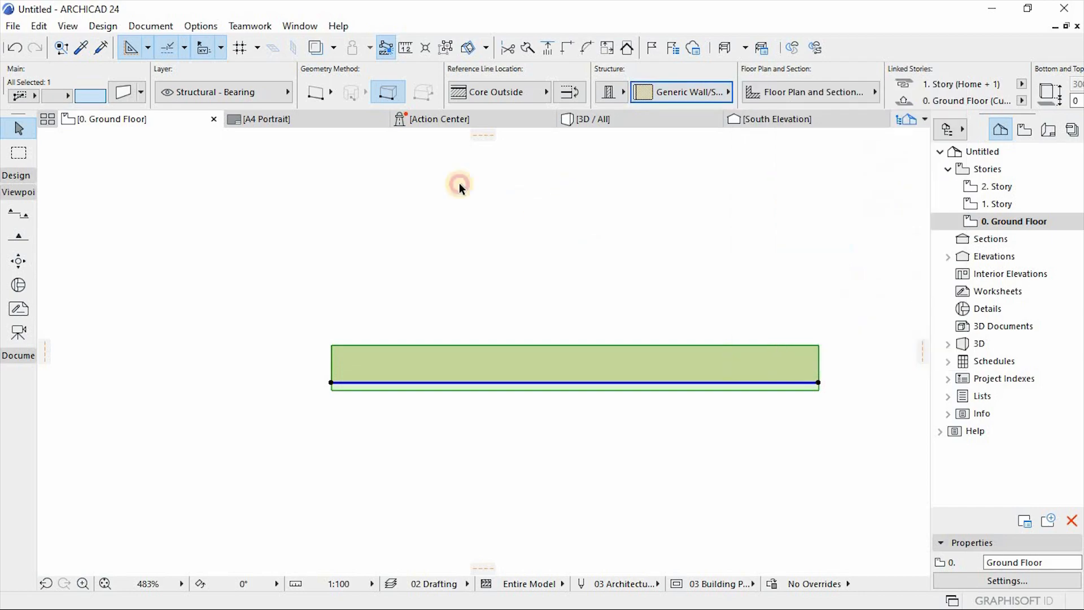
left_click(459, 183)
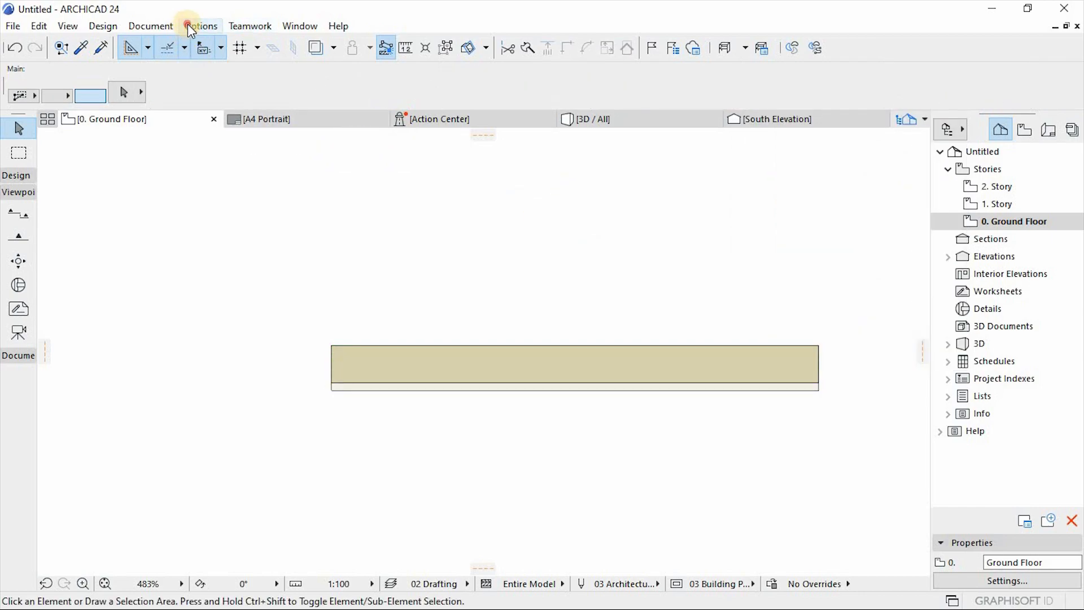
Reopen the Composites element attributes and check the list of existing composites for the new cavity wall.
left_click(191, 26)
mouse_move(211, 44)
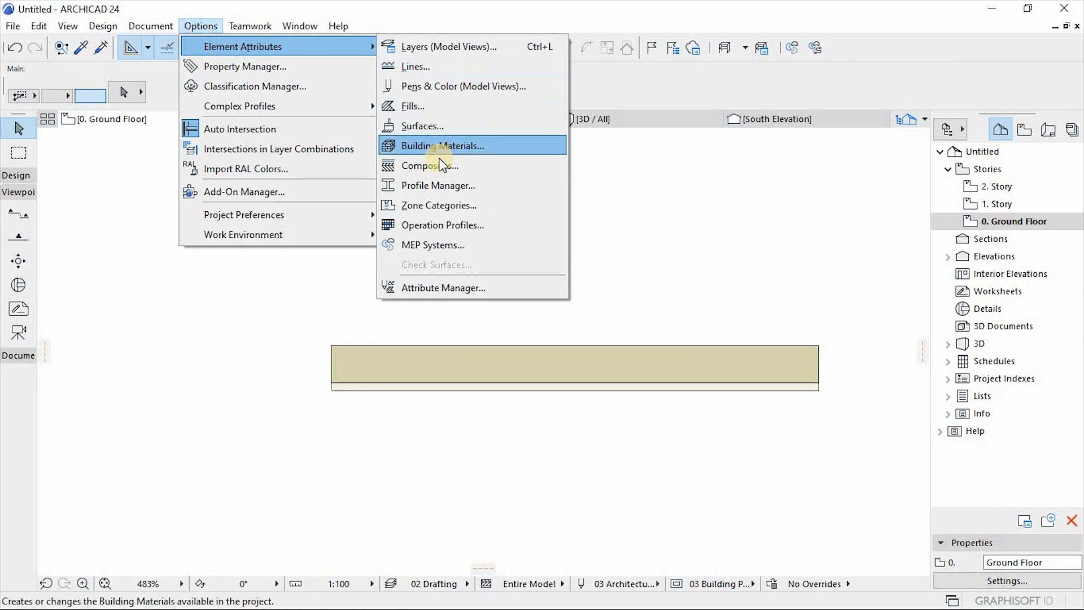
left_click(417, 166)
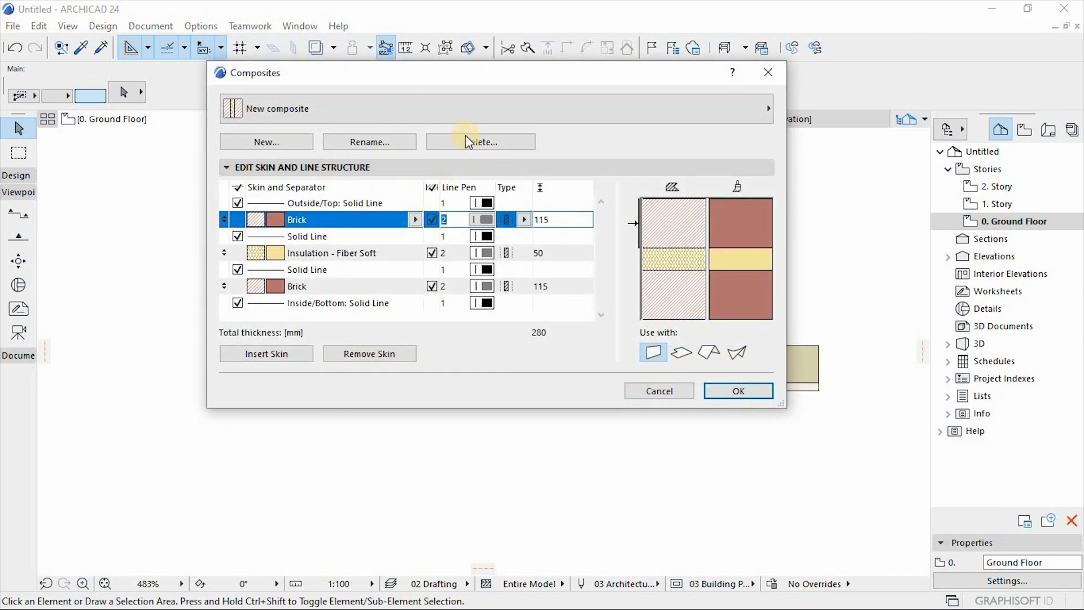
left_click(559, 109)
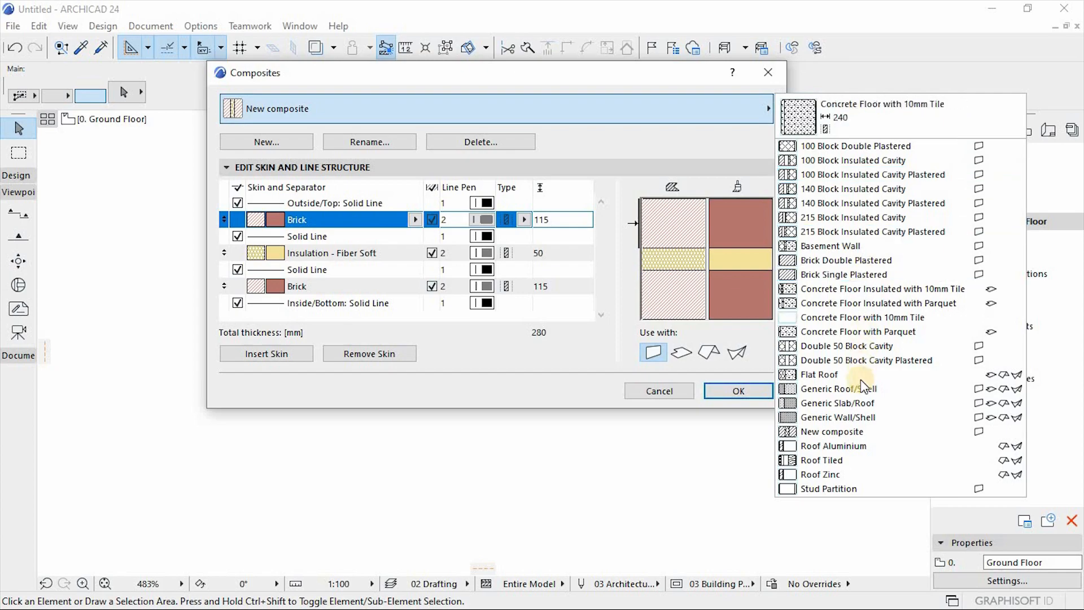
left_click(540, 360)
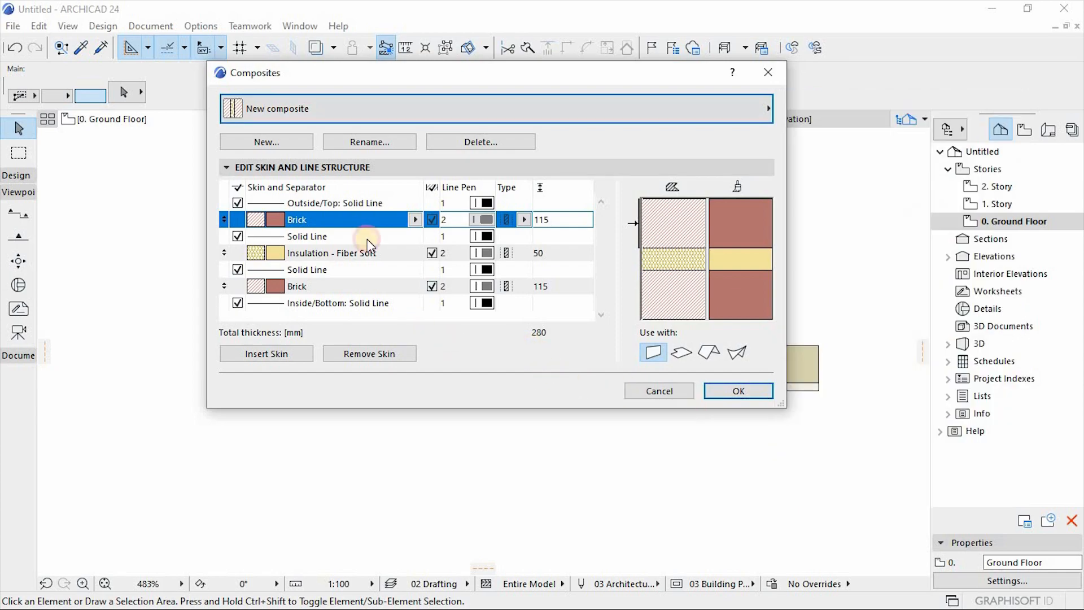
Rename the new composite as 230mm Mansory Cavity Wall and confirm the composite settings.
left_click(263, 143)
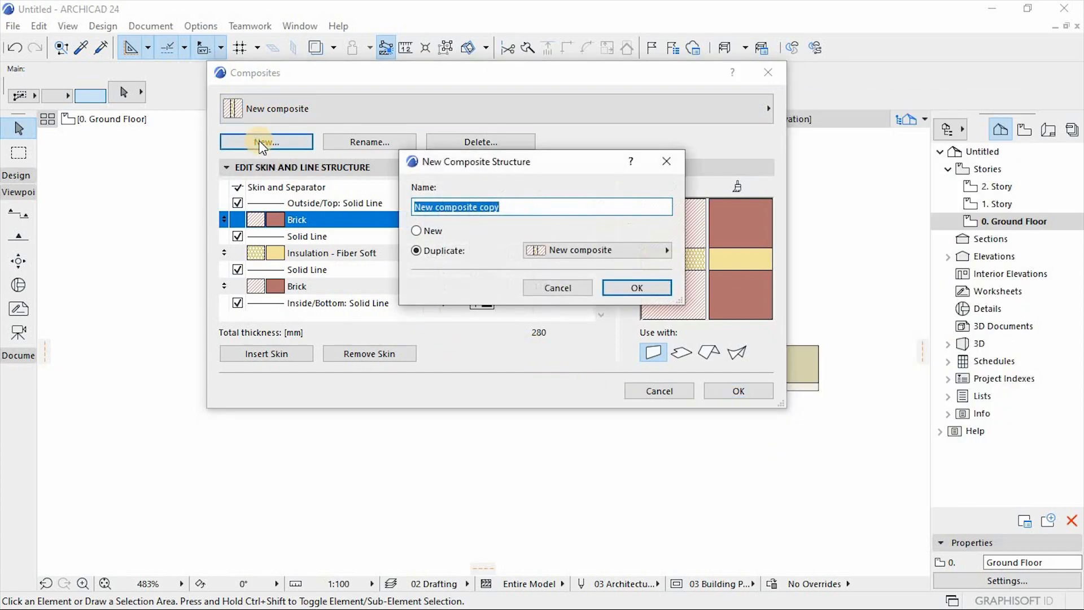
left_click(580, 287)
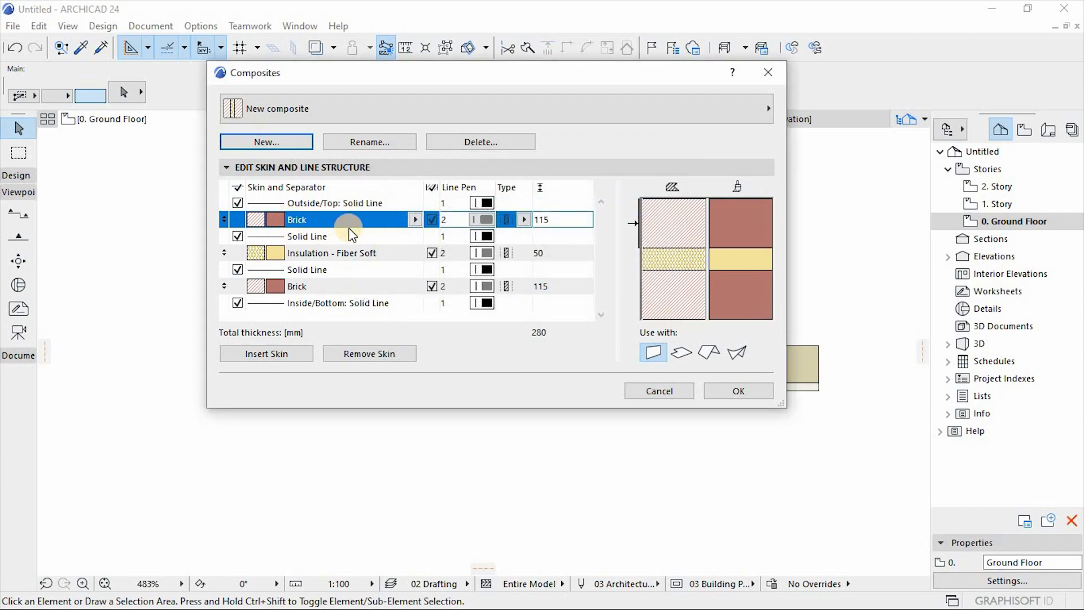
left_click(383, 141)
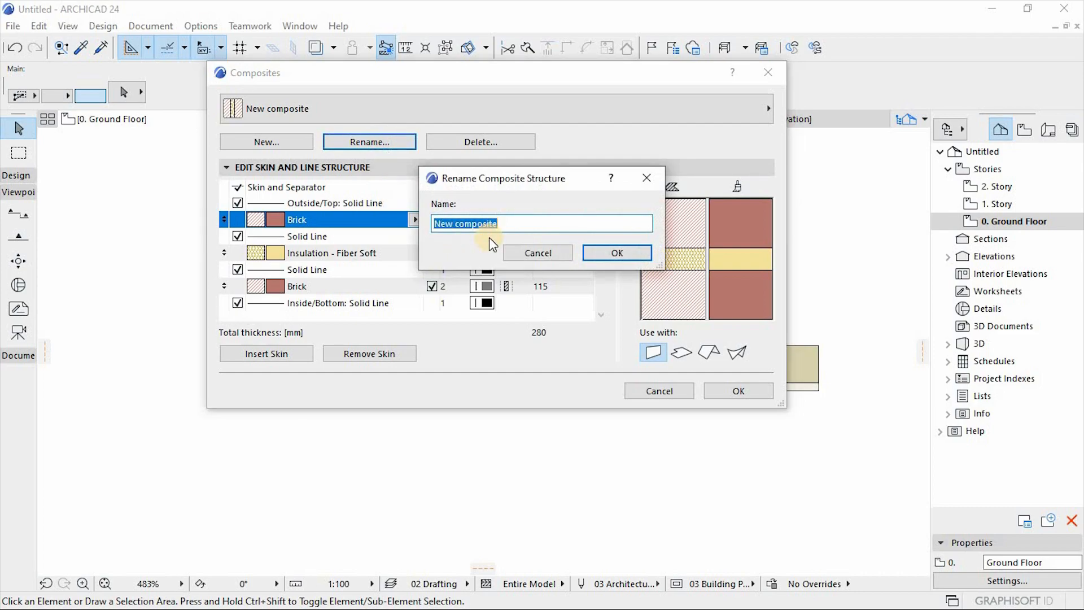
type("230mm Mansory Cavity Wall")
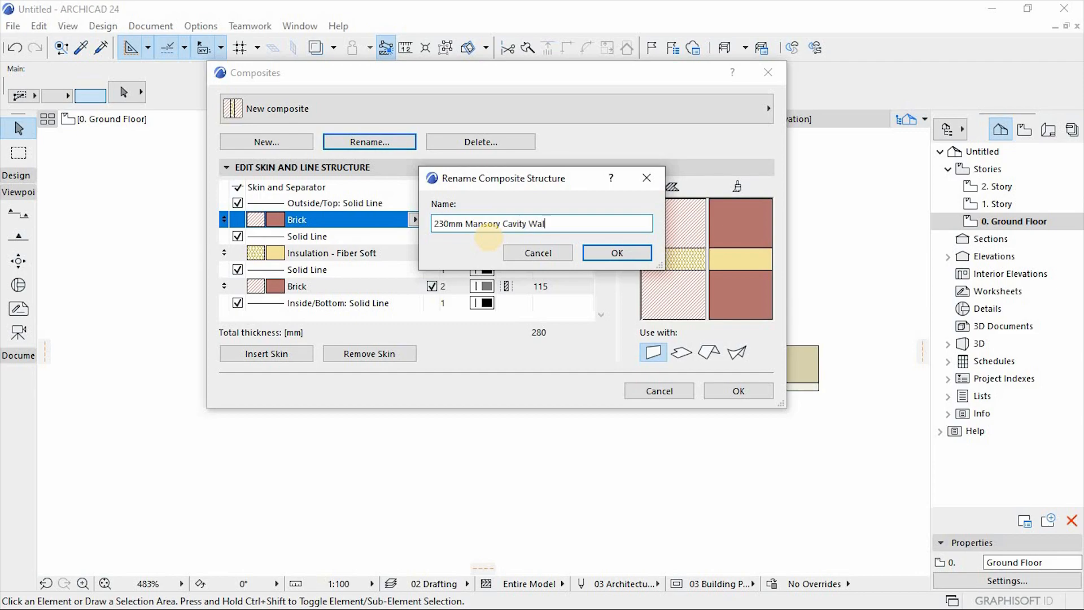
key("Return")
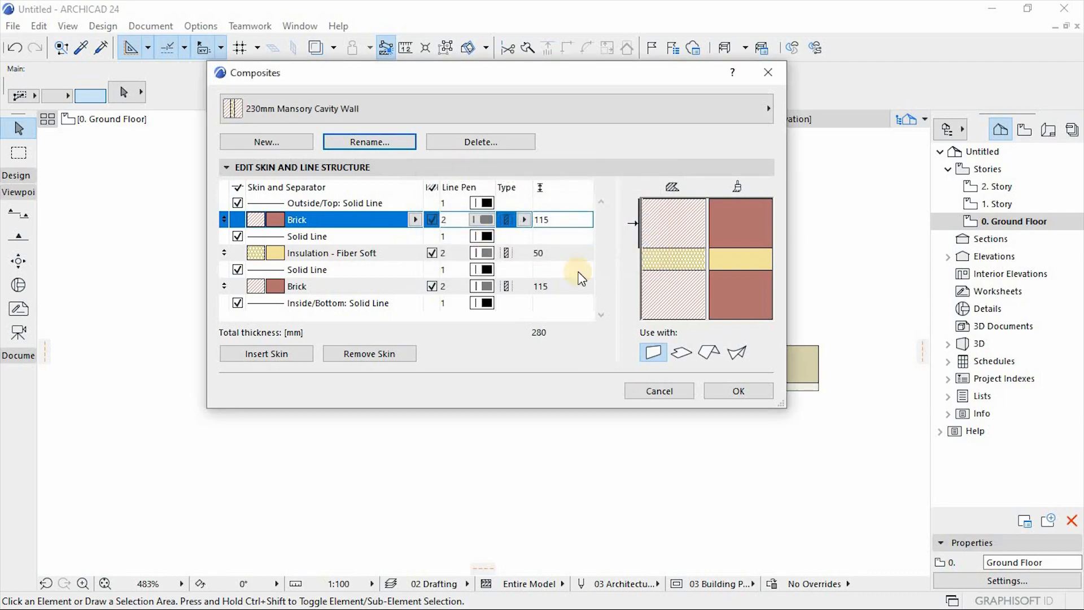
left_click(724, 390)
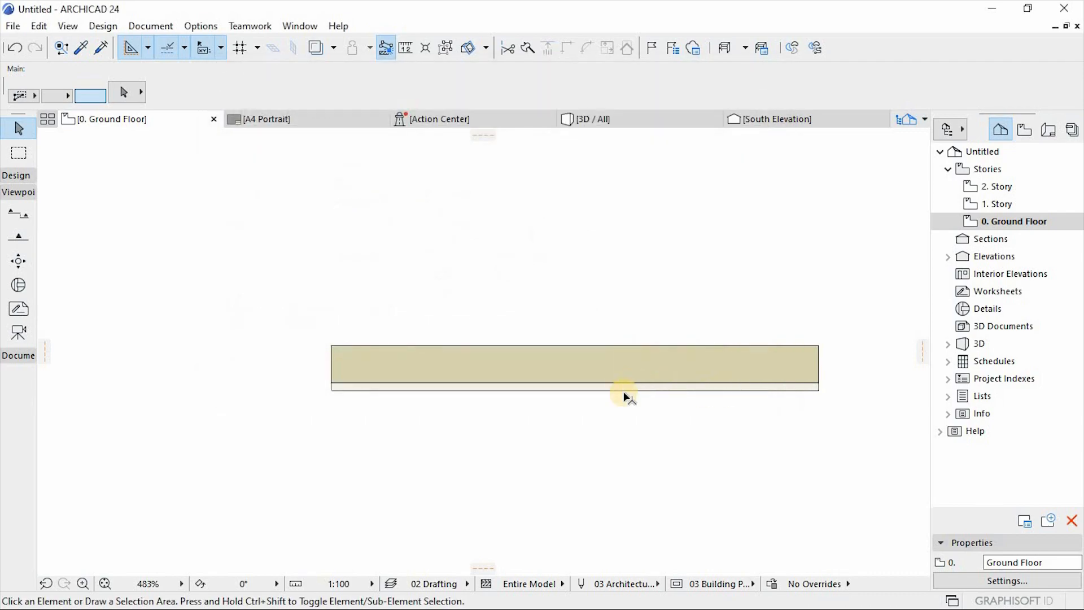
Apply the 230mm Mansory Cavity Wall composite to the ground floor wall and inspect its skins in plan.
left_click(644, 365)
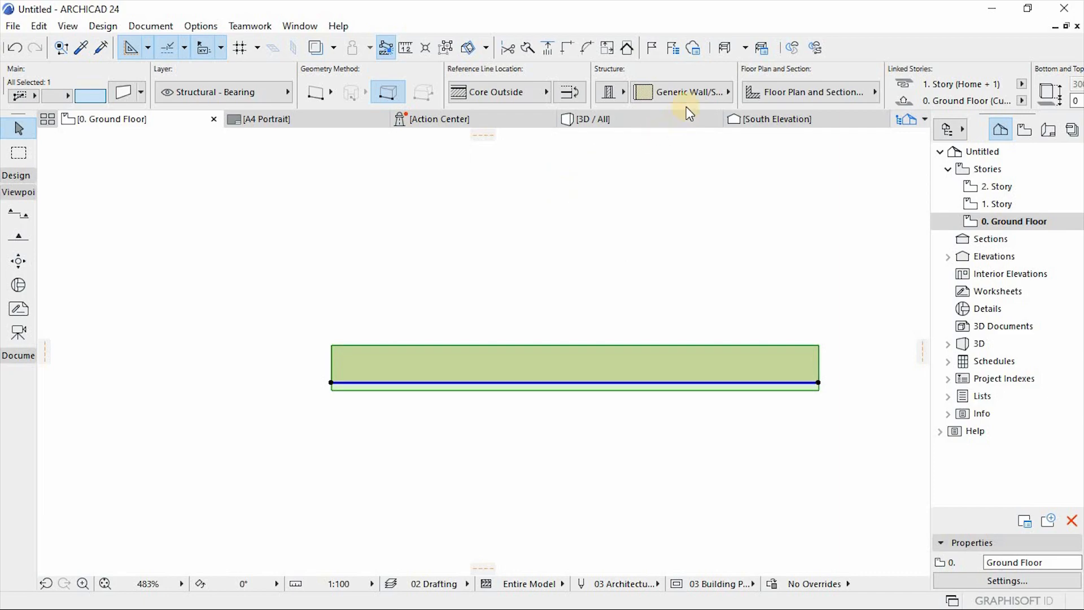
left_click(690, 90)
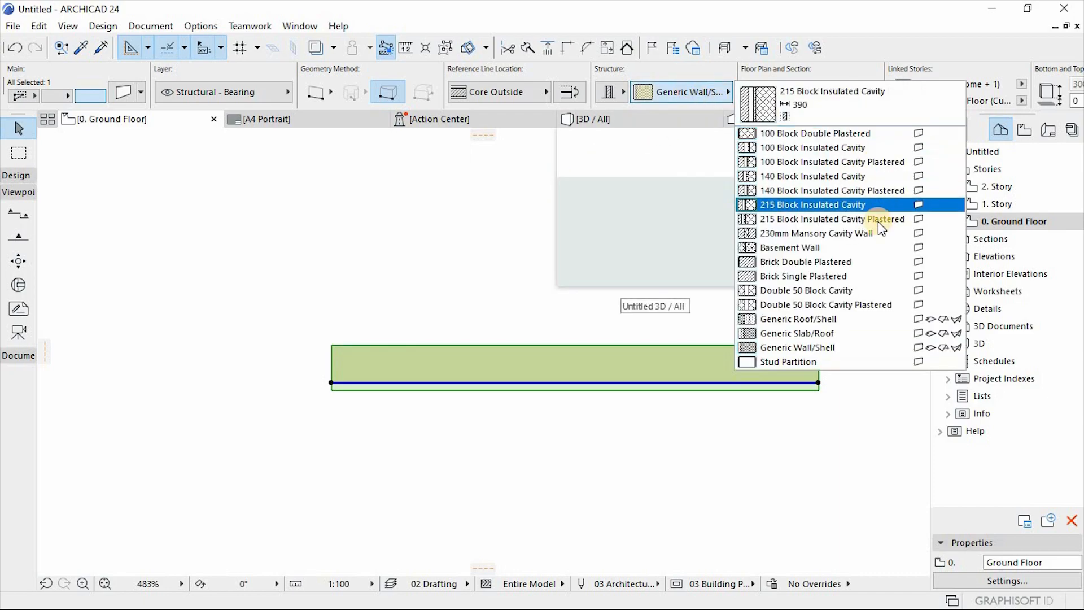
left_click(853, 235)
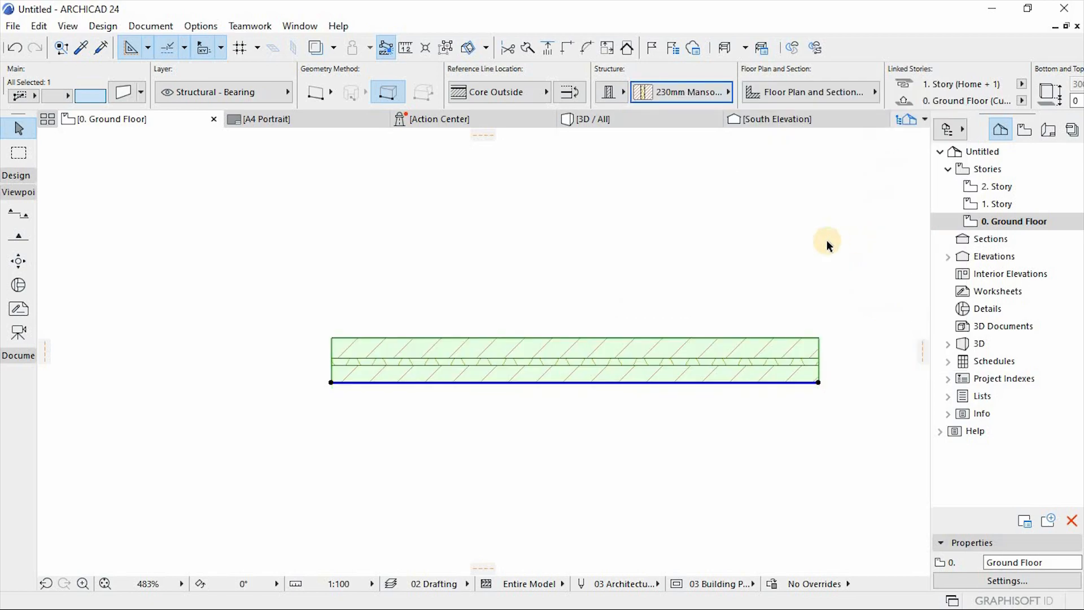
key("Escape")
scroll(731, 378, "up", 1)
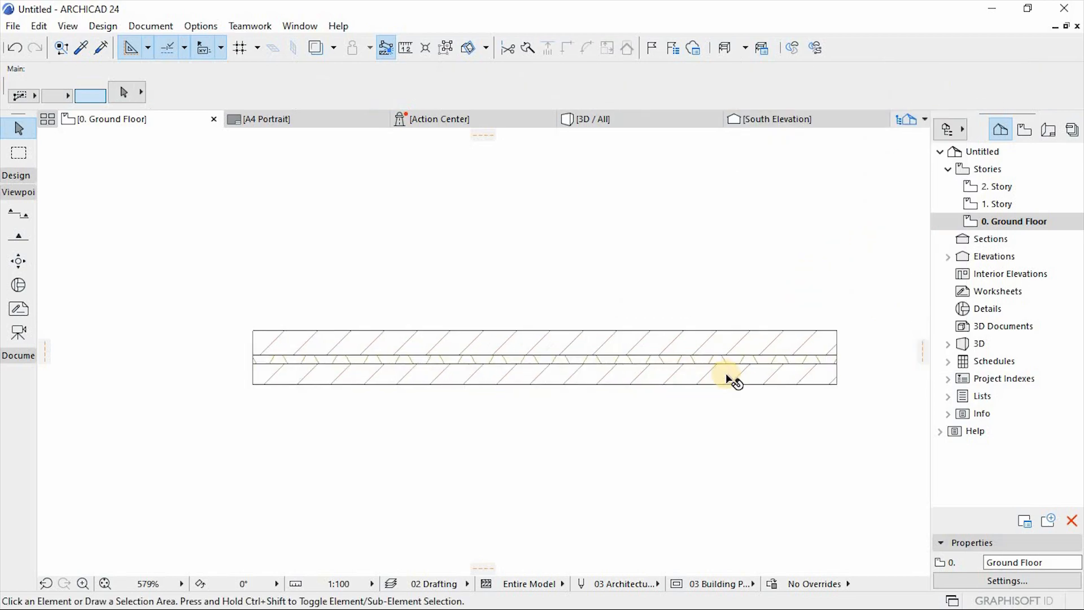
scroll(807, 361, "up", 1)
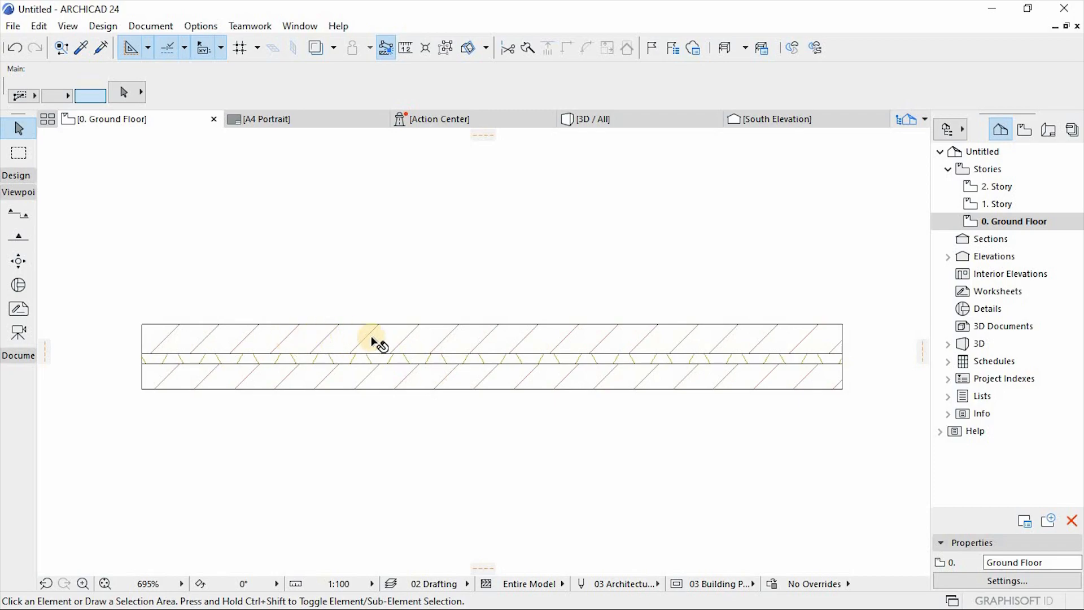
mouse_move(418, 385)
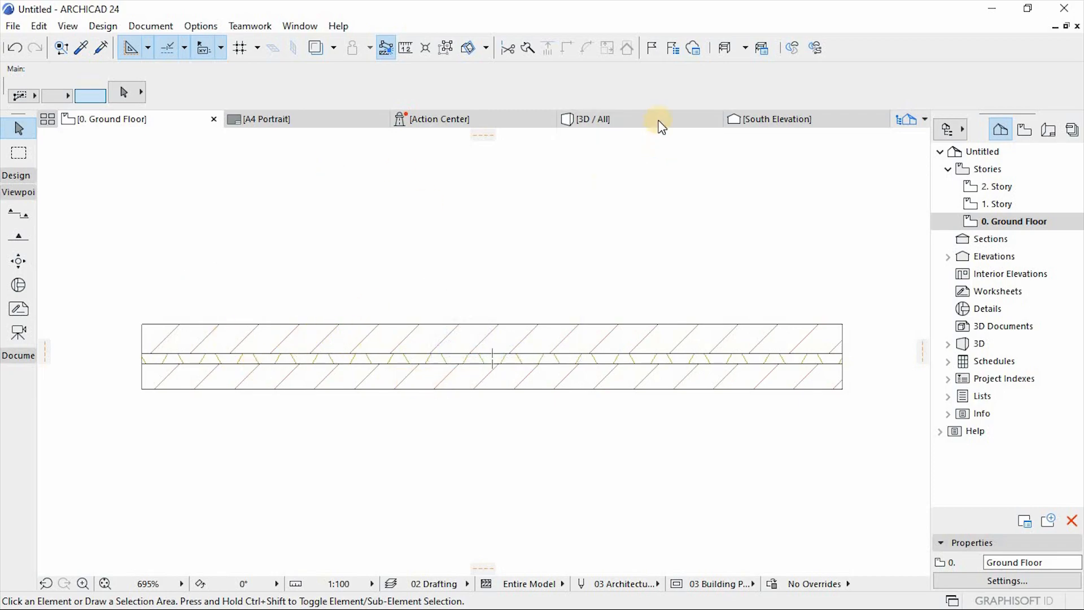
Examine the cavity wall in the 3D view, looking closely at the brick and insulation layers at its end and top.
left_click(615, 123)
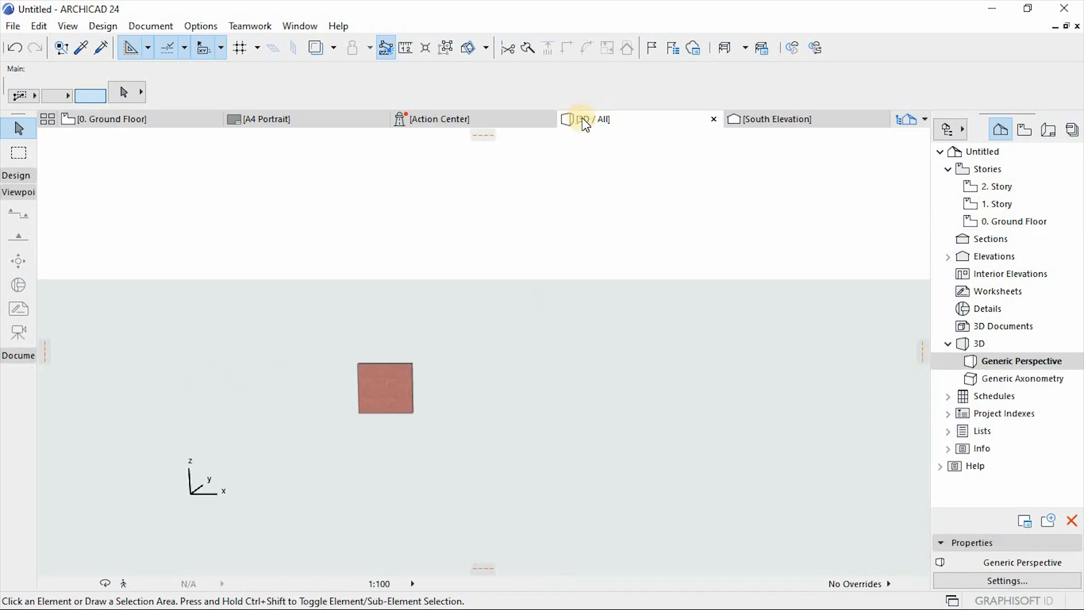
scroll(370, 403, "up", 2)
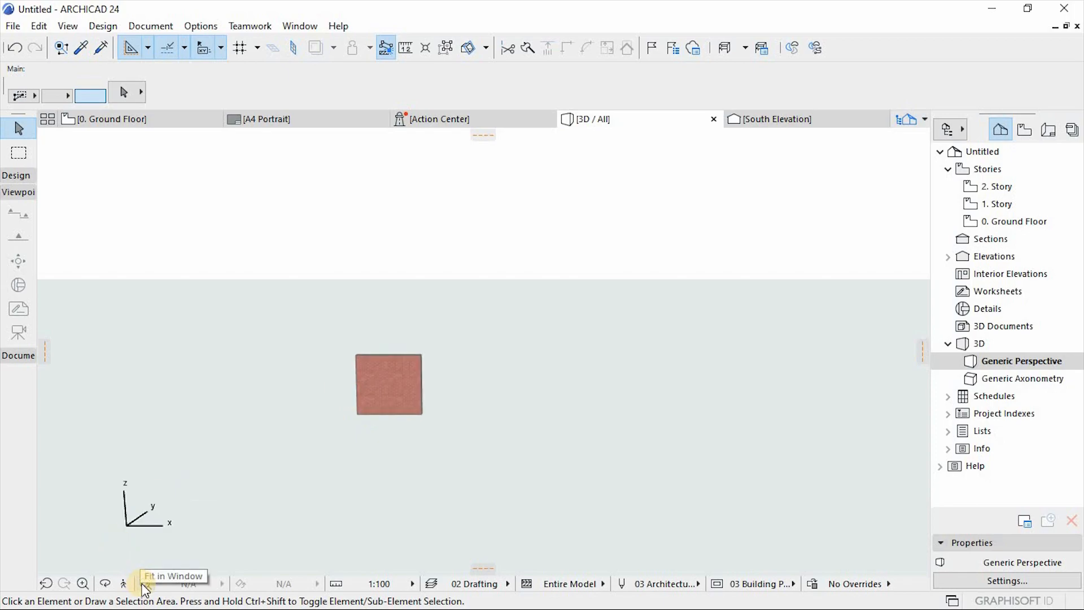
left_click(145, 583)
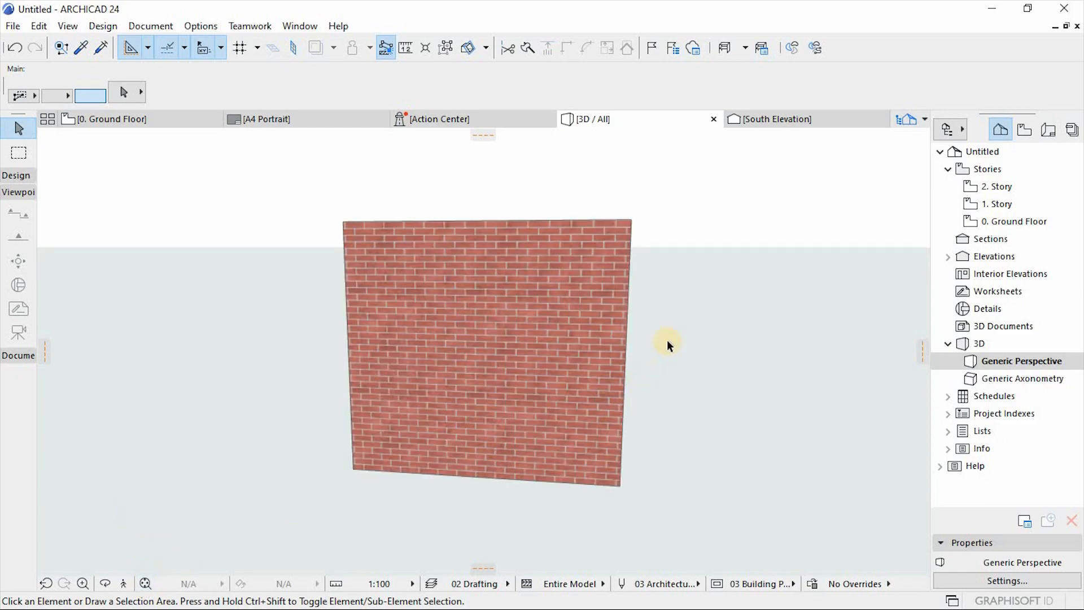
key("o")
key("Escape")
middle_click(679, 314, "shift")
middle_click(679, 314, "shift")
middle_click(679, 314, "shift")
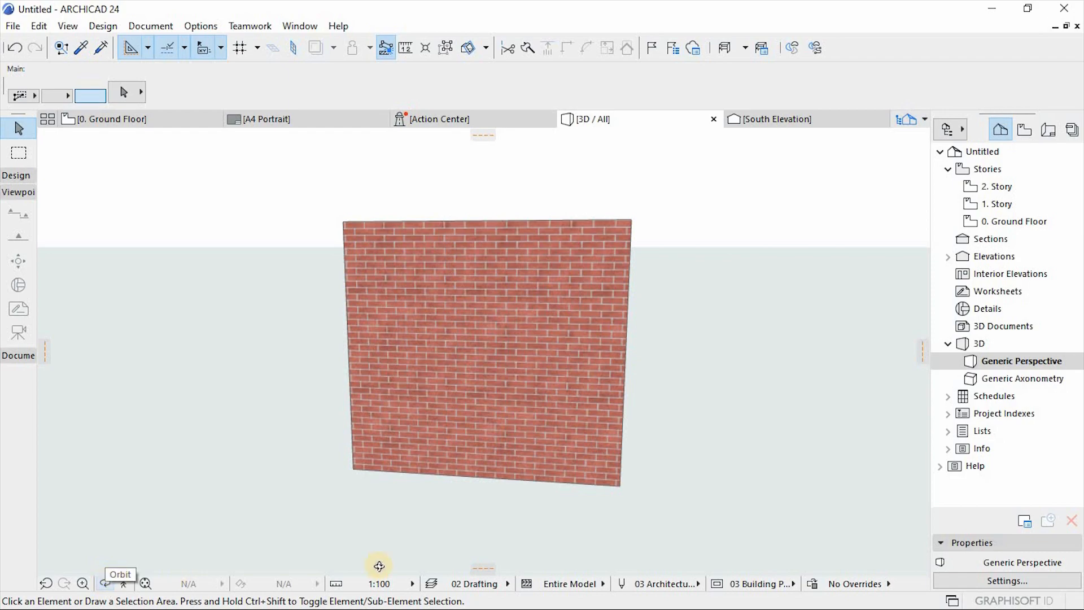
middle_click(696, 347, "shift")
middle_click(697, 347, "shift")
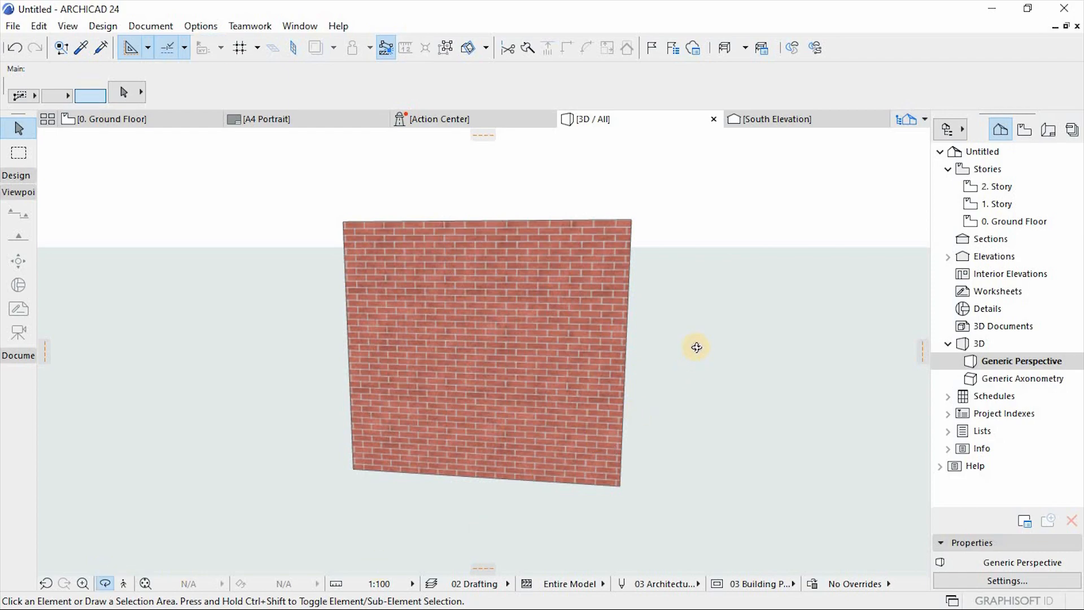
middle_click(696, 348, "shift")
middle_click(697, 343, "shift")
middle_click_drag(697, 332, 428, 355, "shift")
scroll(502, 295, "up", 5)
middle_click_drag(501, 334, 542, 330, "shift")
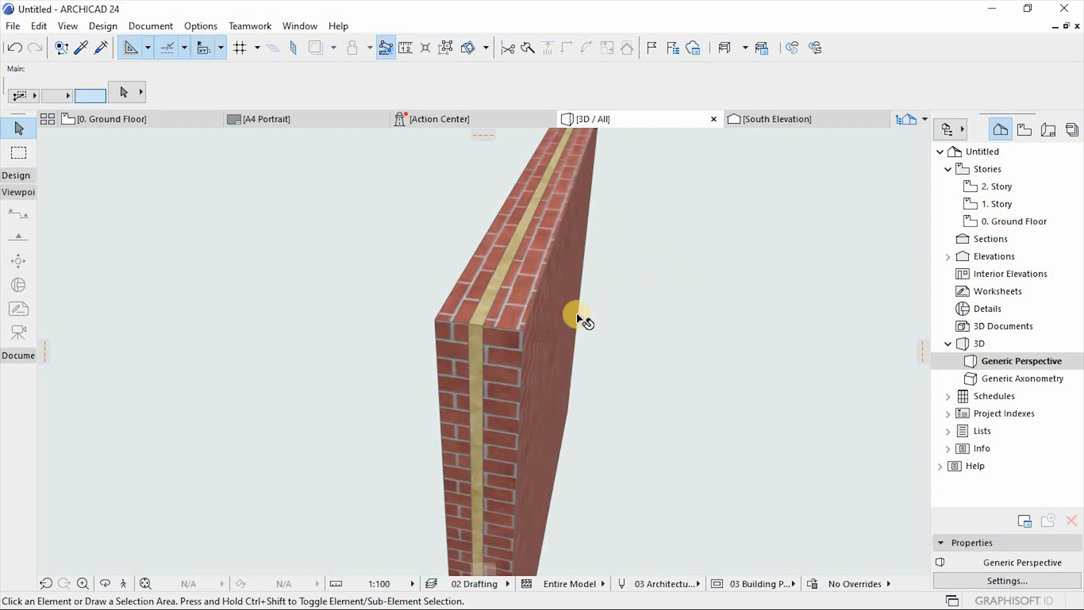
Select the cavity wall in 3D and open its composite for editing.
left_click(525, 280)
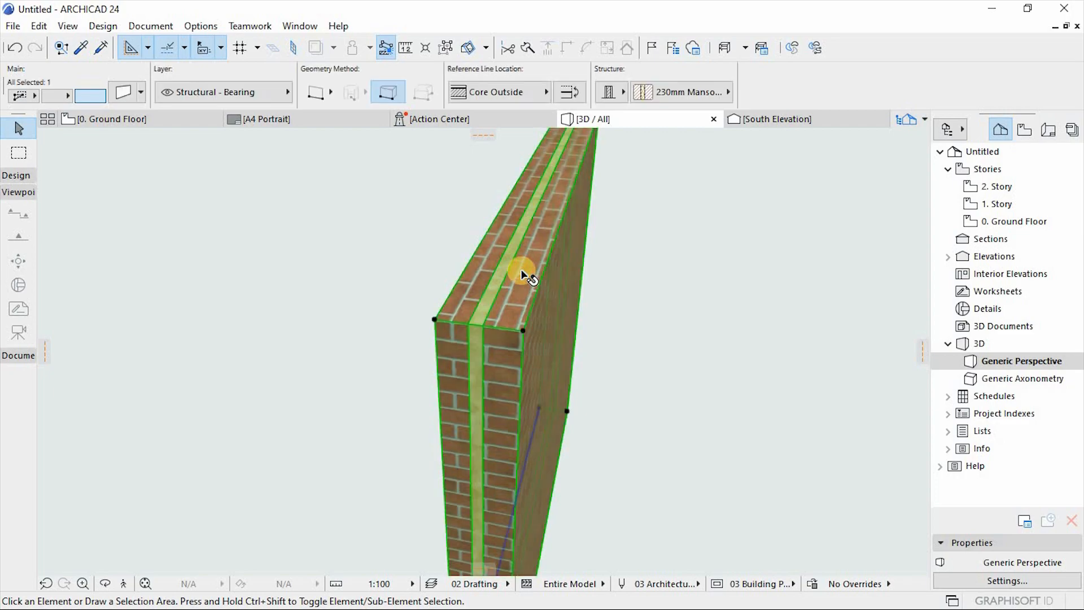
right_click(522, 272)
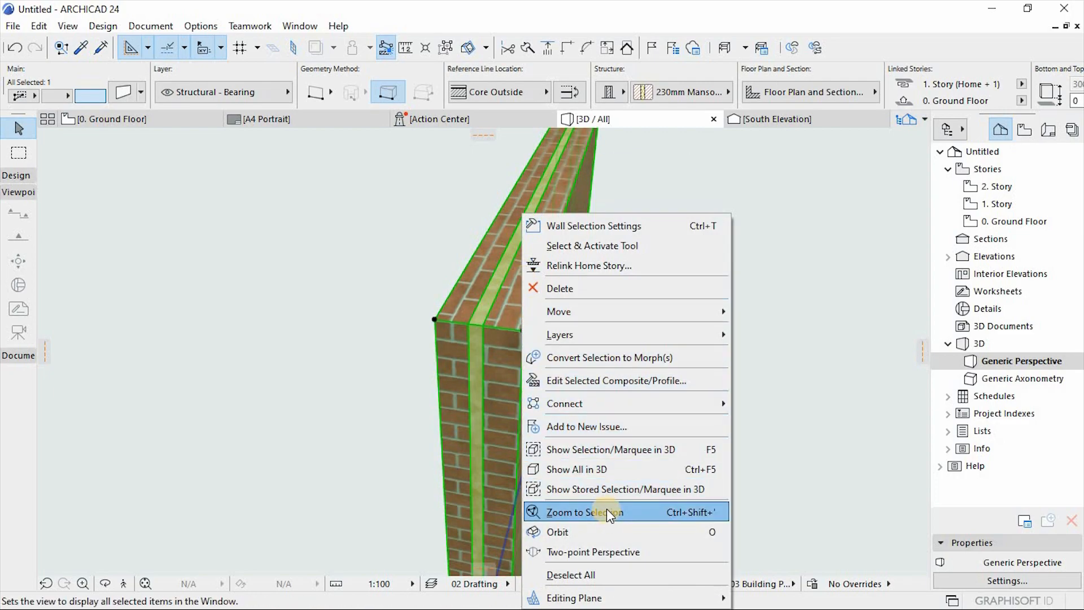
left_click(609, 383)
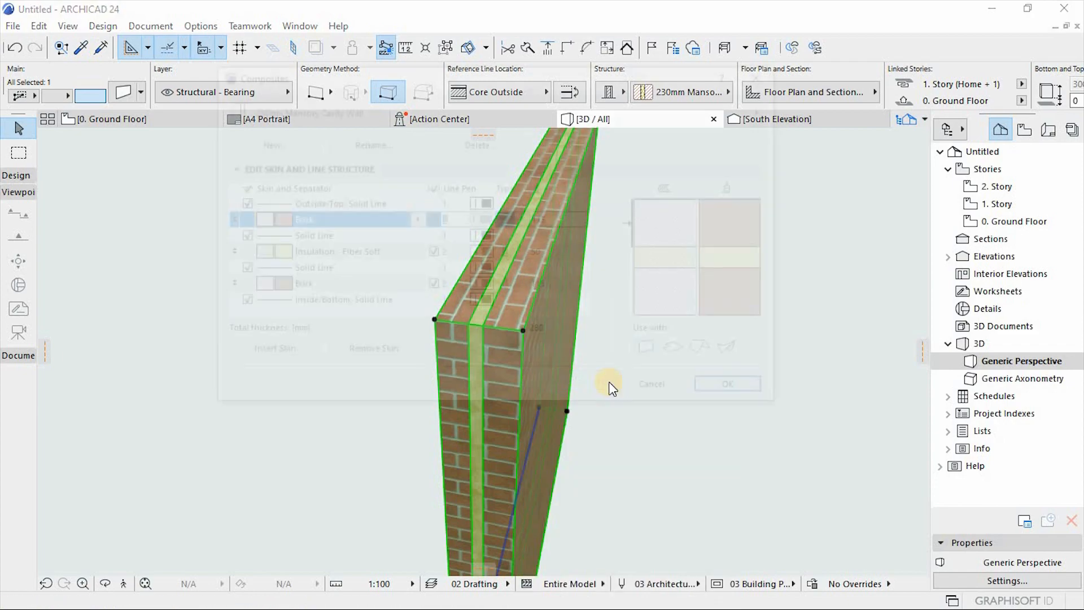
left_click_drag(551, 80, 625, 106)
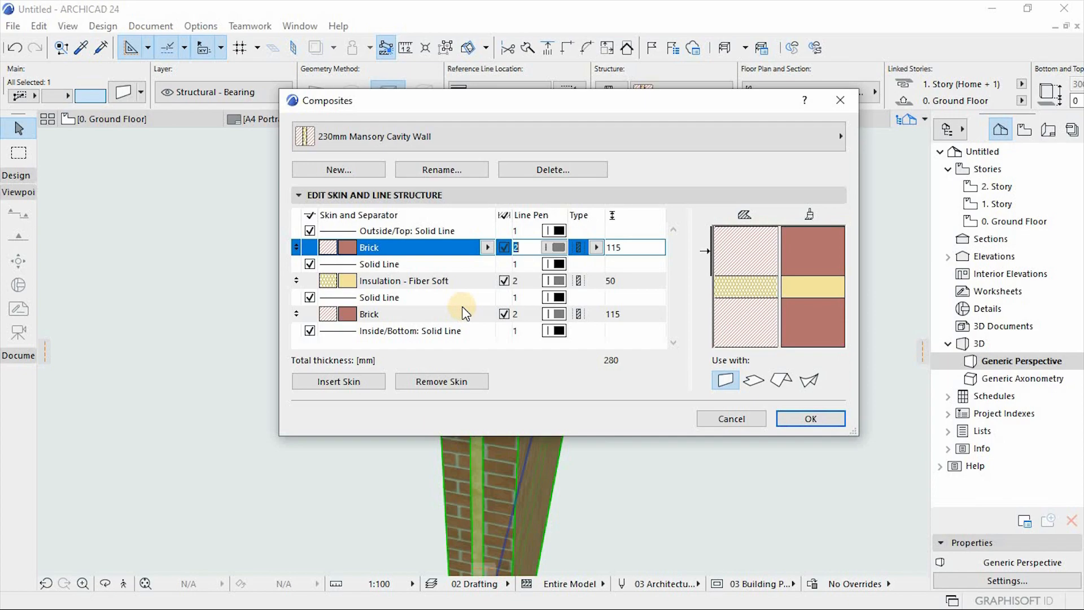
Insert a new outermost skin in the cavity wall composite and set its material to Plaster - Gypsum.
left_click(344, 383)
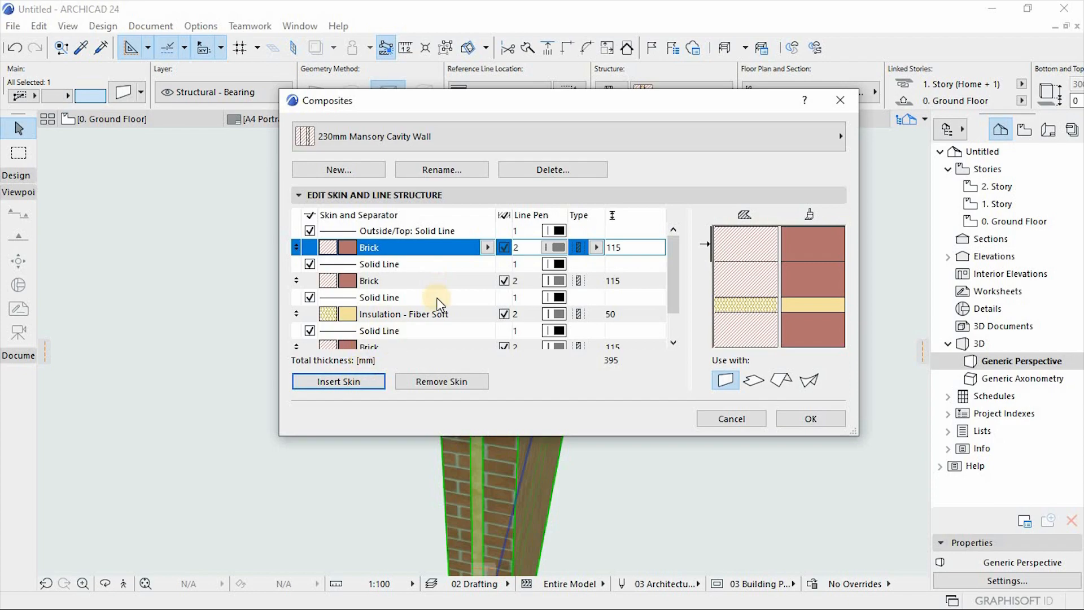
left_click(487, 246)
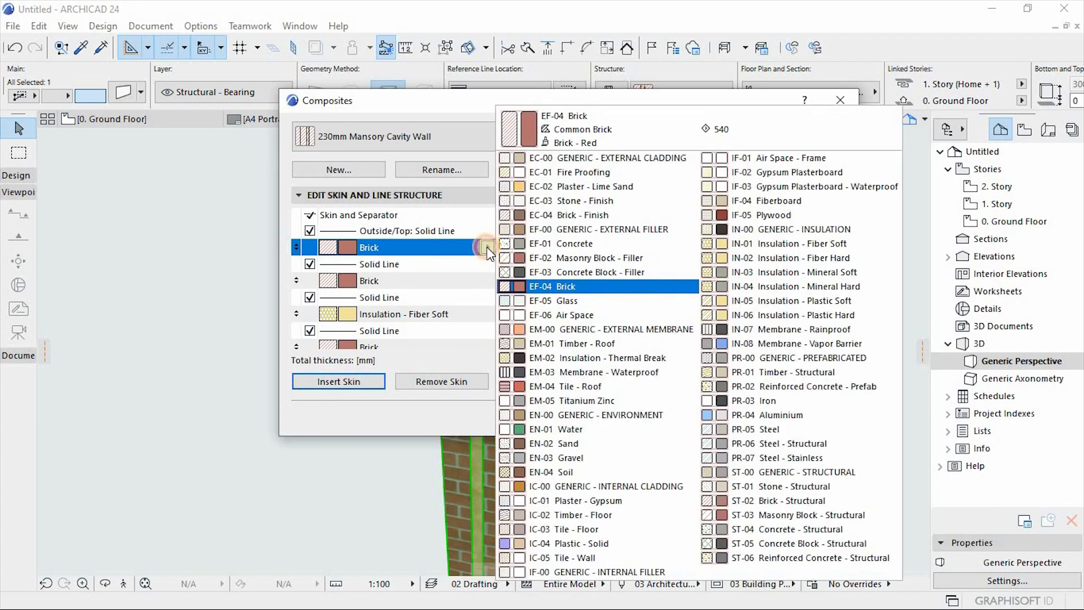
left_click(672, 287)
left_click(609, 501)
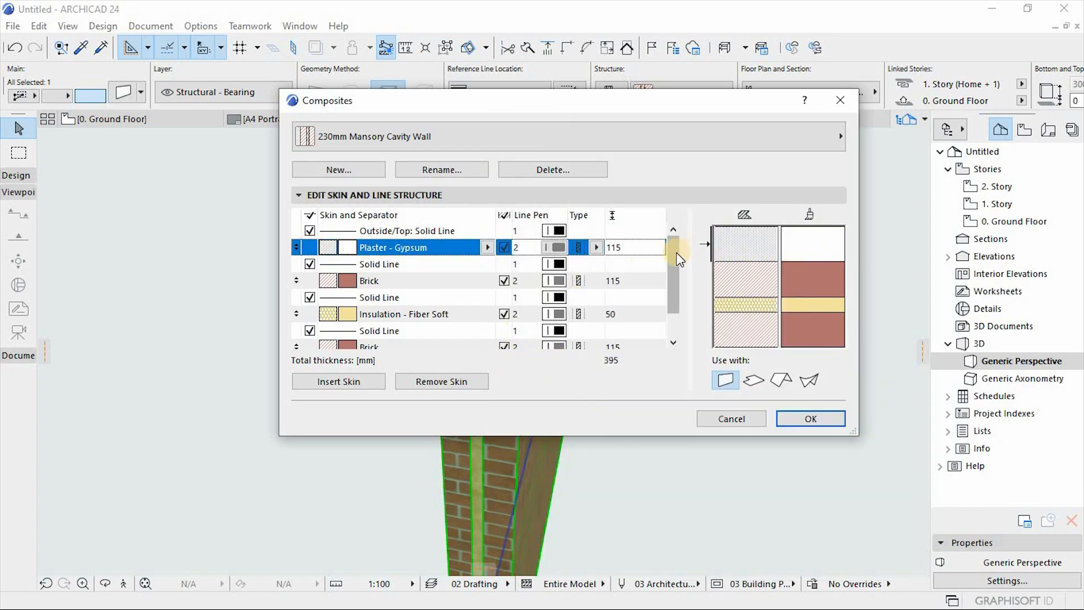
Set the outer Plaster - Gypsum skin's thickness to 12 mm and its line pen to the grey pen 2.
mouse_move(676, 252)
left_mouse_down()
mouse_move(676, 270)
mouse_move(676, 251)
left_mouse_up()
left_click(604, 232)
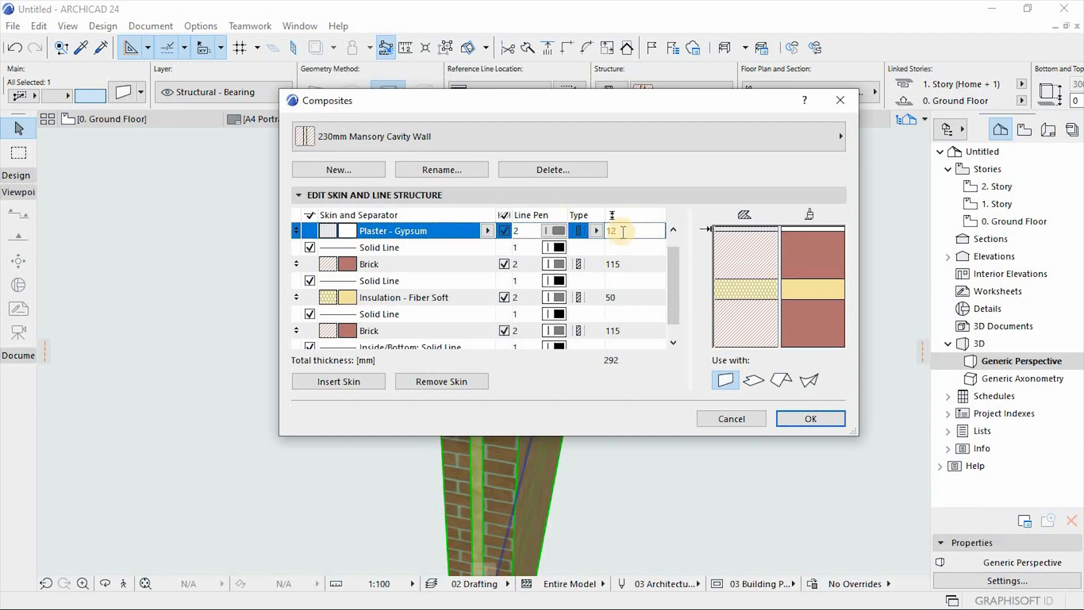
left_click(558, 229)
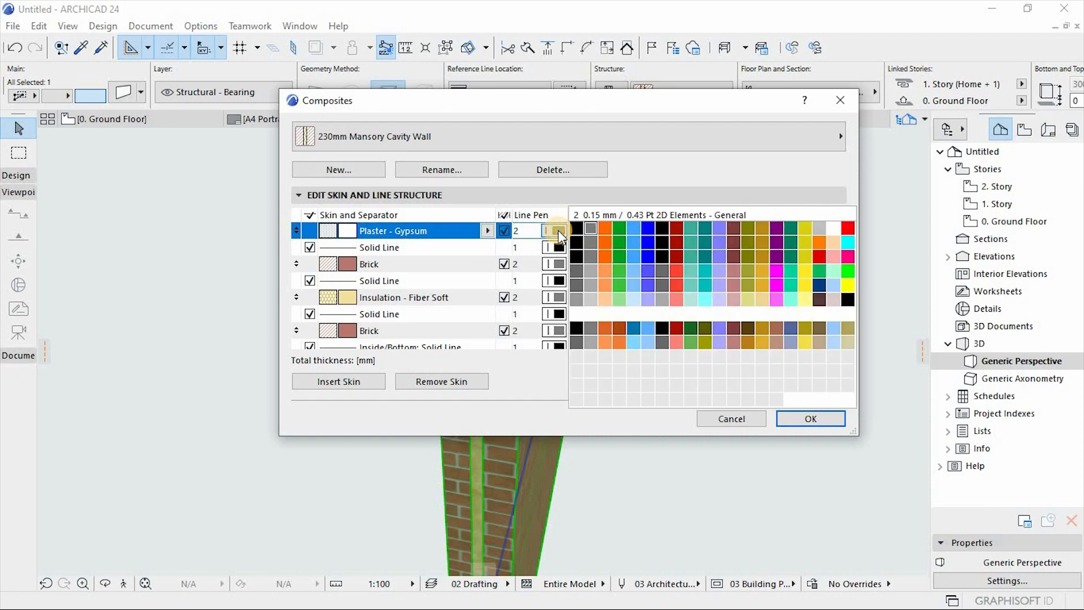
left_click(592, 227)
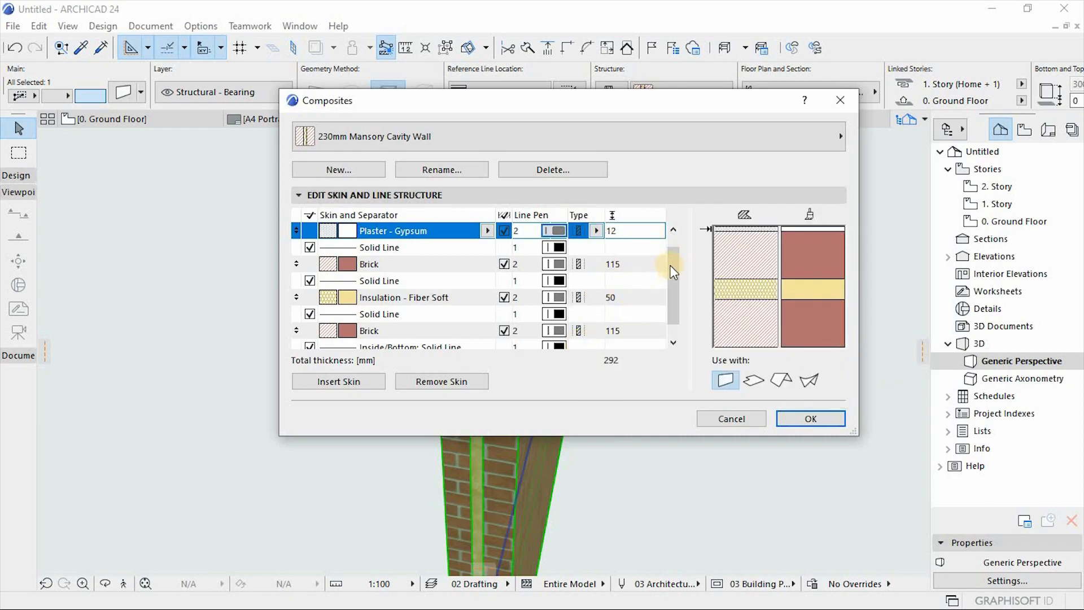
Insert a second 12 mm Plaster - Gypsum skin and move it to the innermost position, below the inner brick skin.
mouse_move(670, 287)
left_mouse_down()
mouse_move(674, 247)
mouse_move(664, 305)
left_mouse_up()
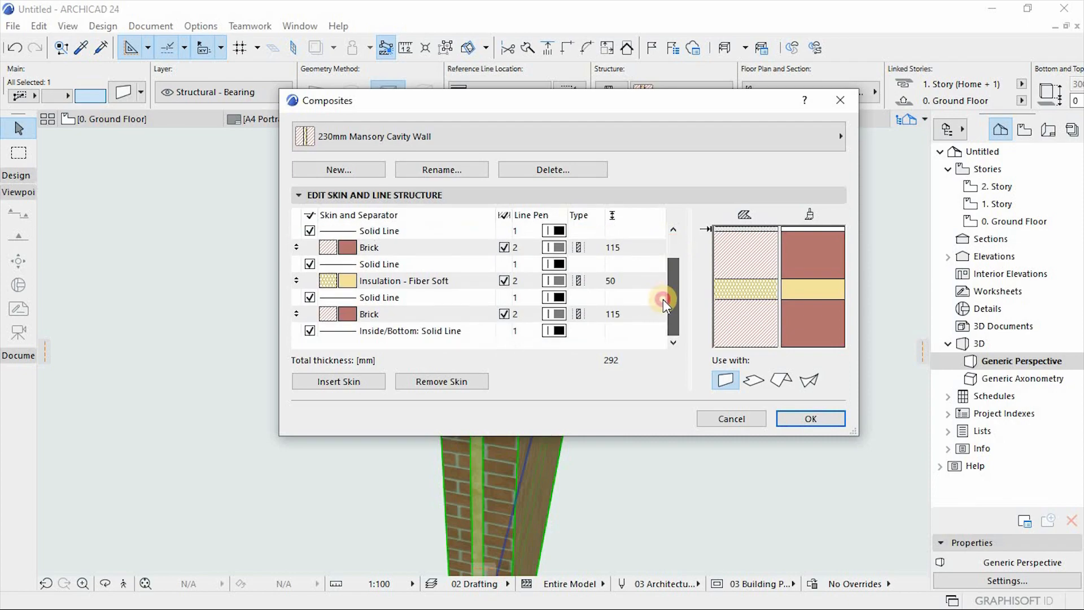
left_click(355, 381)
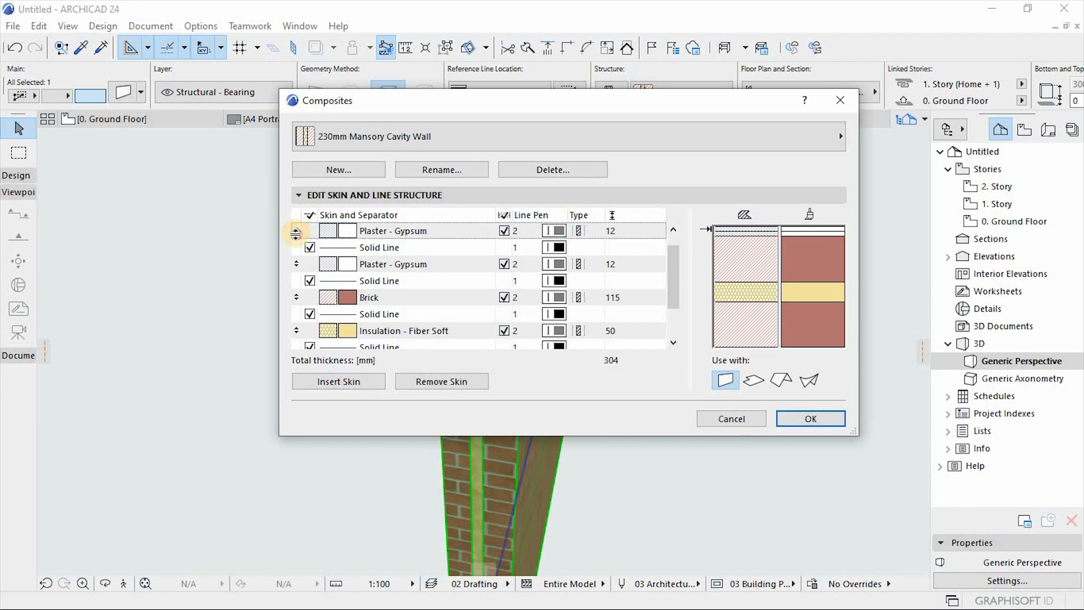
left_click_drag(296, 233, 297, 346)
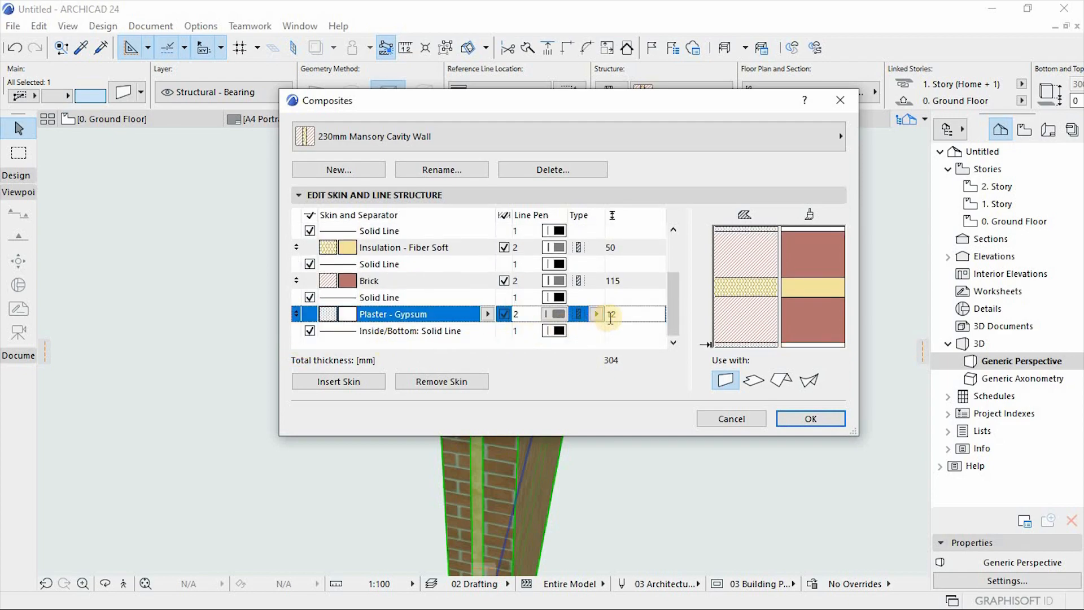
scroll(619, 302, "up", 2)
scroll(621, 305, "down", 1)
scroll(622, 307, "down", 1)
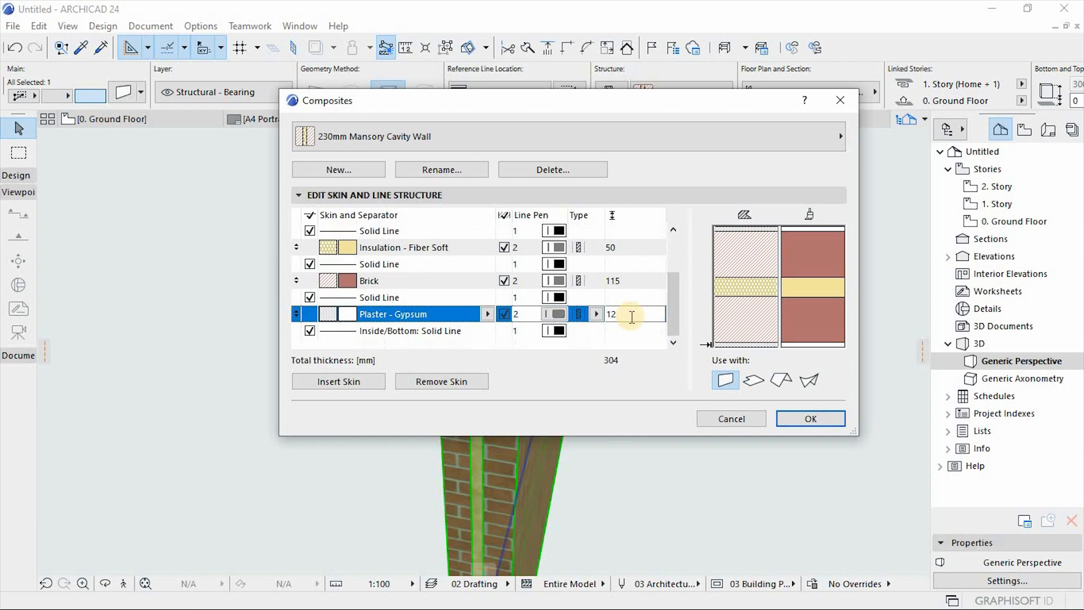
Set the line pen of the Outside/Top solid line to the grey pen 2.
scroll(631, 315, "up", 2)
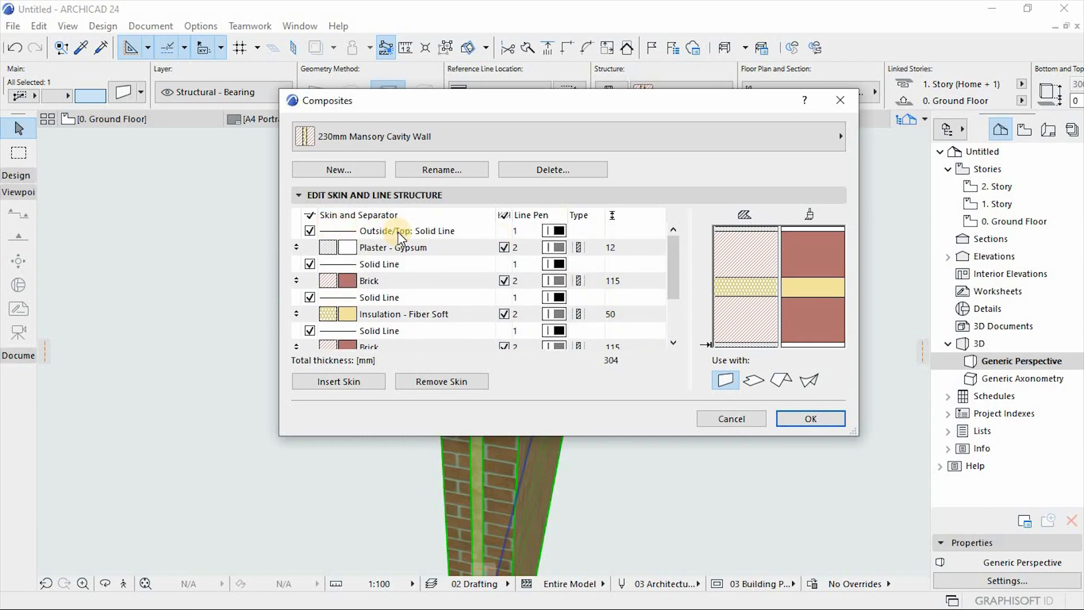
left_click(556, 229)
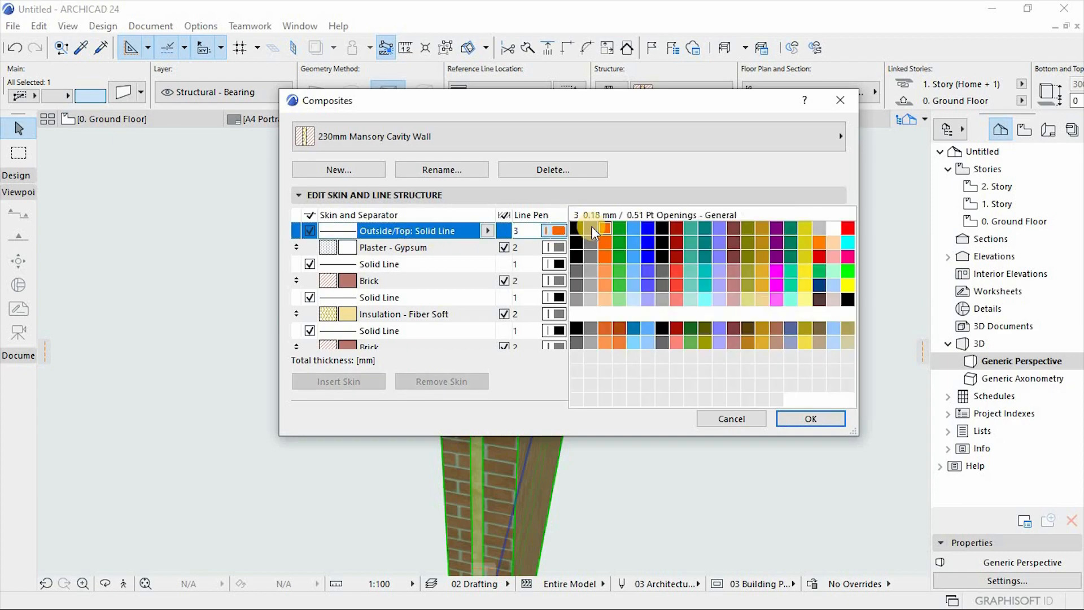
left_click(591, 227)
left_click_drag(675, 261, 676, 297)
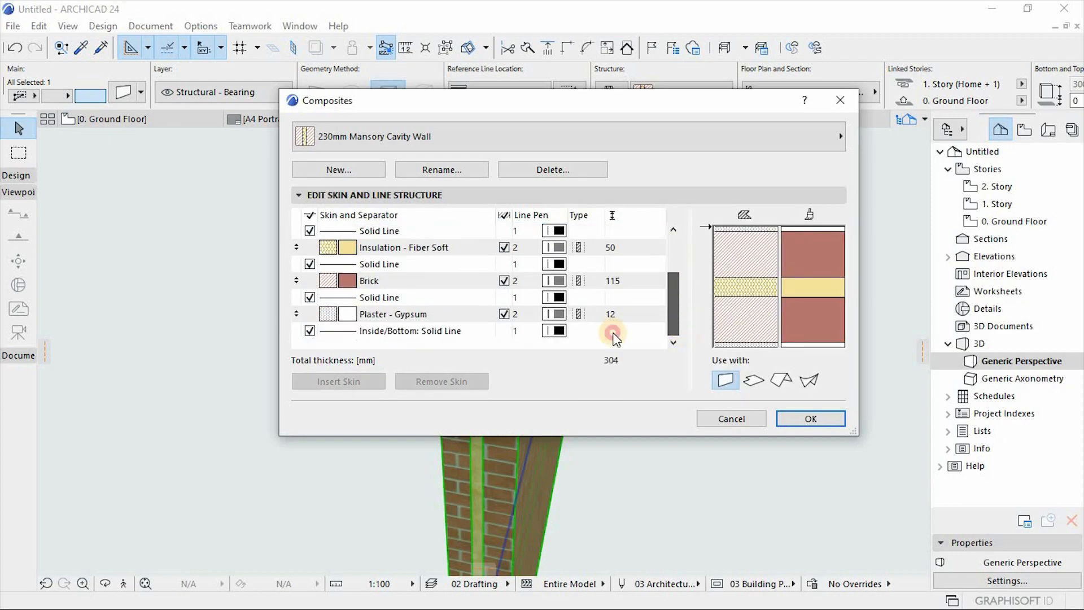
Set the line pen of the Inside/Bottom solid line to the grey pen 2 and apply the composite changes.
left_click(556, 331)
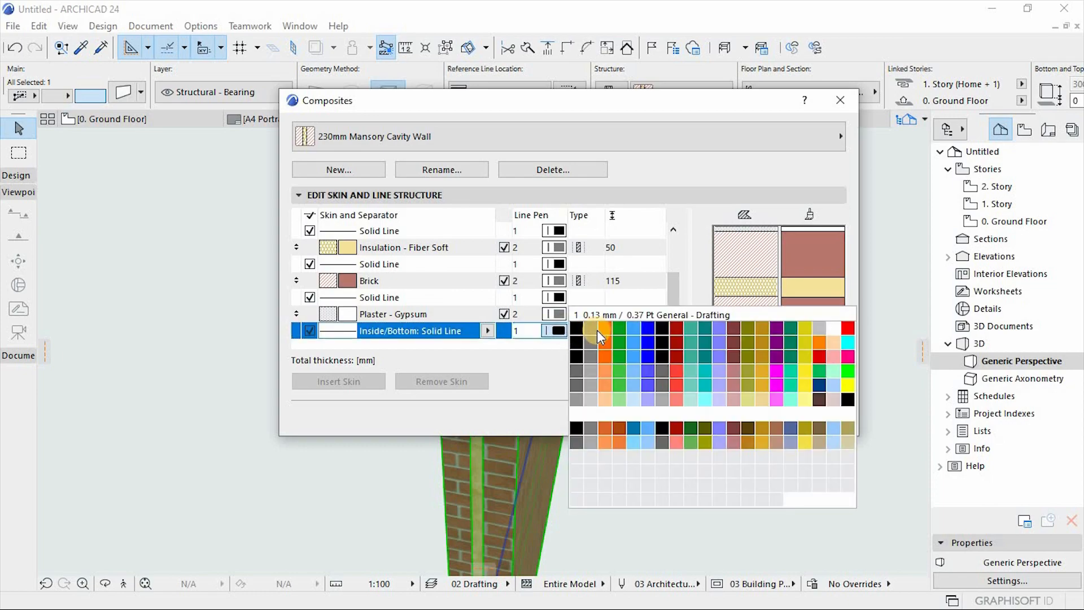
left_click(590, 327)
left_click_drag(680, 303, 669, 233)
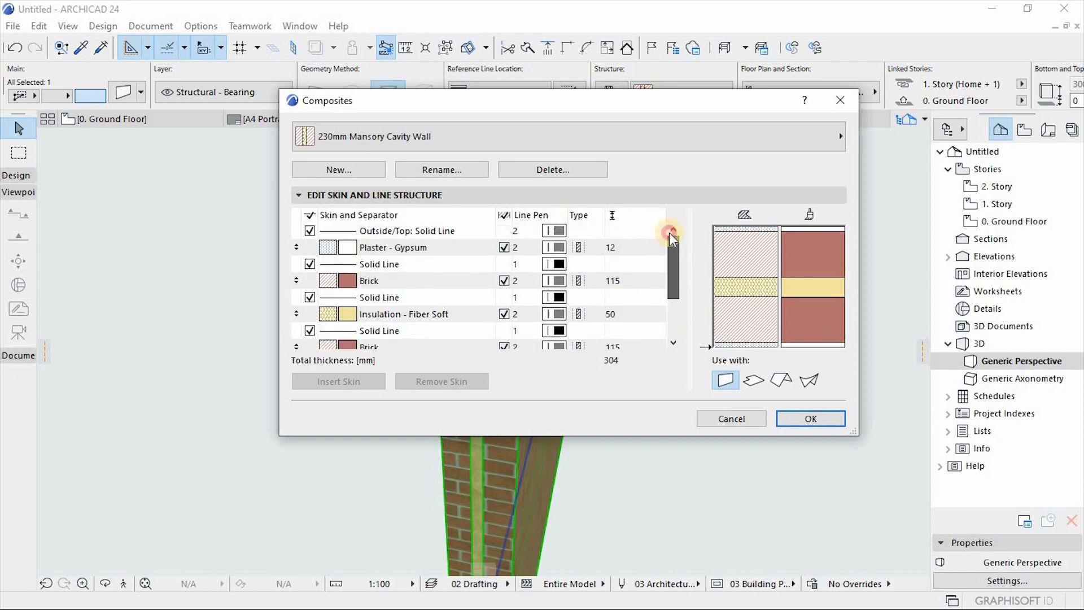
left_click(800, 422)
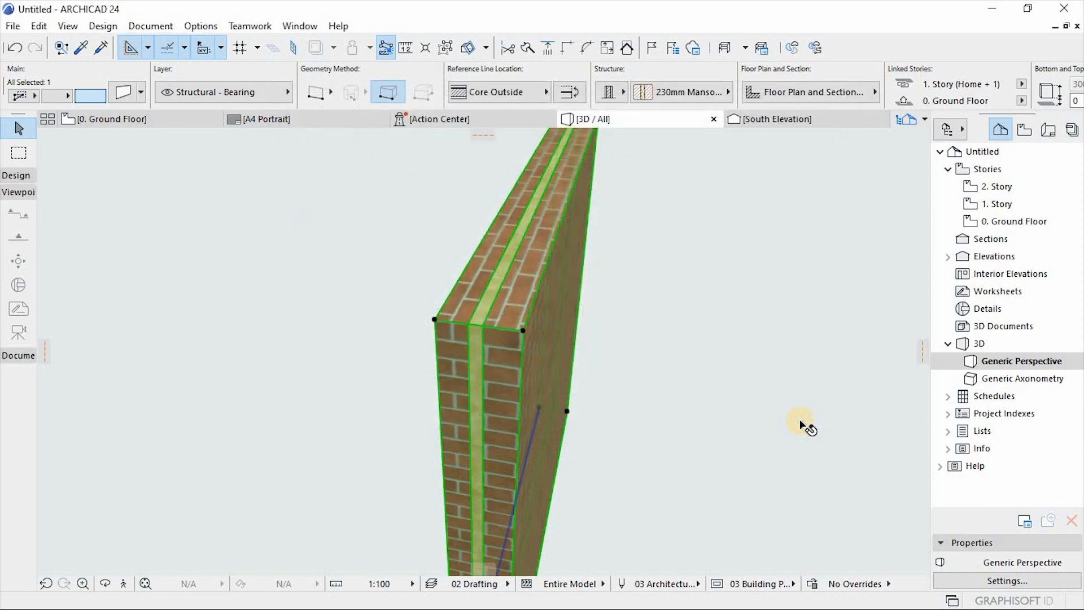
Deselect the wall and orbit around it in 3D to inspect the updated plaster, brick and insulation skins.
left_click(747, 423)
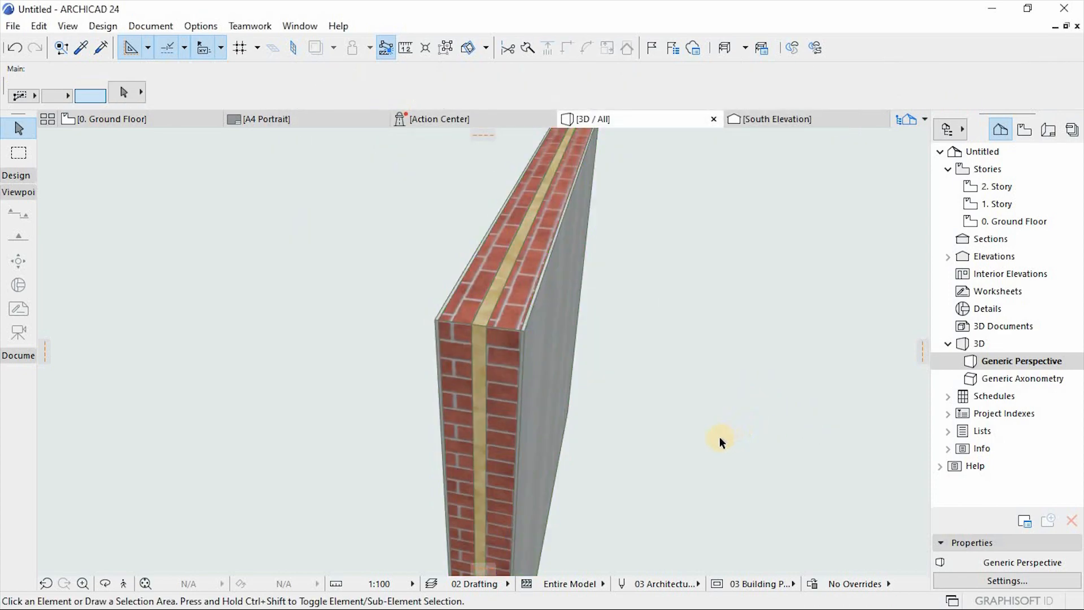
key("o")
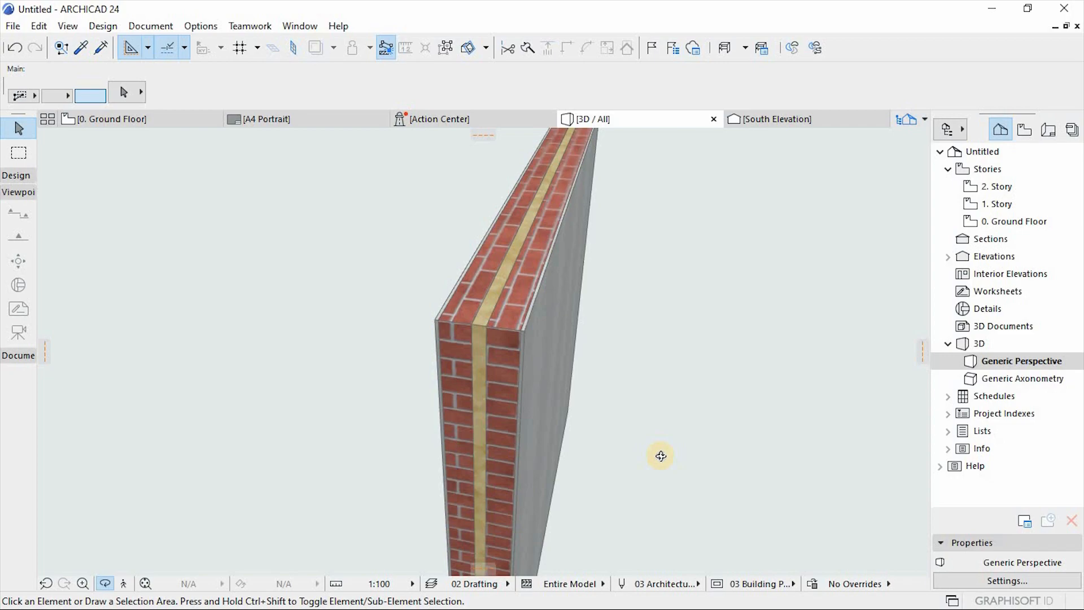
left_click_drag(625, 476, 598, 467)
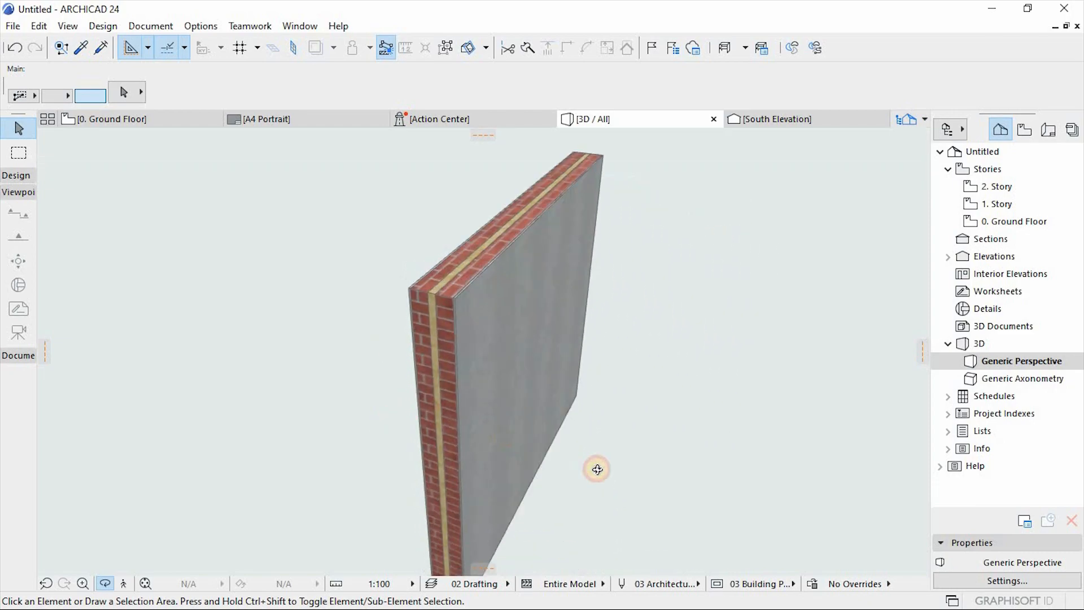
Switch to the 0. Ground Floor plan and examine the skins and hatching at the end of the cavity wall.
mouse_move(150, 121)
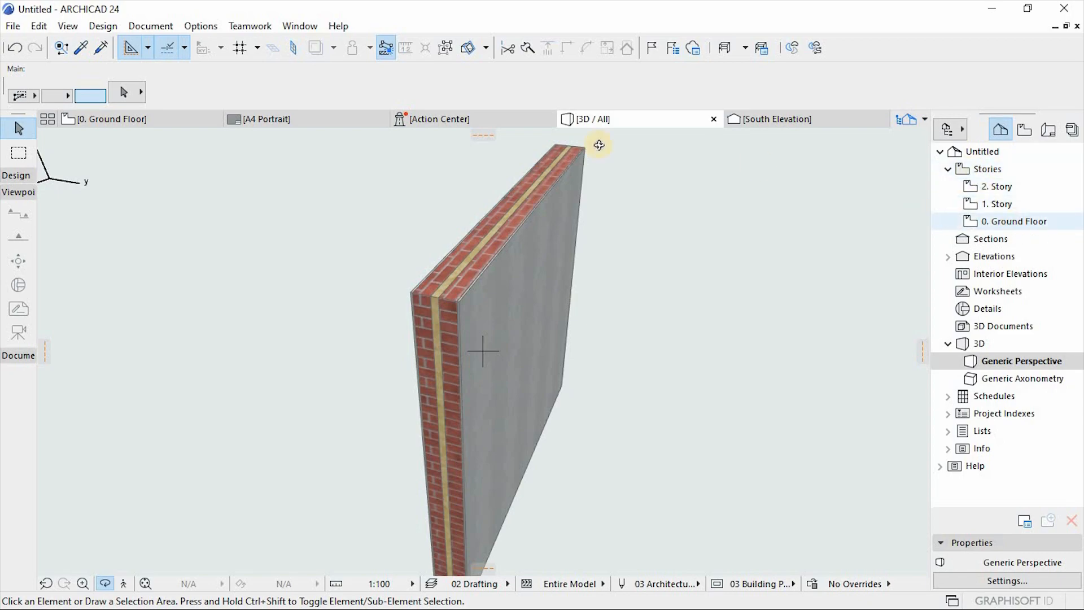
mouse_move(102, 131)
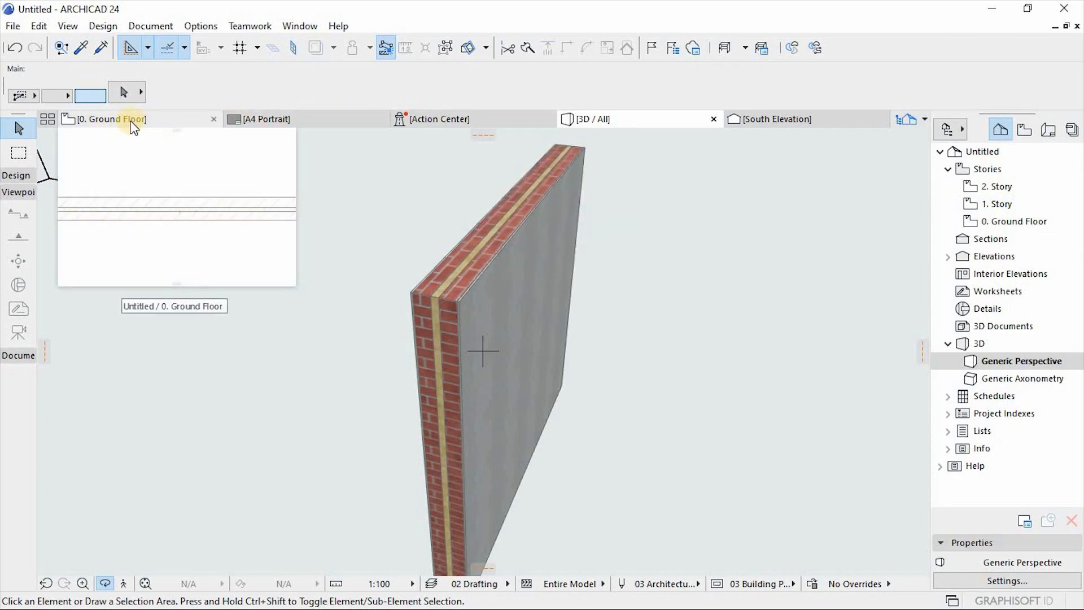
left_click(146, 123)
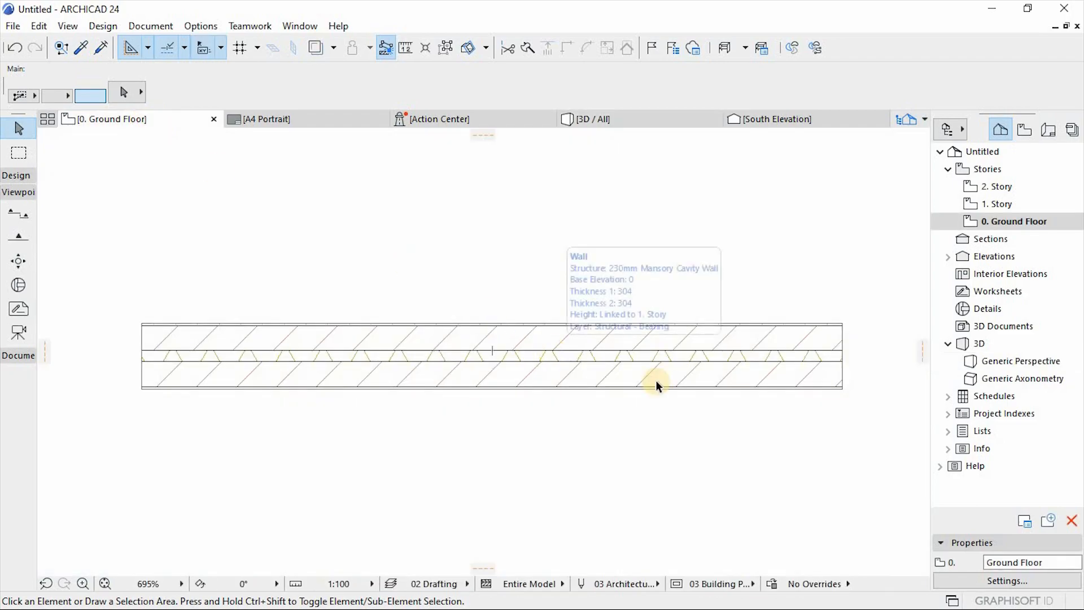
scroll(852, 351, "up", 2)
scroll(853, 355, "up", 1)
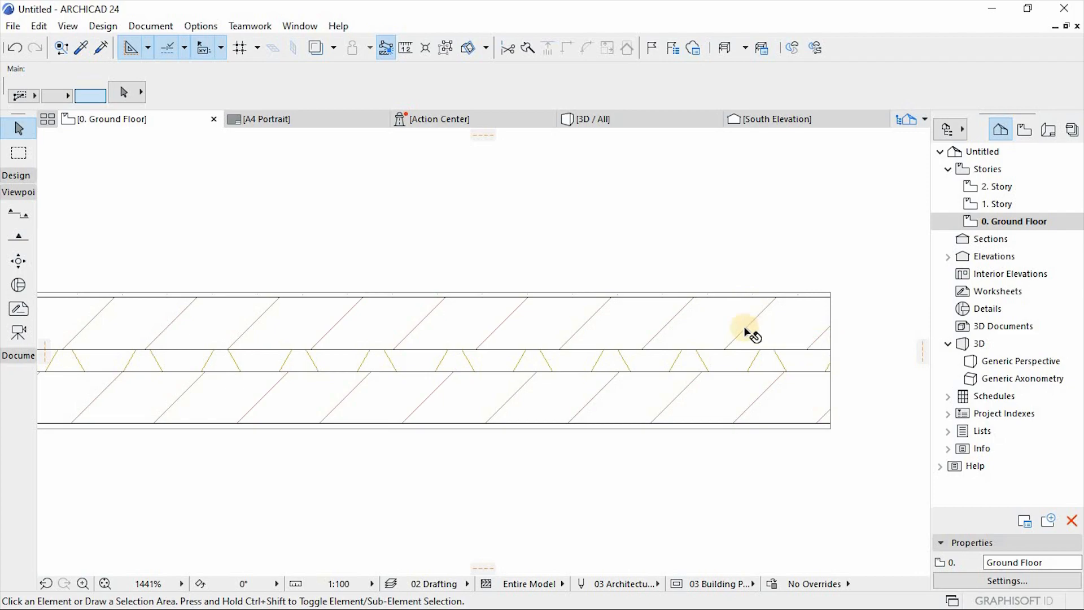
scroll(734, 333, "down", 2)
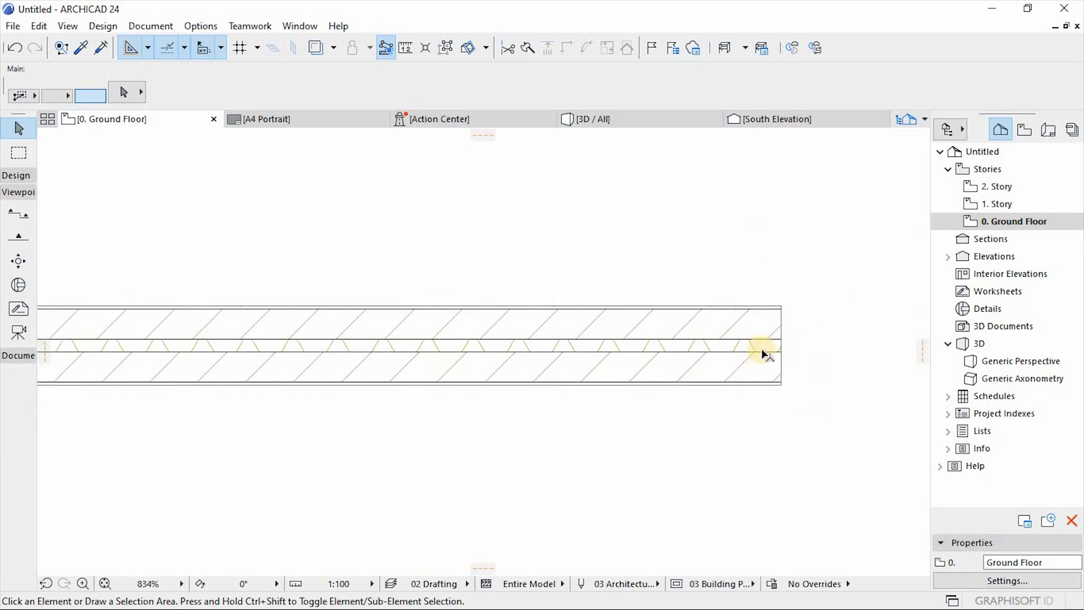
scroll(793, 340, "up", 1)
scroll(785, 311, "up", 1)
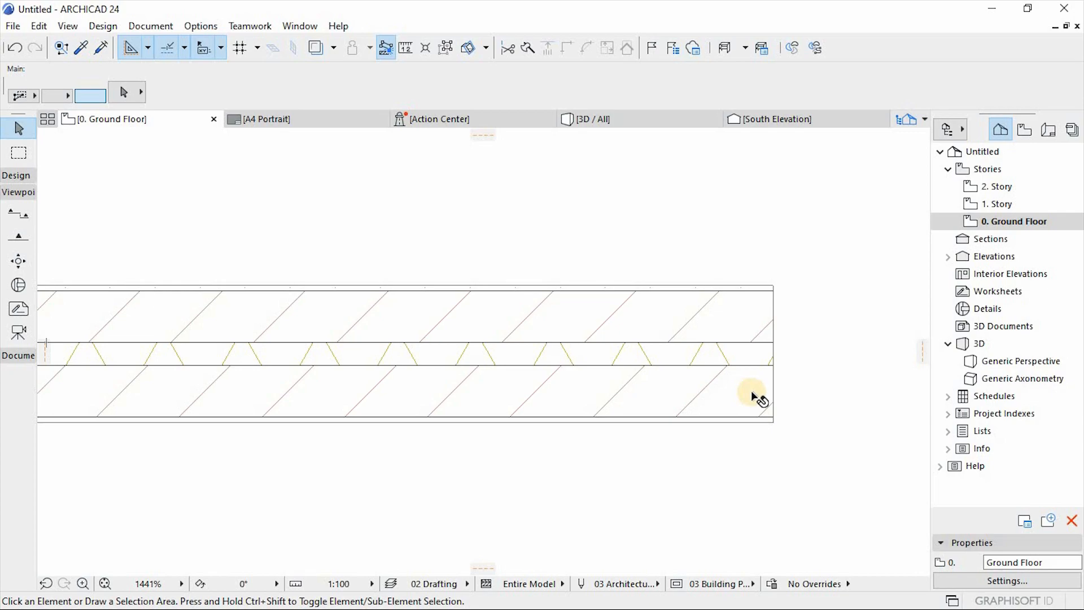
scroll(756, 396, "down", 1)
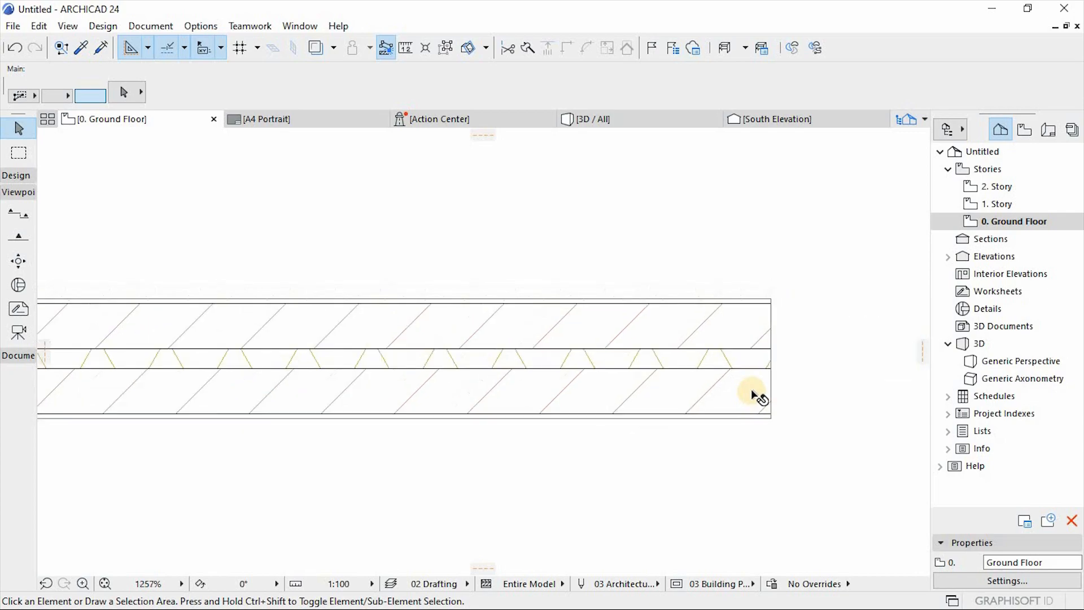
left_click(655, 326)
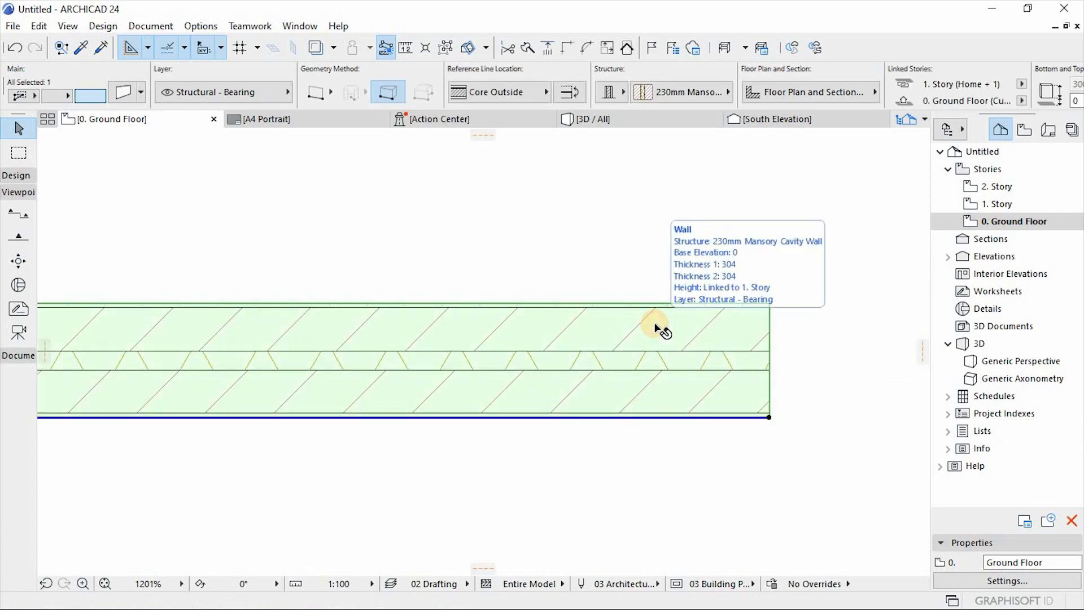
left_click(199, 25)
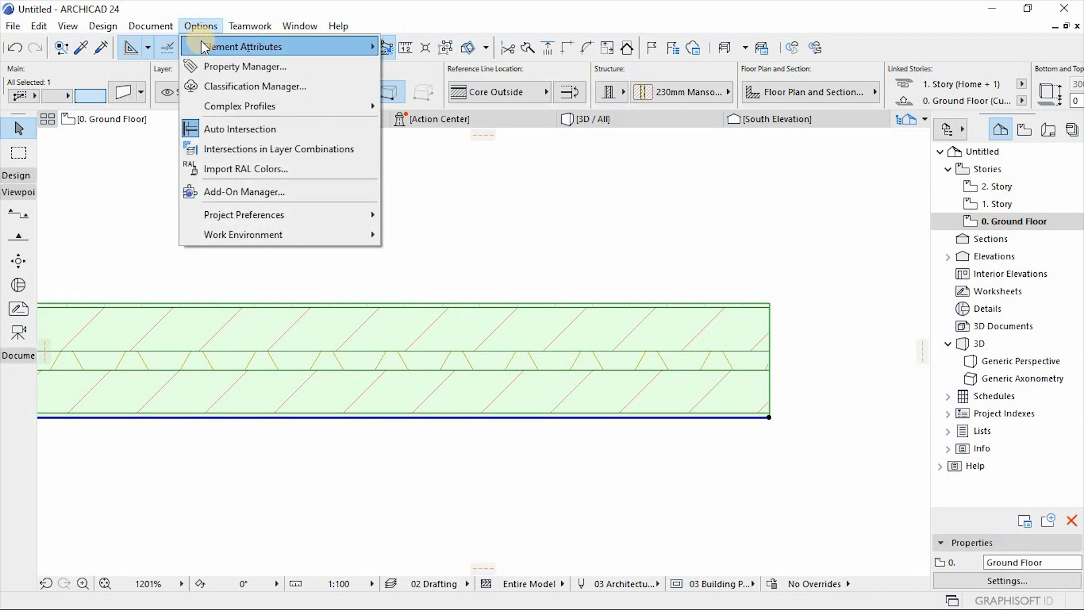
mouse_move(201, 43)
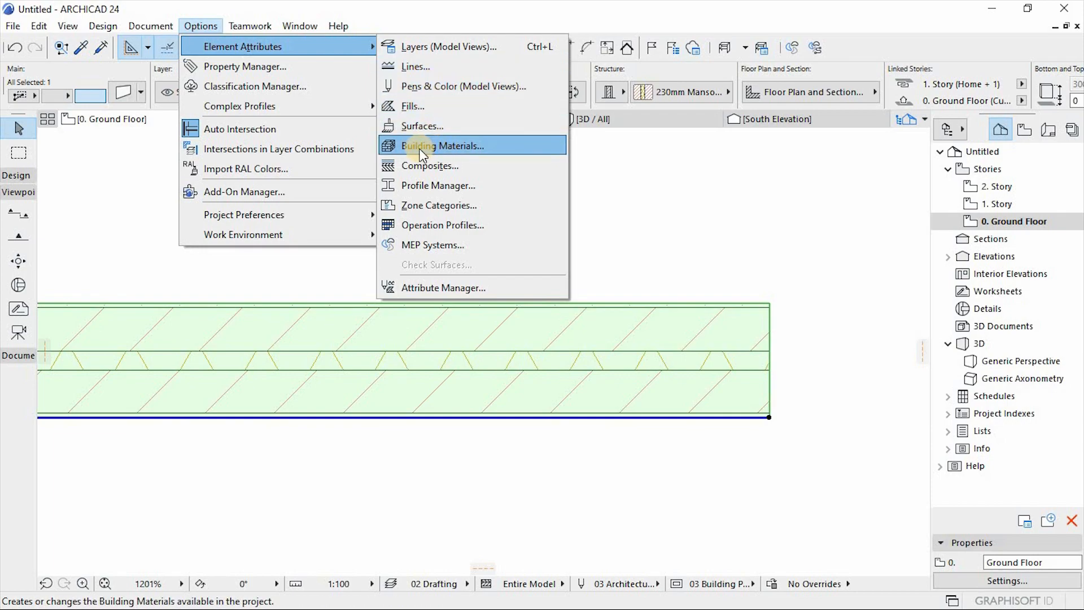
left_click(409, 106)
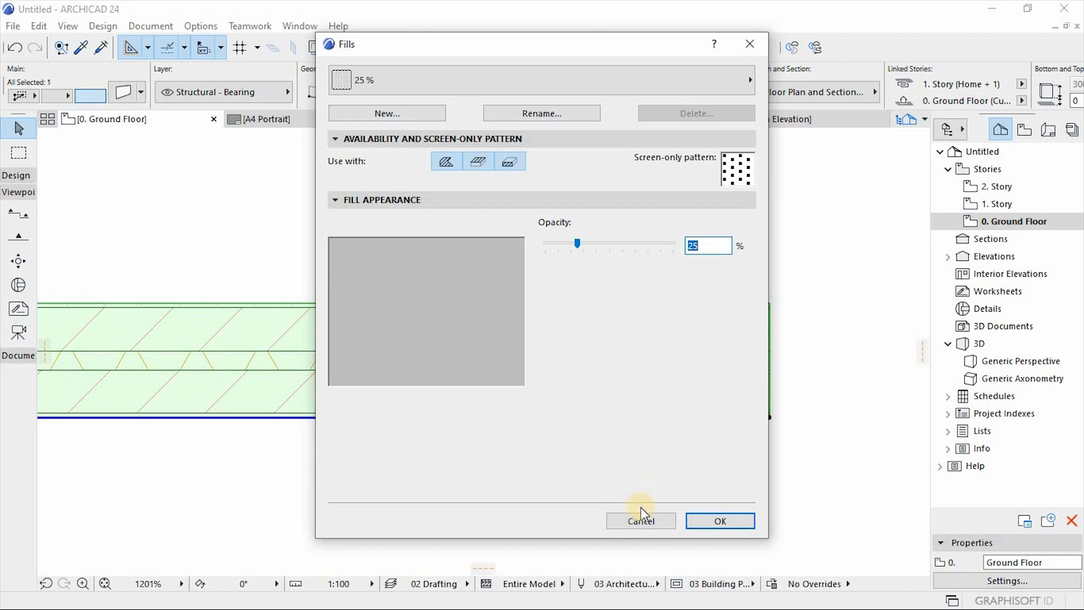
left_click(638, 522)
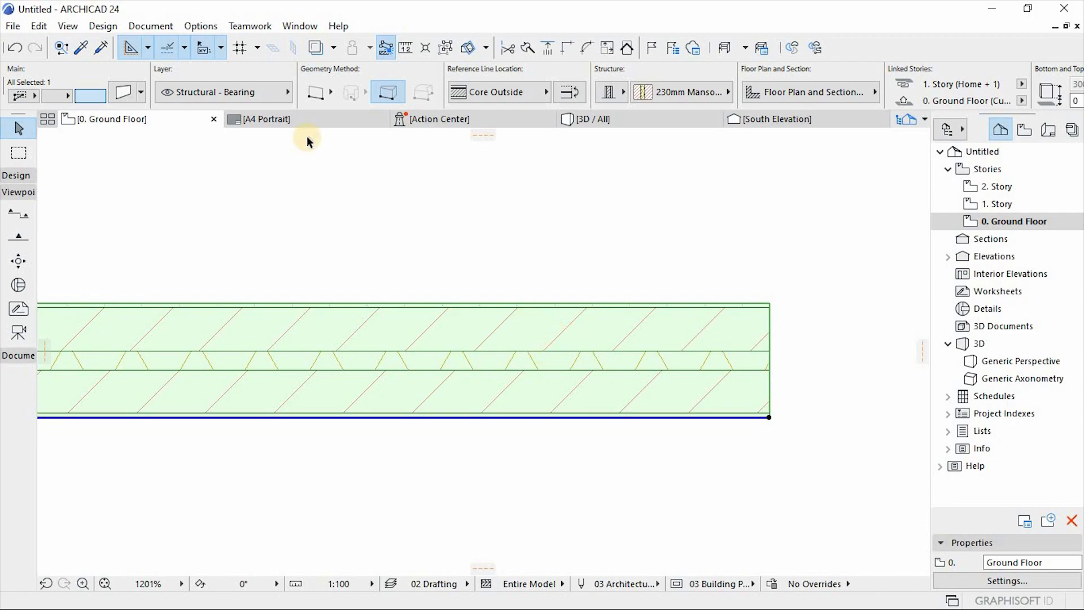
Review the building materials used in the wall, including the cut fill assigned to Brick, and deselect the wall.
left_click(199, 25)
mouse_move(203, 45)
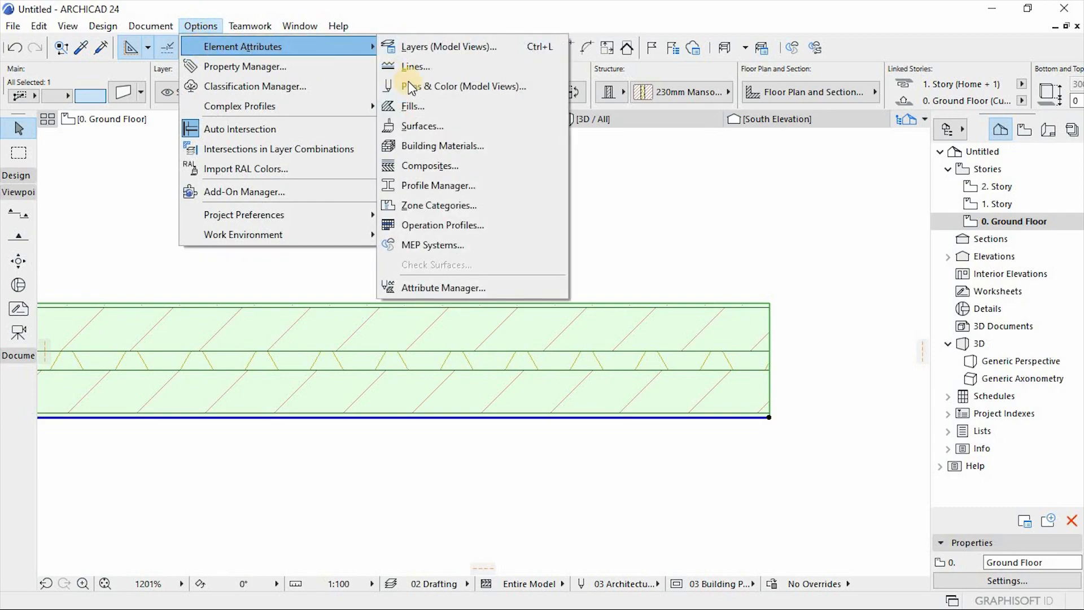
left_click(440, 148)
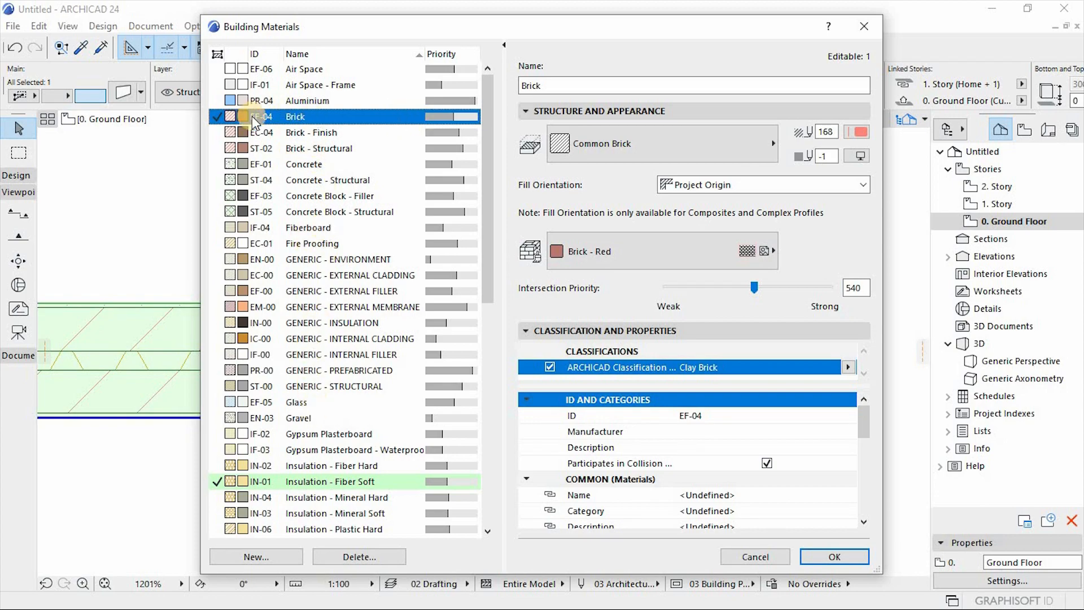
left_click_drag(489, 93, 504, 199)
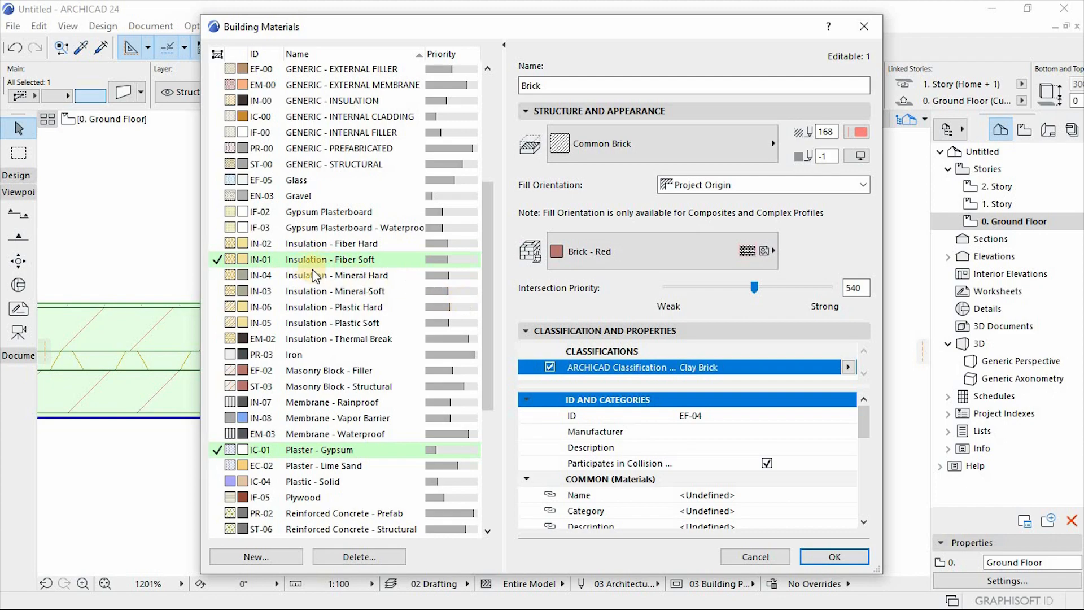
left_click_drag(486, 285, 491, 184)
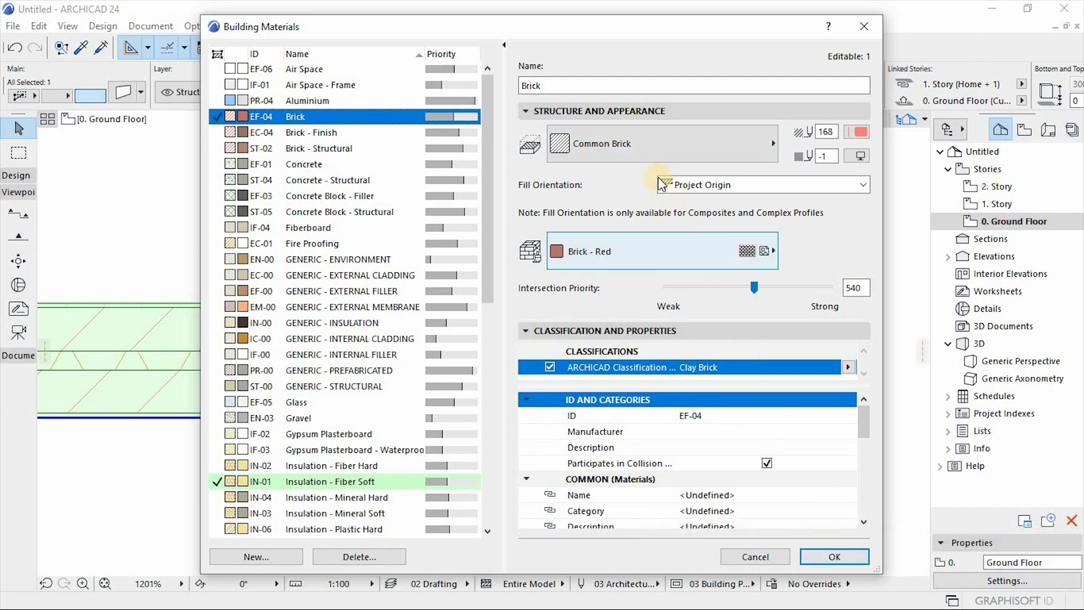
left_click(823, 557)
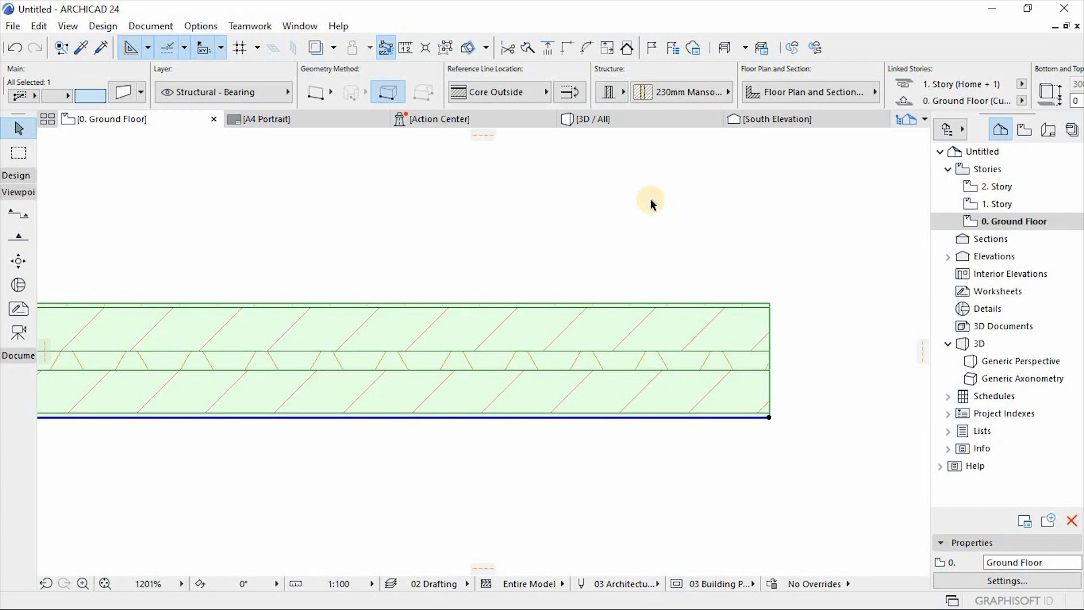
key("Escape")
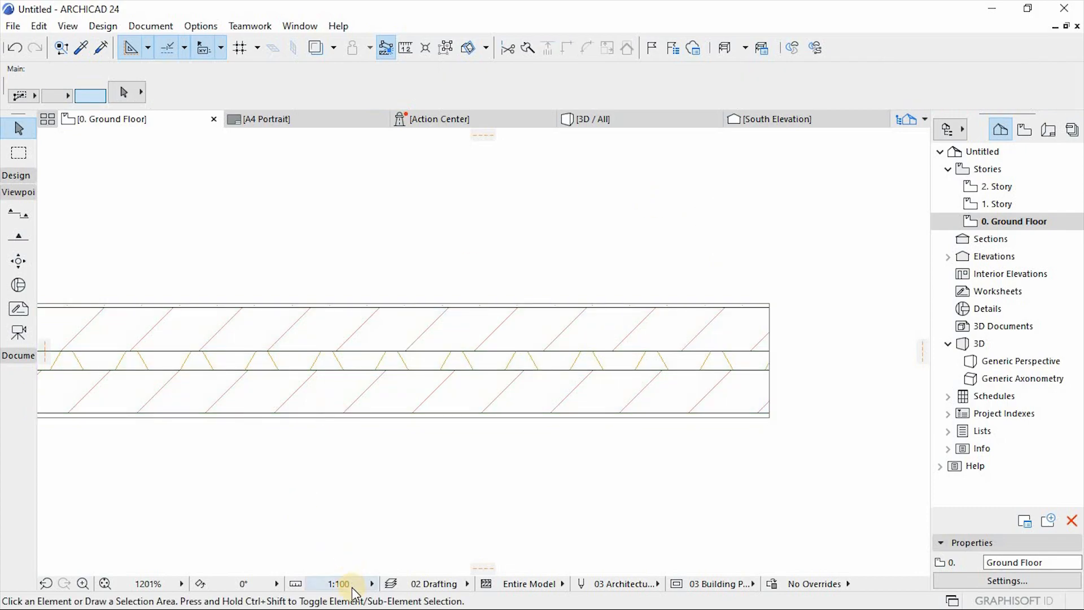
Set the floor plan scale to 1:50 and check the wall's hatching at that scale.
left_click(371, 584)
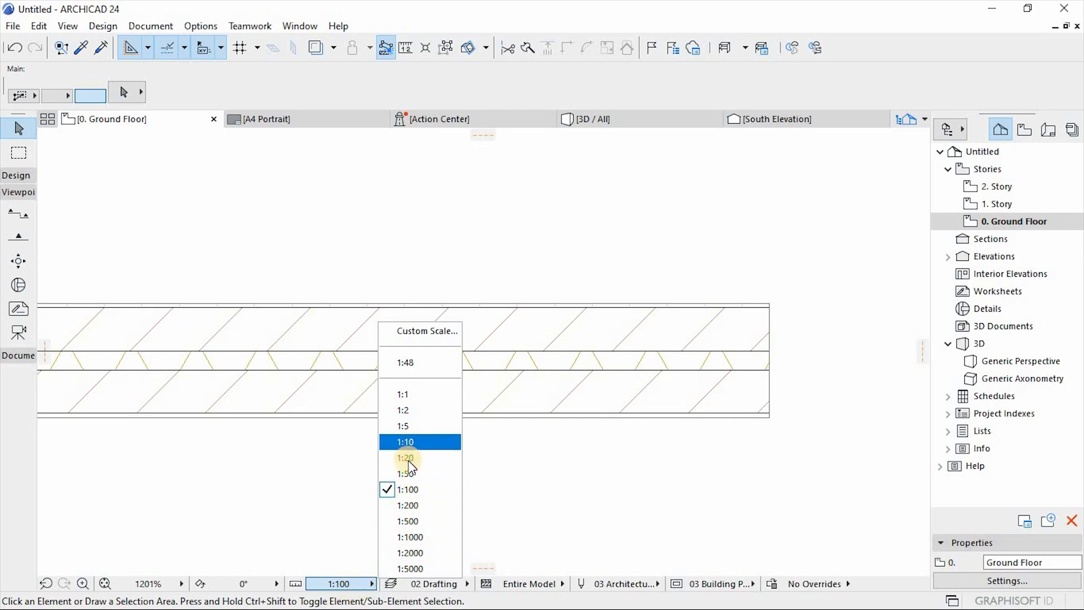
left_click(415, 477)
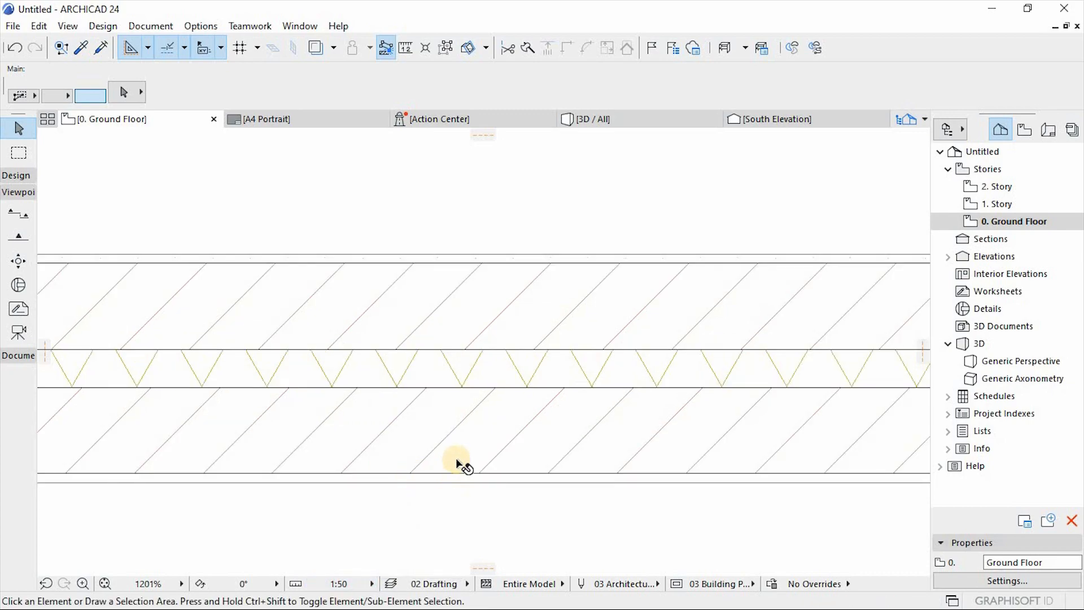
scroll(459, 464, "down", 5)
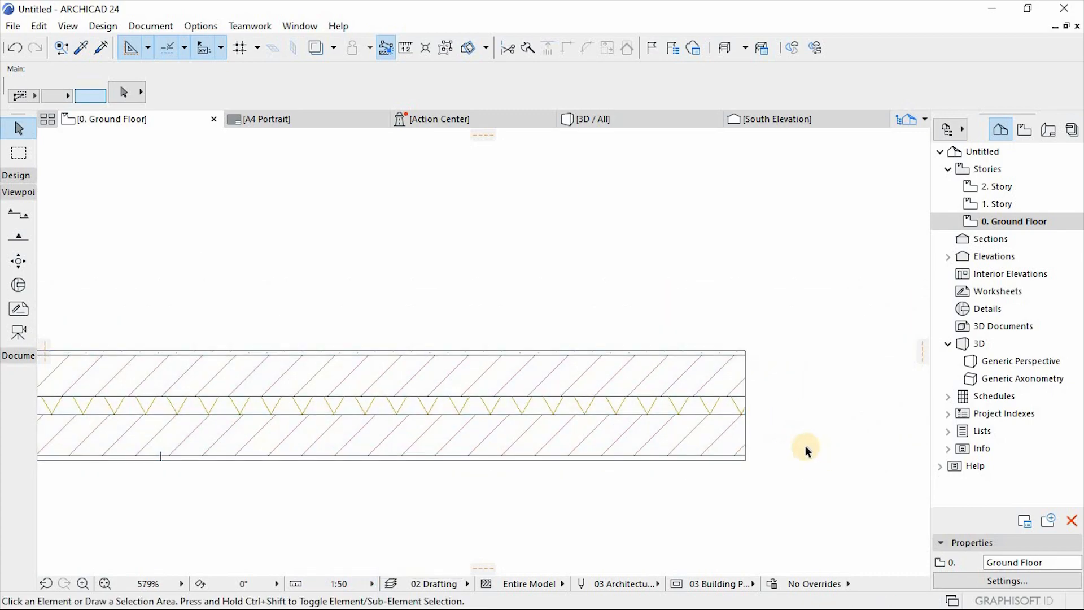
scroll(805, 446, "down", 5)
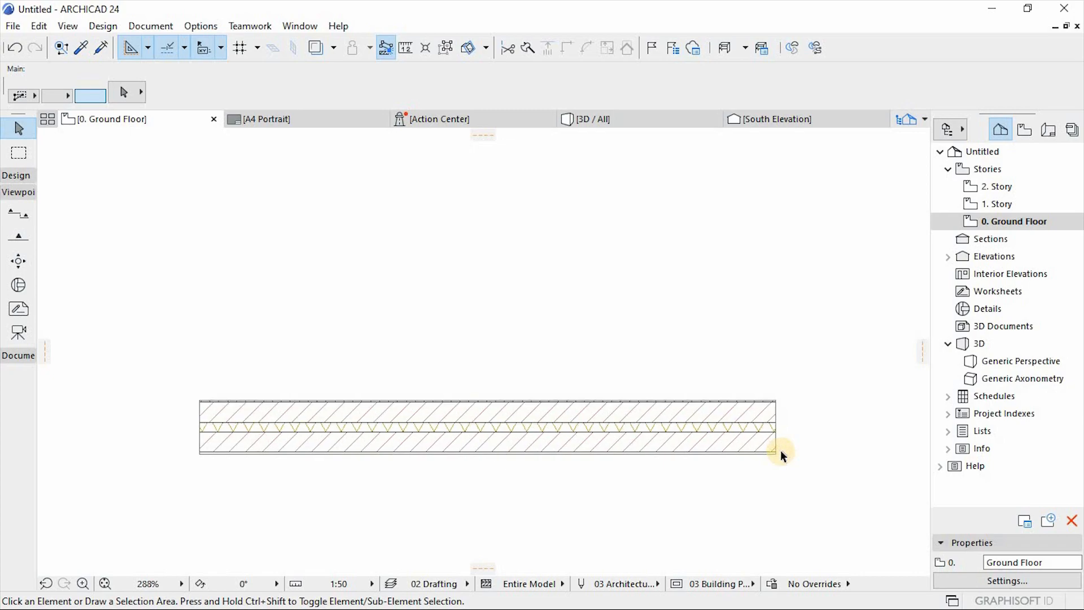
scroll(780, 450, "up", 5)
scroll(760, 412, "up", 3)
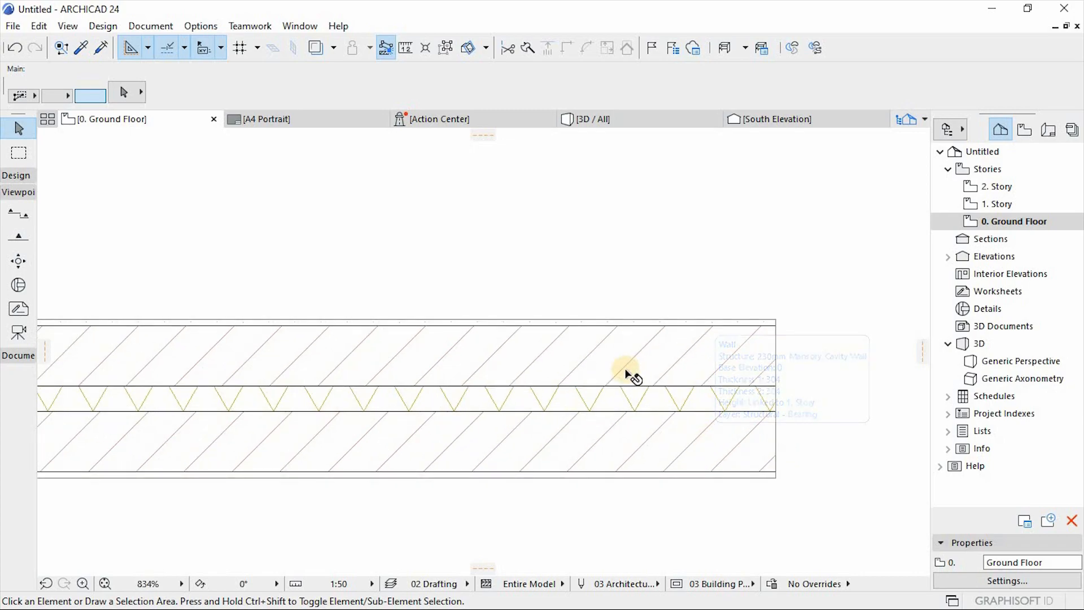
Select the wall and set the horizontal and vertical spacing of the Common Brick vectorial fill to 0.90 mm.
left_click(566, 357)
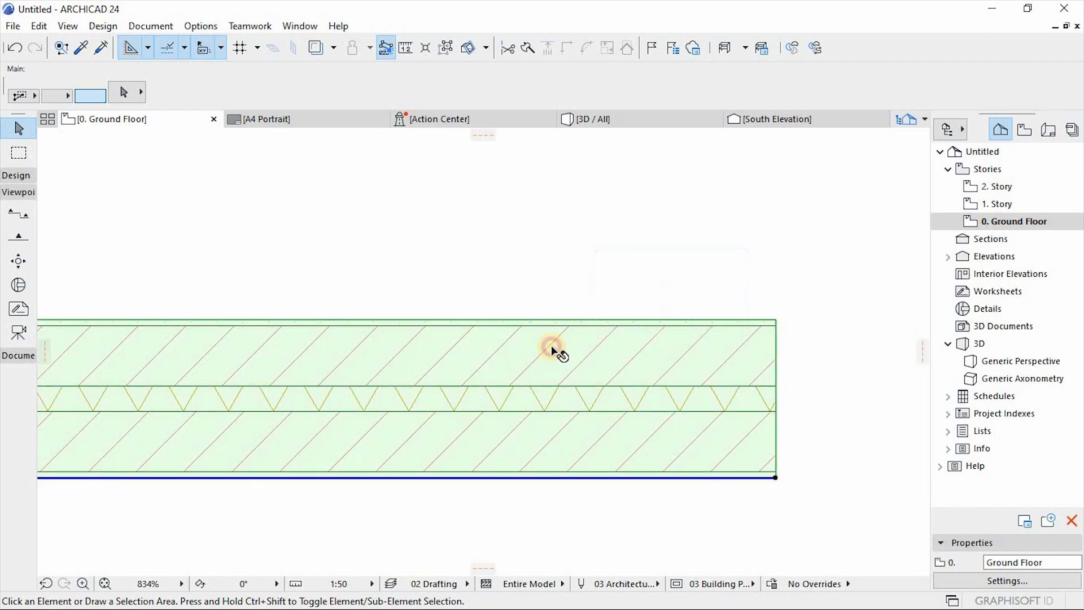
left_click(199, 26)
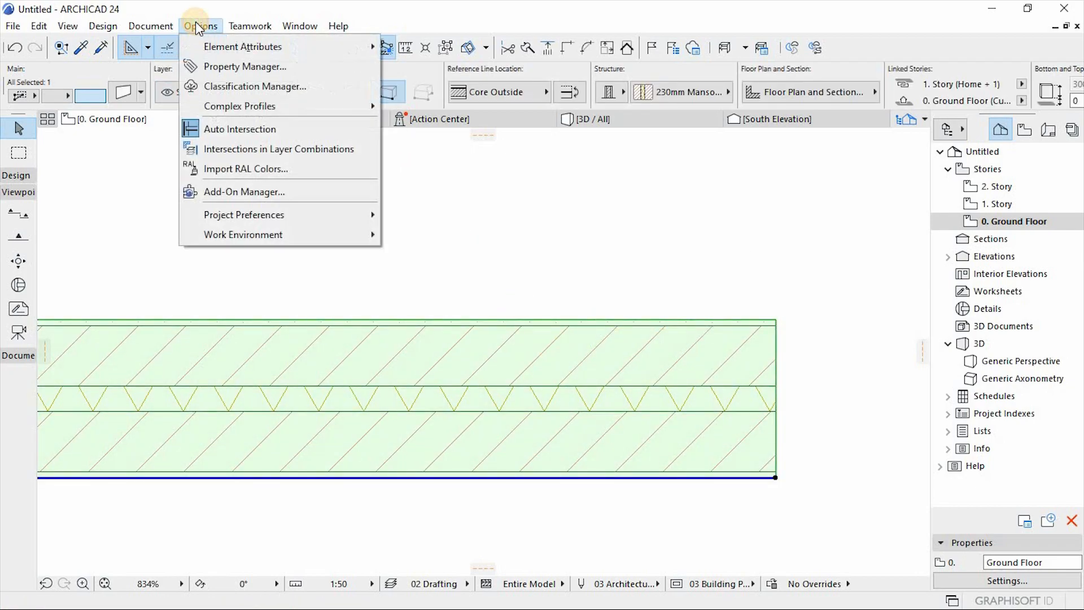
mouse_move(201, 45)
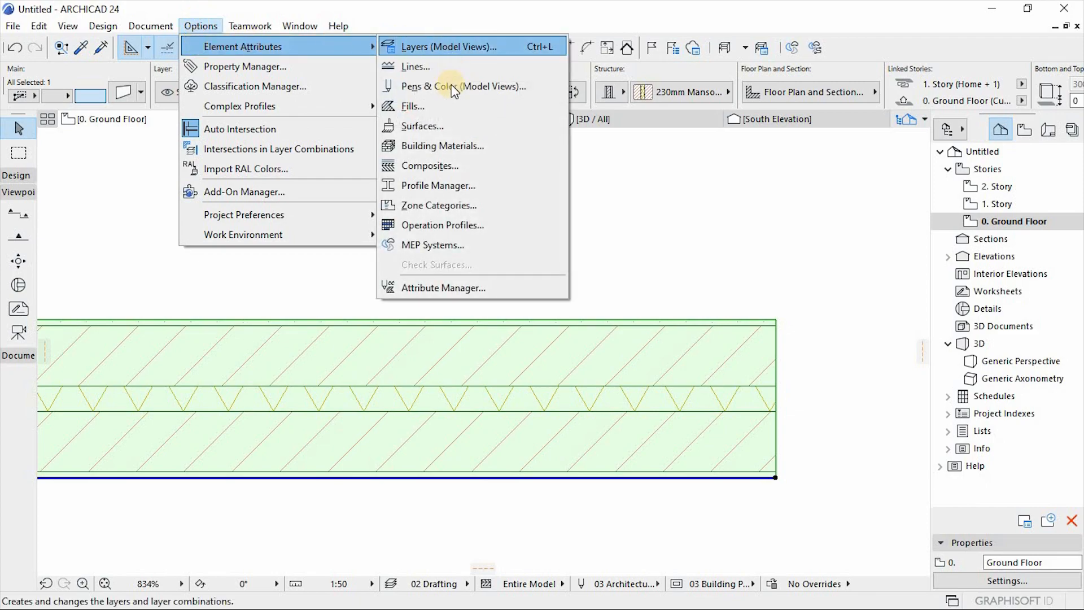
left_click(420, 107)
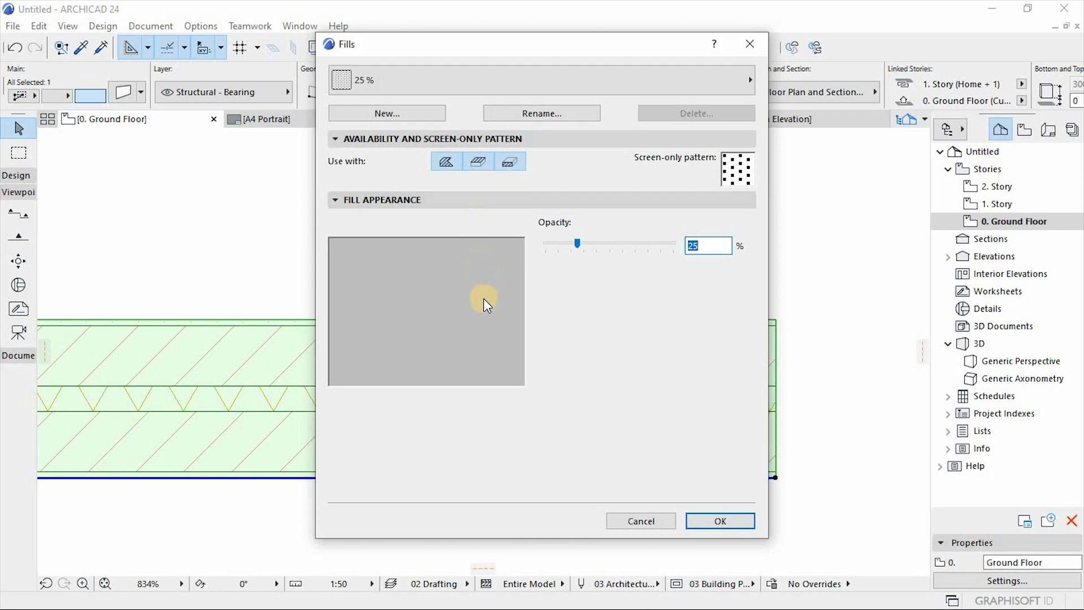
left_click(706, 84)
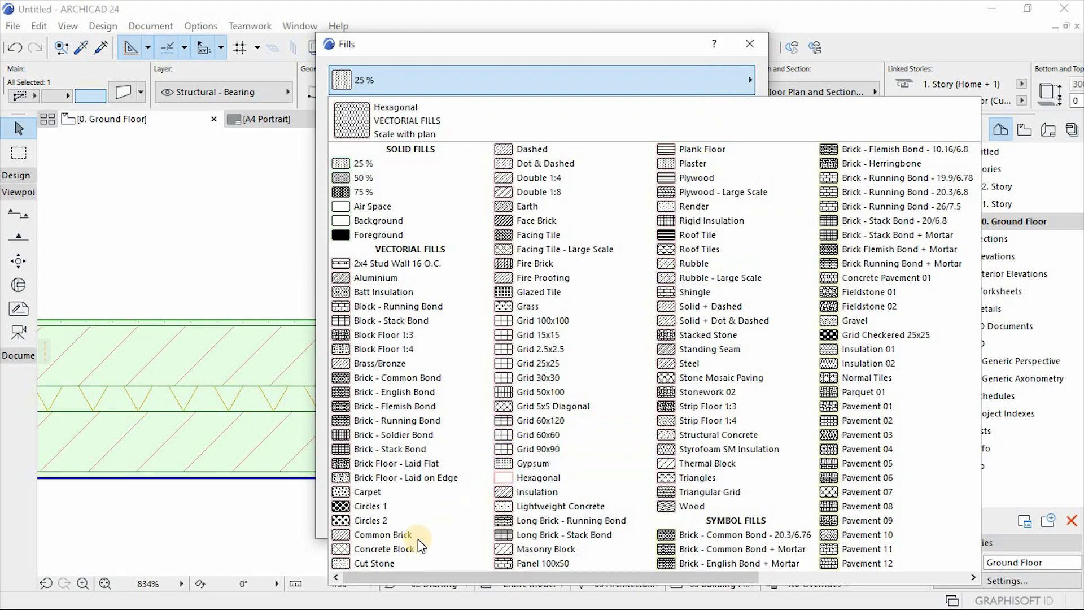
left_click(384, 534)
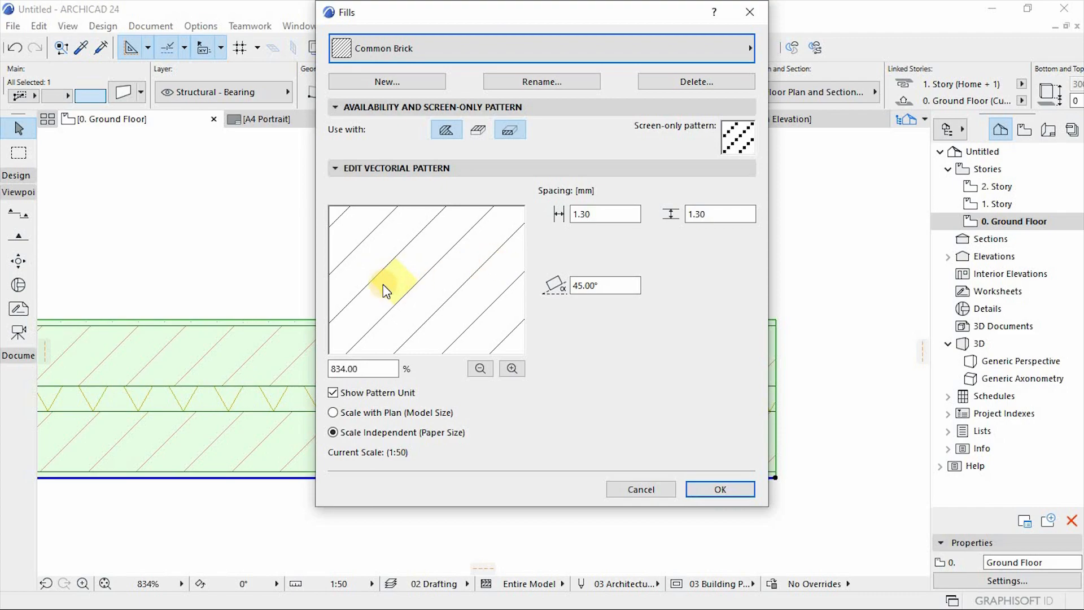
double_click(575, 215)
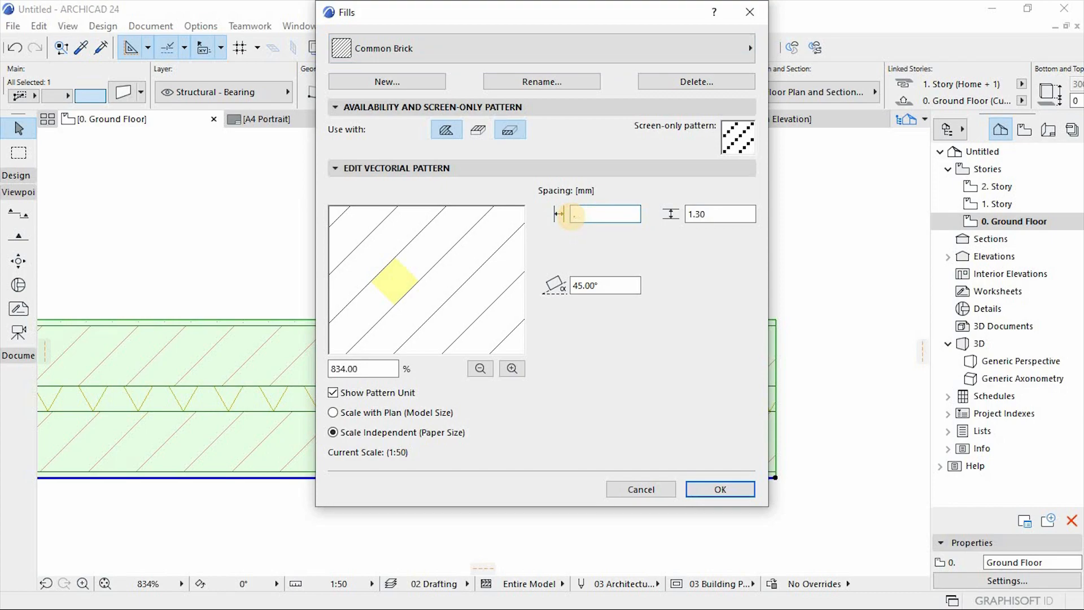
type(".9")
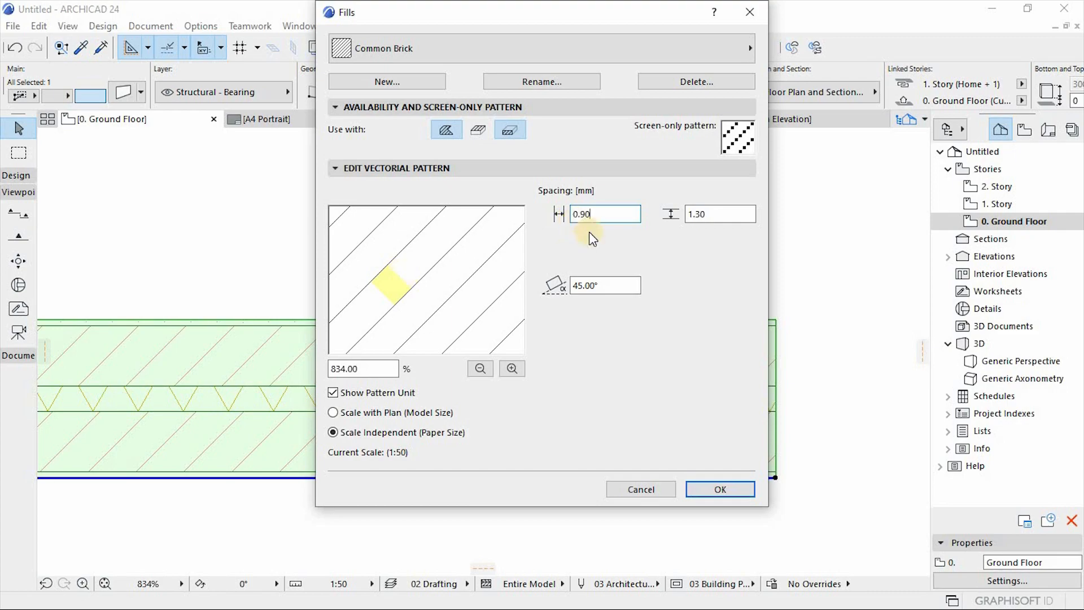
double_click(709, 215)
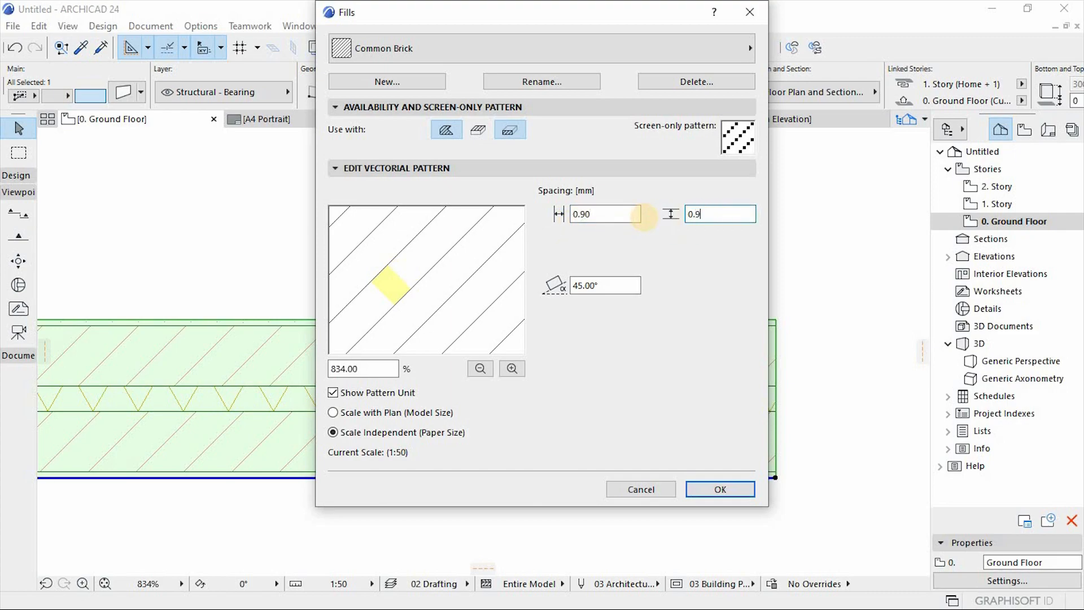
left_click(613, 214)
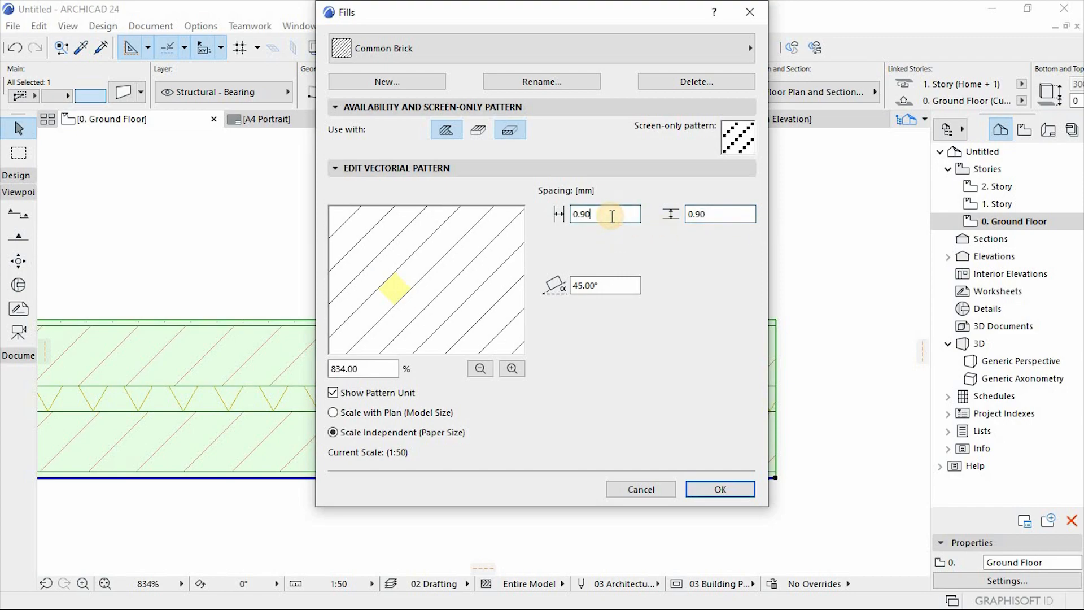
left_click(710, 490)
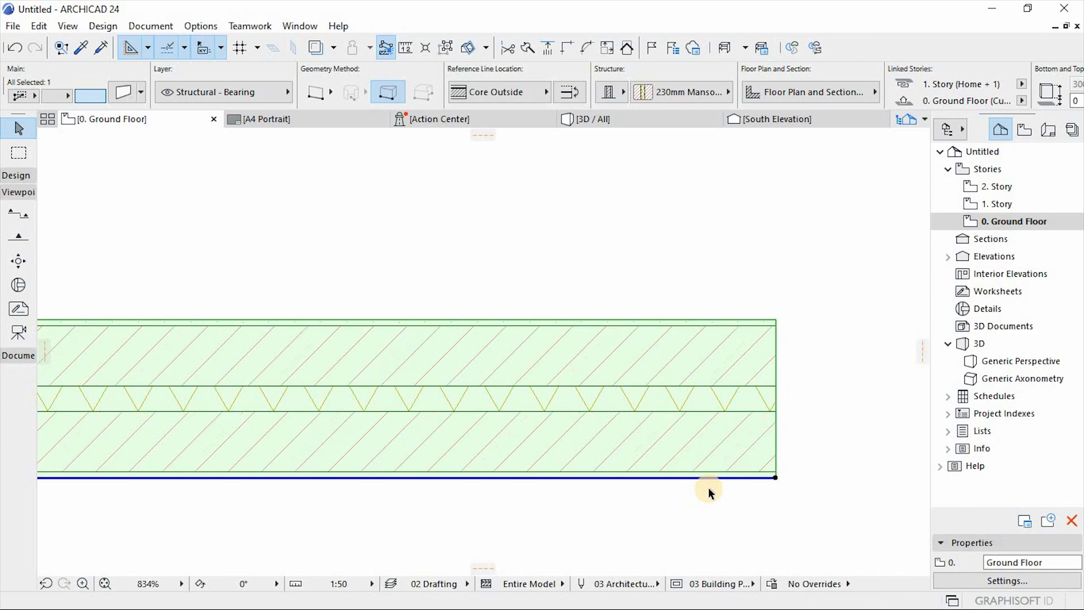
Deselect the wall and examine the brick hatching along its length and near its end on the floor plan.
scroll(725, 286, "down", 2)
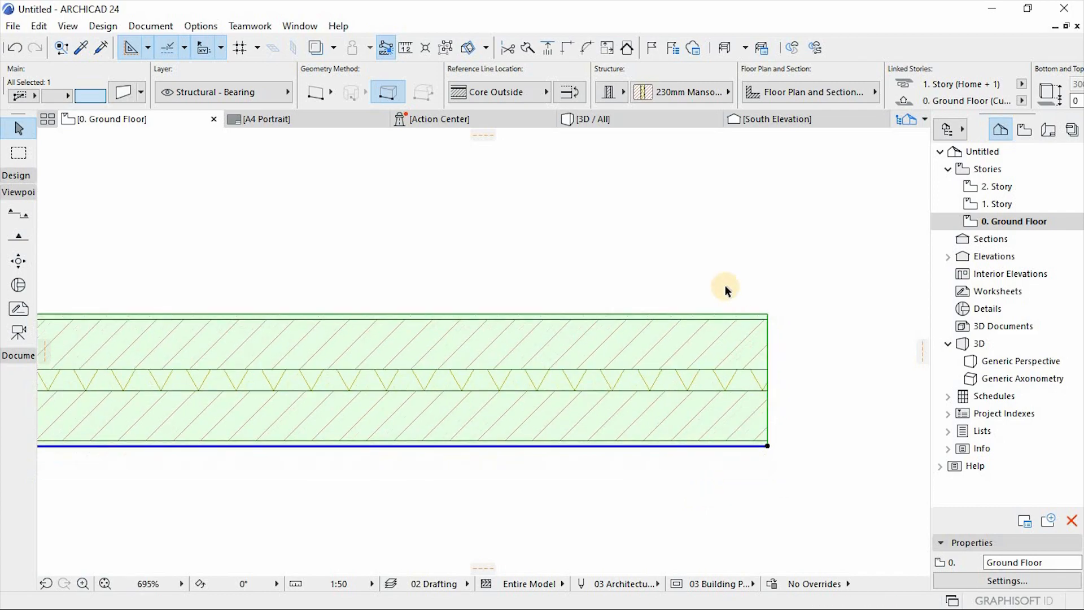
left_click(687, 462)
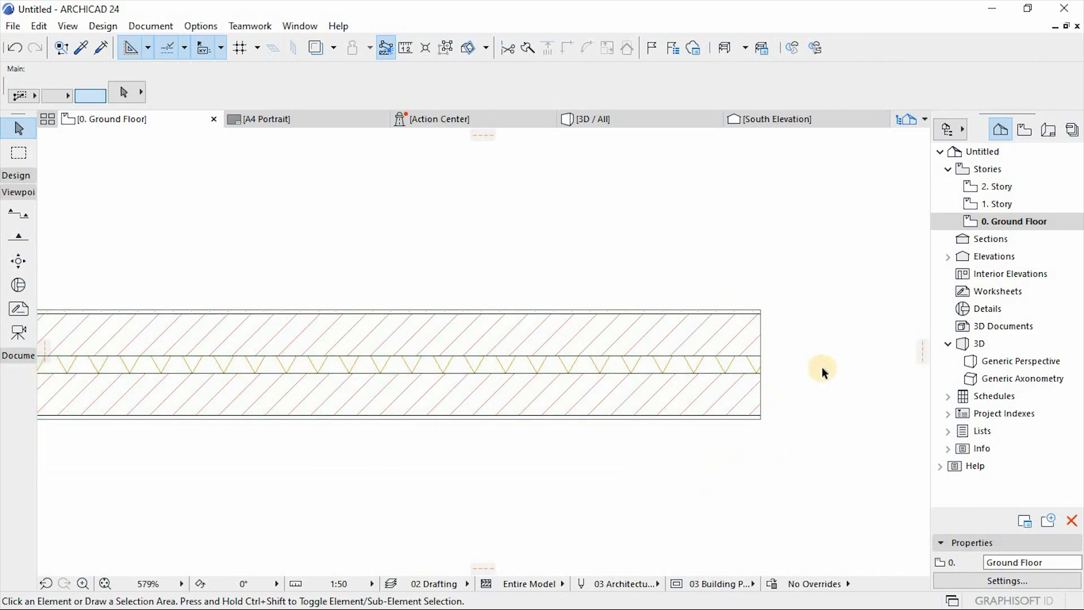
scroll(823, 372, "down", 4)
scroll(706, 413, "up", 2)
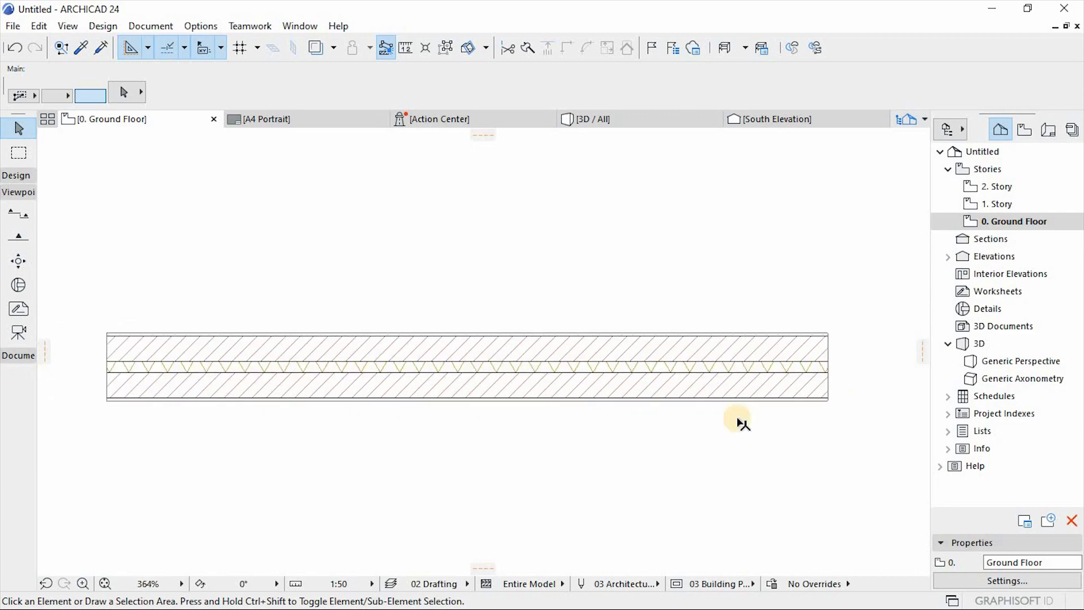
scroll(693, 404, "up", 2)
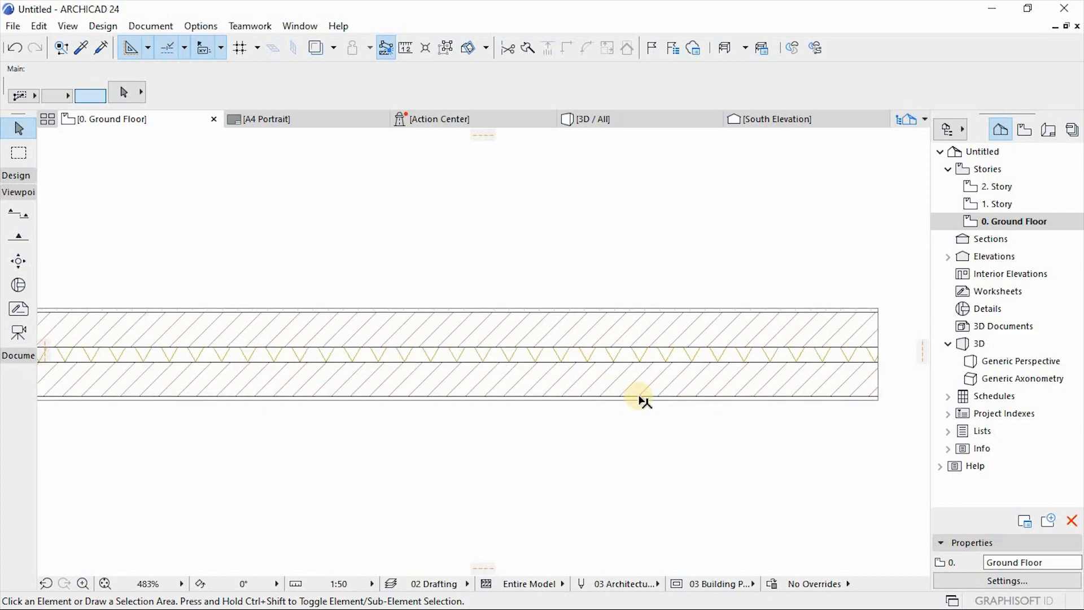
scroll(607, 405, "down", 3)
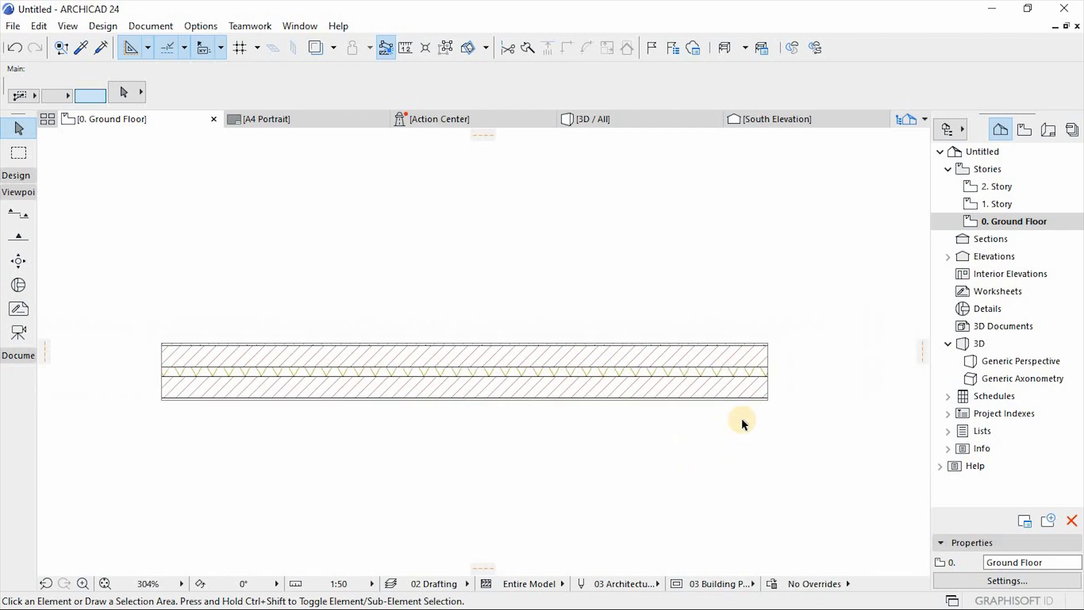
scroll(741, 419, "up", 2)
scroll(745, 339, "up", 2)
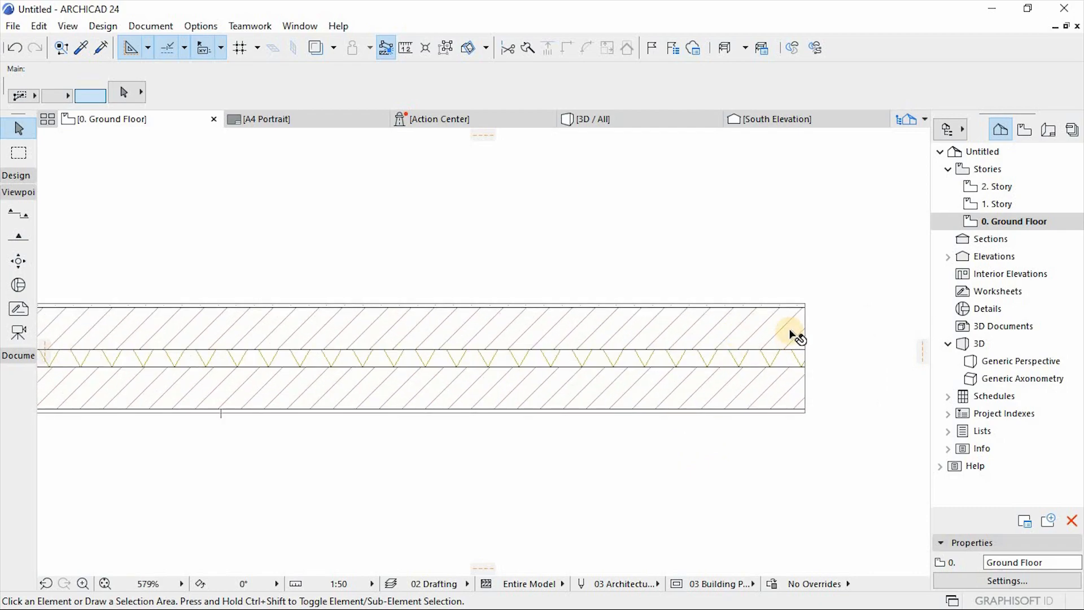
scroll(791, 334, "up", 2)
scroll(721, 354, "up", 3)
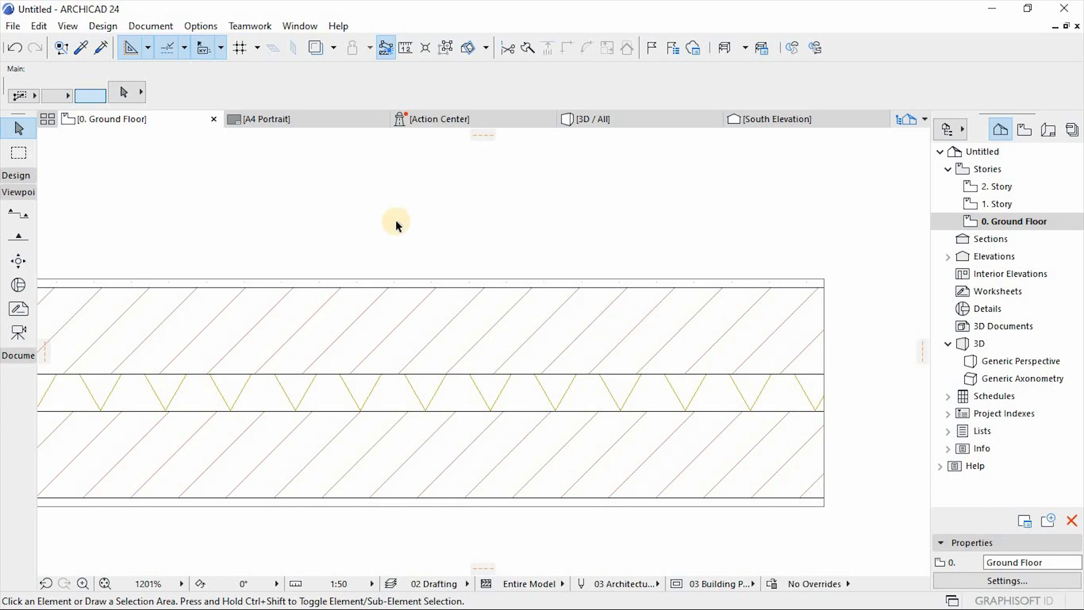
Select the wall, set the cut fill pen of the Brick building material to 2, and deselect the wall.
left_click(374, 322)
left_click(200, 26)
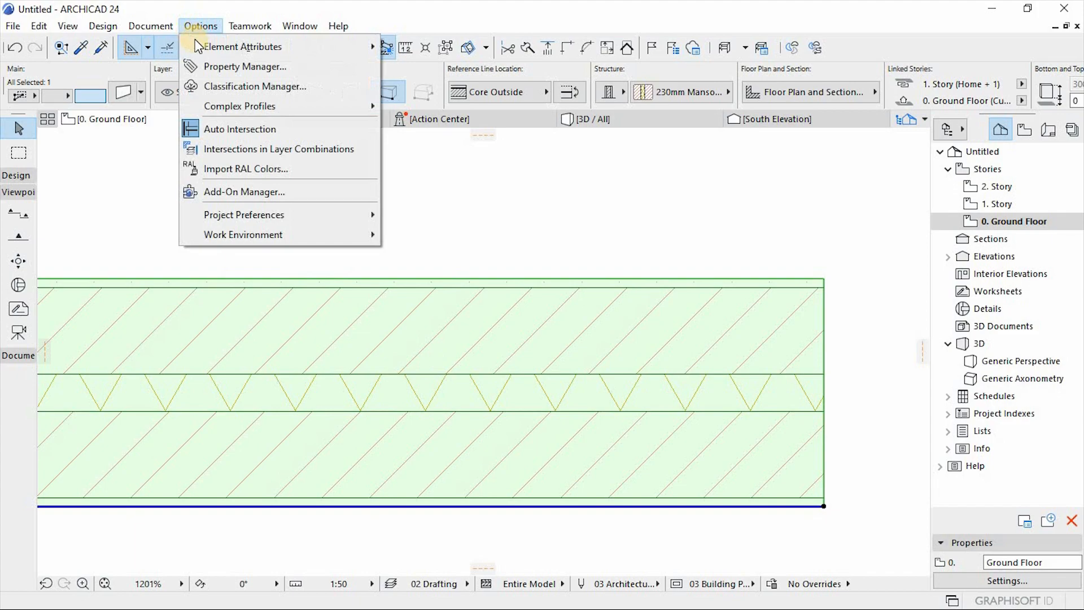
mouse_move(362, 47)
left_click(448, 145)
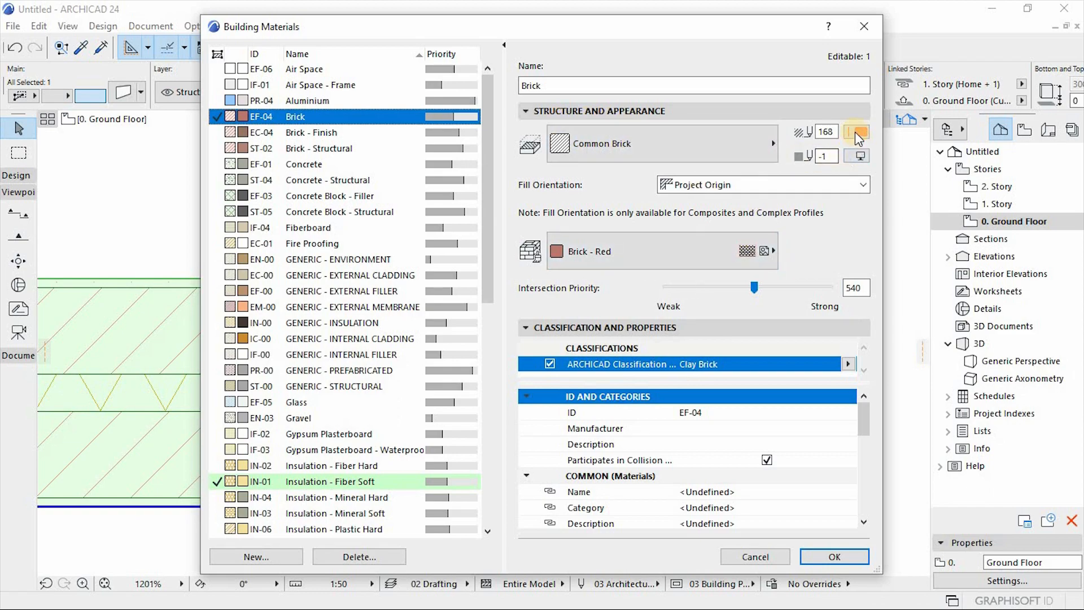
left_click(802, 134)
left_click(860, 133)
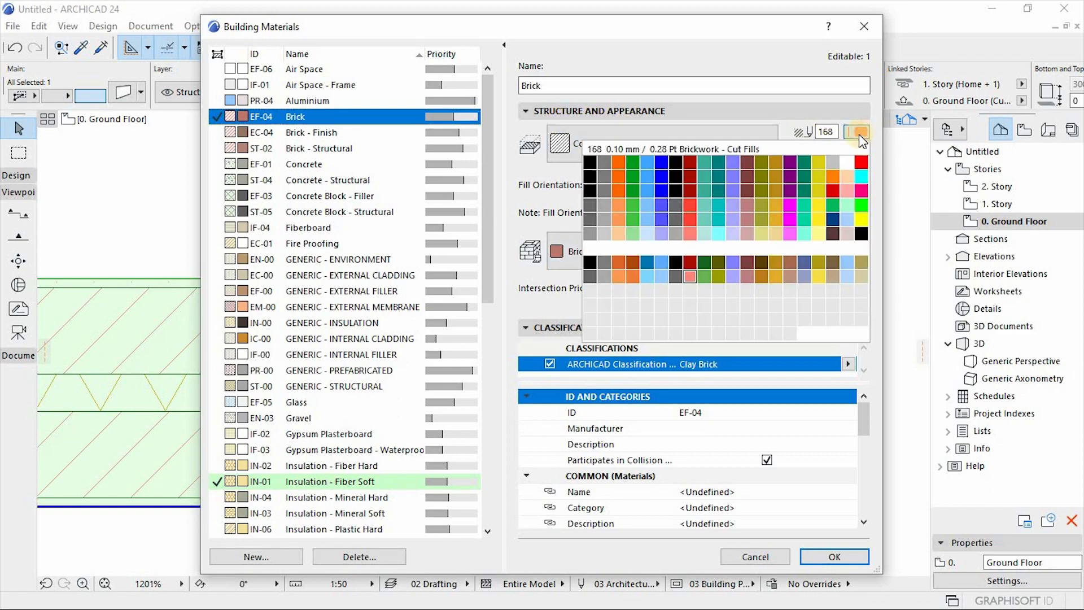
left_click(603, 165)
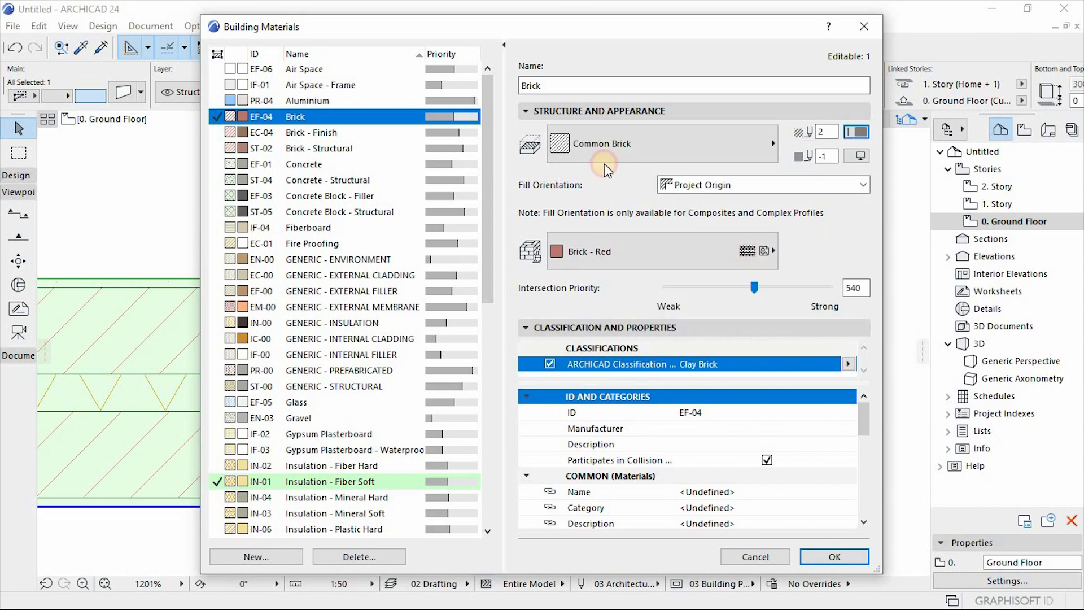
left_click(842, 557)
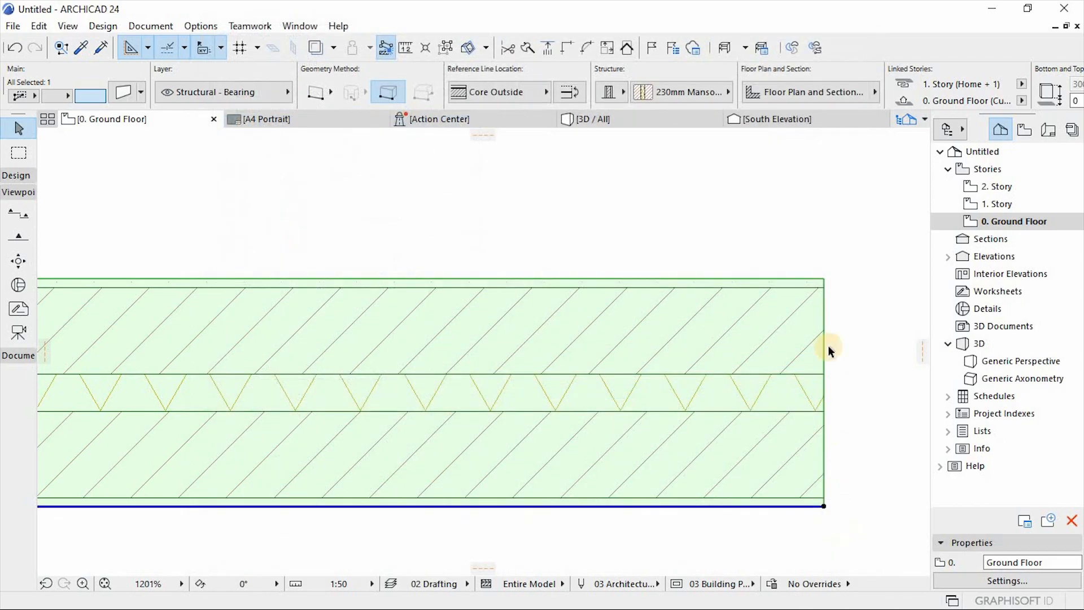
left_click(798, 244)
scroll(849, 303, "down", 3)
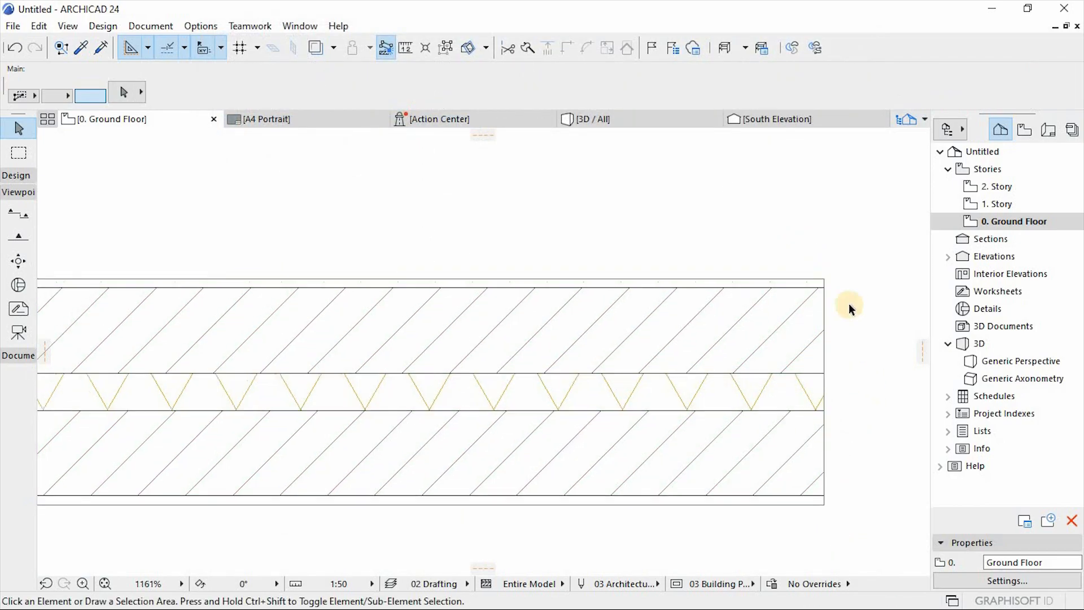
scroll(848, 303, "down", 1)
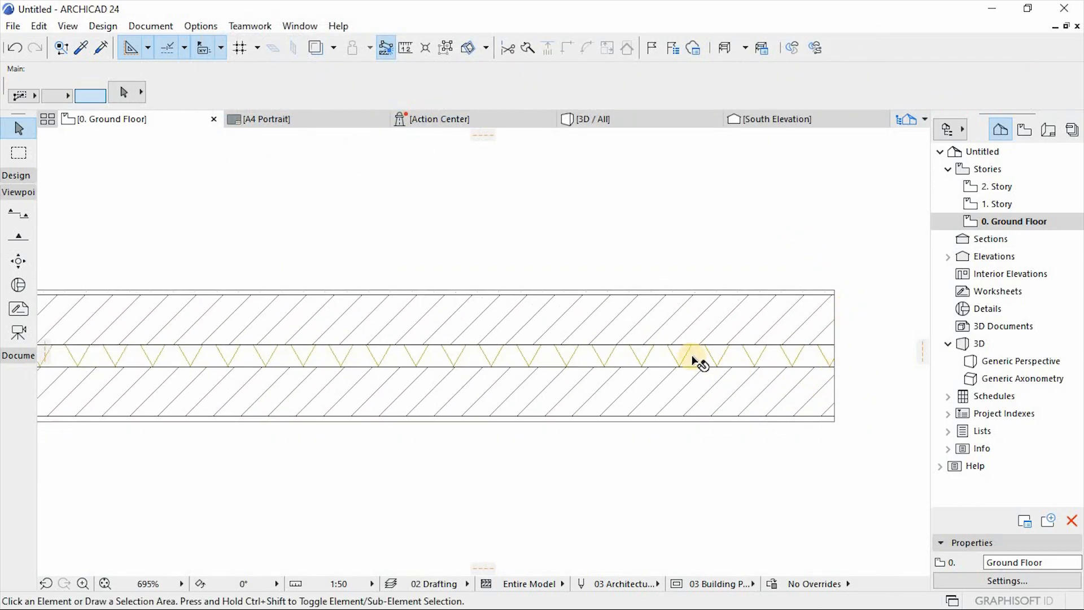
Select the wall, set the cut fill pen of the Insulation - Fiber Soft building material to 2, and deselect the wall.
left_click(610, 358)
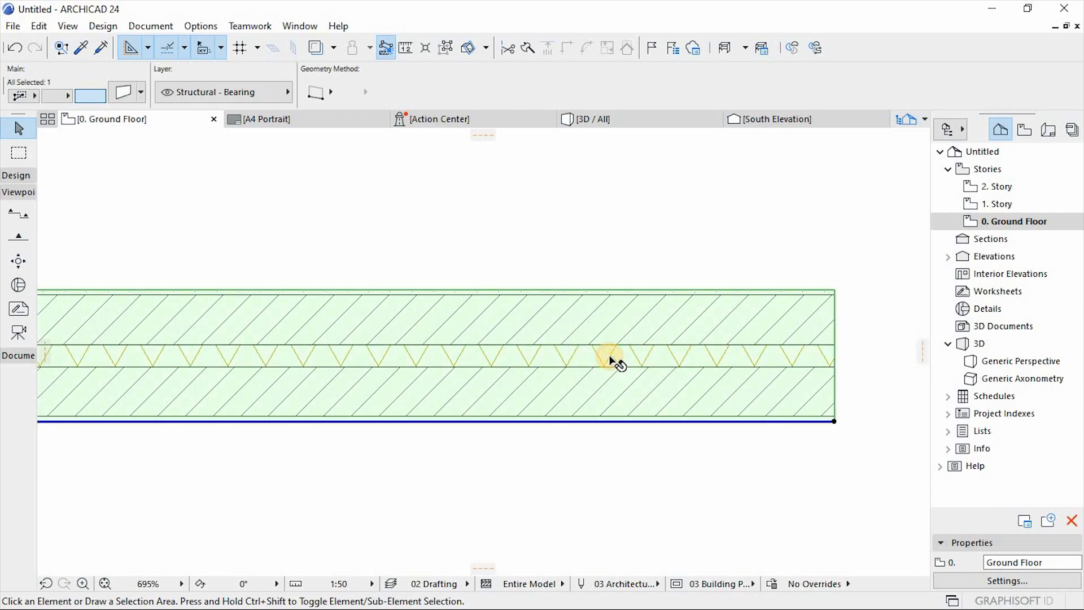
right_click(610, 326)
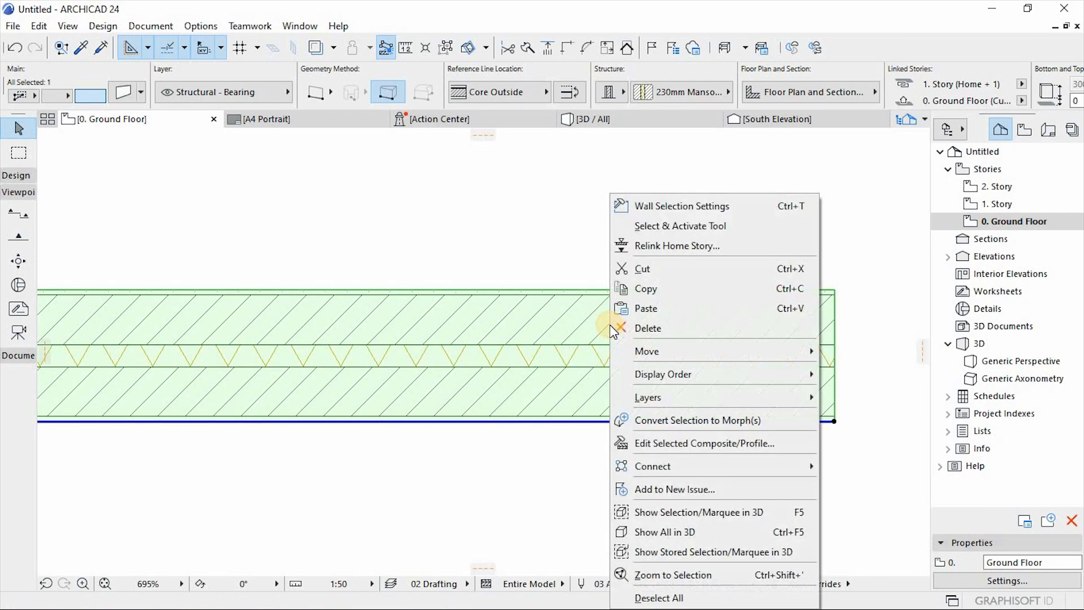
left_click(393, 199)
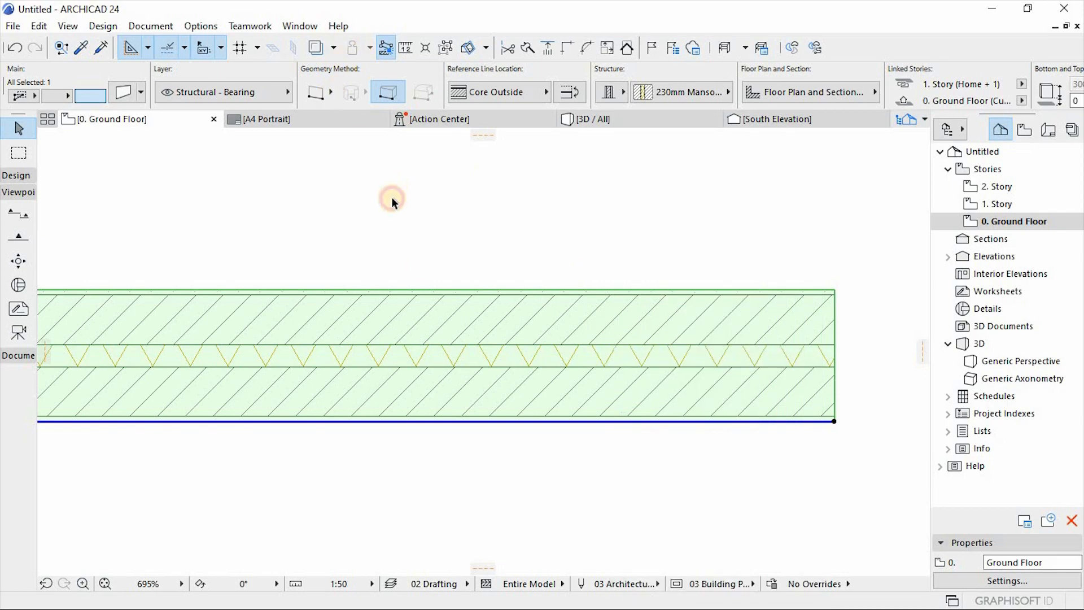
left_click(200, 27)
mouse_move(203, 45)
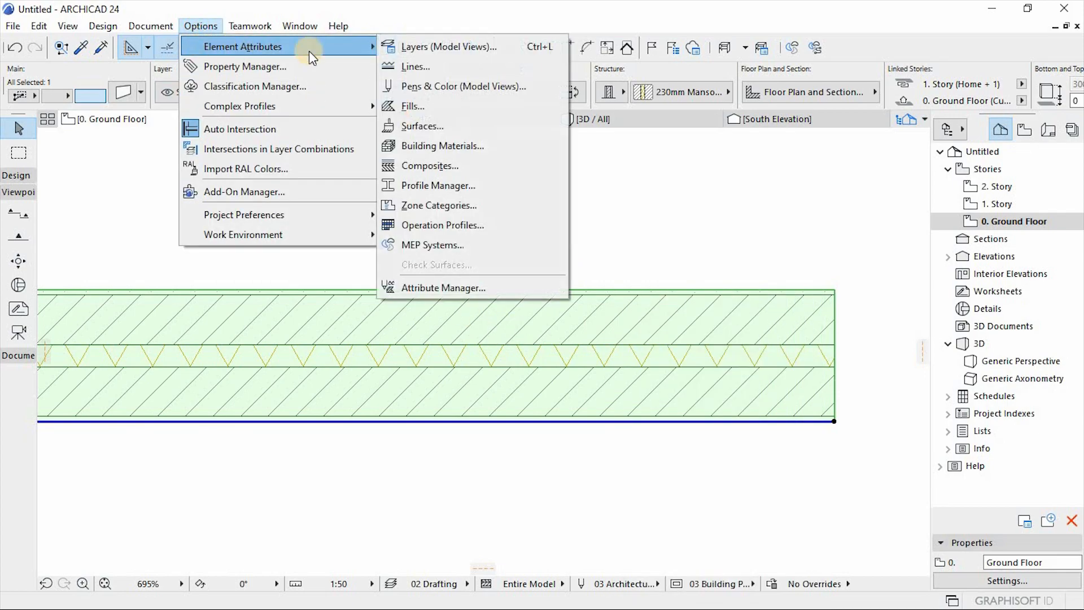
left_click(423, 145)
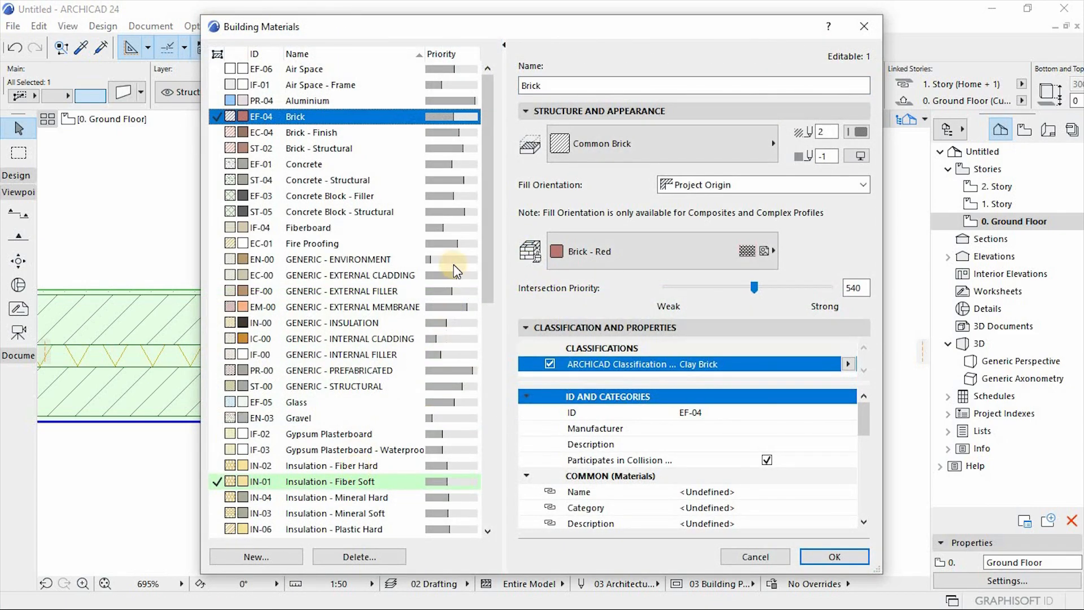
scroll(492, 210, "down", 5)
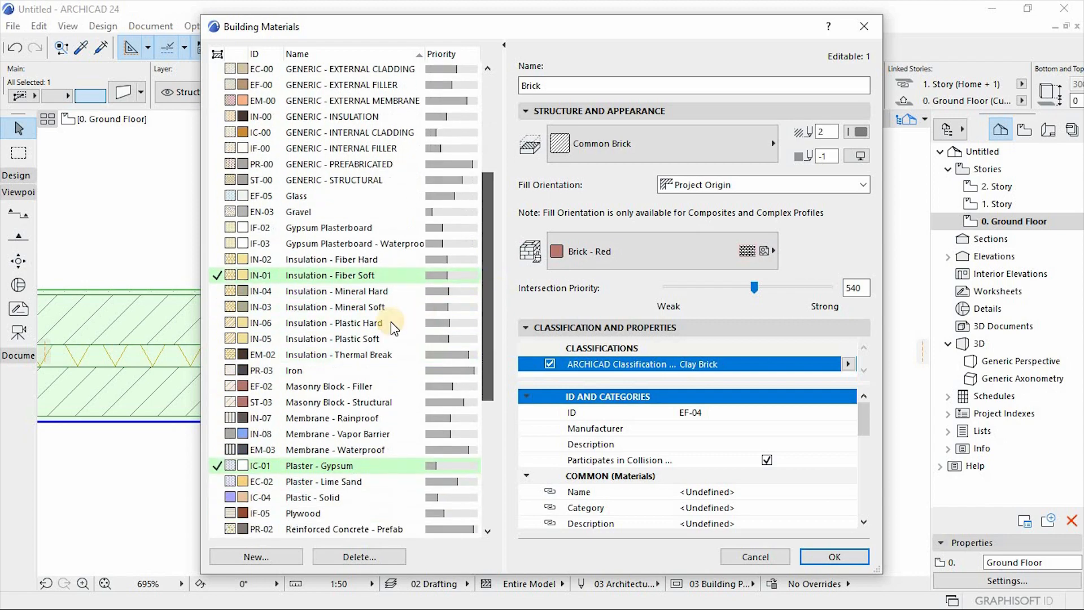
left_click(340, 276)
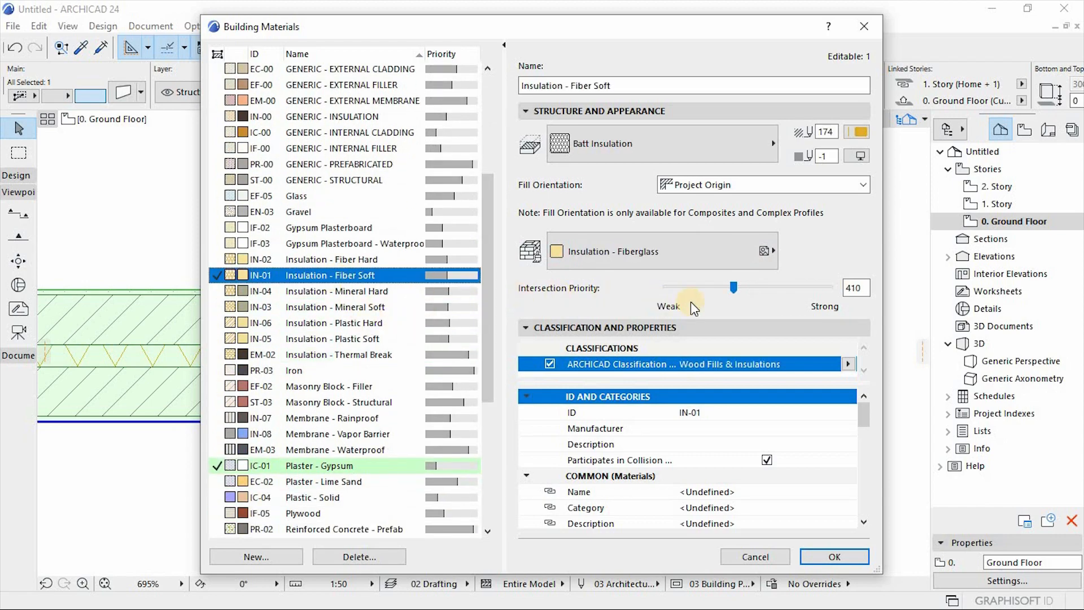
left_click(855, 132)
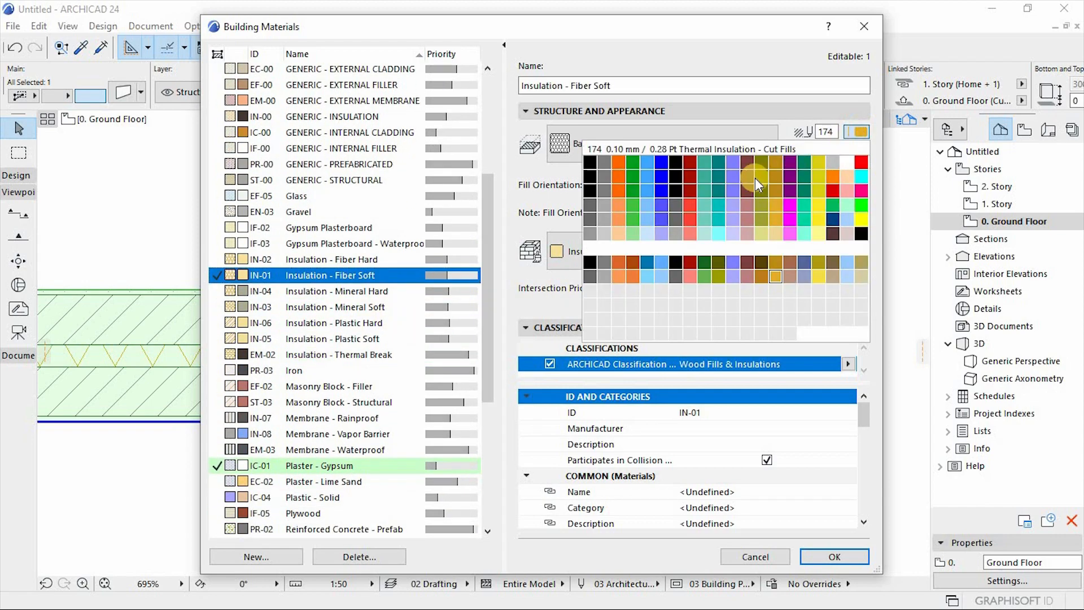
left_click(603, 163)
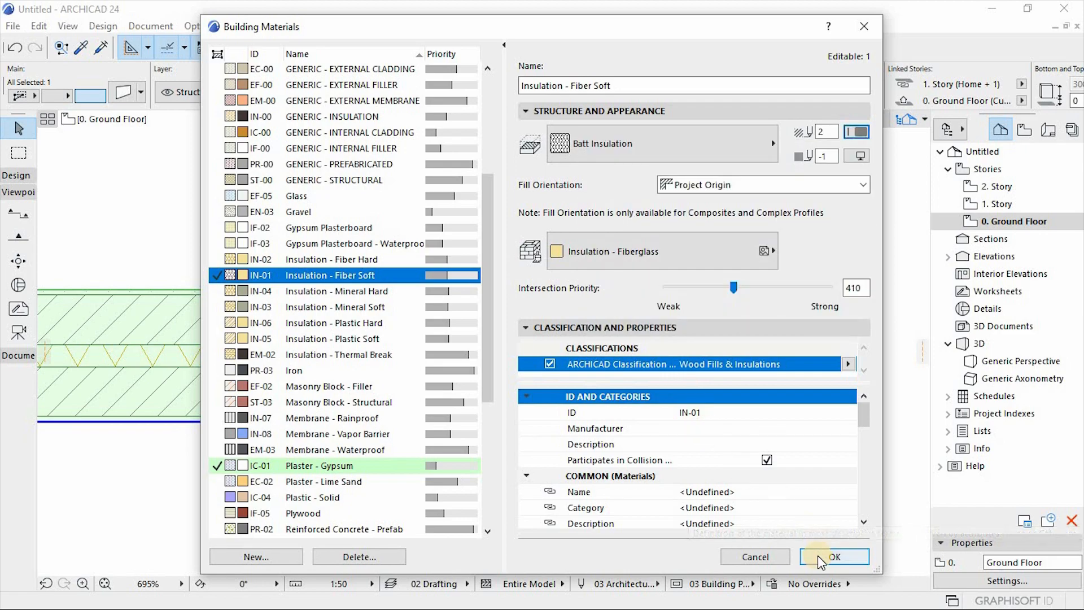
key("Escape")
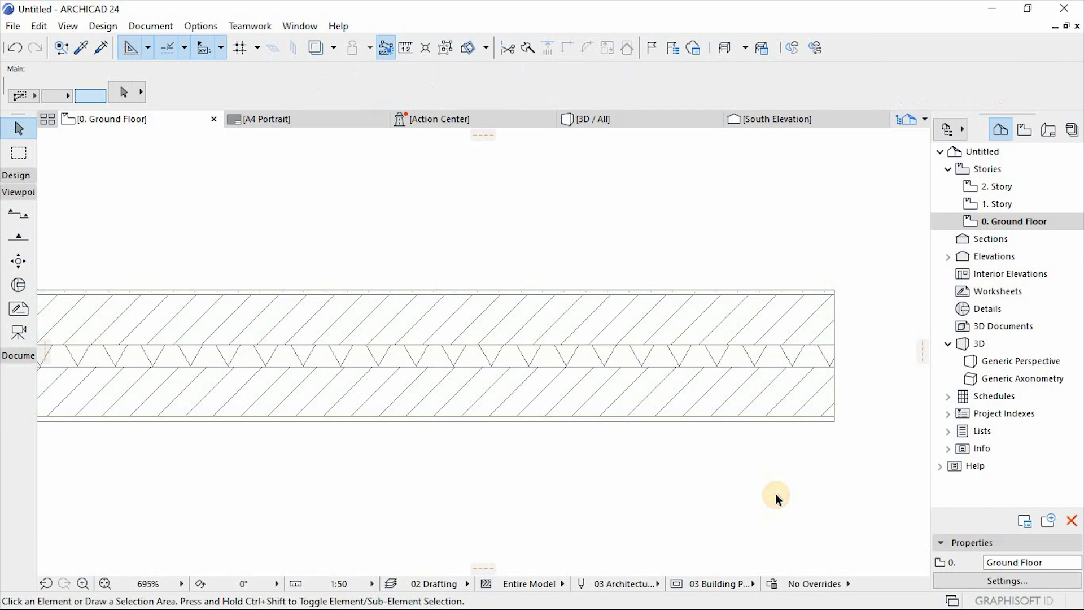
Examine the brick and insulation hatching along the wall and at its end on the floor plan.
scroll(760, 332, "down", 3)
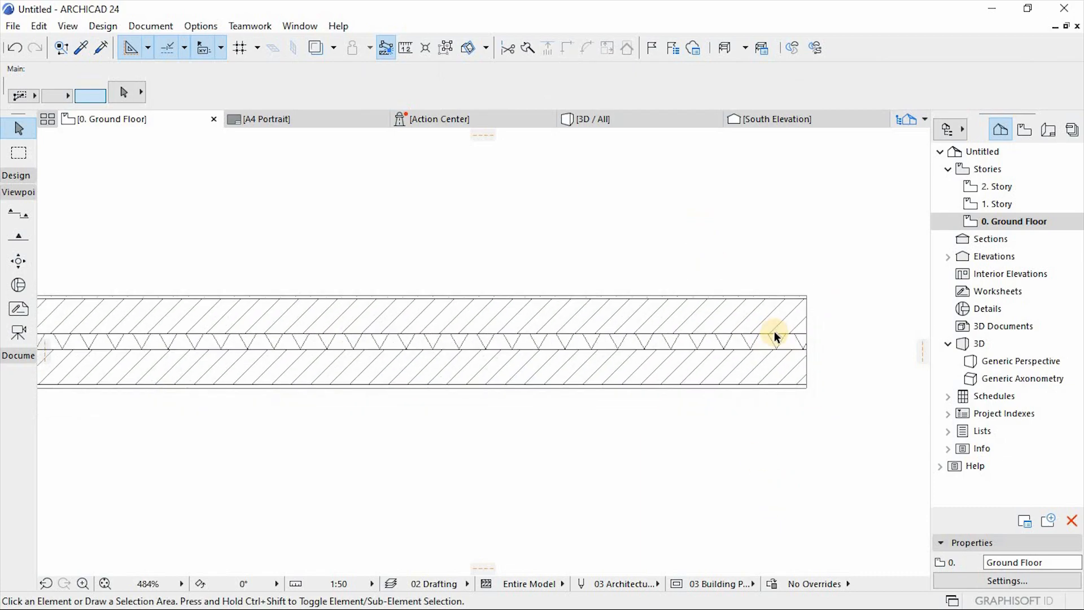
scroll(750, 262, "down", 2)
scroll(750, 262, "up", 1)
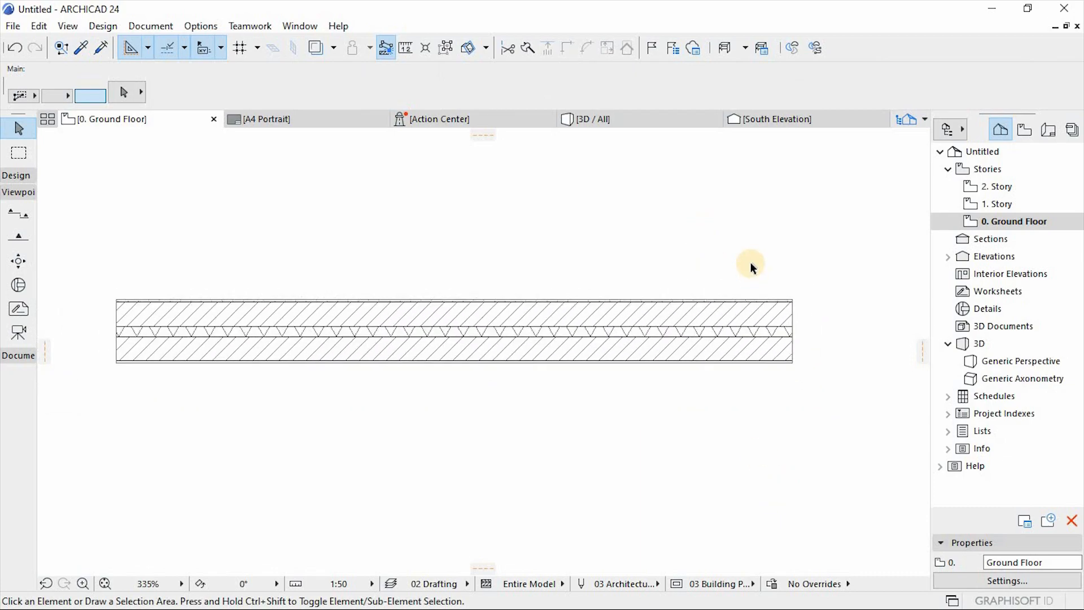
scroll(791, 309, "up", 2)
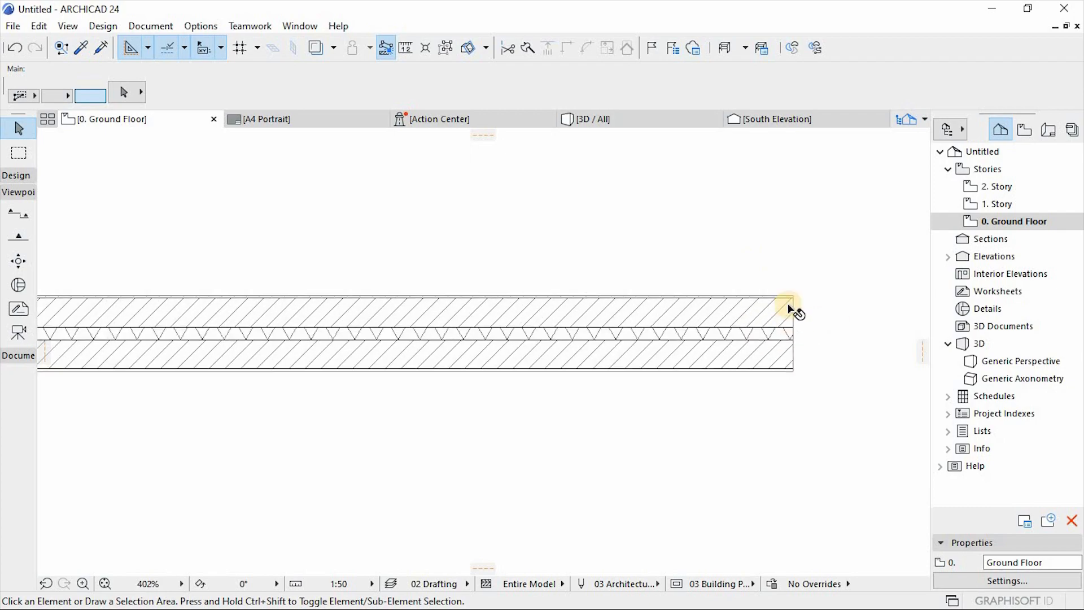
scroll(788, 308, "up", 1)
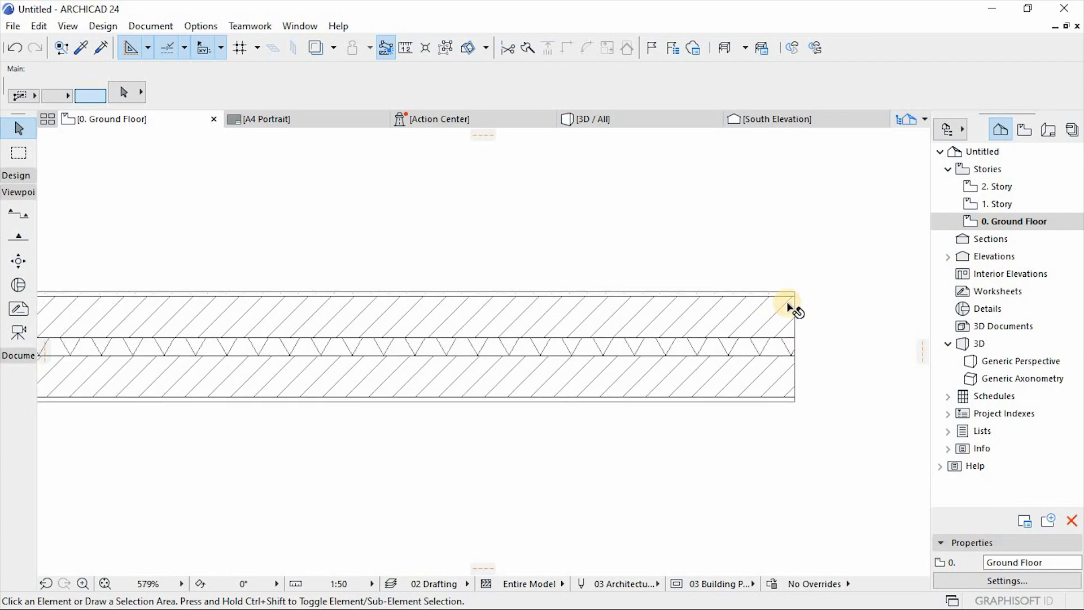
scroll(795, 322, "down", 2)
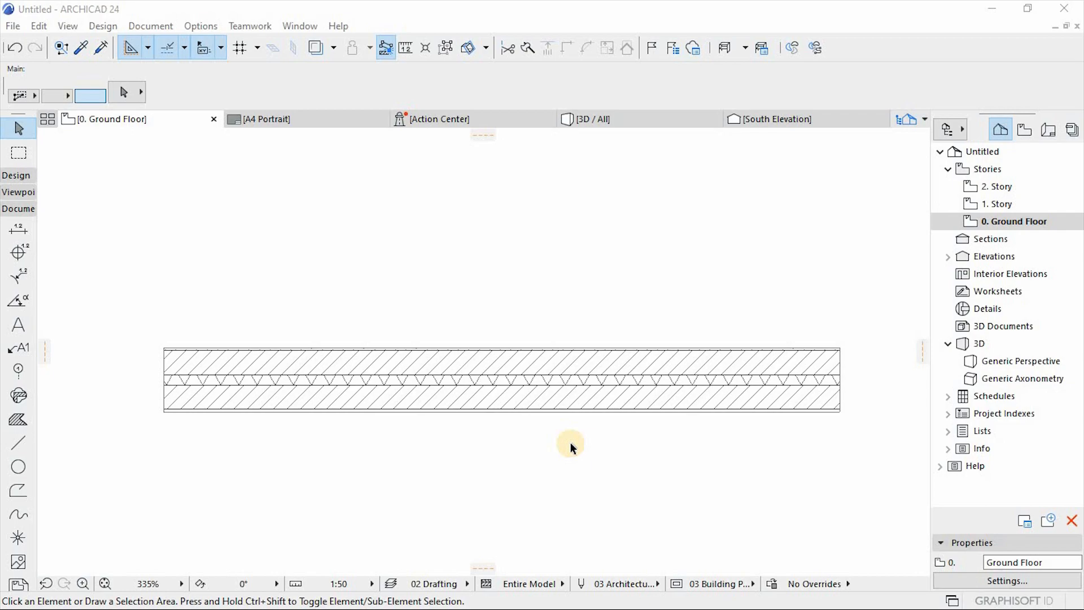
Activate the Door tool and review its default size, sill, reveal, marker and floor plan options.
left_click(13, 176)
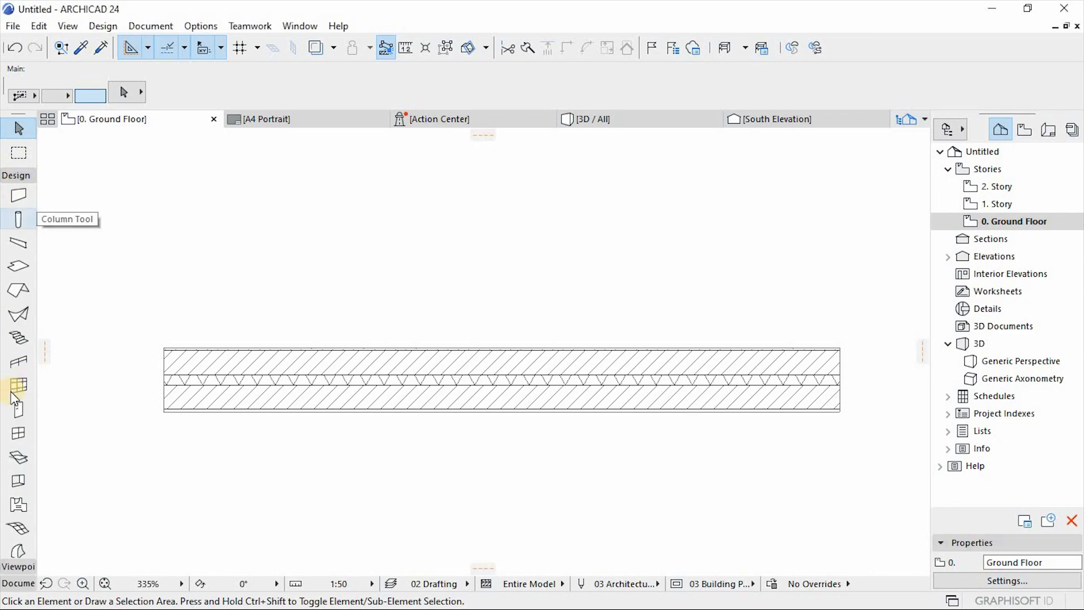
left_click(20, 412)
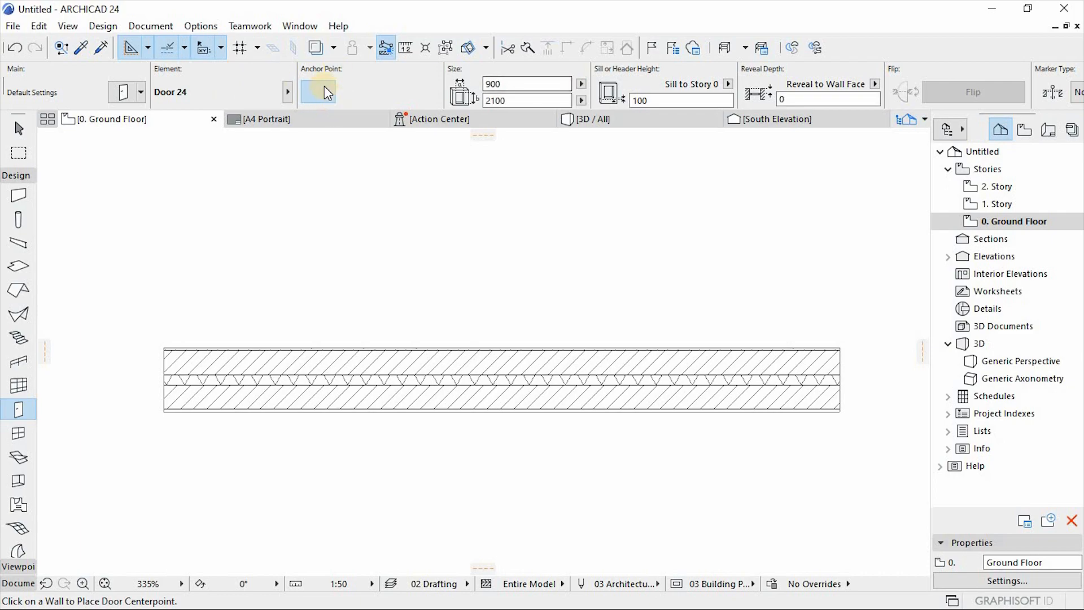
scroll(315, 75, "down", 1)
scroll(315, 75, "down", 10)
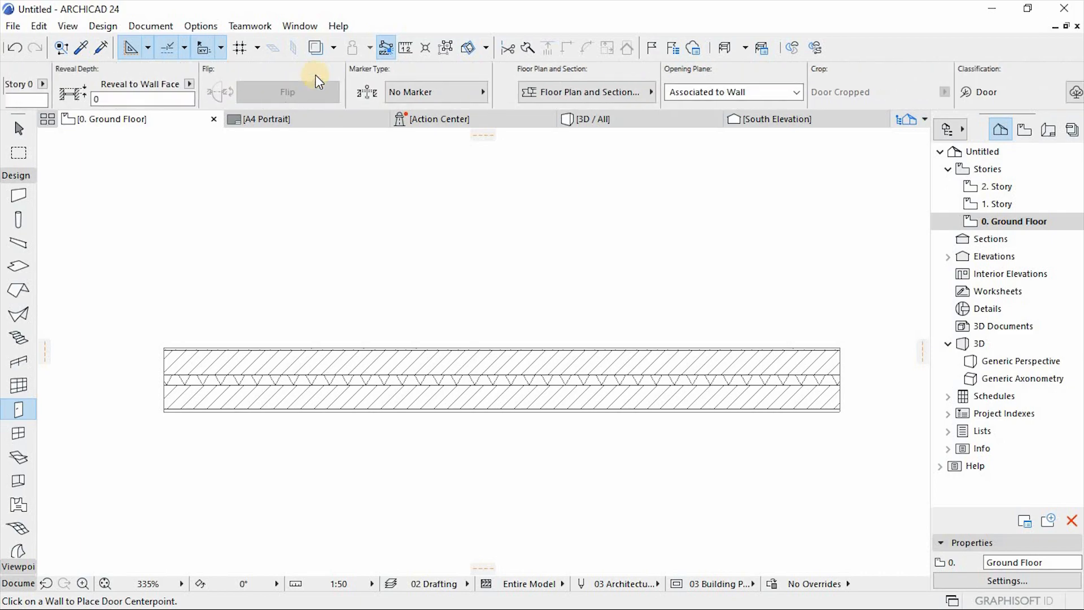
scroll(315, 75, "up", 11)
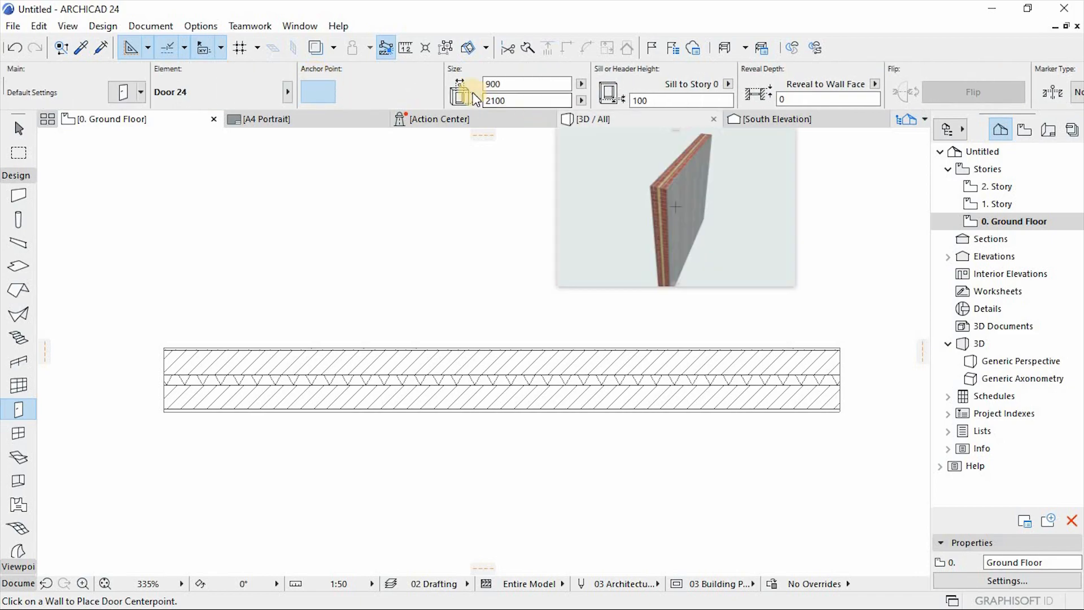
Open the default door settings and browse the hinged door library and the available door leaf styles.
left_click(125, 95)
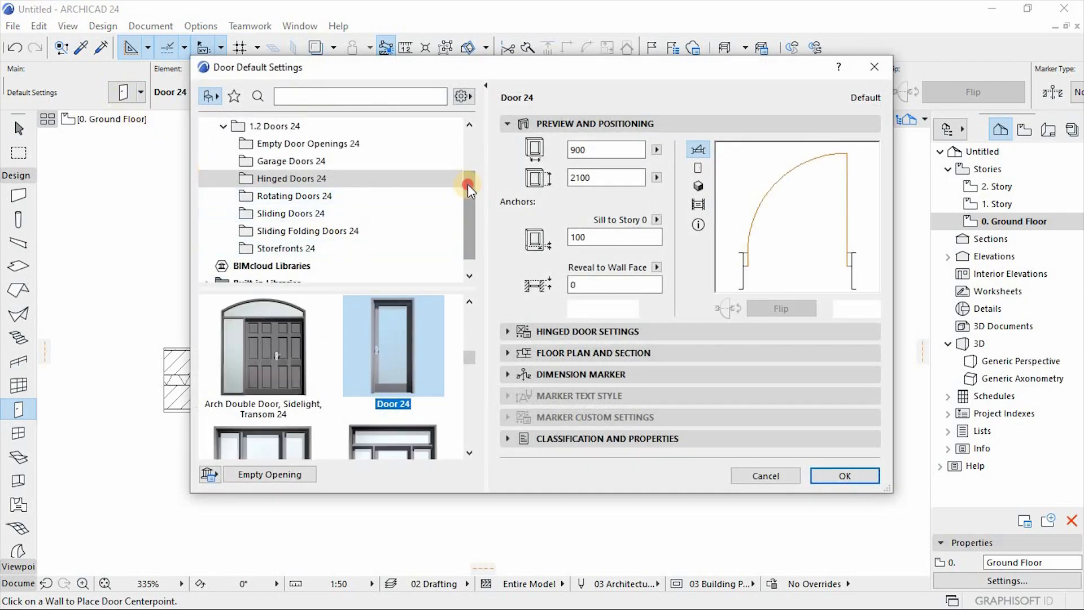
mouse_move(467, 184)
left_mouse_down()
mouse_move(474, 137)
mouse_move(470, 206)
left_mouse_up()
mouse_move(471, 357)
left_mouse_down()
mouse_move(470, 387)
mouse_move(471, 313)
mouse_move(469, 367)
left_mouse_up()
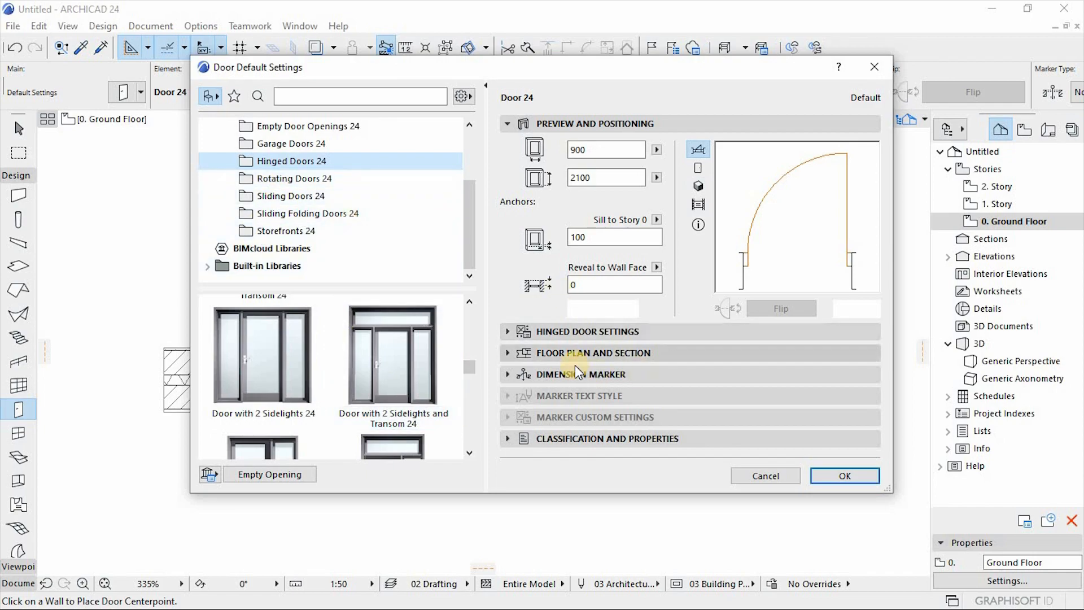
left_click(506, 332)
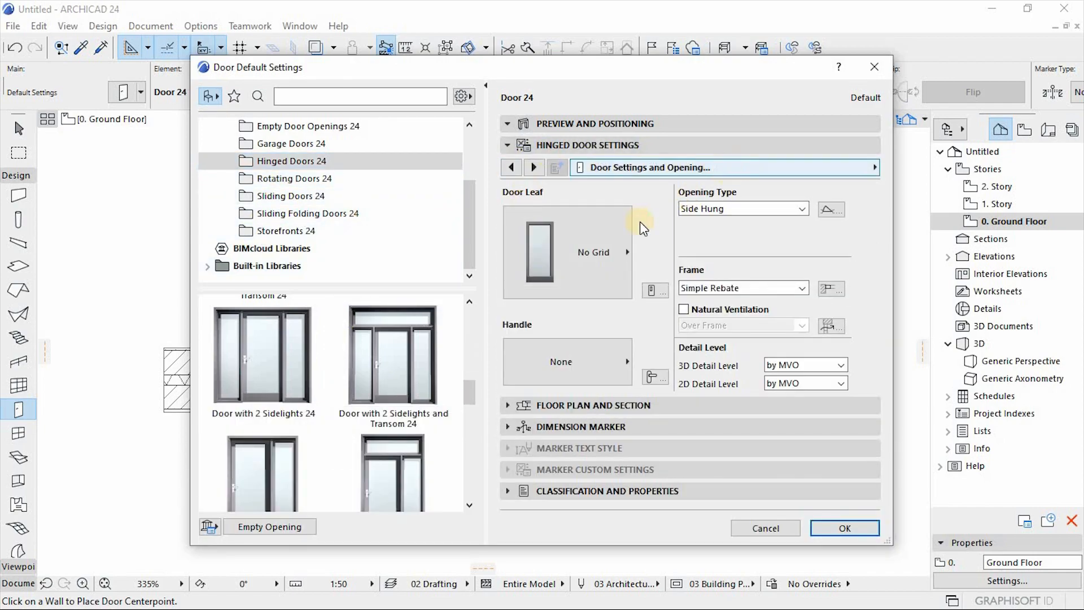
left_click(569, 248)
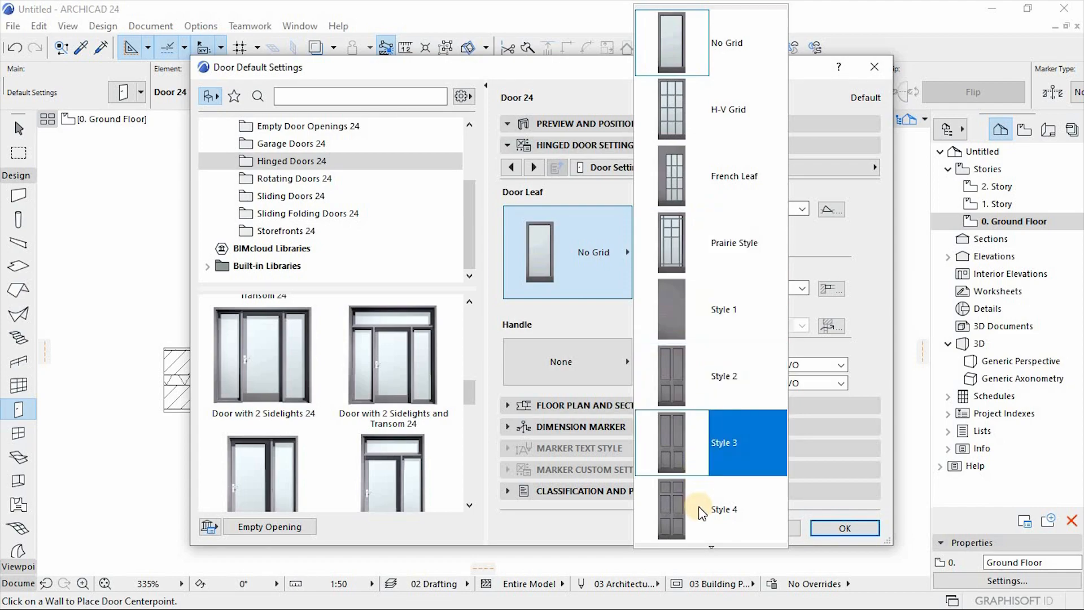
mouse_move(711, 547)
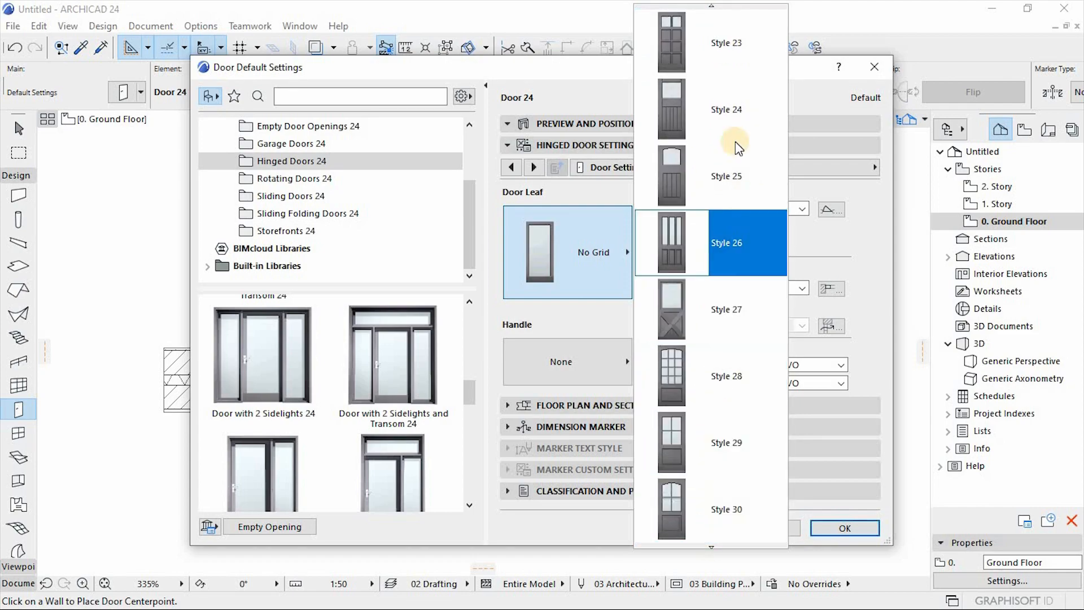
mouse_move(713, 7)
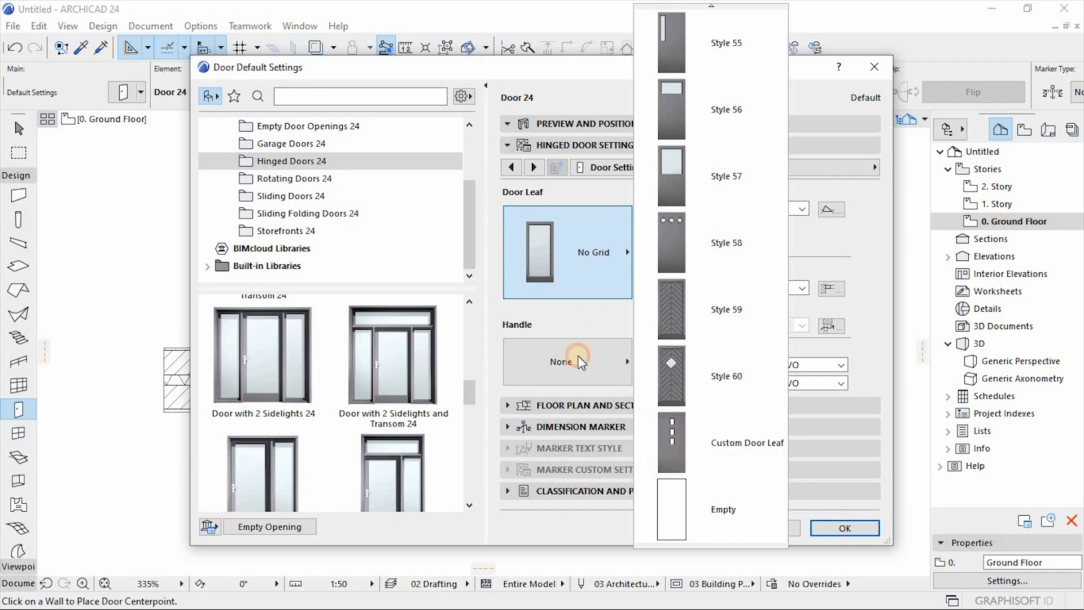
Set the default door's handle to Handle 5 and confirm the door settings.
left_click(593, 360)
left_click(579, 357)
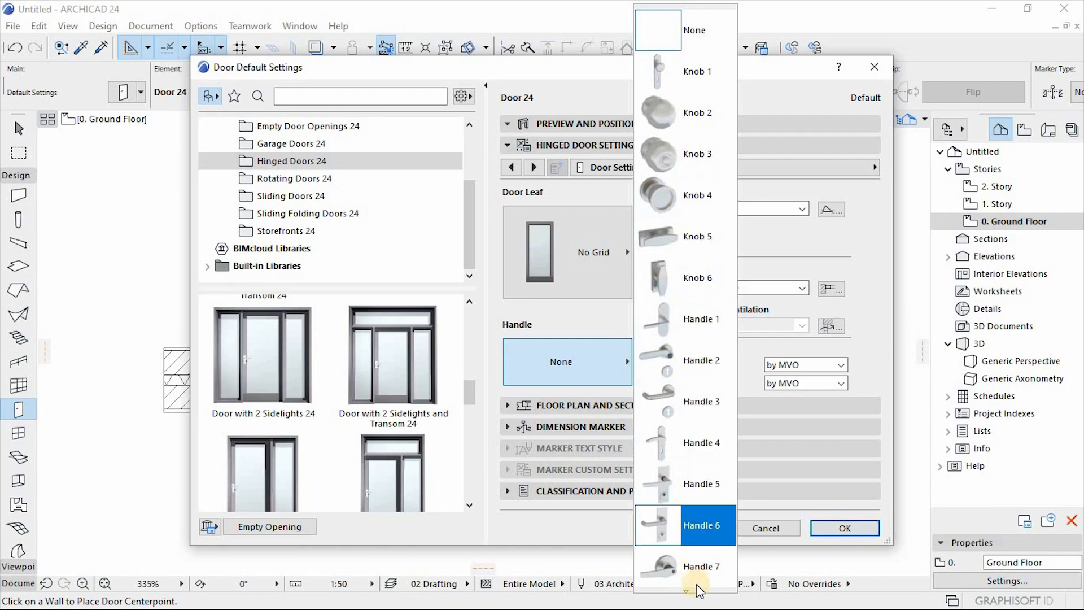
scroll(687, 593, "down", 3)
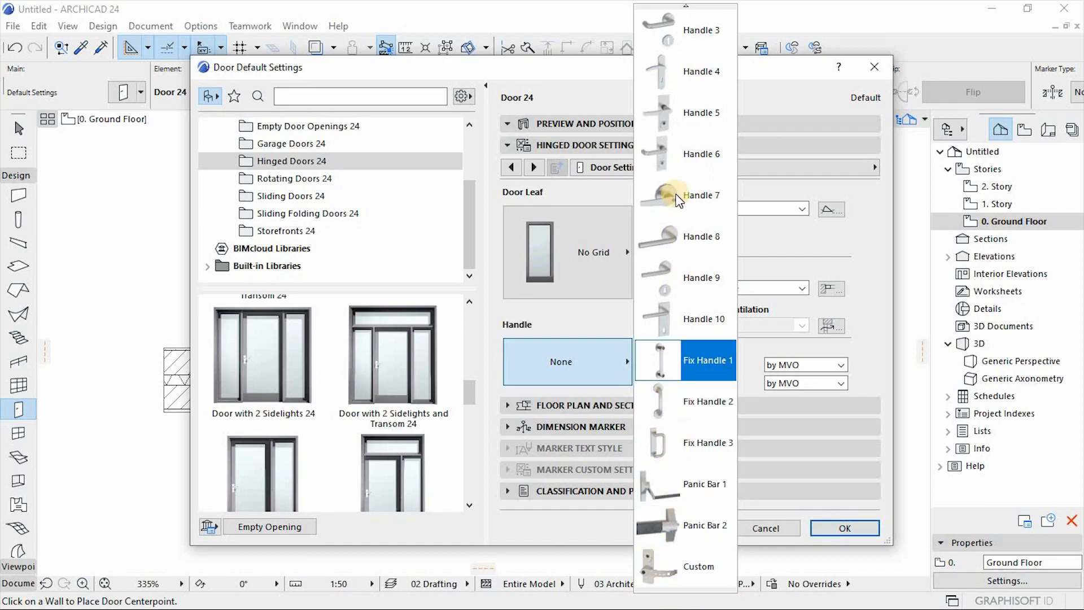
scroll(689, 8, "up", 3)
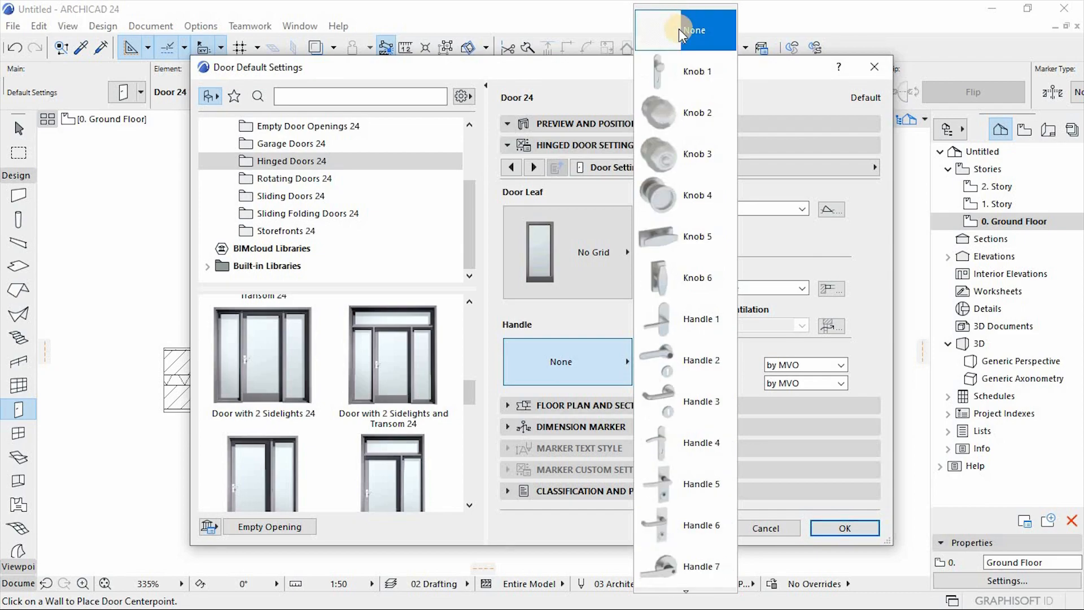
scroll(679, 68, "up", 1)
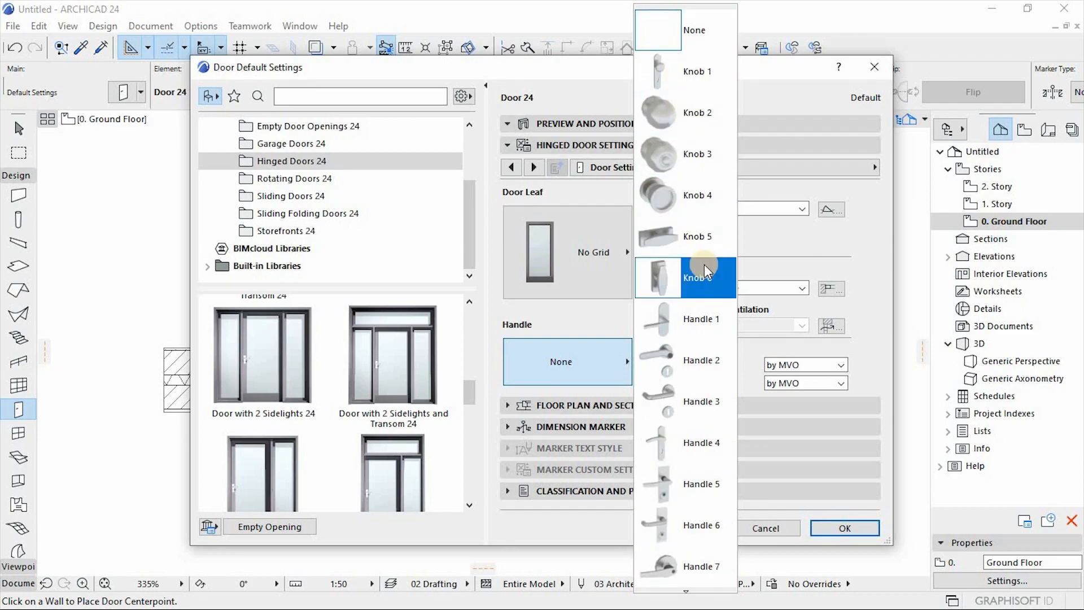
mouse_move(688, 591)
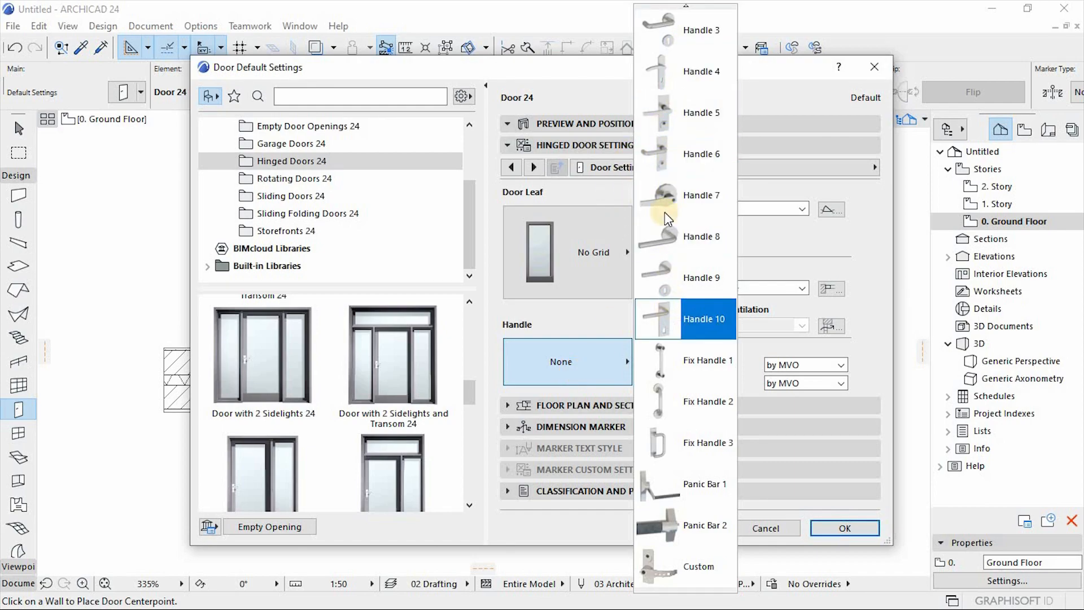
left_click(683, 110)
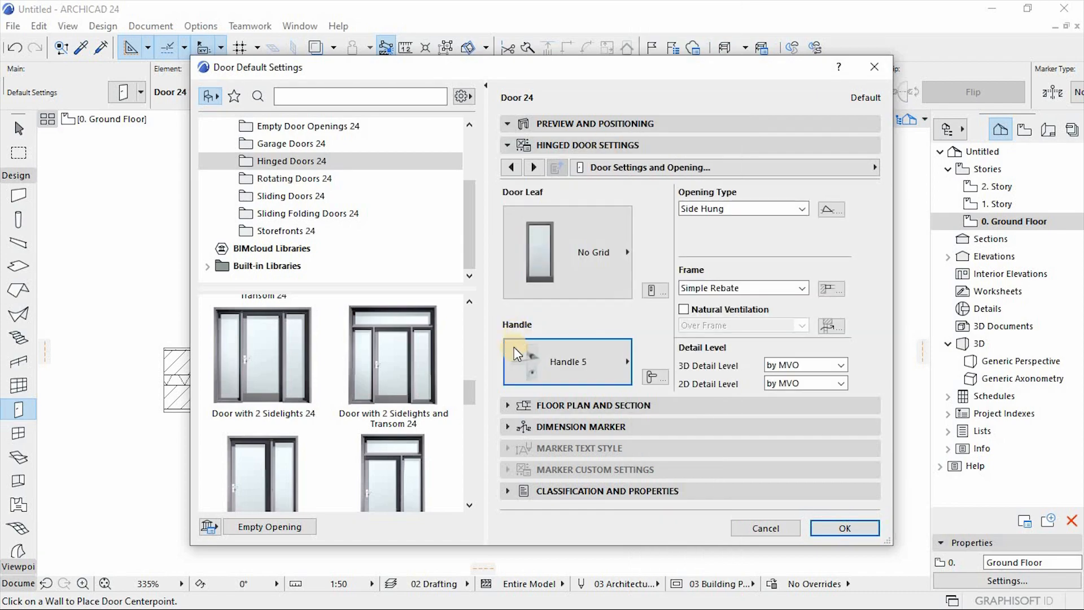
left_click(840, 527)
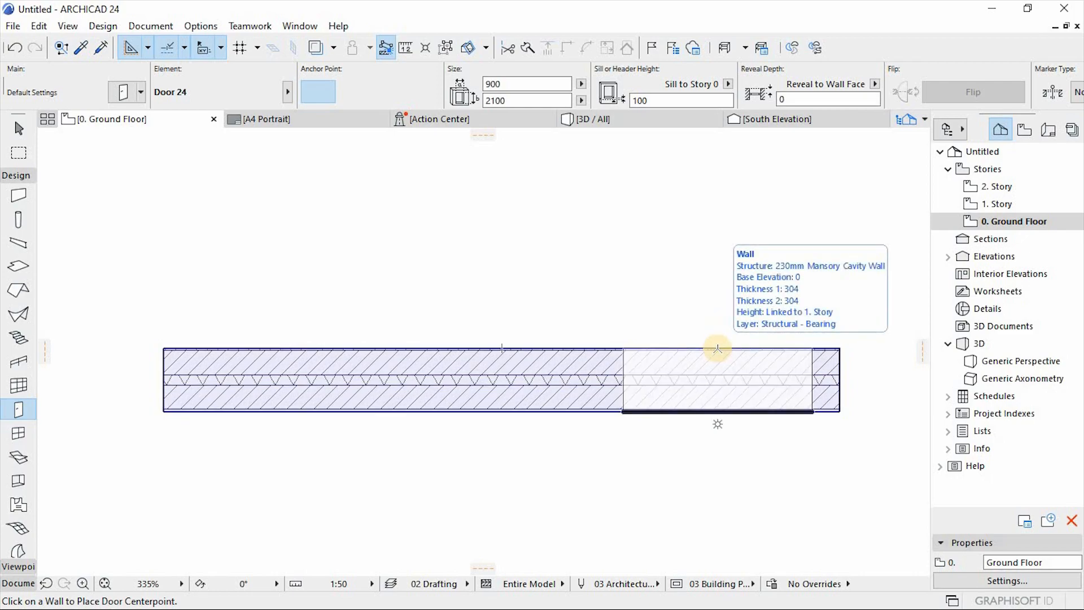
Place a 900 x 2100 Door 24 near the wall's right end, opening to the upper side, and leave the Door tool.
left_click(722, 383)
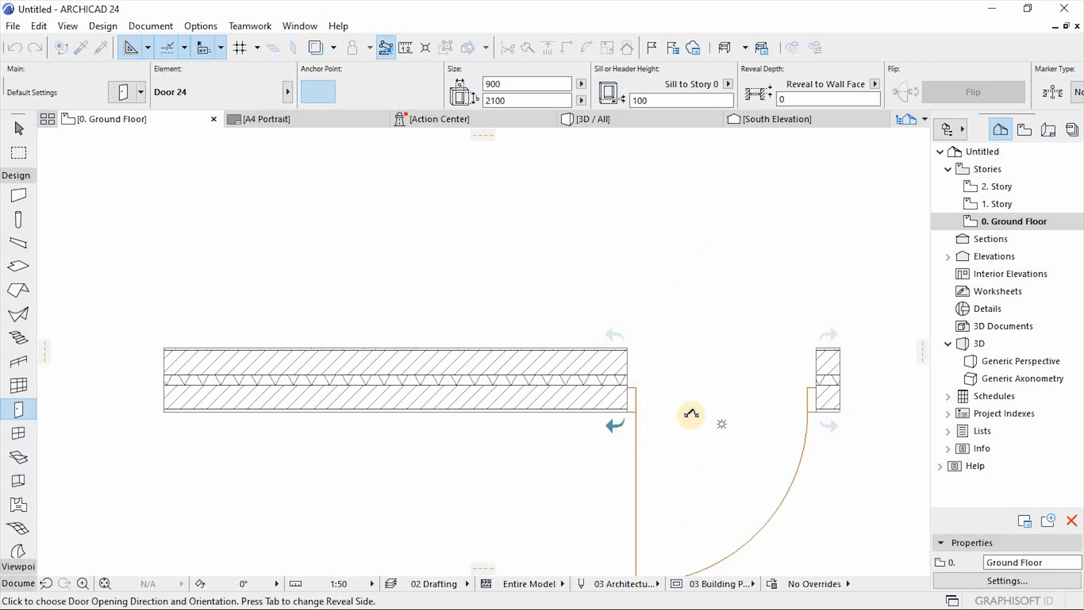
left_click(724, 333)
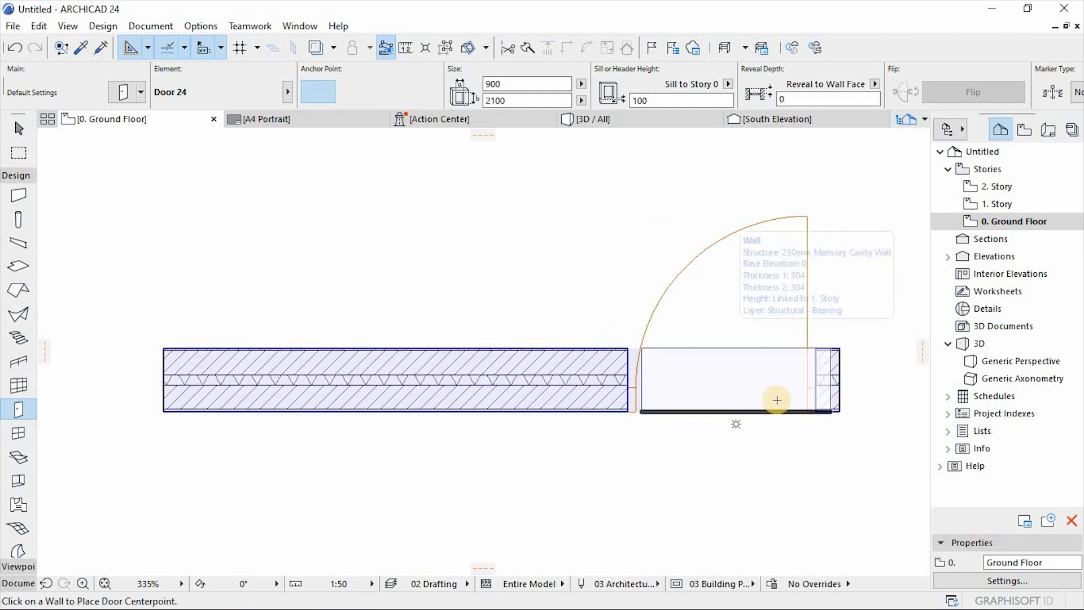
scroll(771, 407, "down", 1)
scroll(771, 407, "down", 1)
key("Escape")
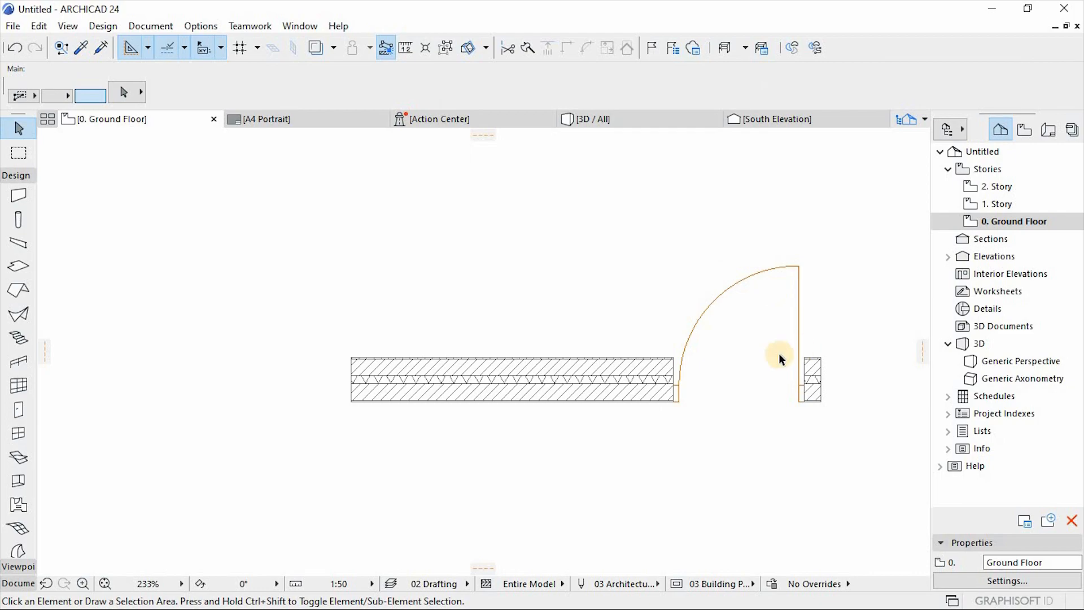
scroll(569, 405, "up", 2)
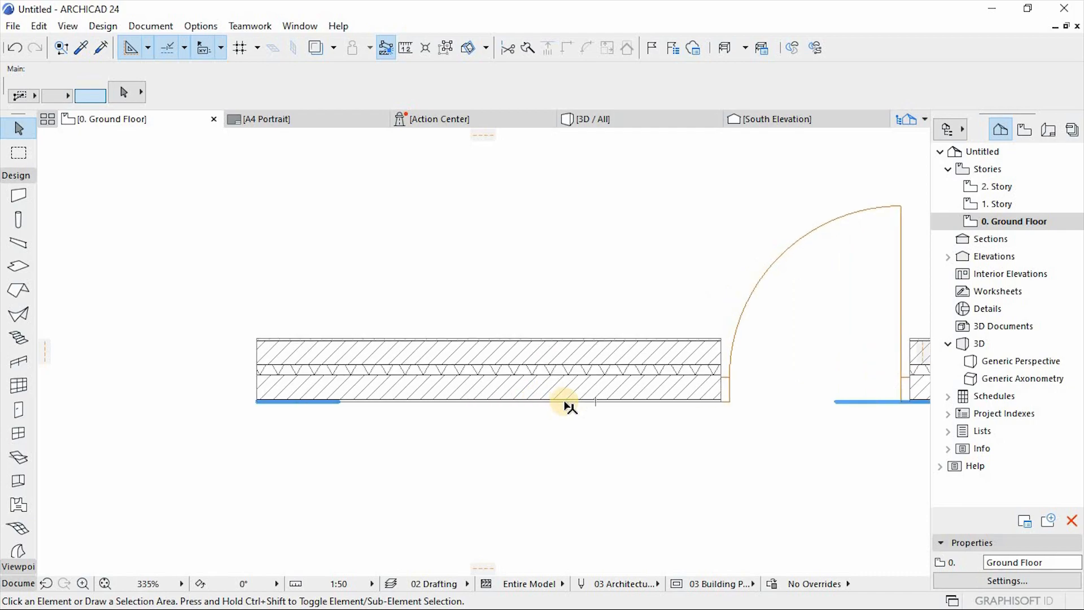
scroll(516, 425, "down", 1)
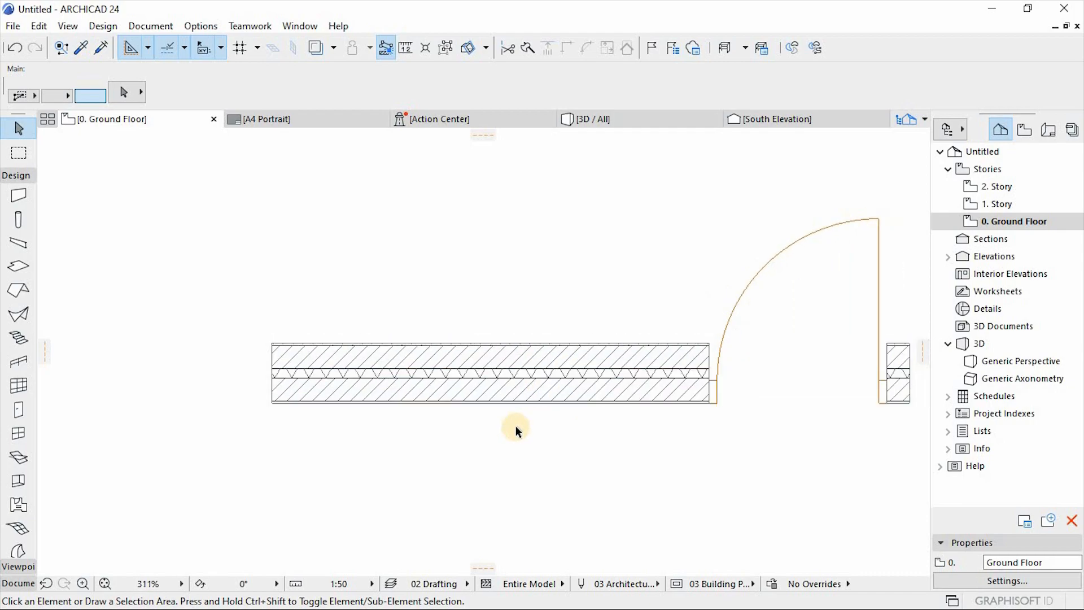
scroll(791, 392, "up", 1)
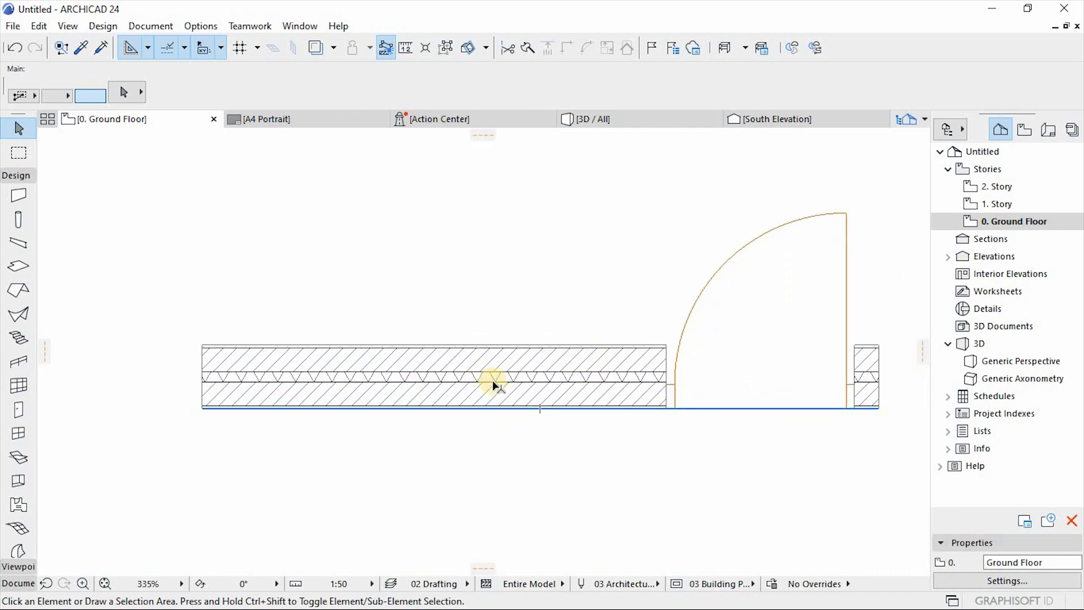
left_click(455, 380)
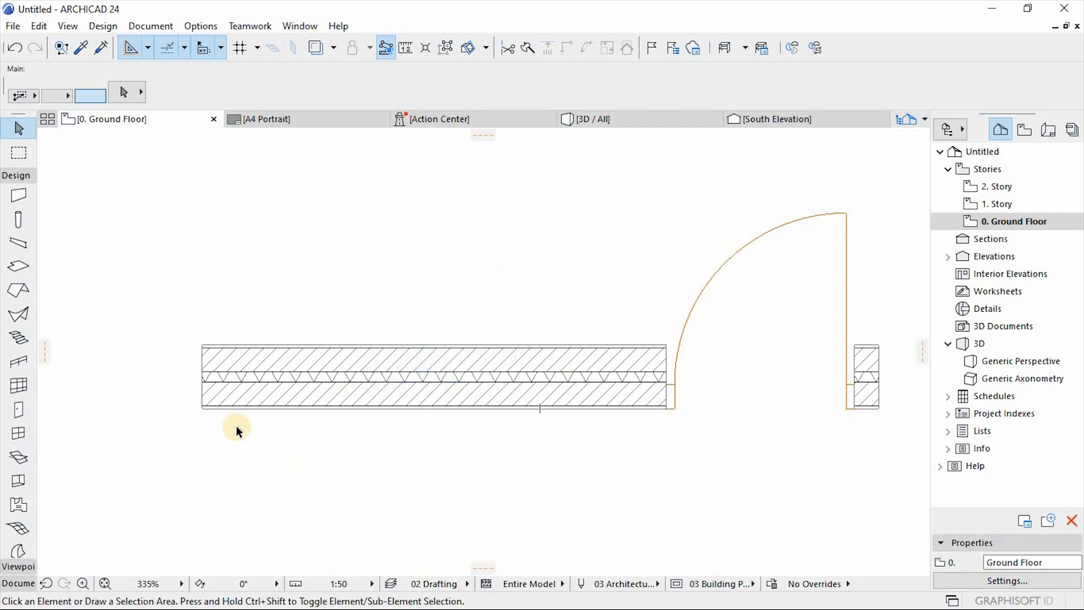
scroll(201, 372, "up", 3)
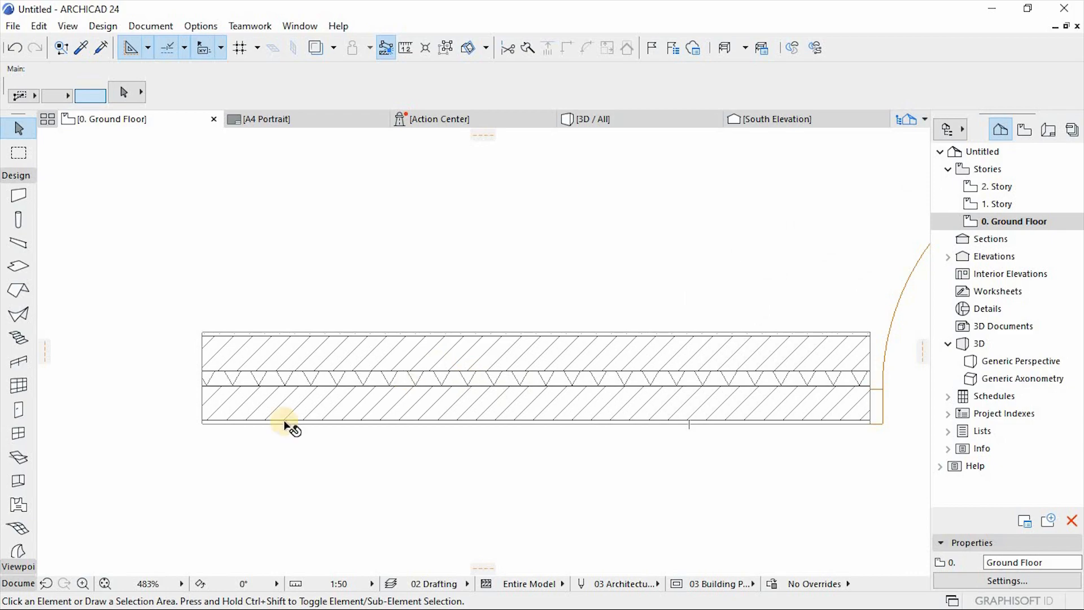
scroll(267, 468, "down", 2)
Select the door, delete it from the wall, and undo the deletion.
left_click(864, 246)
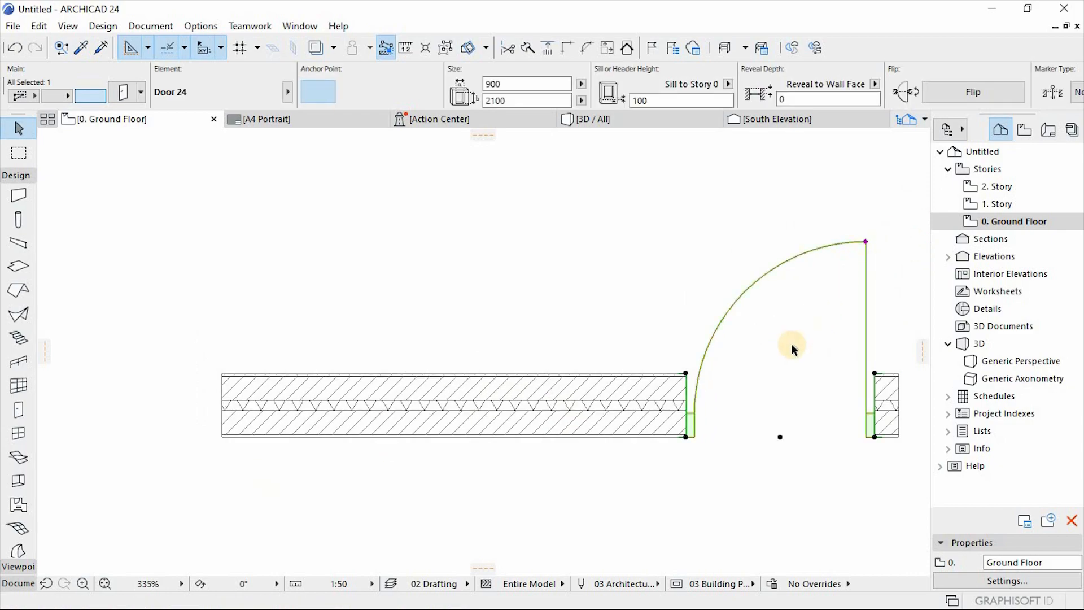
key("Delete")
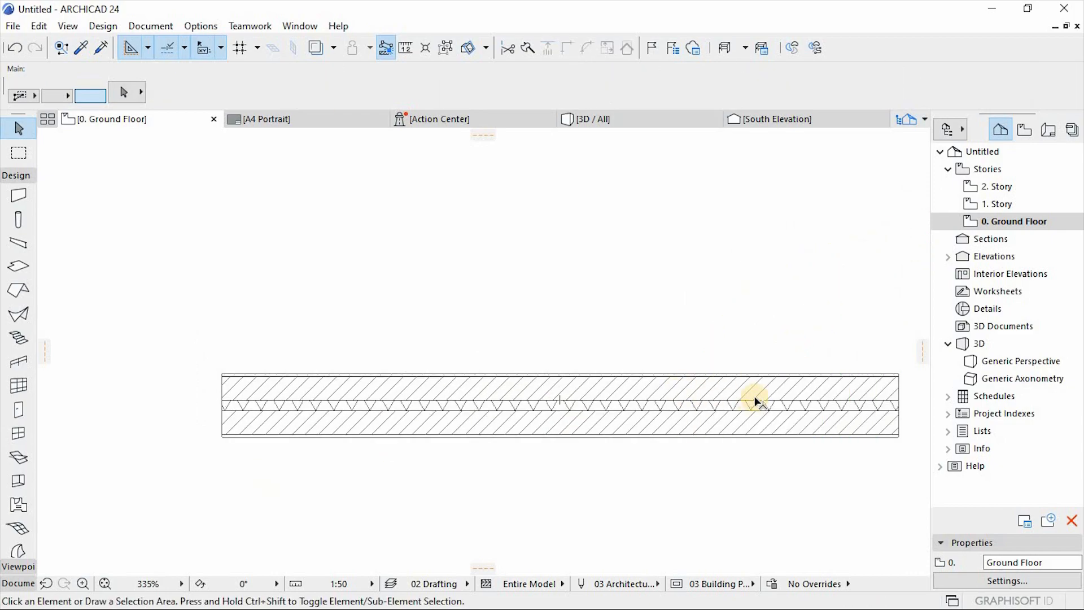
key("ctrl+z")
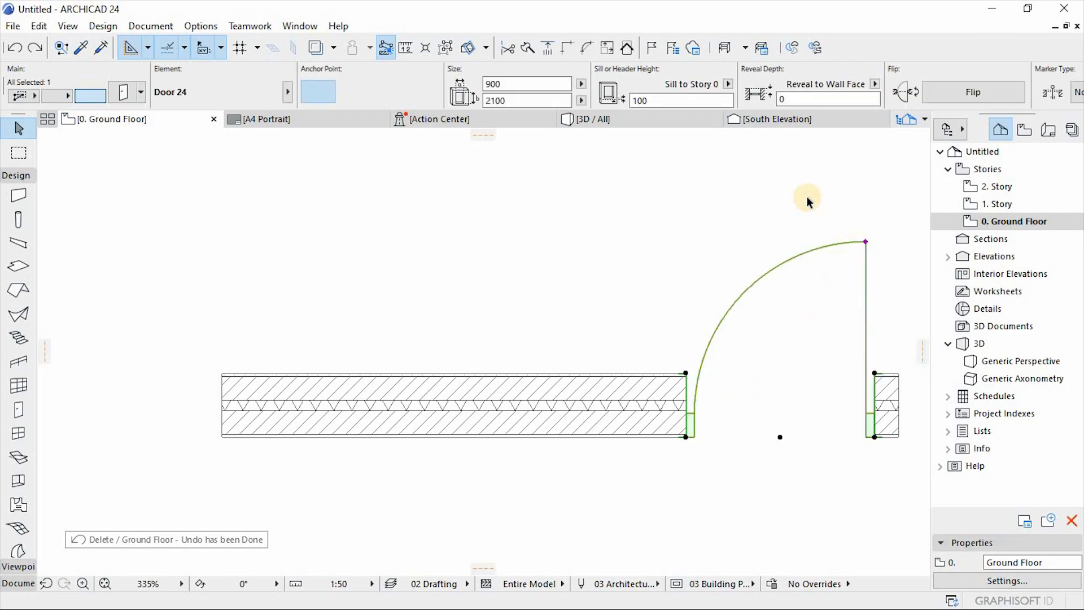
Reselect the restored door by its opening swing and delete it from the wall.
left_click(657, 254)
left_click(869, 244)
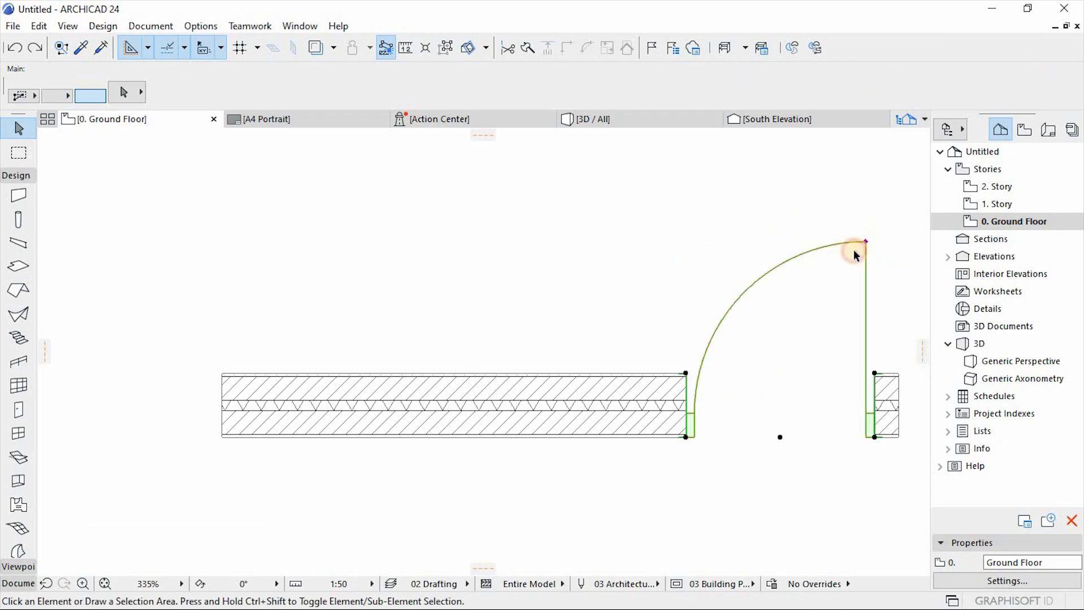
key("Delete")
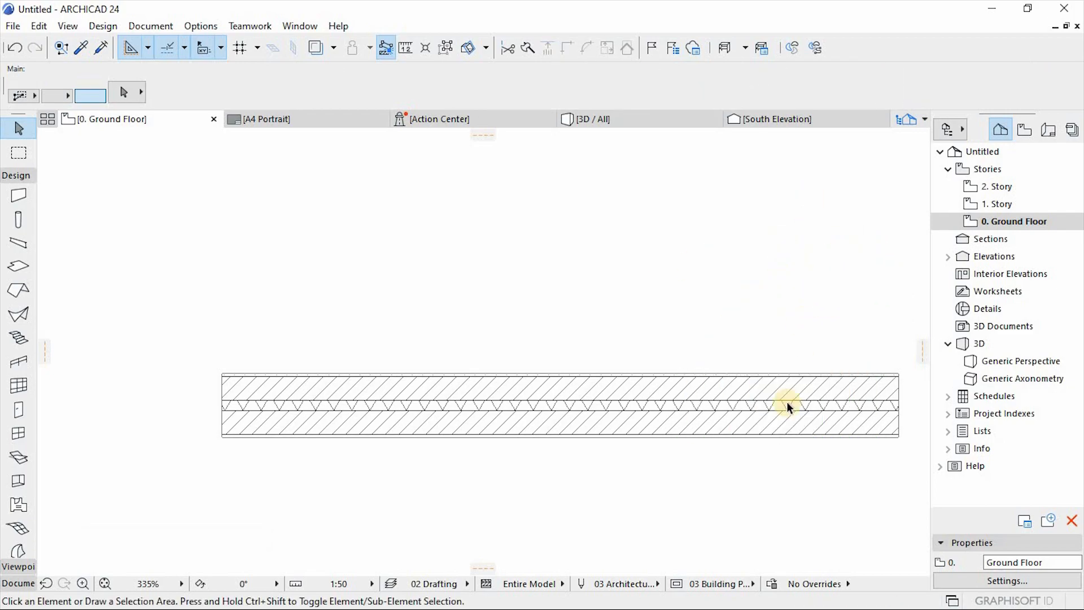
Activate the Label tool from the documentation tools and open its default settings.
scroll(840, 474, "up", 2)
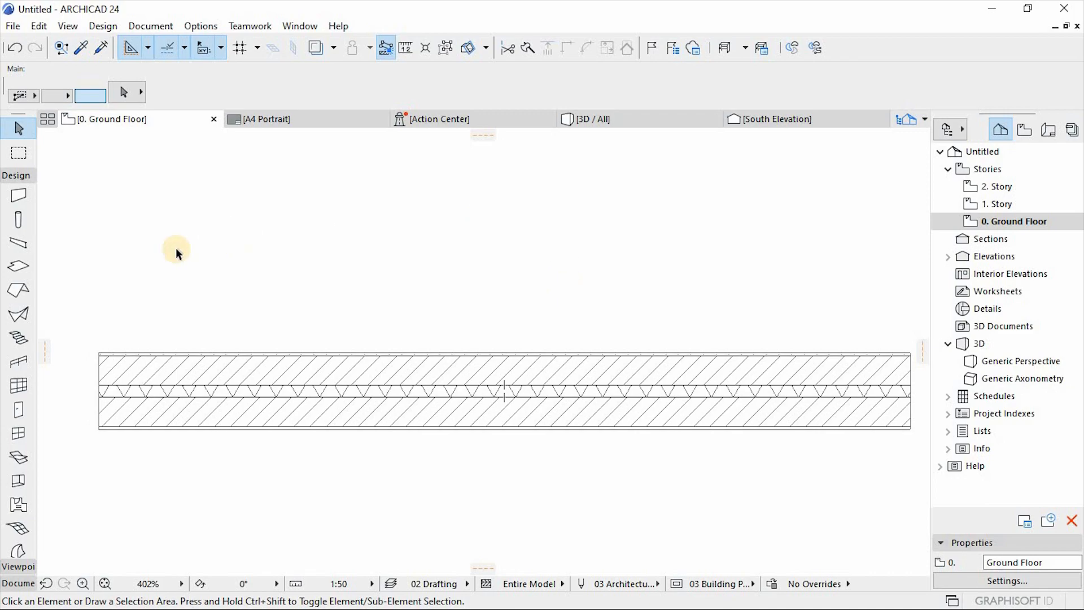
left_click(21, 177)
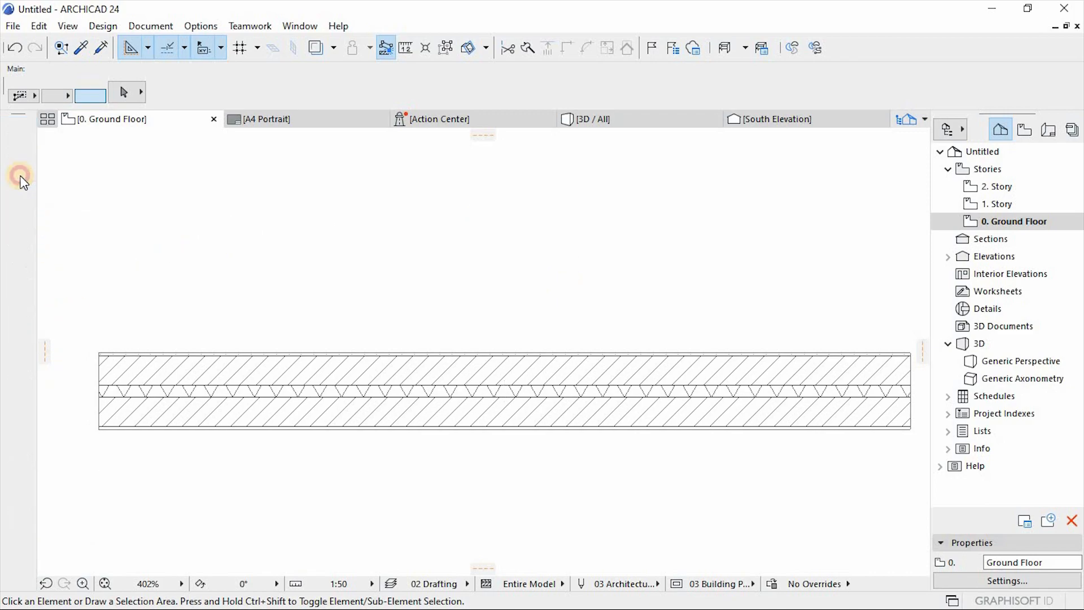
left_click(16, 210)
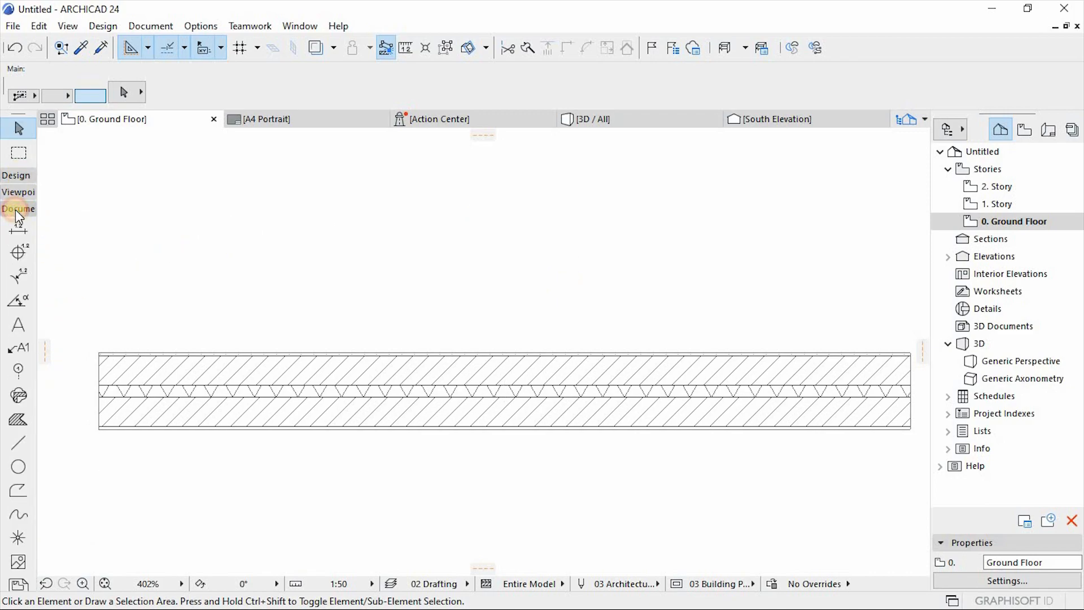
left_click(17, 349)
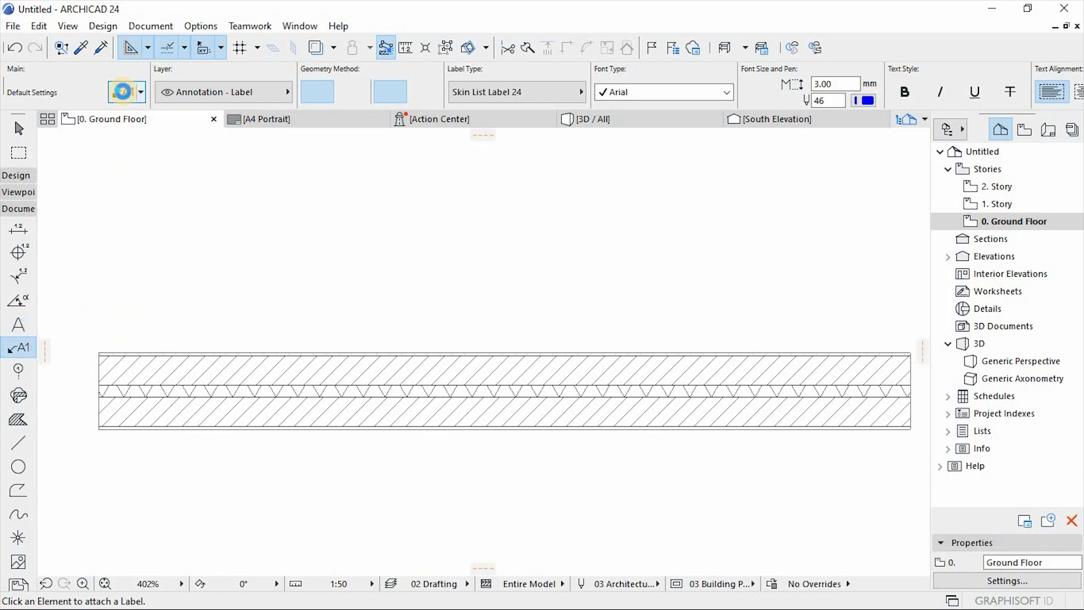
left_click(122, 91)
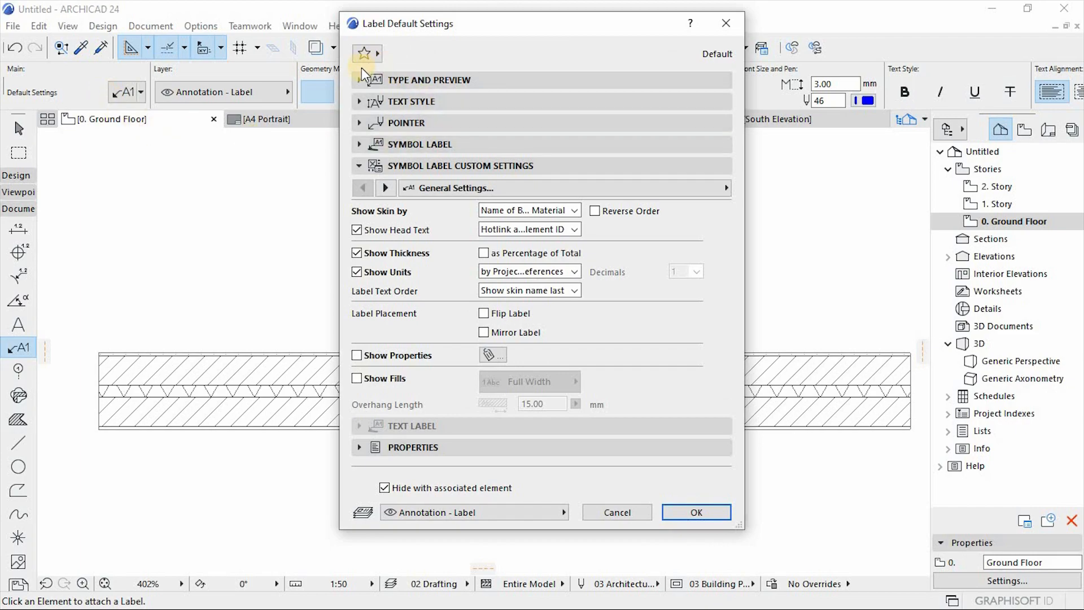
Browse the available label types, set the default label type to Text / Autotext, and confirm the settings.
left_click(428, 81)
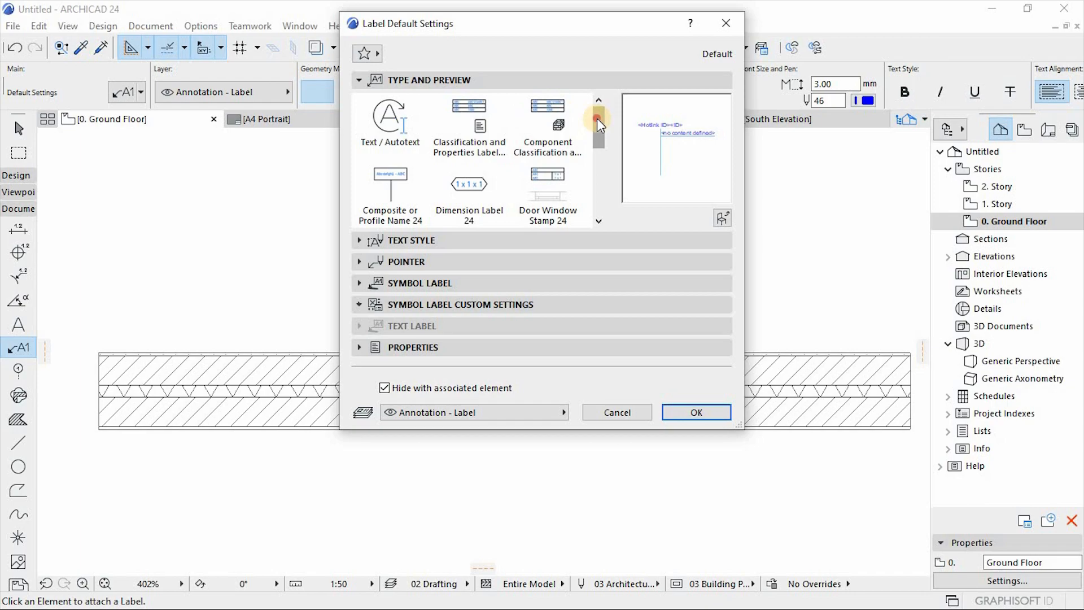
left_click_drag(598, 119, 604, 179)
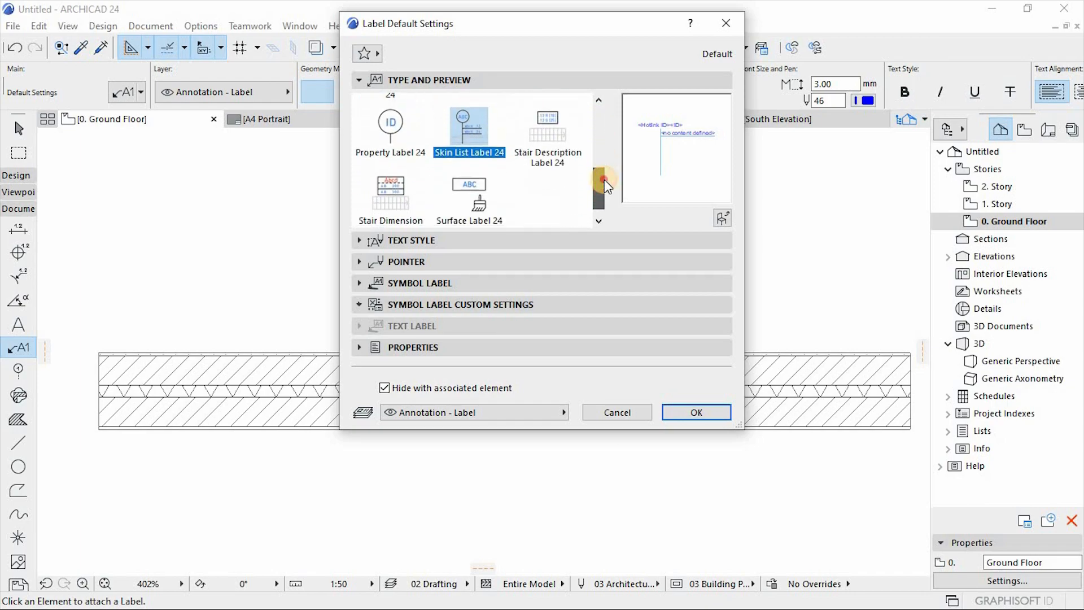
left_click(563, 157)
scroll(548, 186, "down", 1)
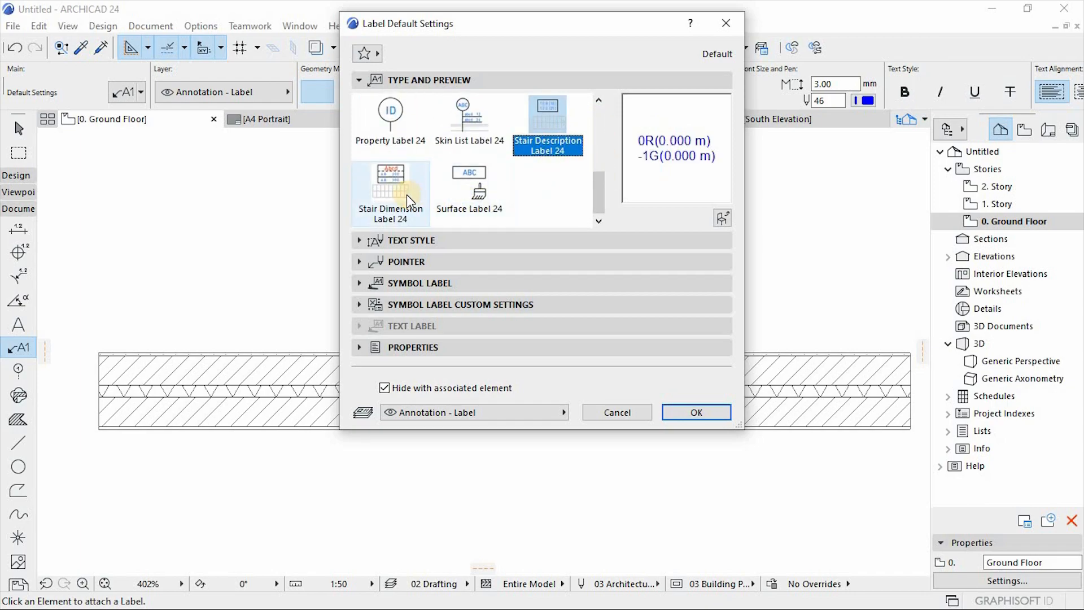
left_click_drag(597, 186, 597, 115)
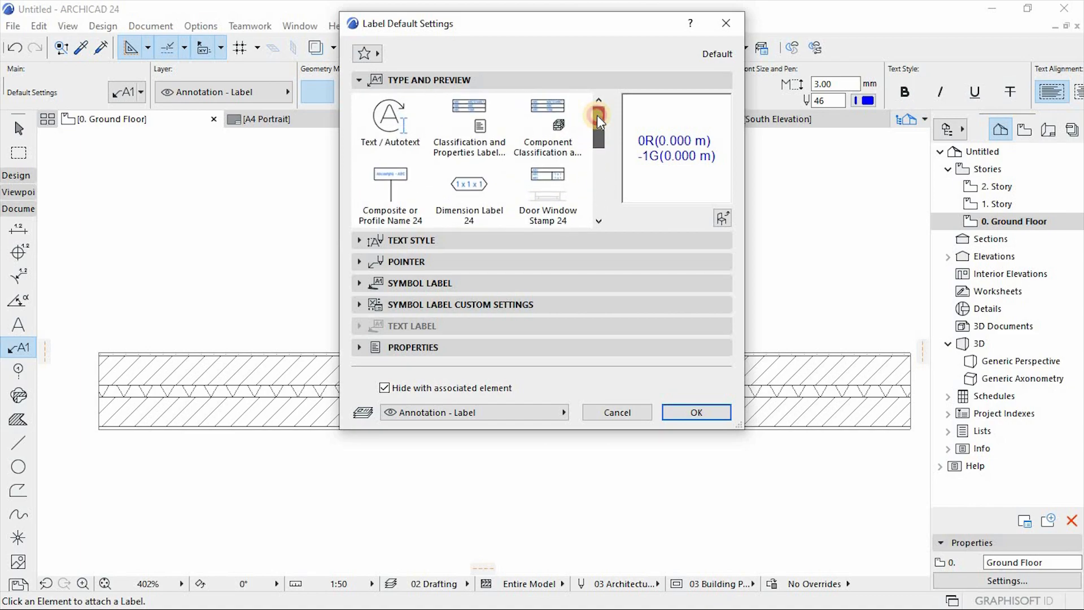
left_click(393, 126)
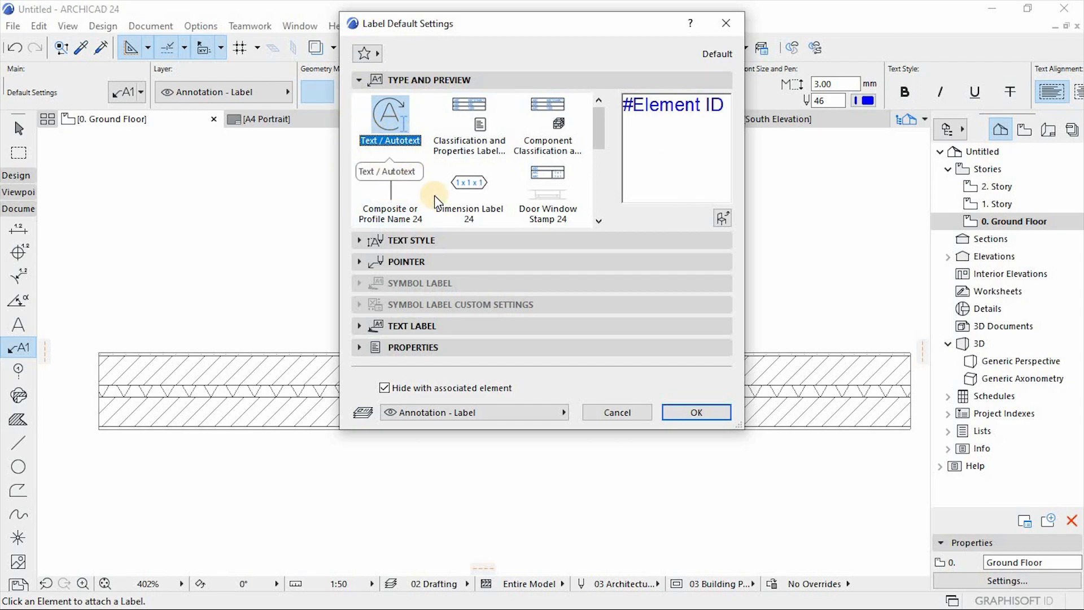
left_click(696, 411)
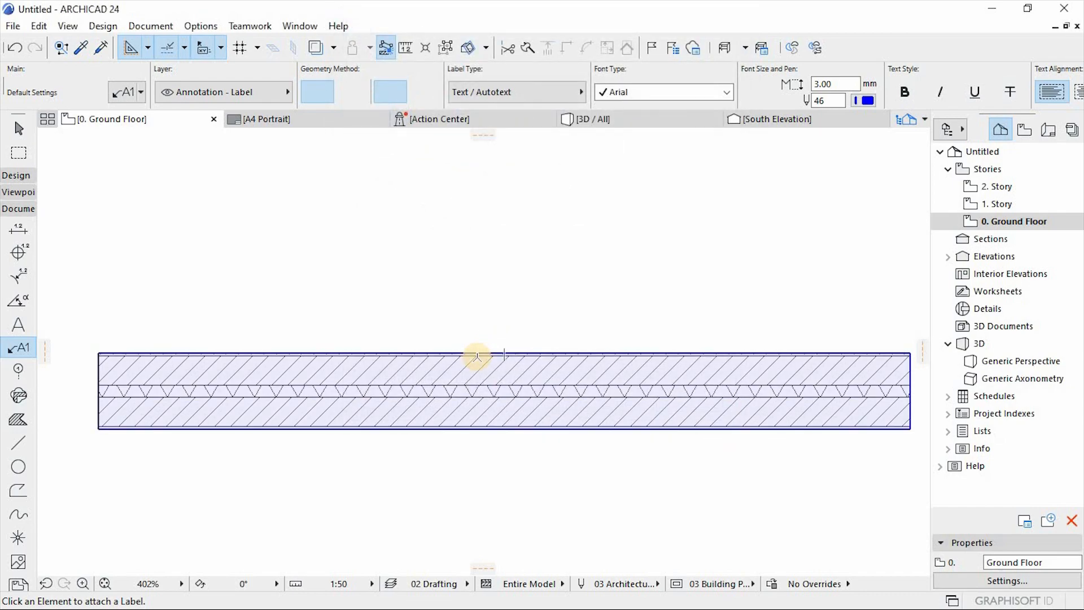
Attach a text label to the upper edge of the wall near its middle and leave the Label tool.
left_click(476, 356)
scroll(426, 368, "down", 2)
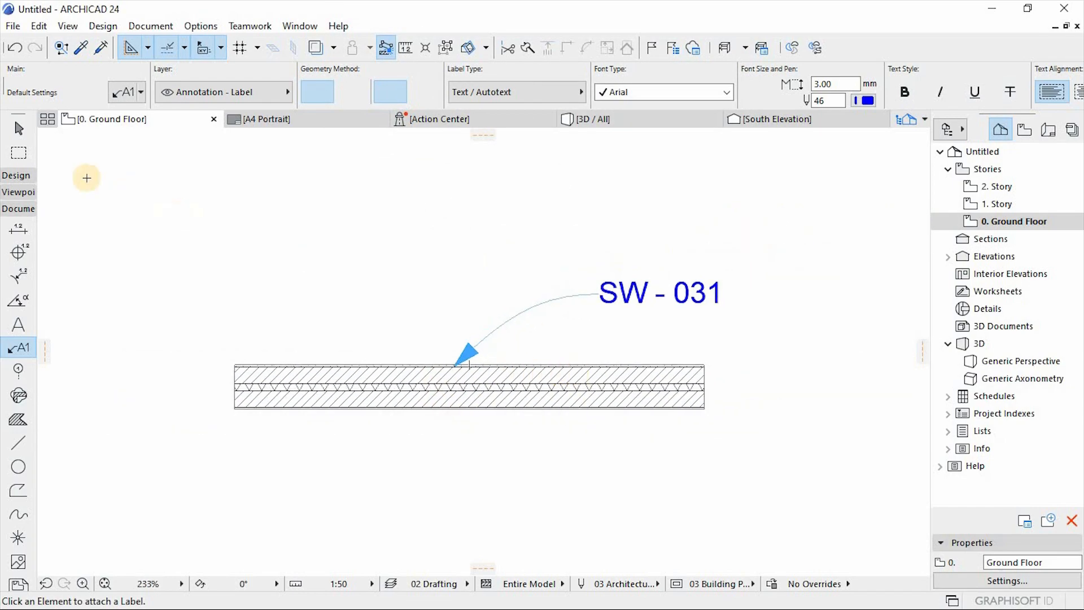
left_click(19, 128)
Replace the wall label's text with "Mansory Cavity wall" and deselect the label.
left_click(649, 296)
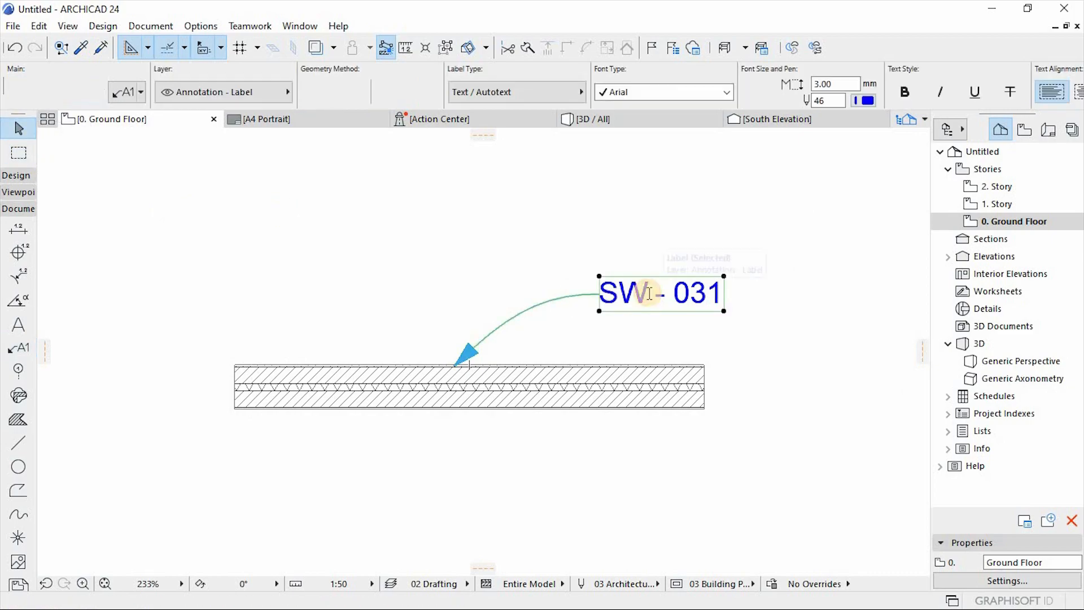
double_click(650, 296)
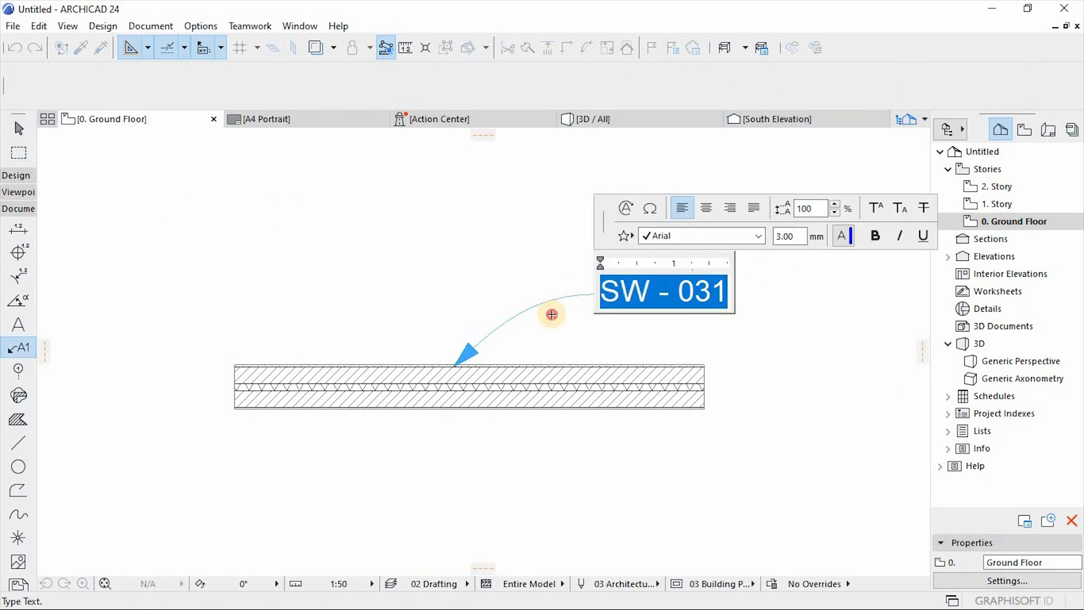
left_click(588, 309)
double_click(638, 291)
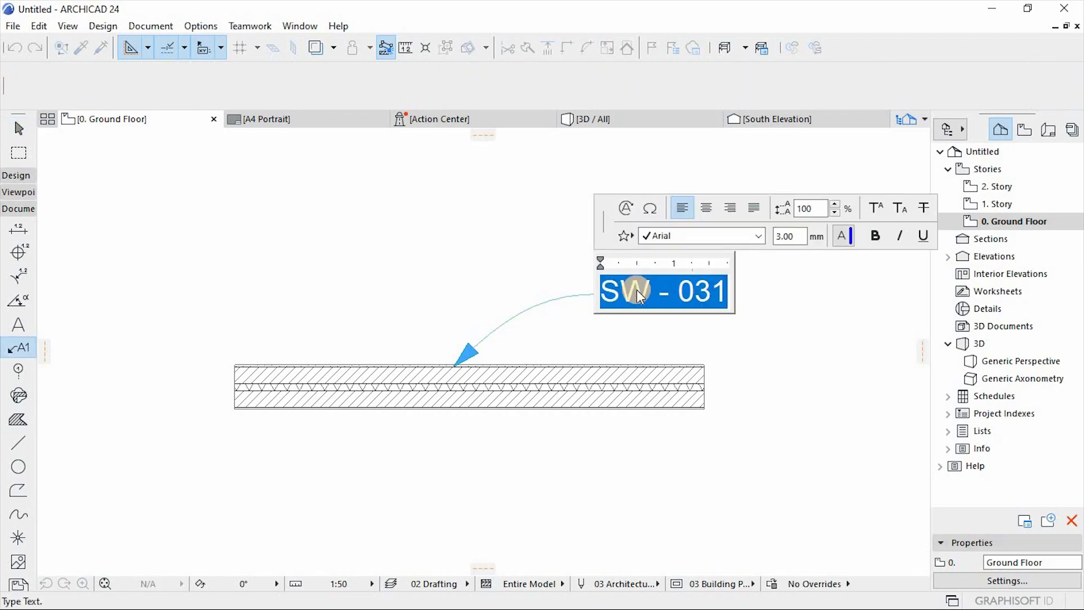
type("Mans")
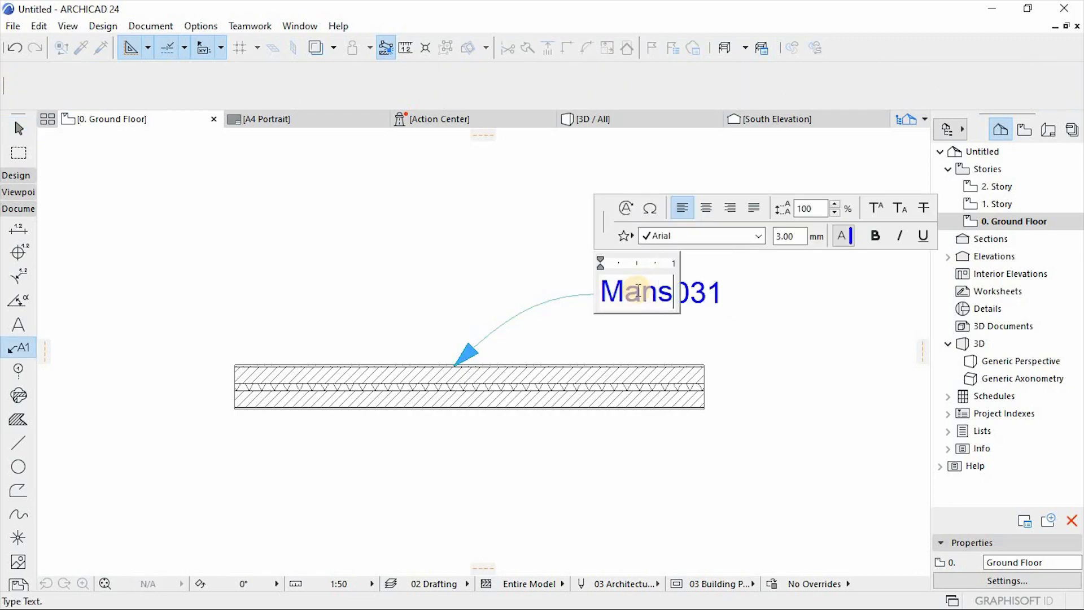
type("ory")
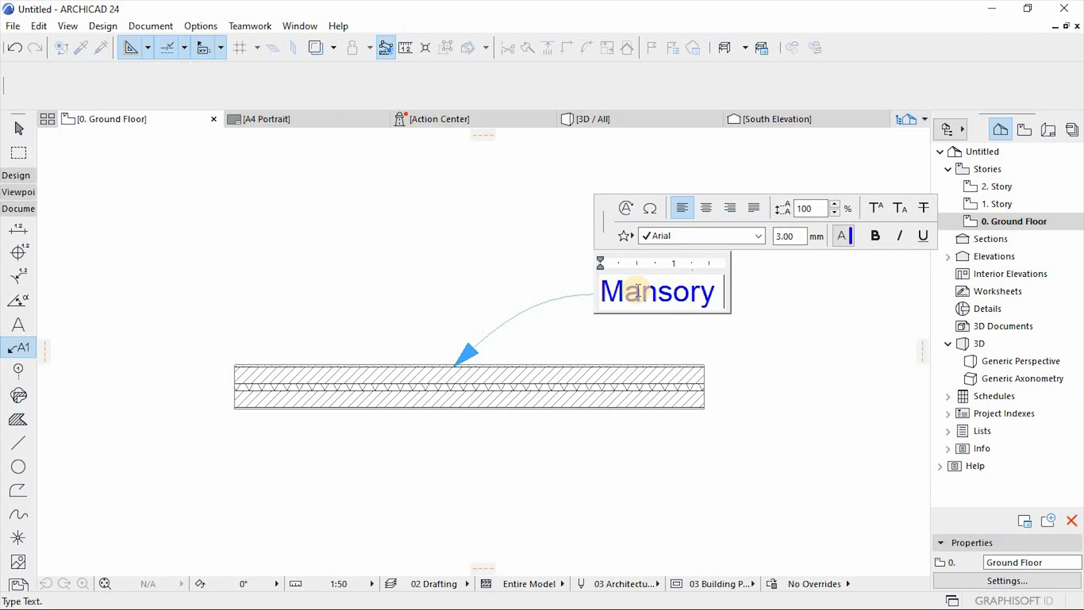
type(" Ca")
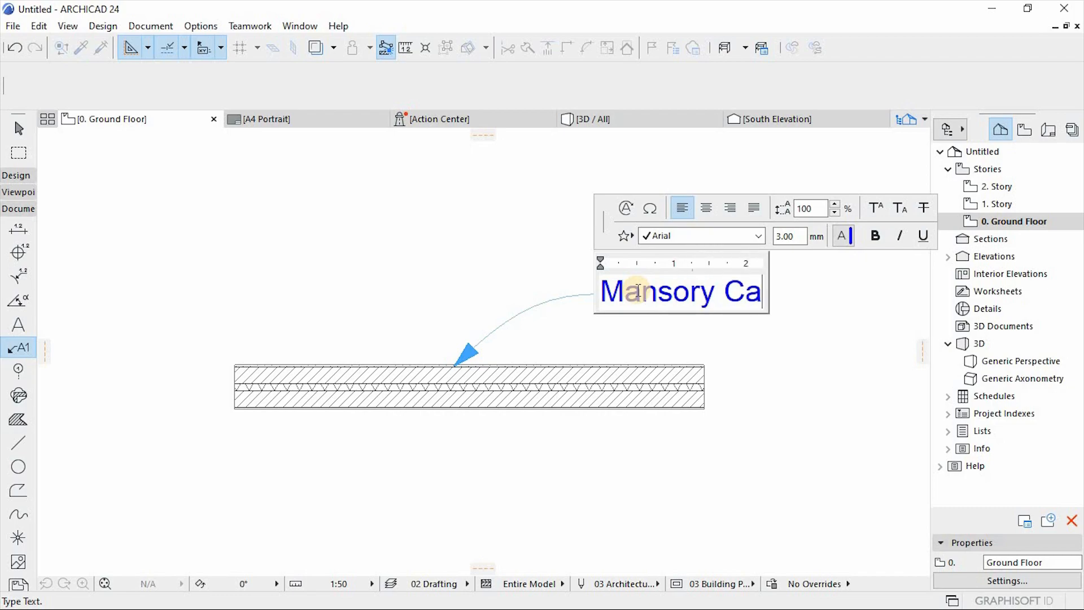
type("vi")
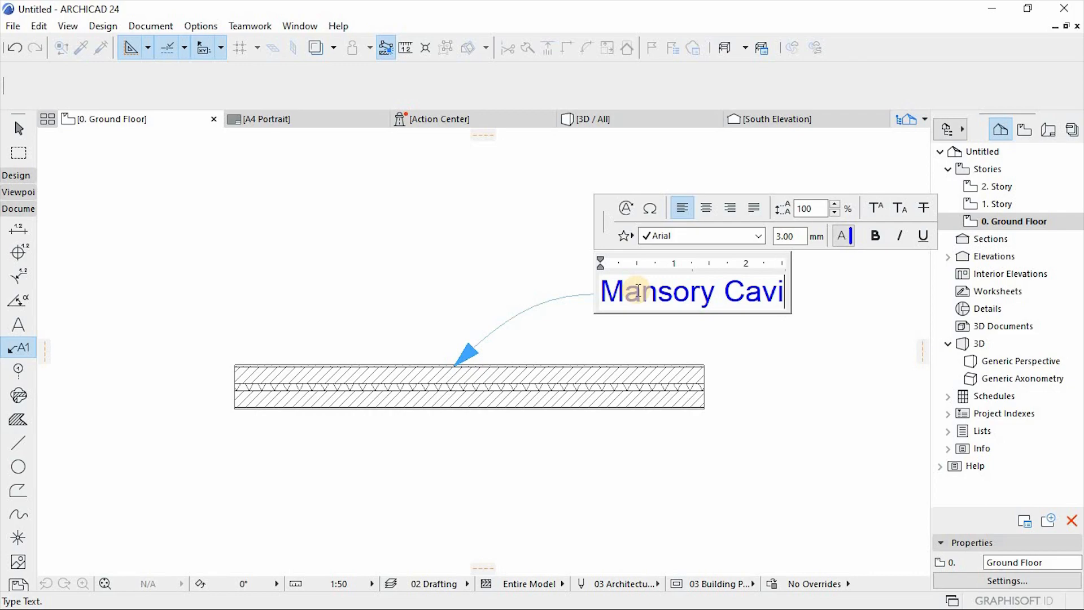
type("ty wall")
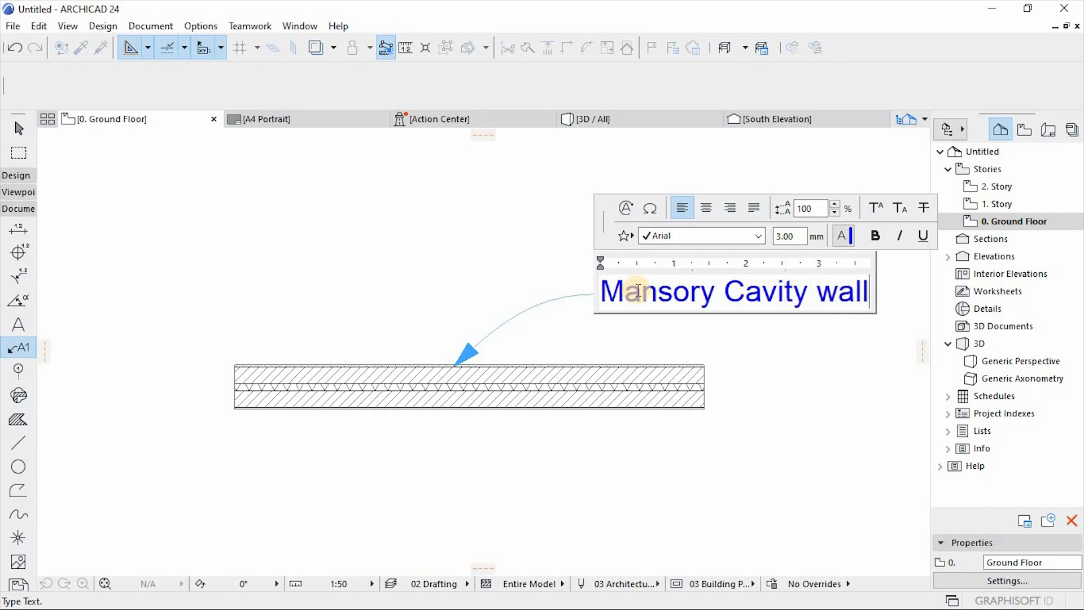
left_click(625, 478)
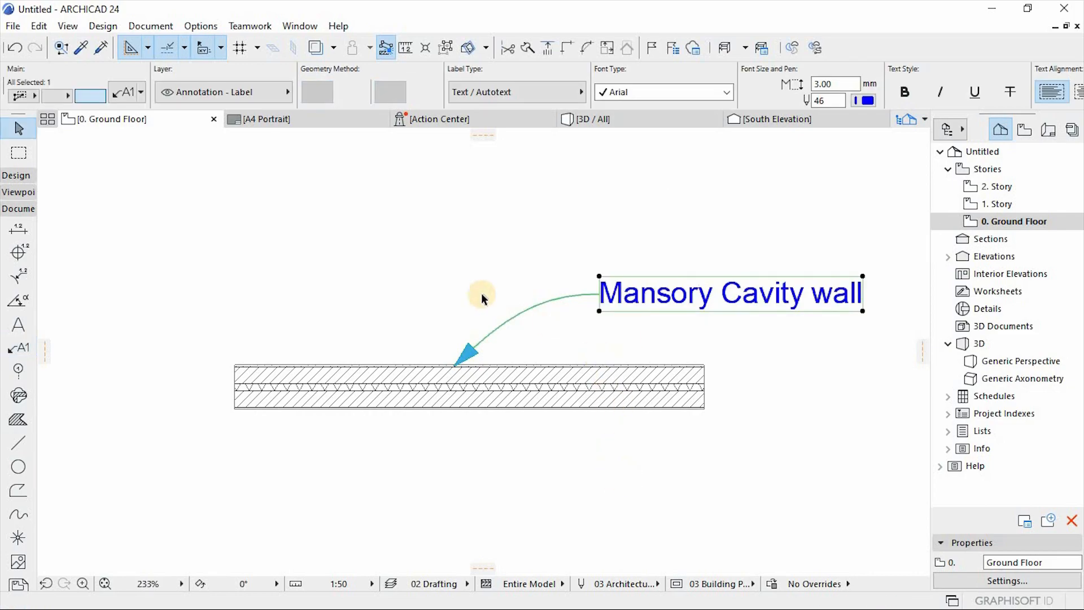
left_click(667, 444)
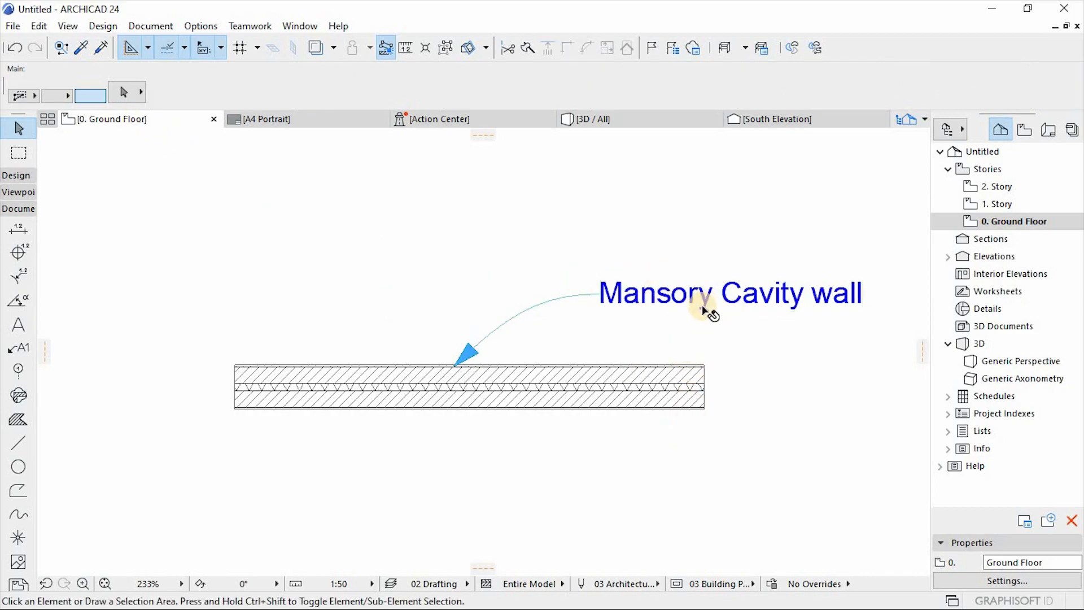
scroll(457, 353, "up", 2)
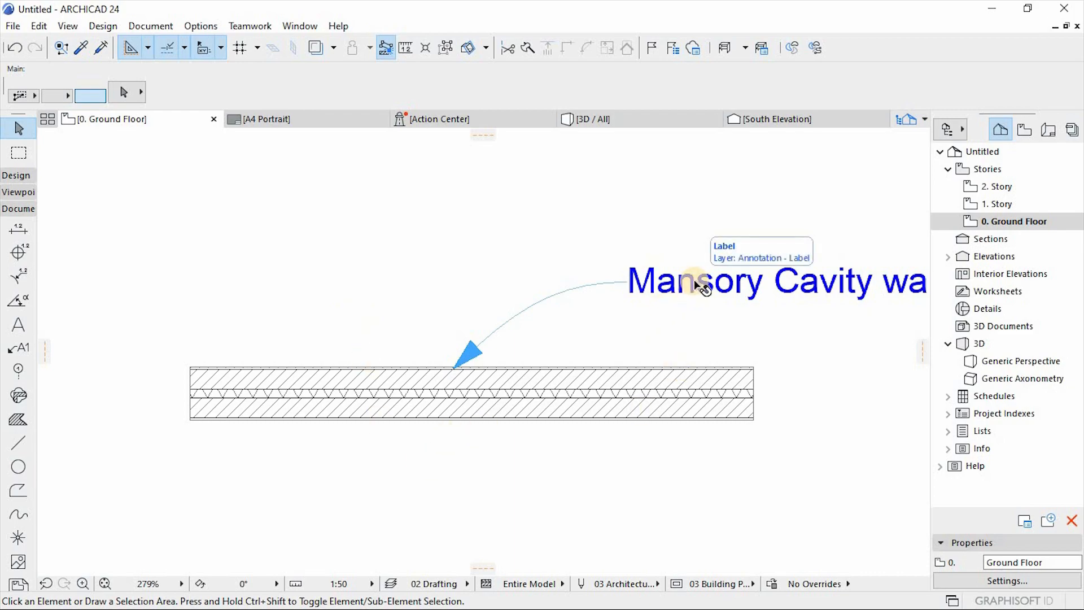
left_click(706, 288)
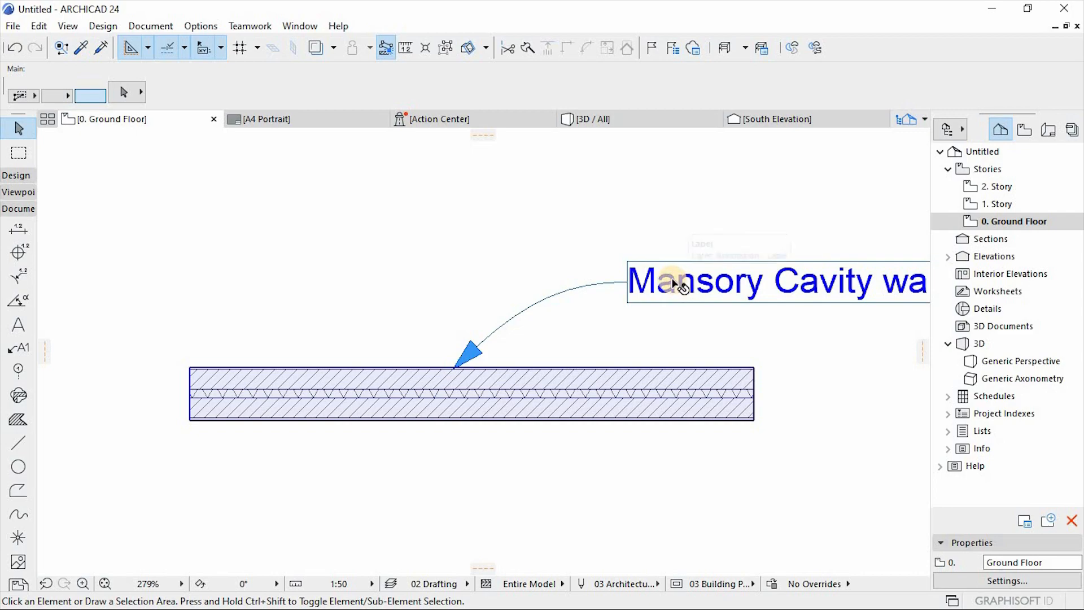
left_click(433, 447)
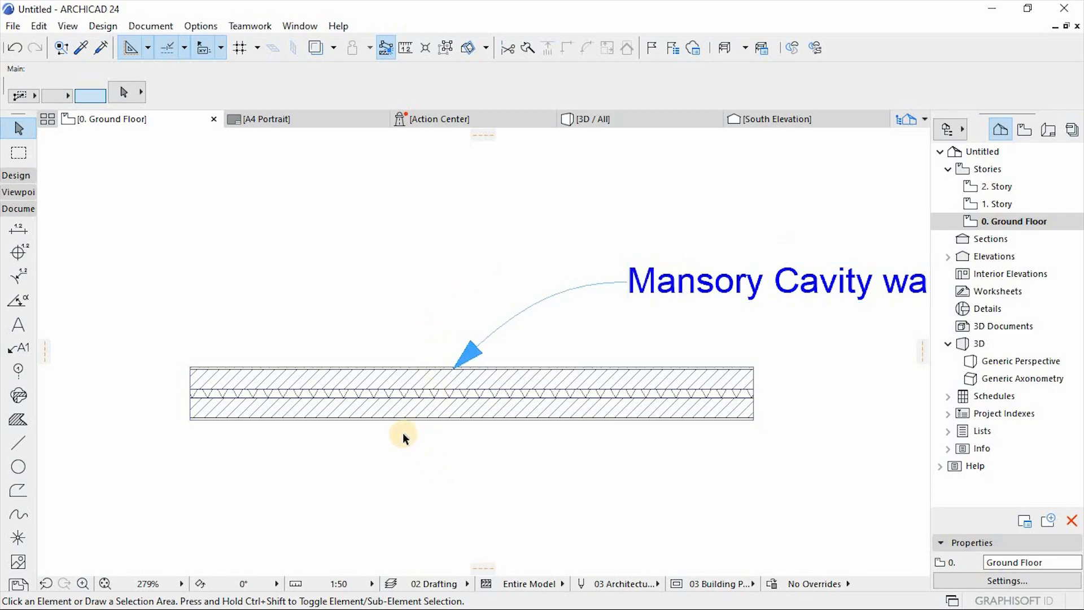
left_click(513, 405)
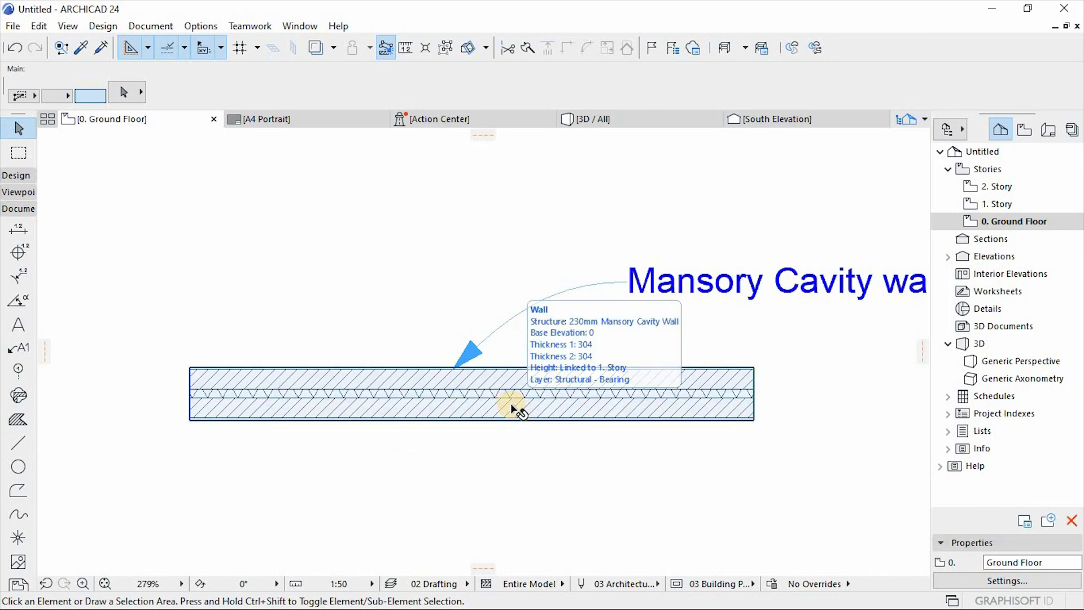
left_click(522, 482)
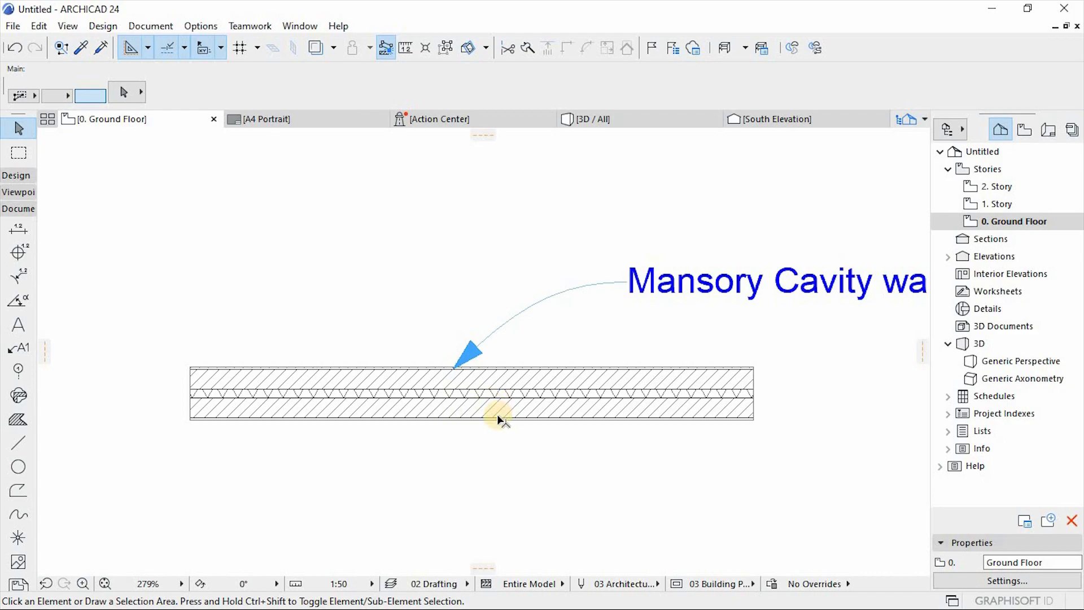
Reopen the Label tool's default settings and set the label type to Skin List Label 24.
mouse_move(467, 412)
key("w")
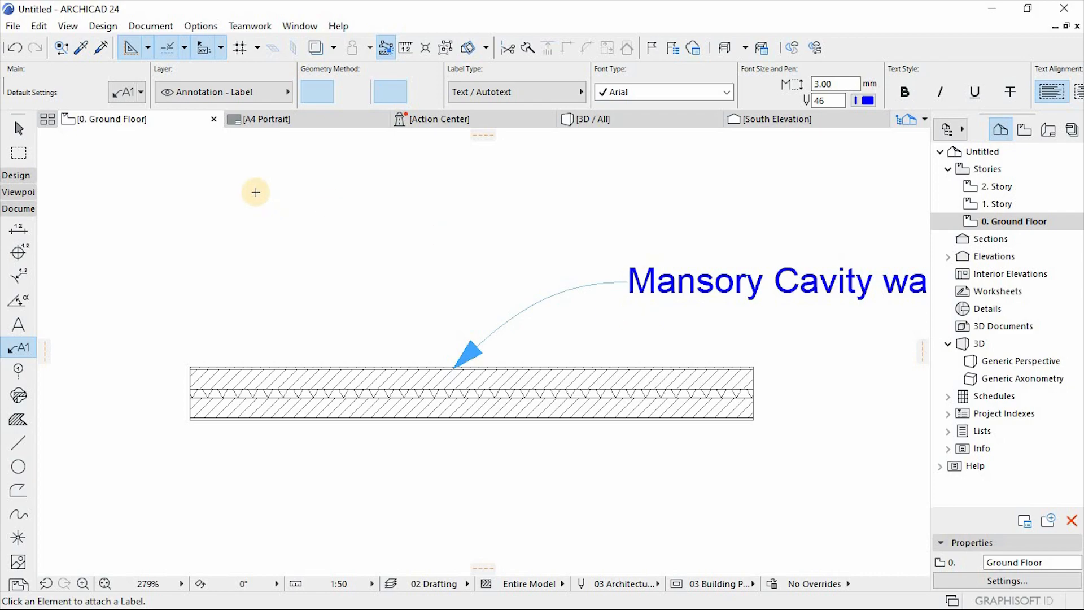
left_click(125, 97)
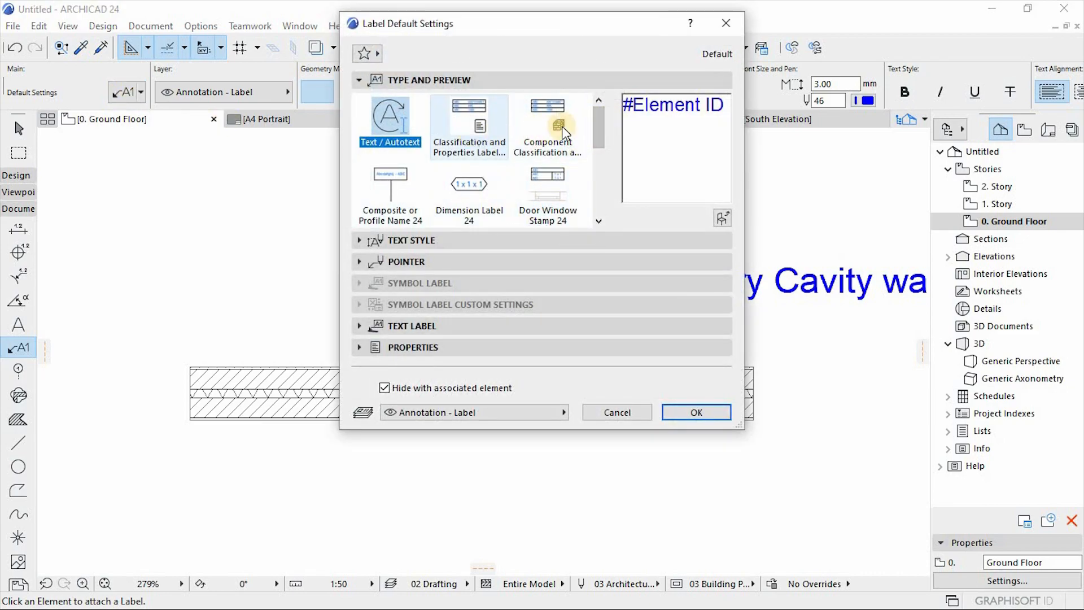
left_click_drag(599, 121, 604, 186)
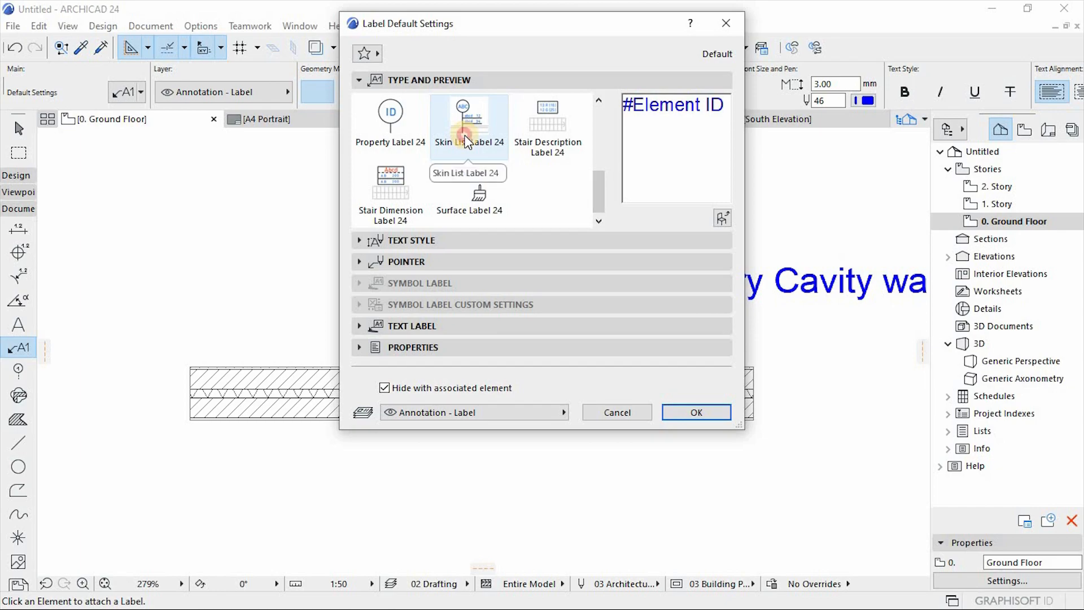
left_click(474, 121)
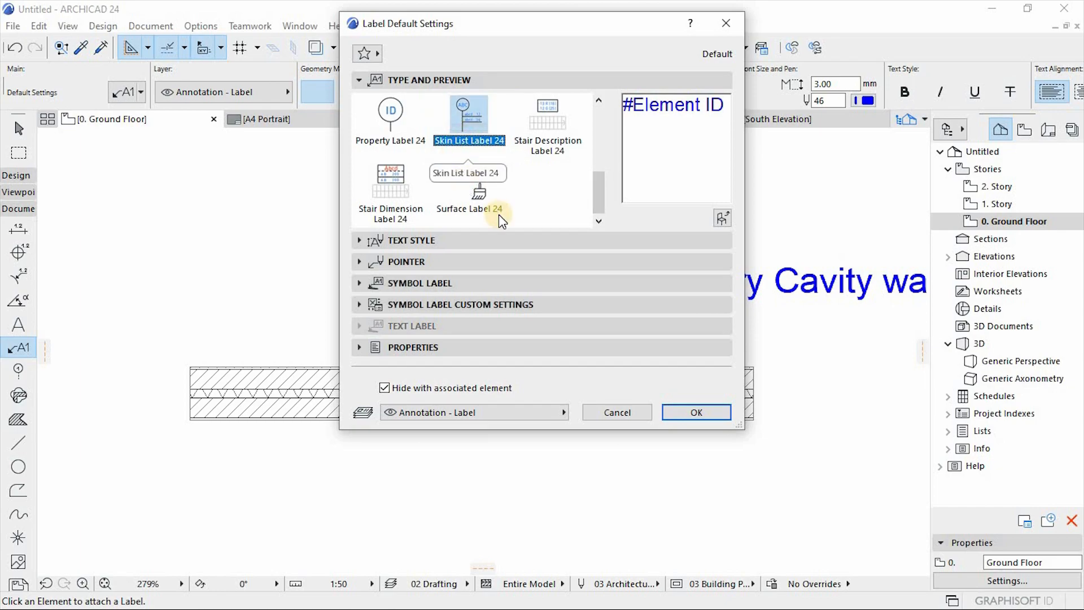
In the skin list label's custom settings, set the head text to show the Element ID.
left_click(360, 304)
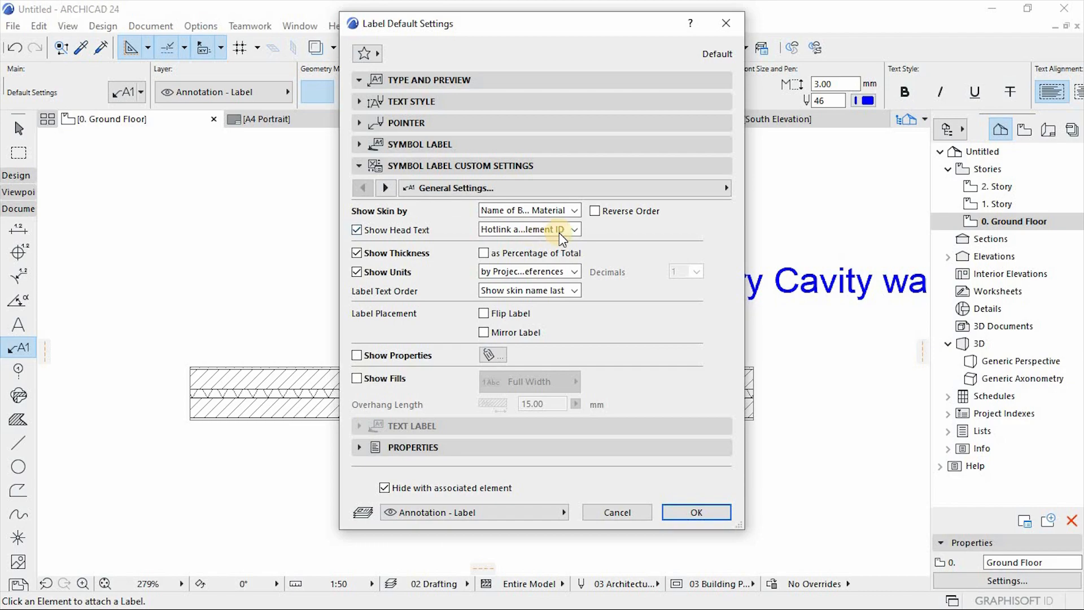
left_click(574, 228)
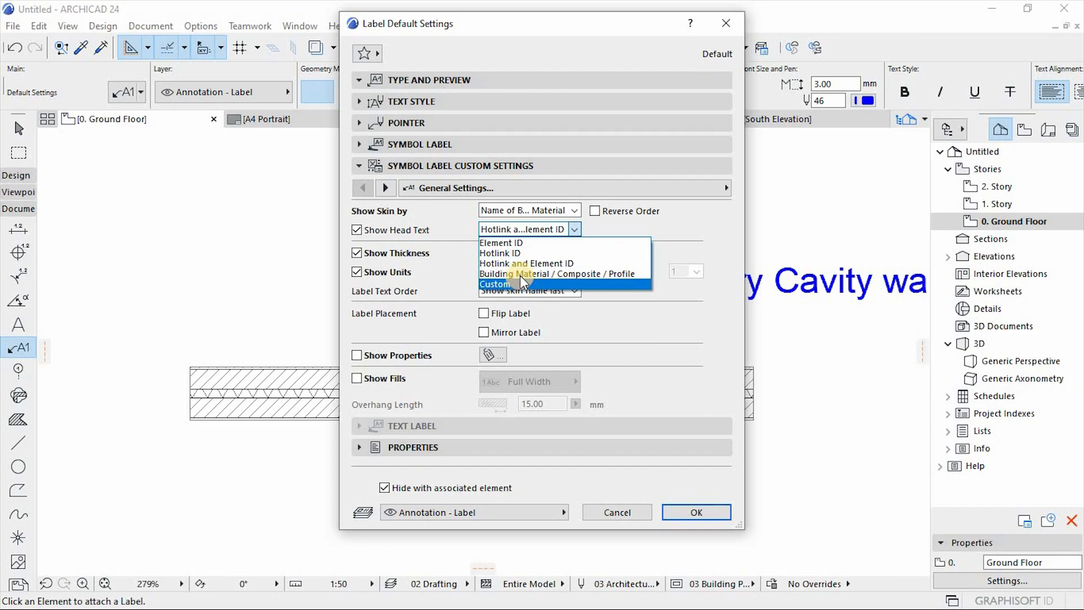
left_click(522, 244)
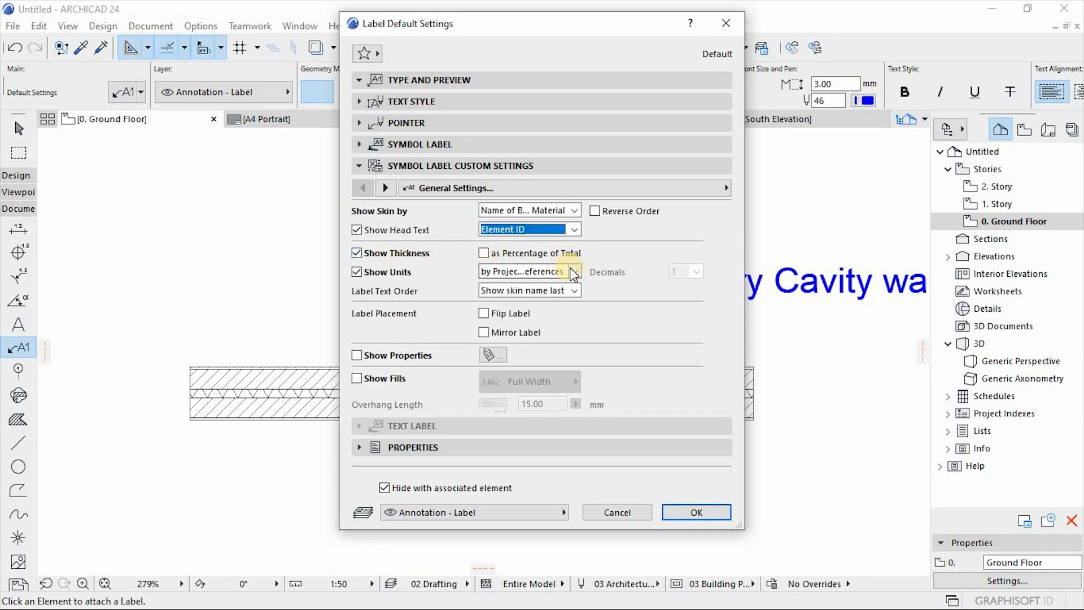
Review the available skin naming, unit and label text order options, and confirm the label default settings.
left_click(570, 210)
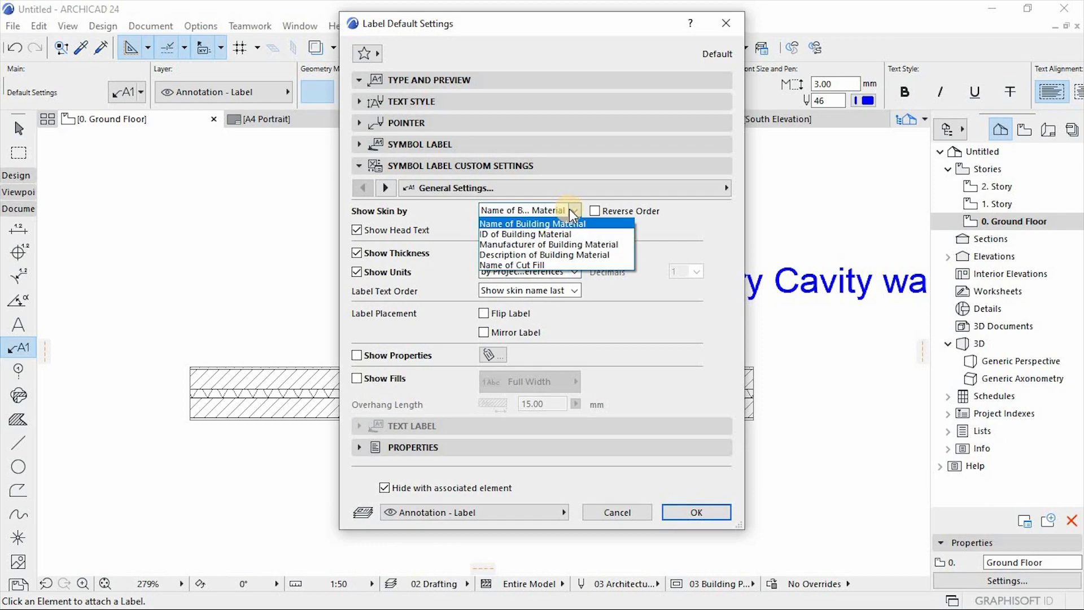
left_click(667, 232)
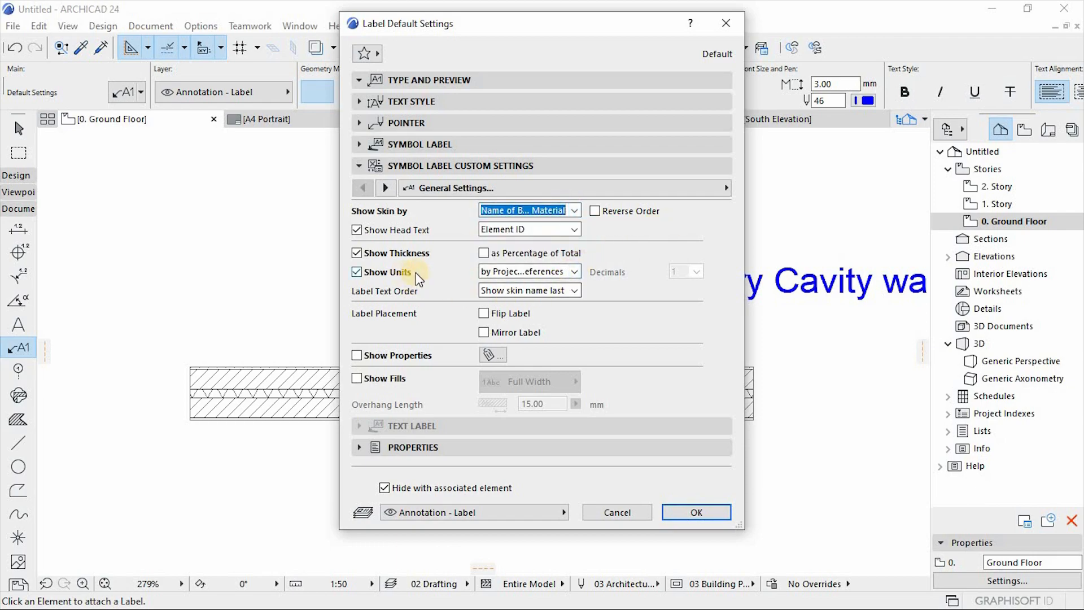
left_click(569, 272)
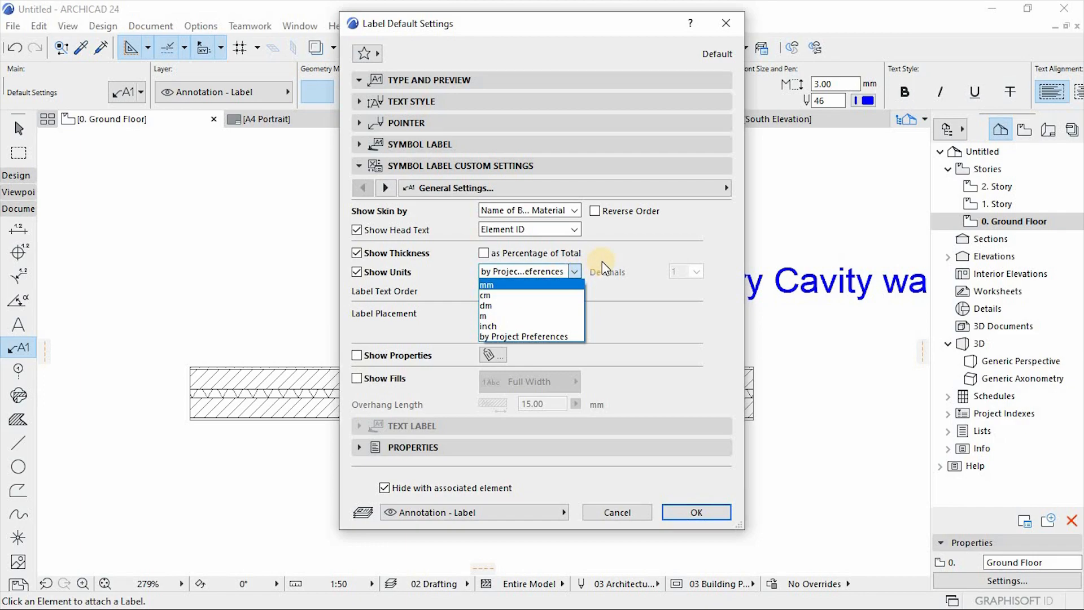
left_click(573, 273)
left_click(574, 290)
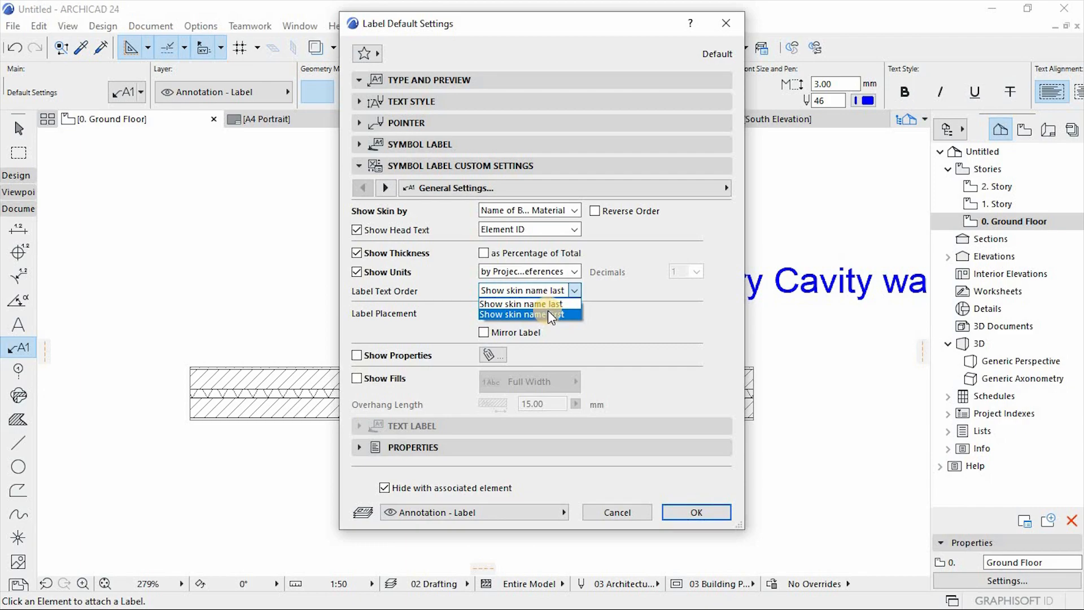
left_click(628, 325)
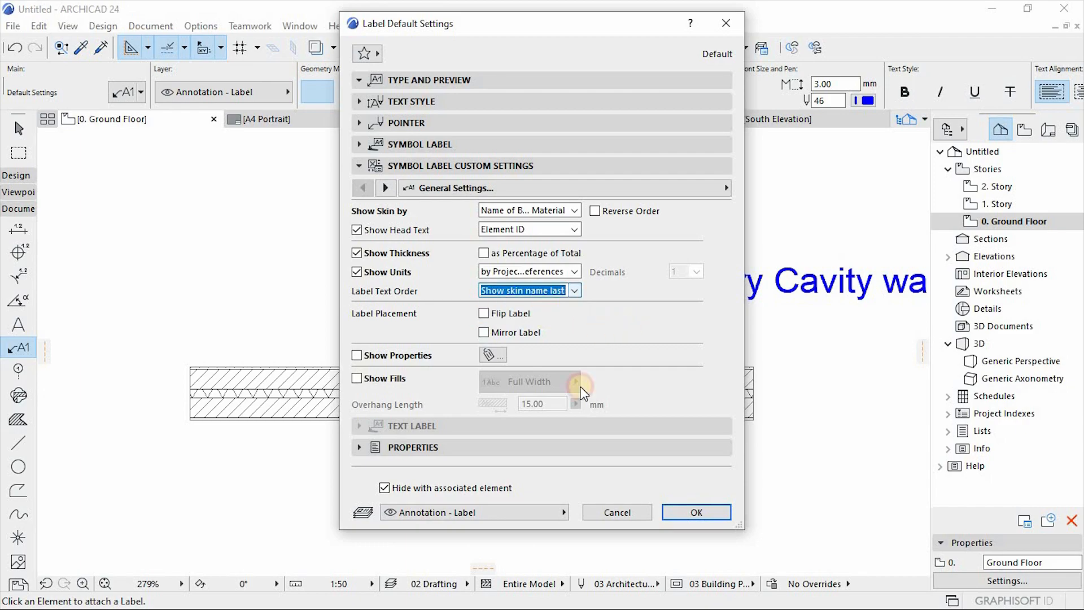
left_click(681, 510)
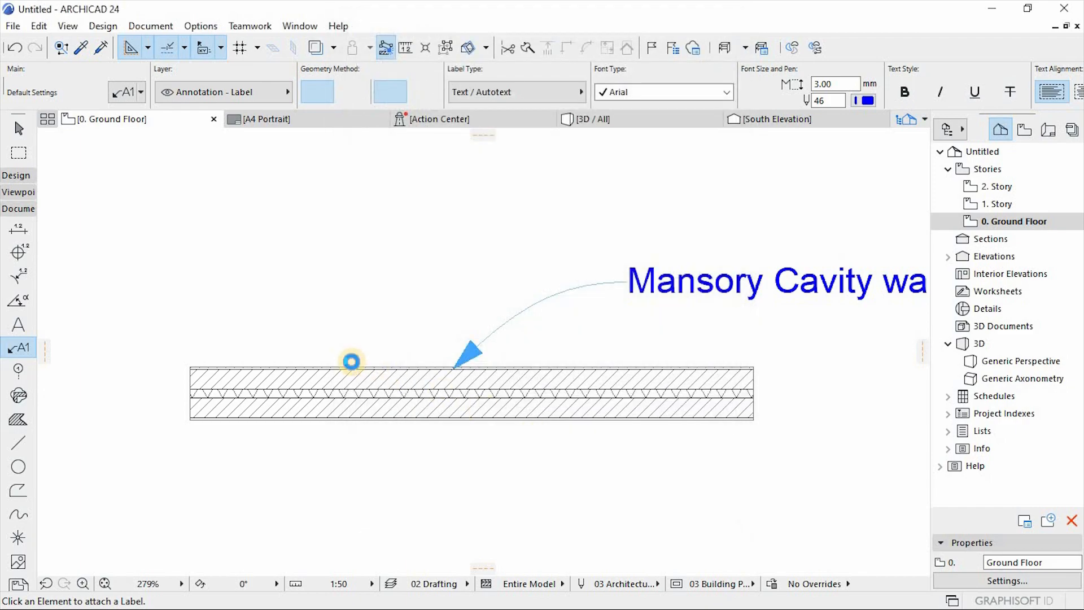
Attach a skin list label to the upper edge of the cavity wall near its left end.
left_click(283, 372)
scroll(503, 446, "down", 3)
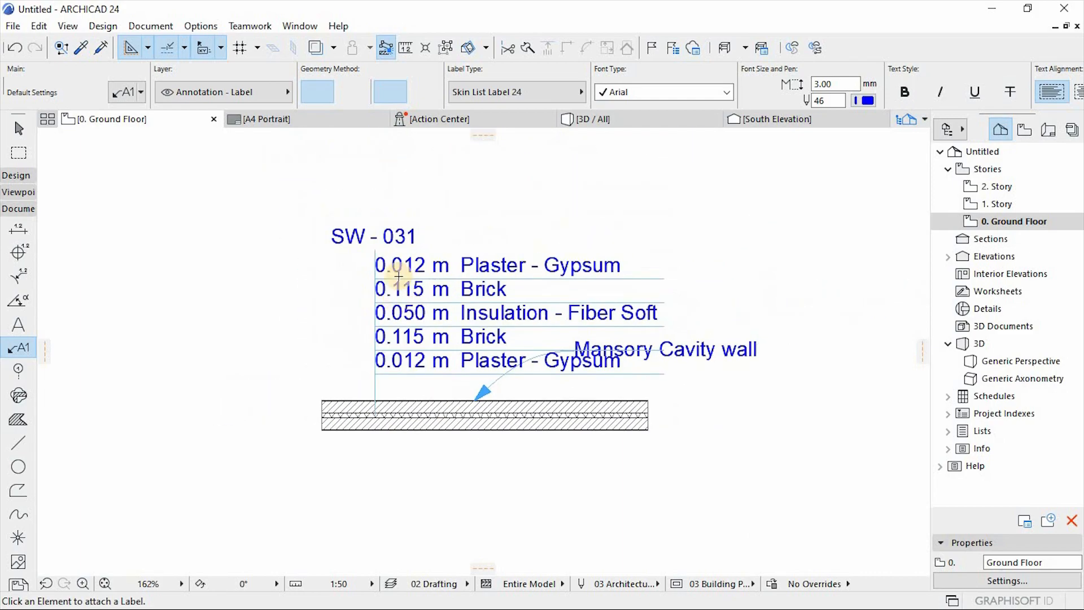
scroll(399, 276, "up", 1)
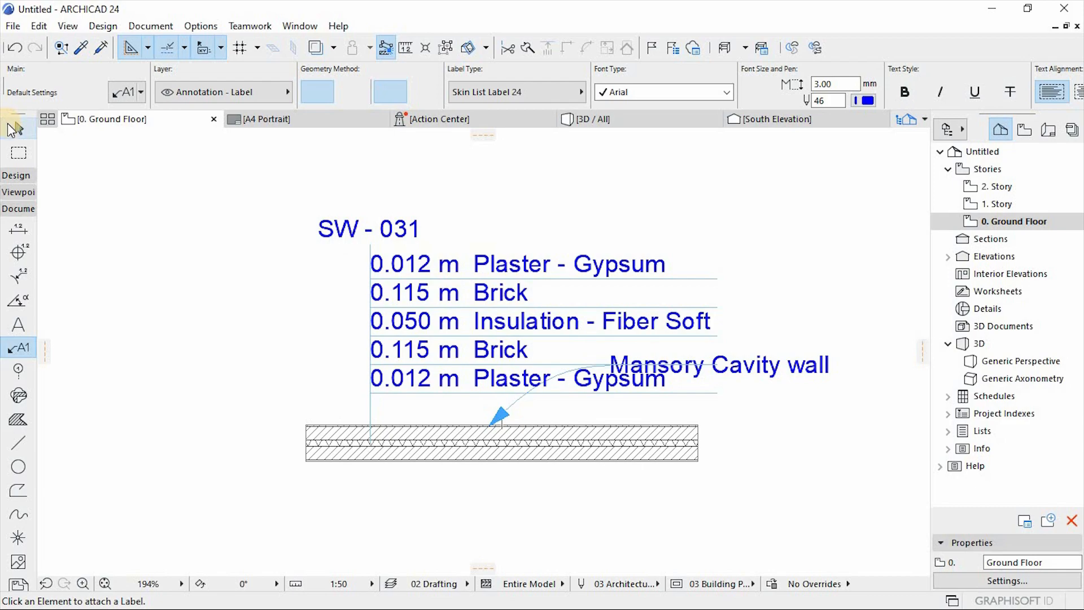
Leave the Label tool and delete the "Mansory Cavity wall" text label from the wall.
left_click(503, 414)
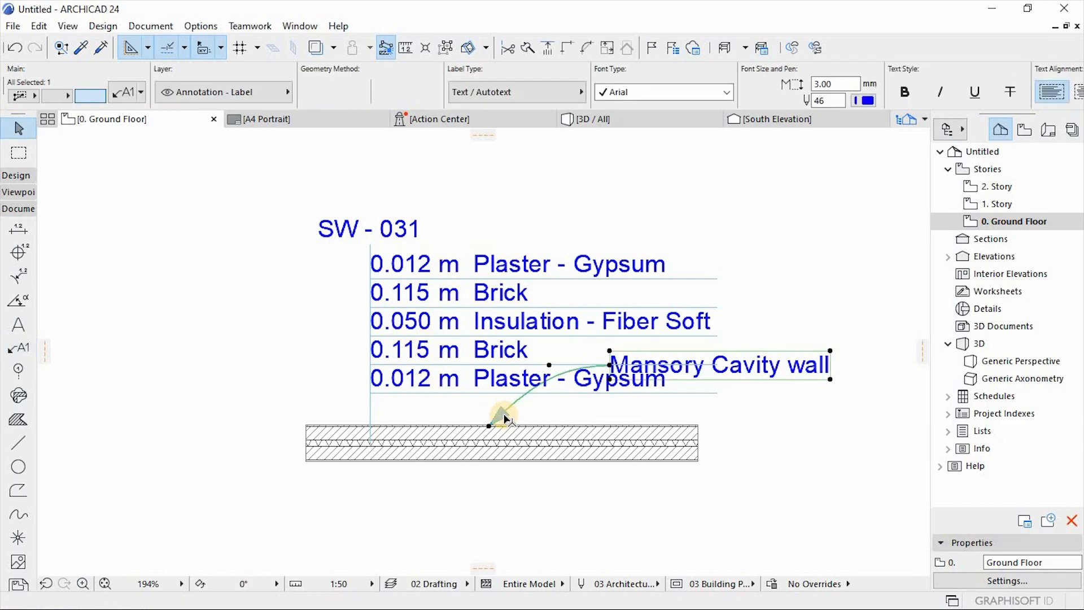
key("Delete")
scroll(509, 432, "up", 2)
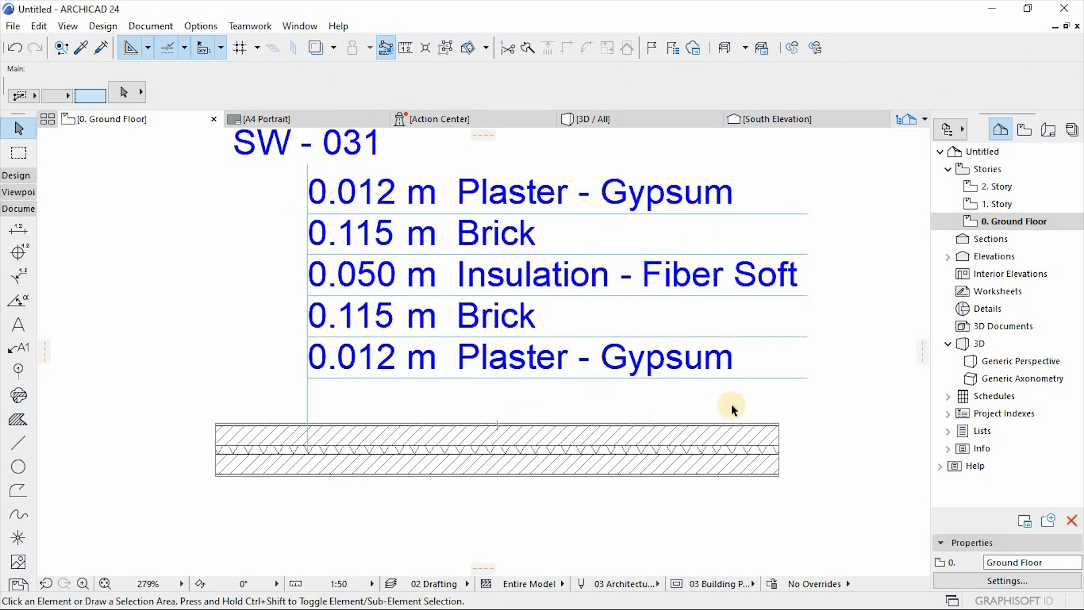
Examine the skin list label's element ID, skin thicknesses and material names against the layers of the cavity wall.
scroll(570, 409, "down", 2)
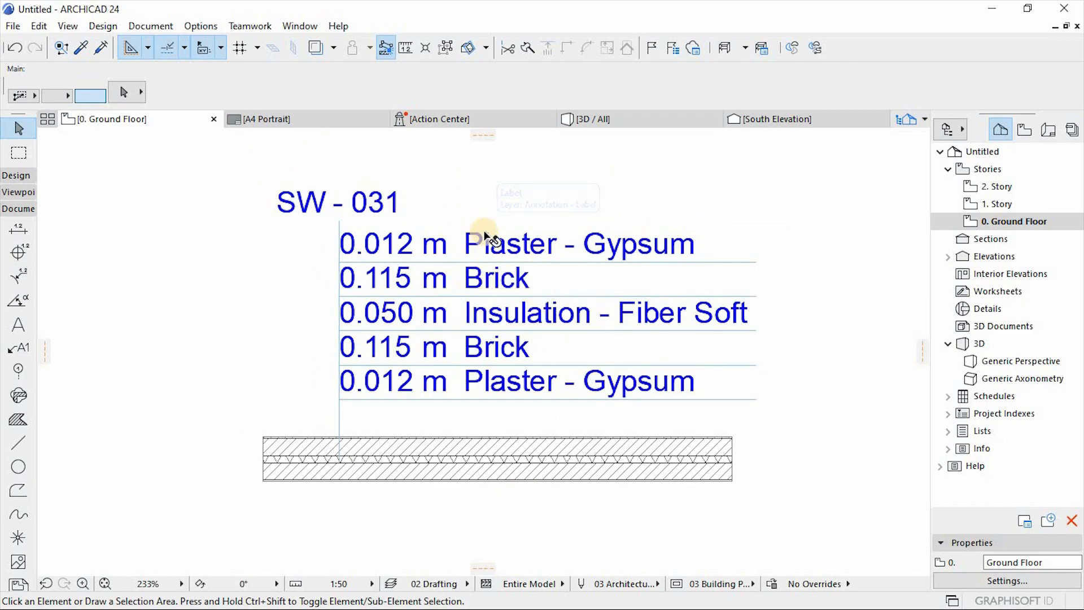
scroll(489, 212, "up", 1)
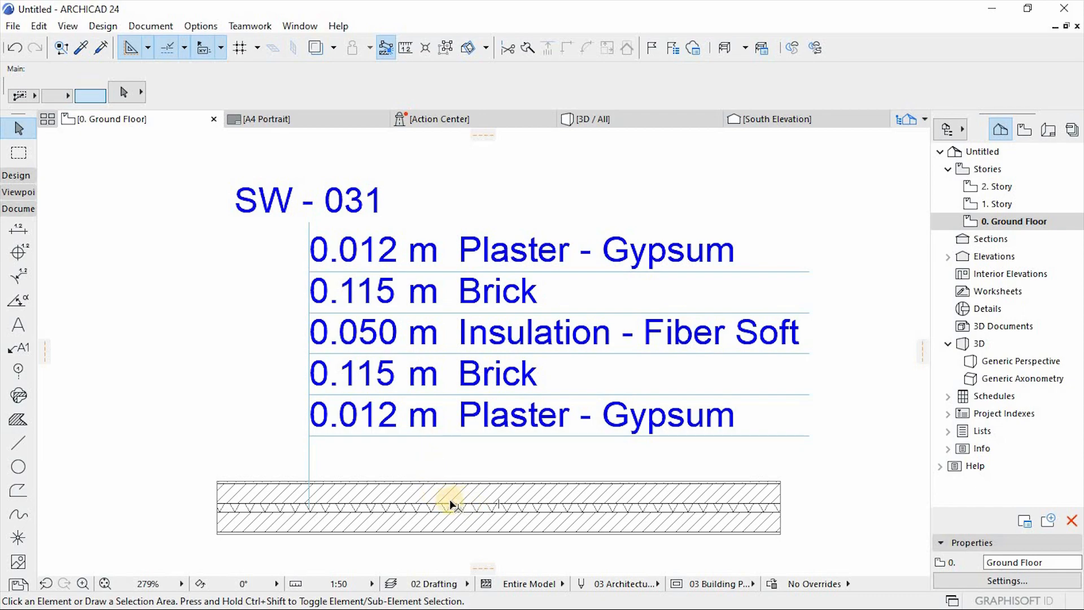
left_click(333, 198)
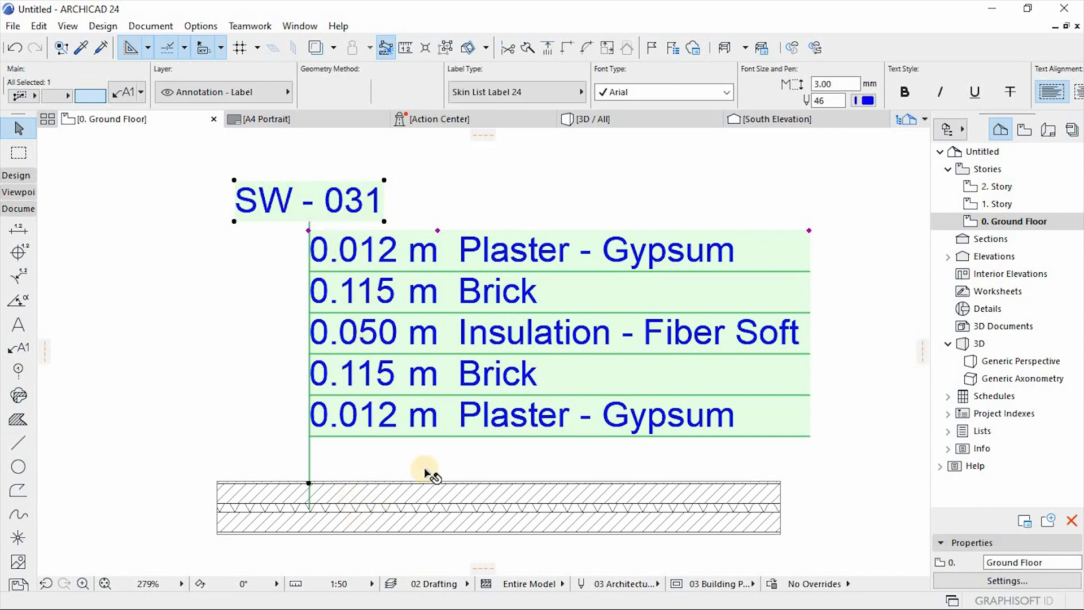
scroll(461, 266, "down", 3)
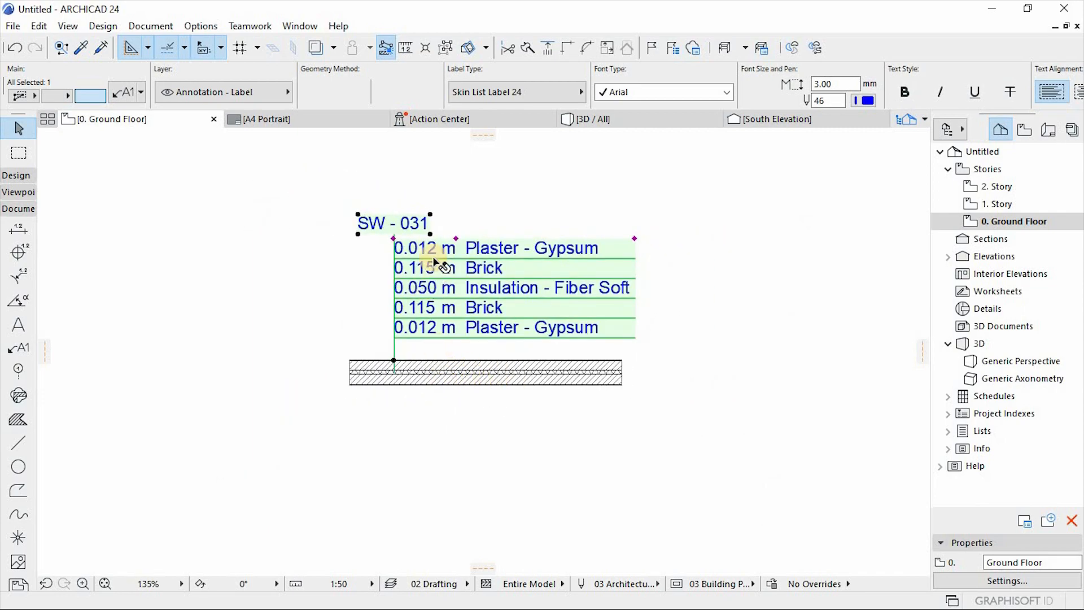
scroll(430, 261, "up", 2)
scroll(435, 240, "up", 1)
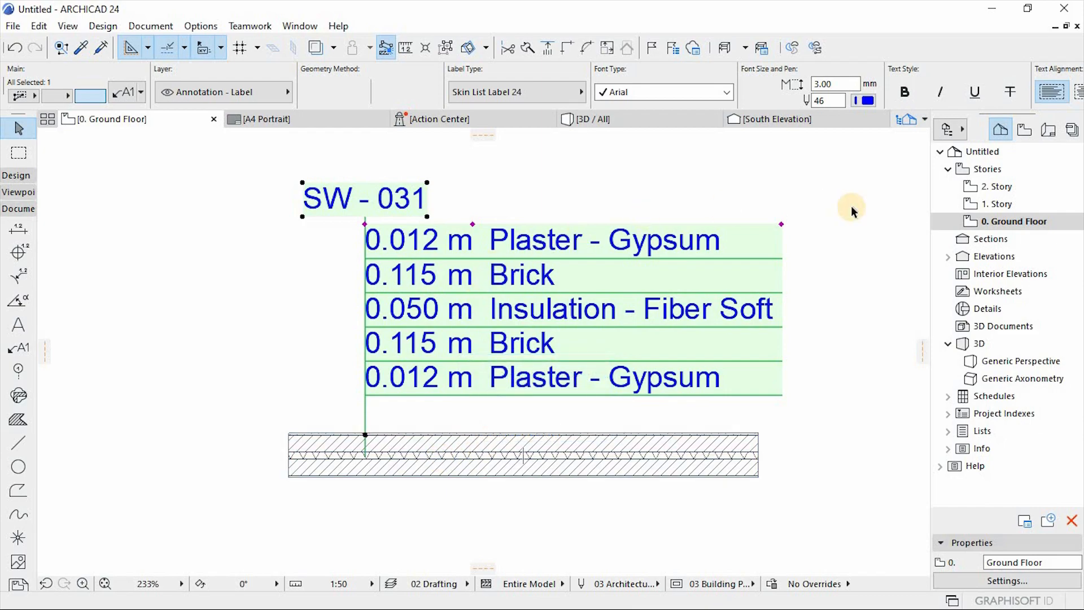
left_click(846, 260)
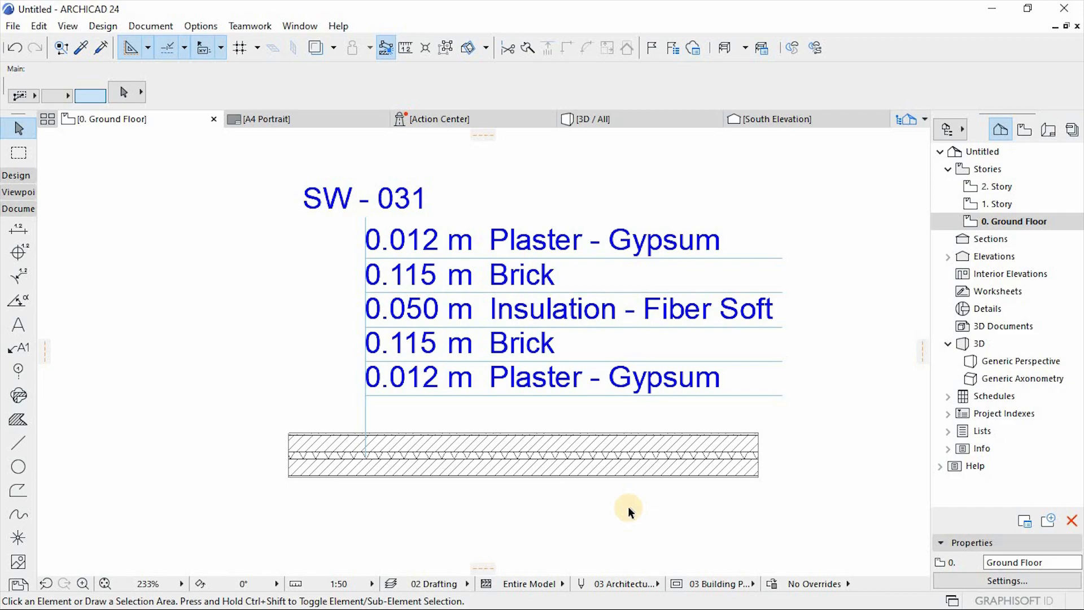
scroll(499, 490, "up", 2)
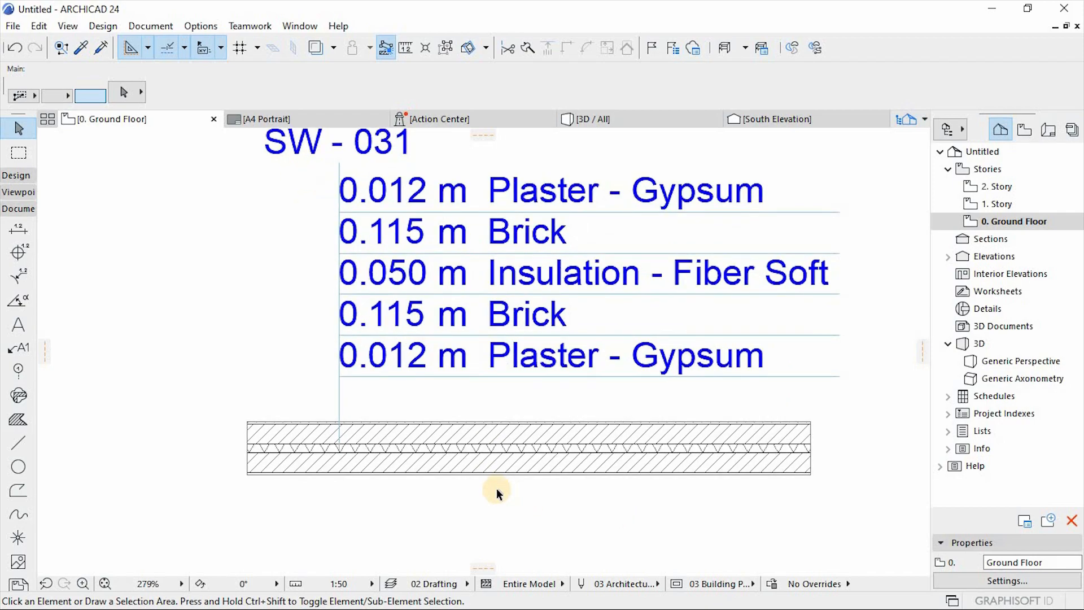
scroll(516, 492, "down", 2)
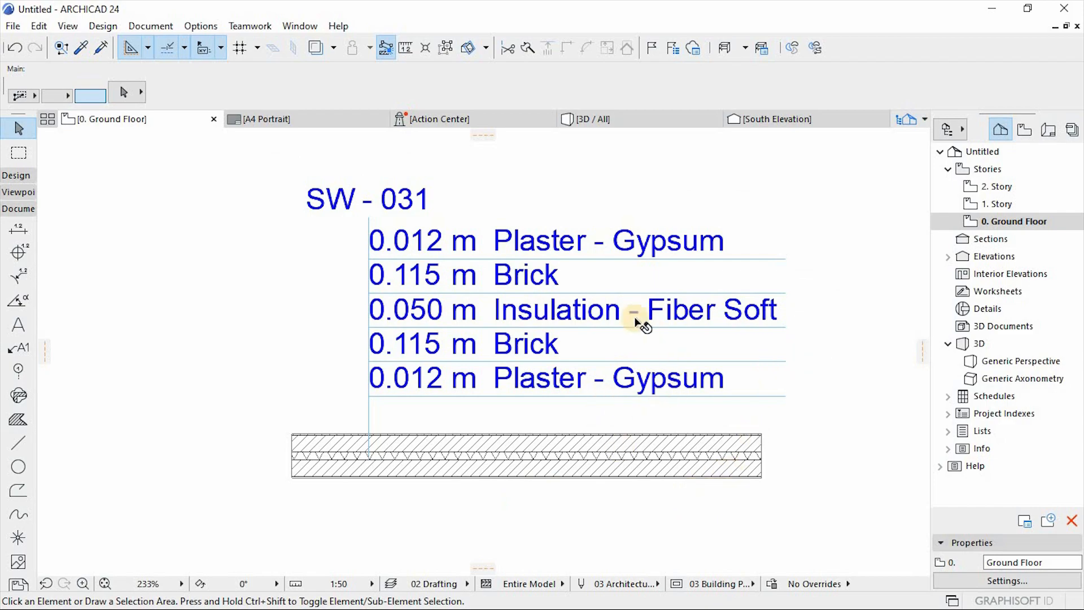
scroll(637, 319, "up", 2)
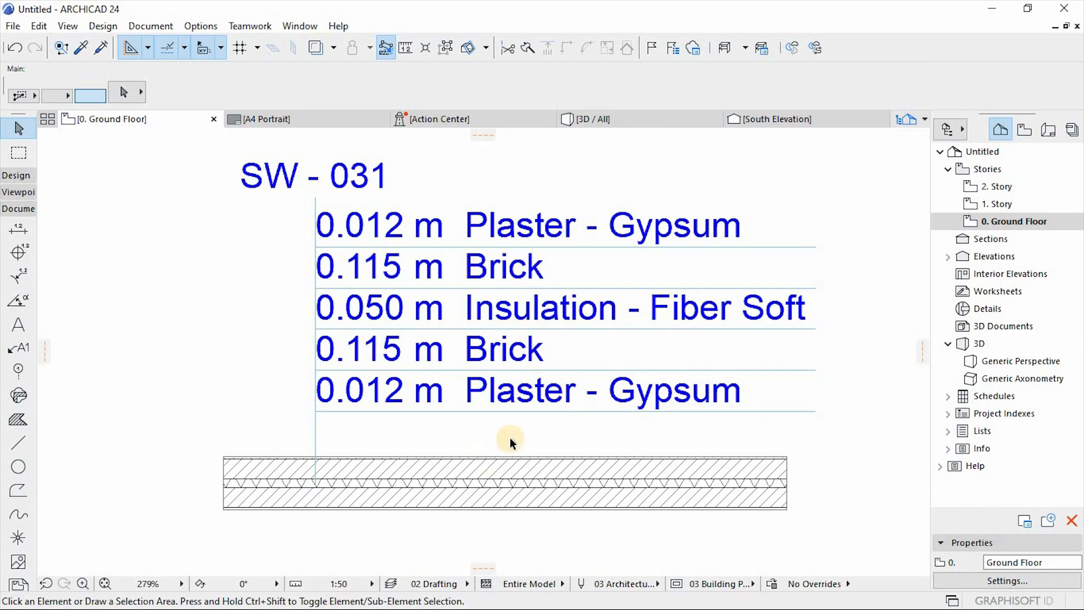
left_click(537, 229)
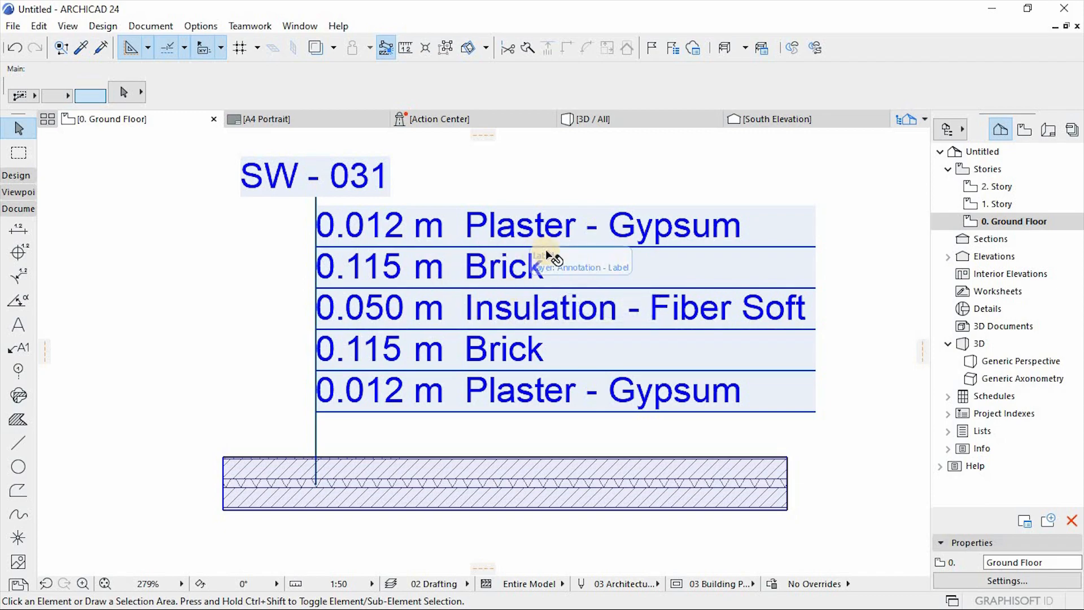
key("Escape")
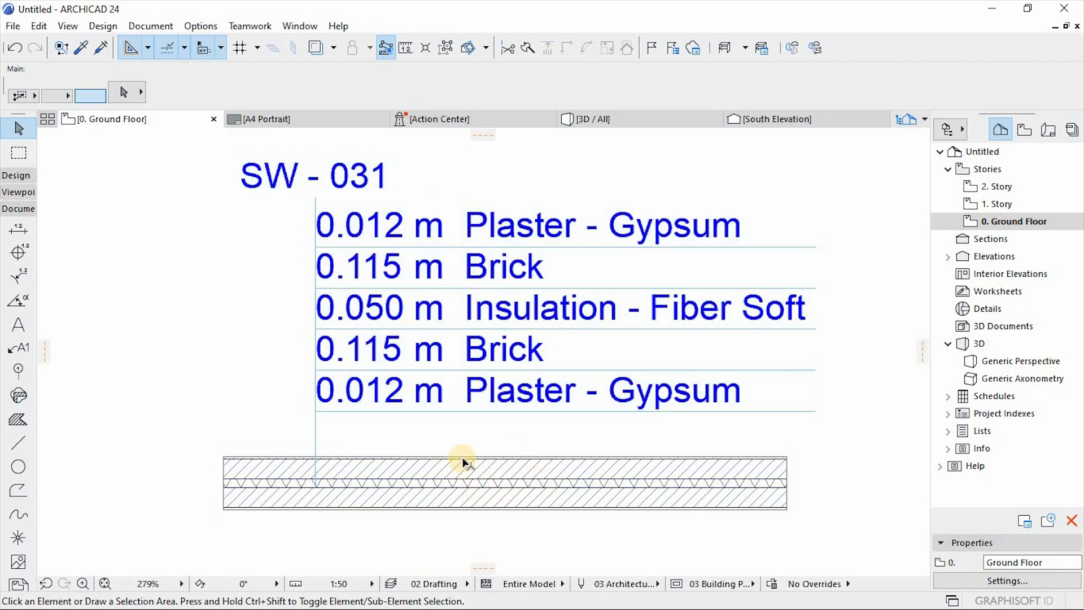
Select the cavity wall, open the Building Materials settings and look through the materials used in its composite.
left_click(473, 467)
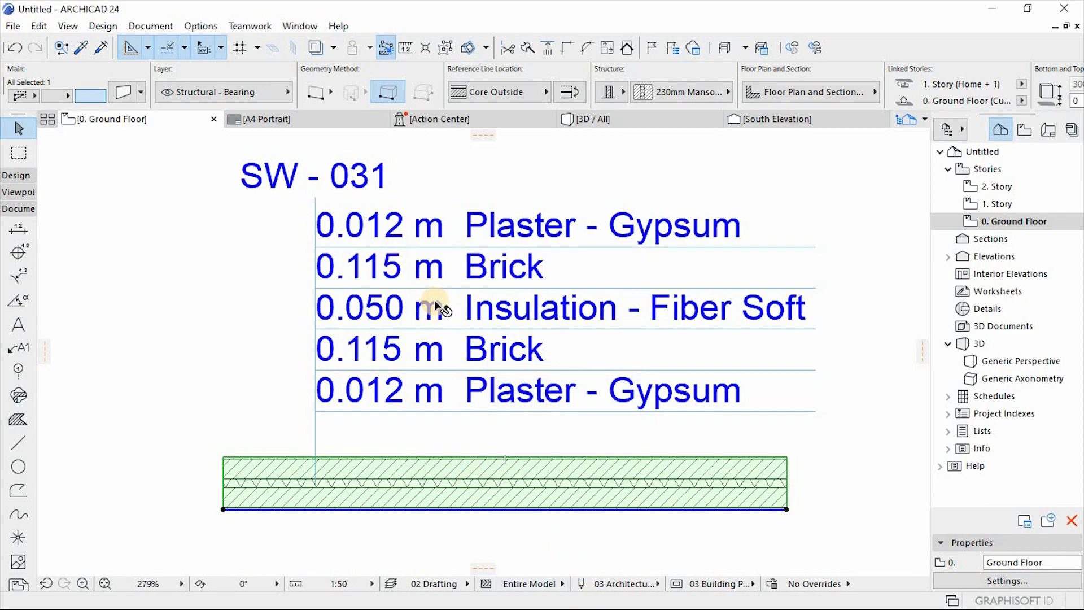
left_click(199, 27)
mouse_move(313, 45)
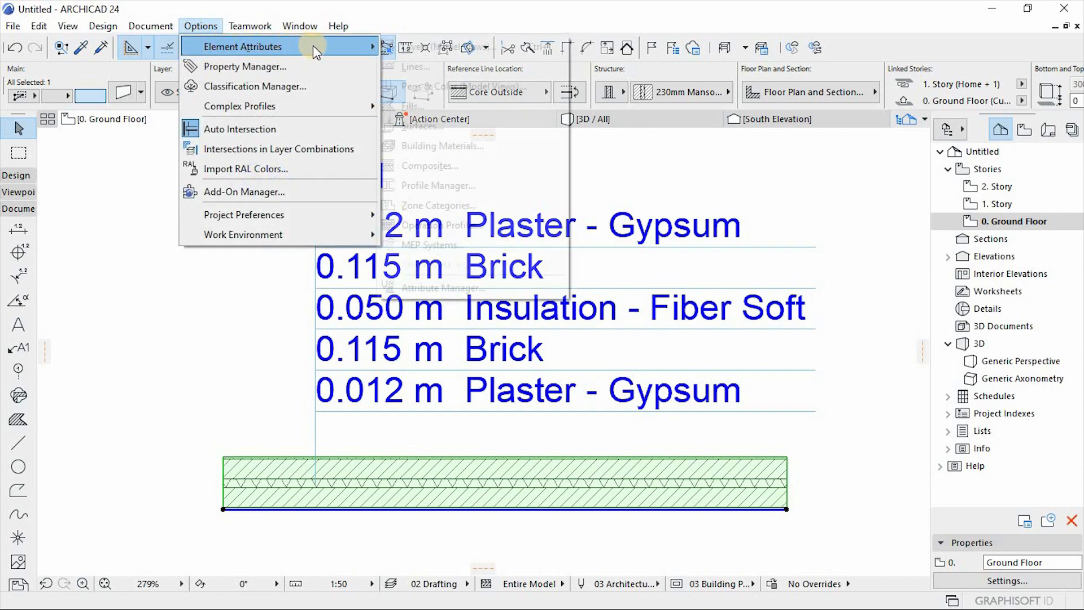
left_click(445, 145)
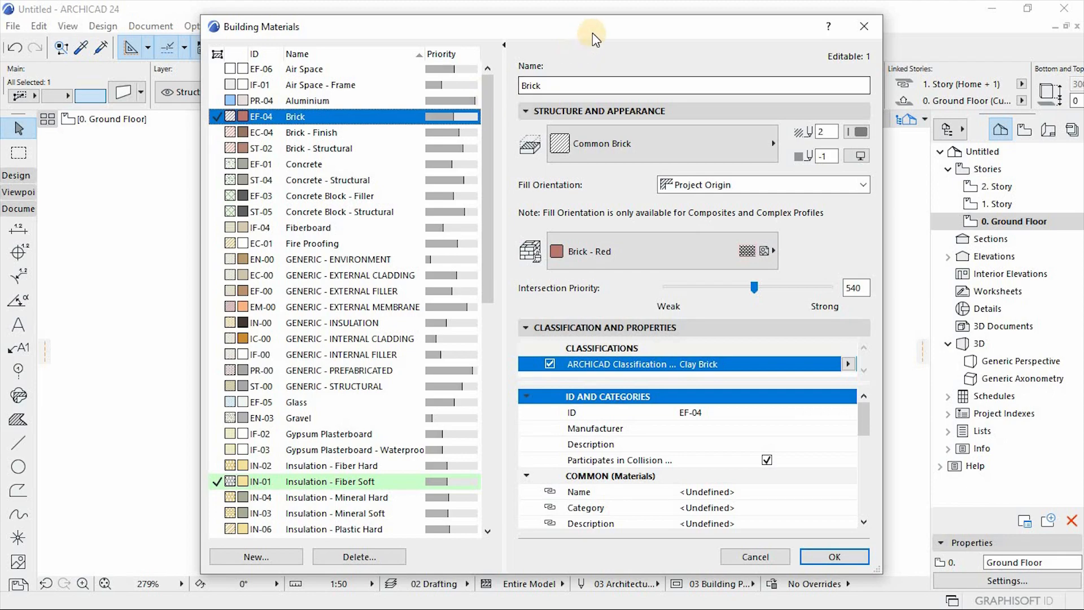
left_click(487, 94)
left_click_drag(487, 94, 465, 233)
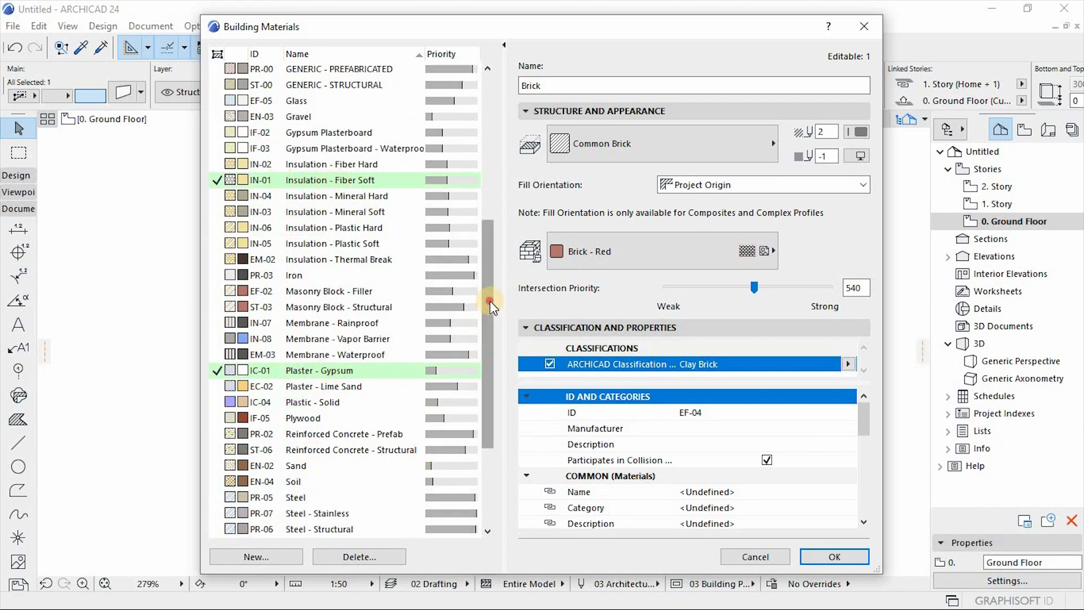
left_click_drag(492, 302, 492, 149)
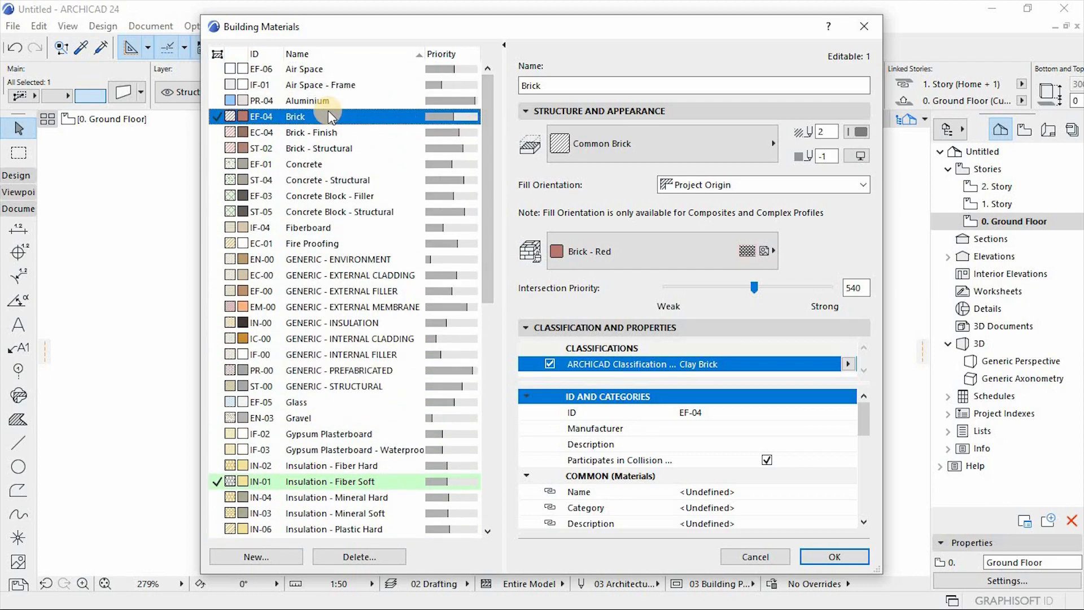
Rename the Brick building material as "SABS Burned bricks".
left_click(524, 85)
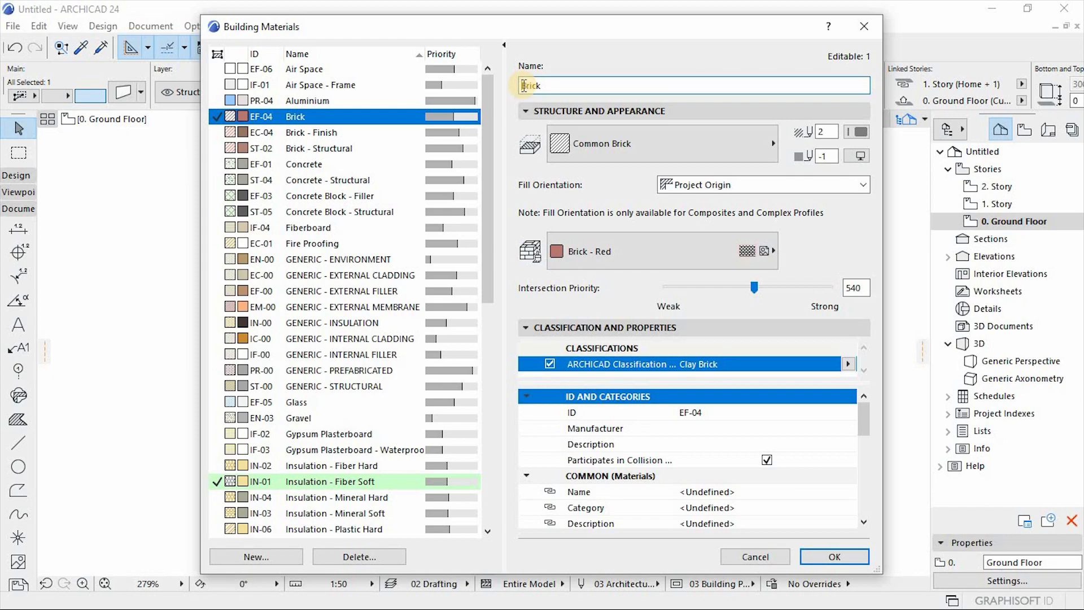
type("SAB")
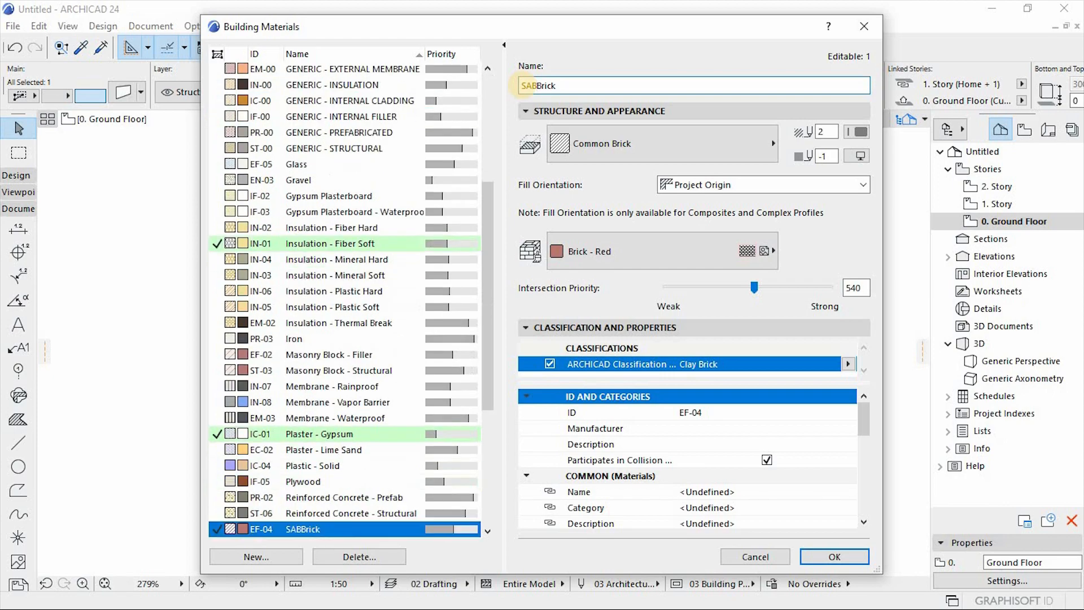
type("S ")
type("Bann")
key("BackSpace")
key("BackSpace")
key("BackSpace")
type("urned")
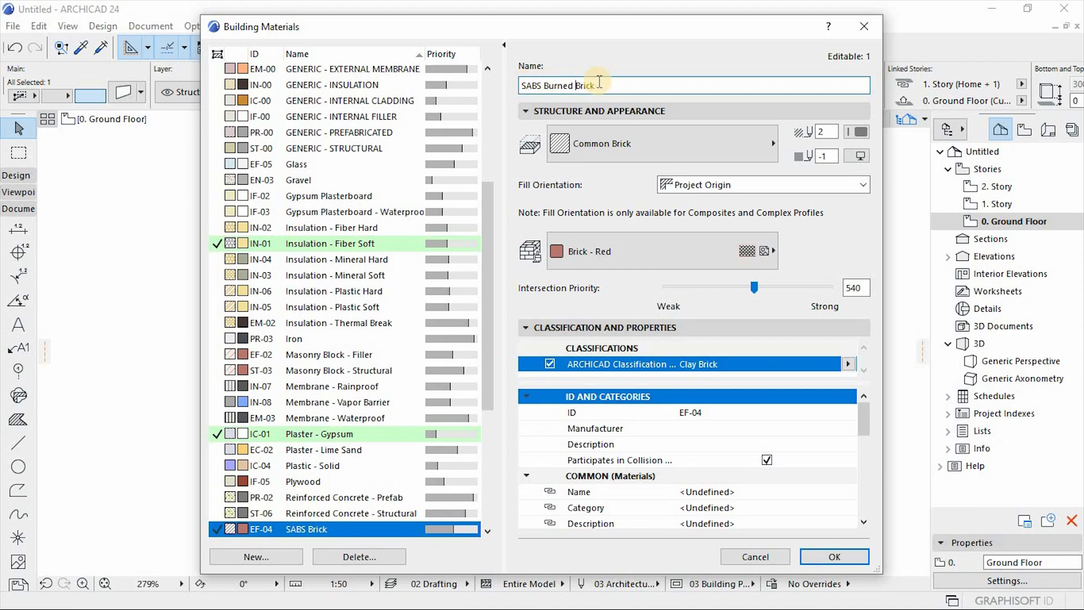
key("End")
type("s")
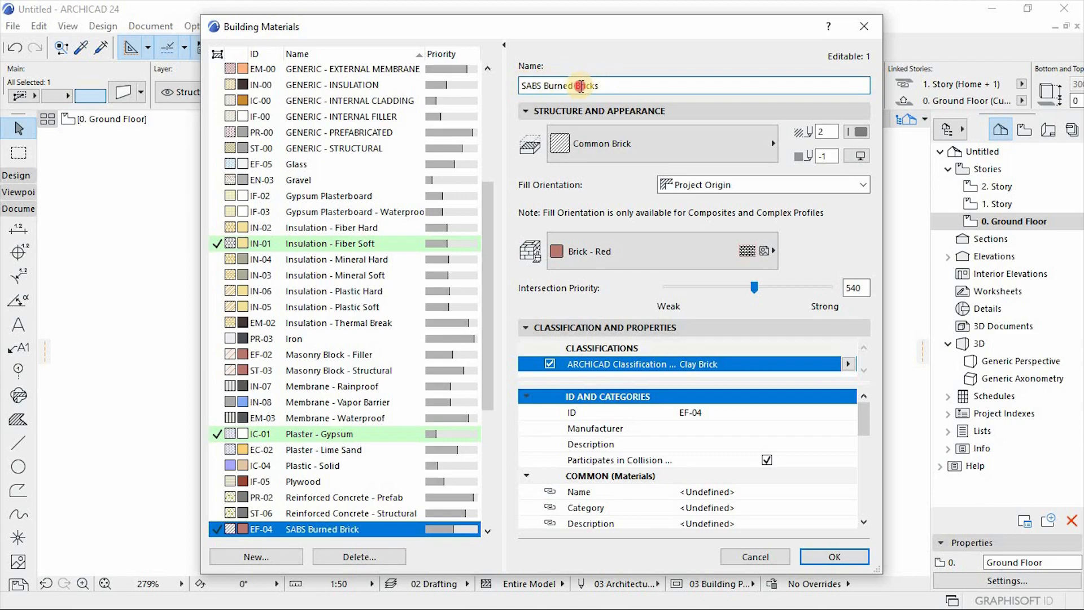
left_click(575, 87)
left_click(576, 87)
type("b")
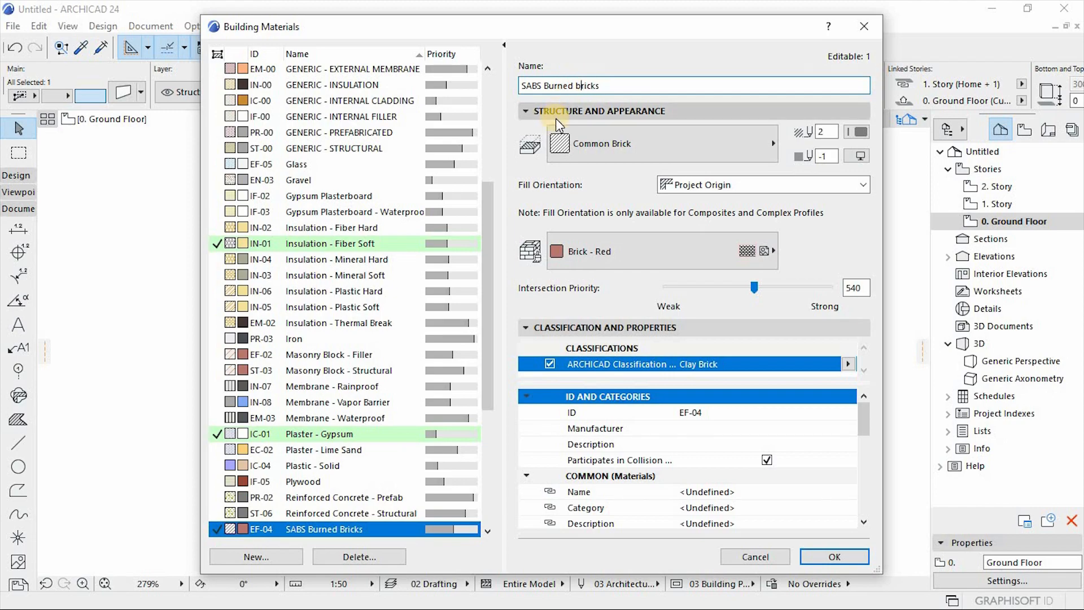
Select the Insulation - Fiber Soft building material and look over its name.
left_click(305, 244)
left_click(521, 86)
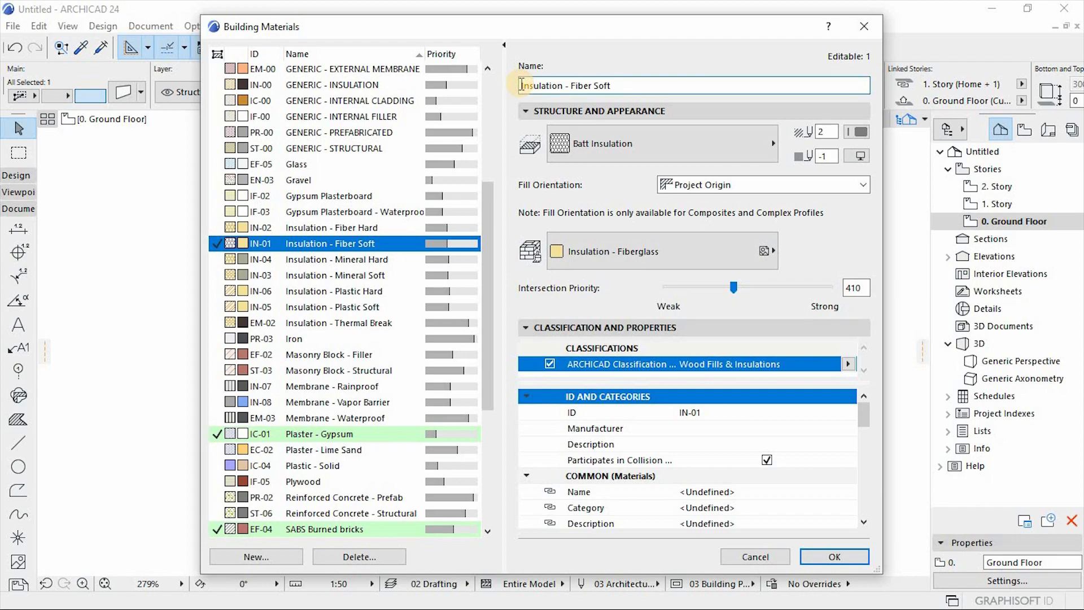
left_click_drag(627, 85, 571, 85)
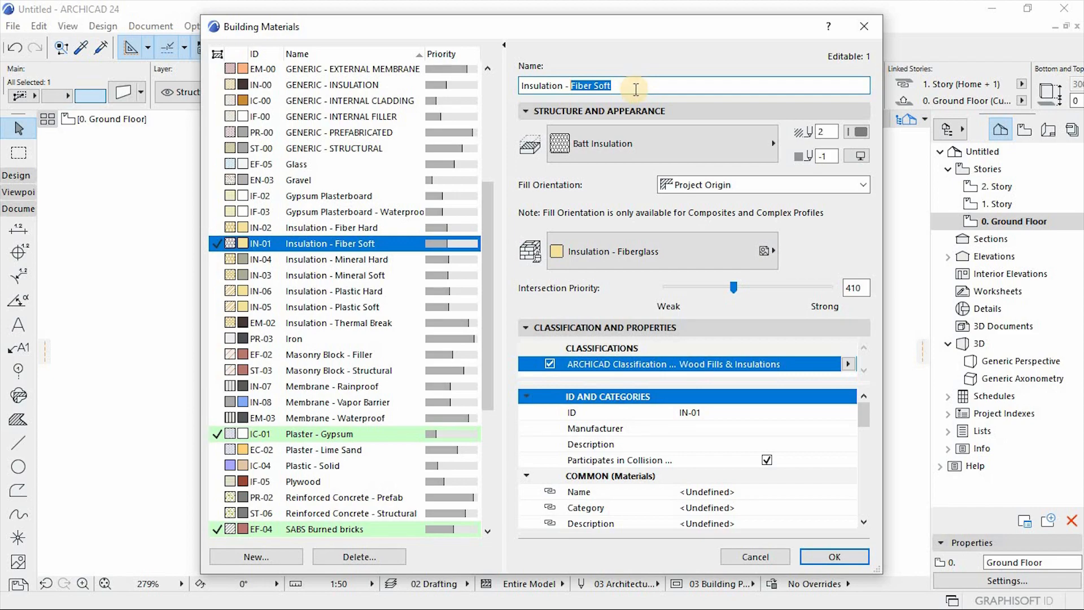
Rename the Plaster - Gypsum building material as "Cement Plaster: Mix Ratio 3:2:1" and apply the Building Materials changes.
left_click_drag(489, 235, 456, 341)
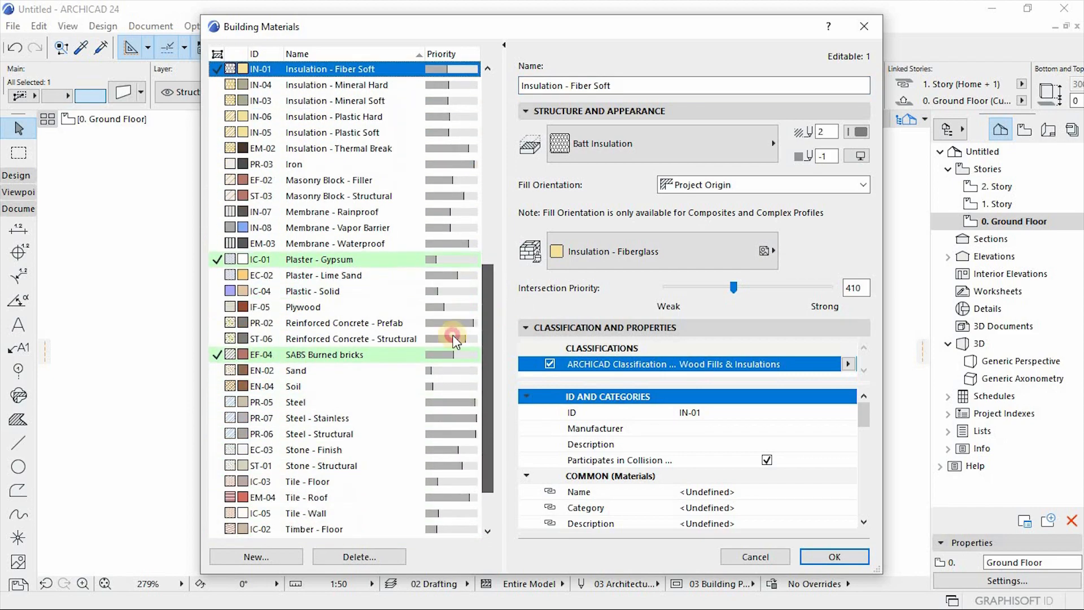
left_click(320, 259)
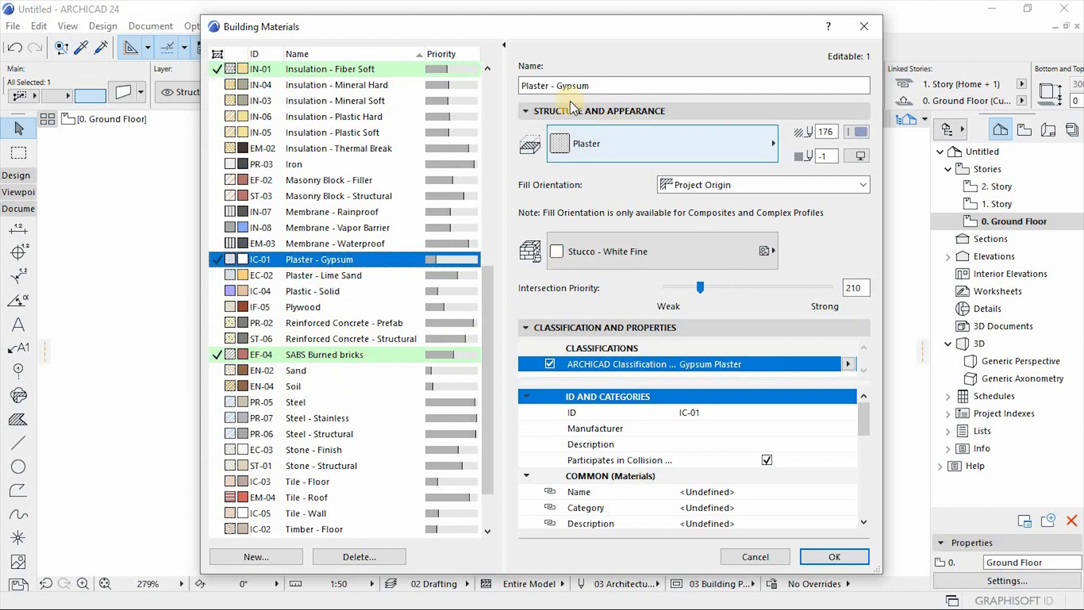
left_click(528, 86)
left_click_drag(600, 86, 521, 86)
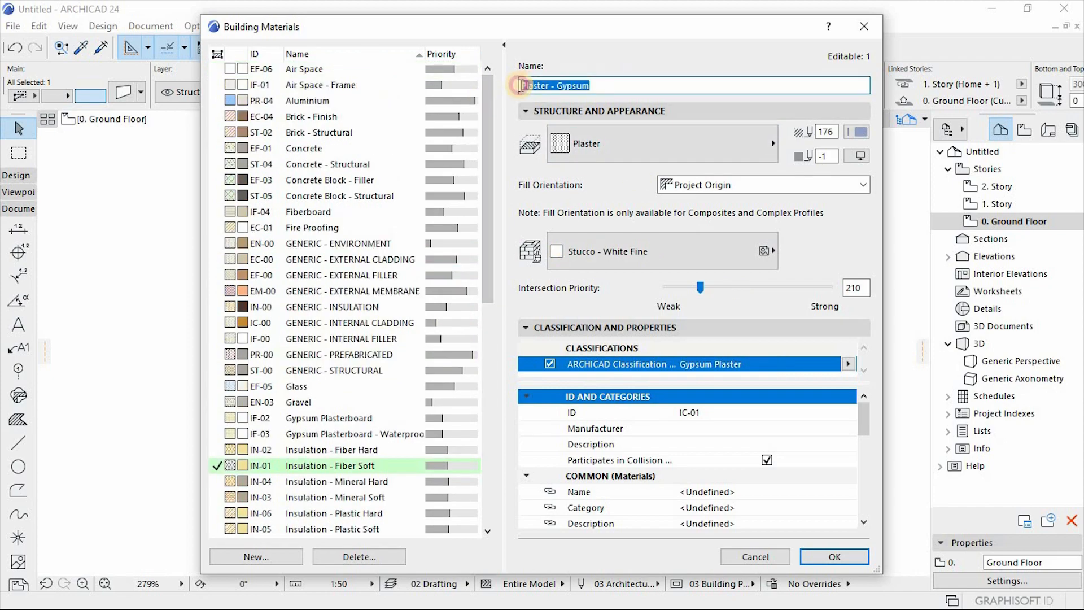
type("Ce")
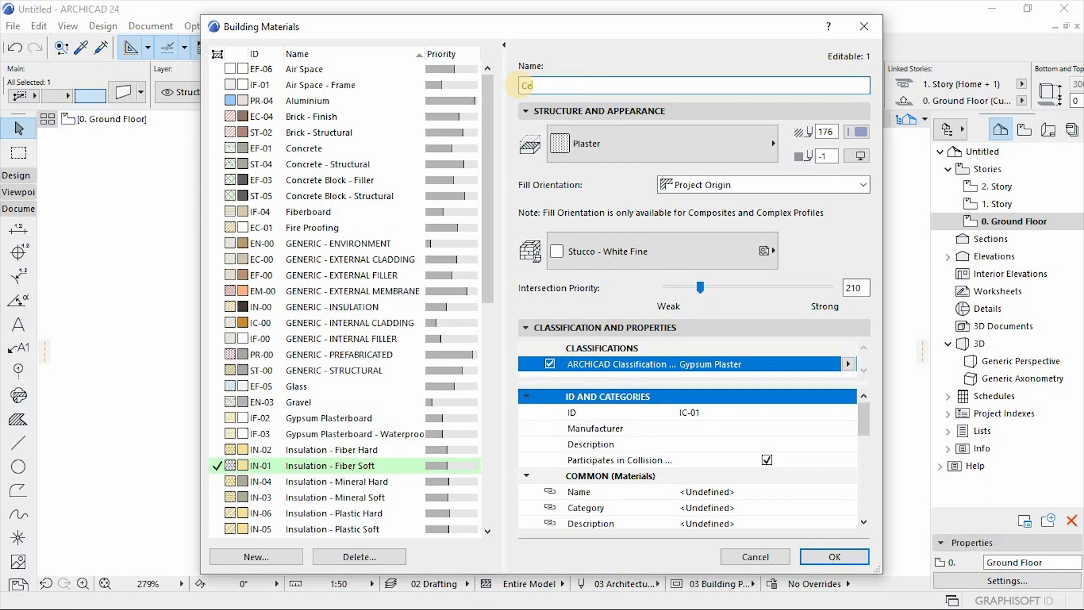
type("ment Plaster")
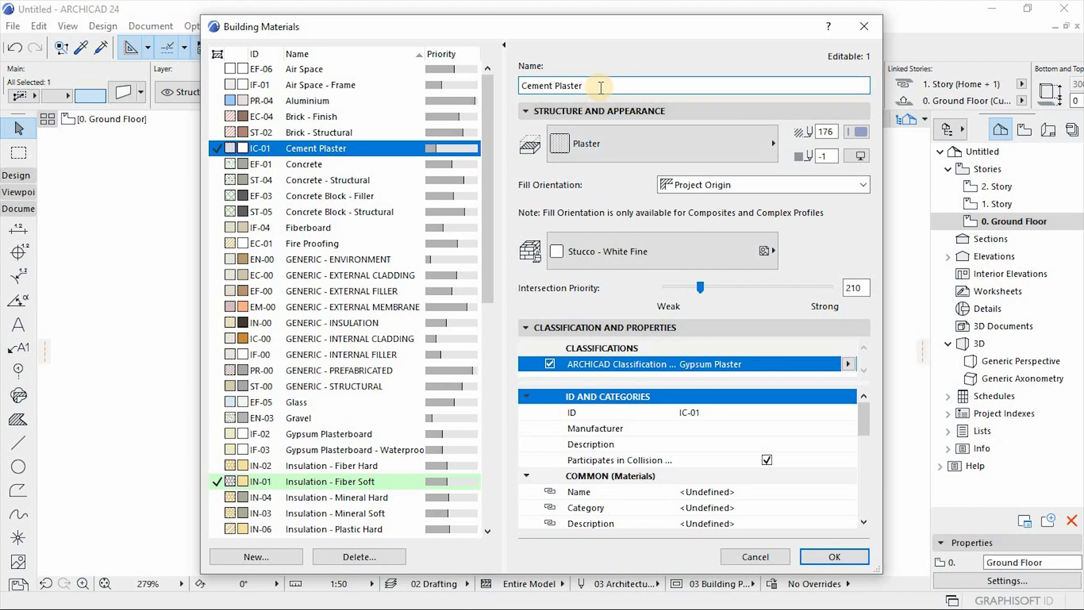
type(": Mix Ration 3:2:1")
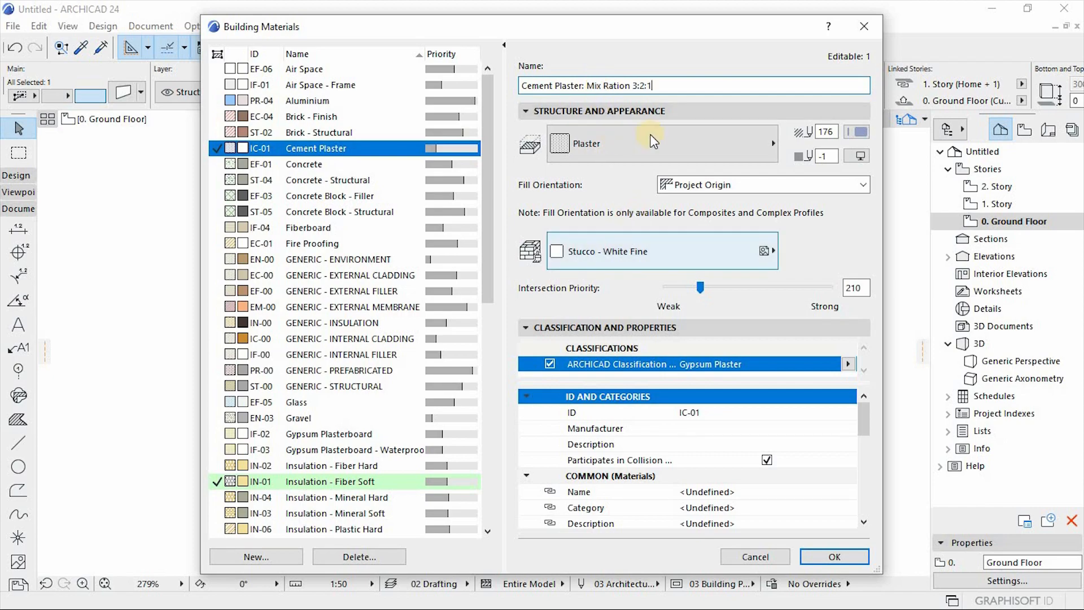
left_click(630, 85)
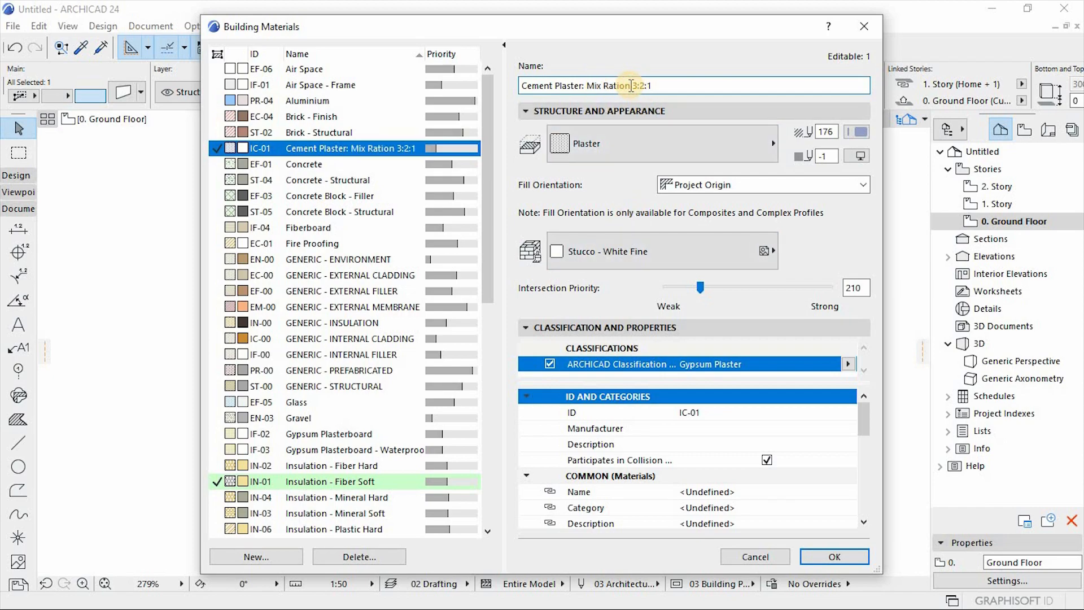
key("BackSpace")
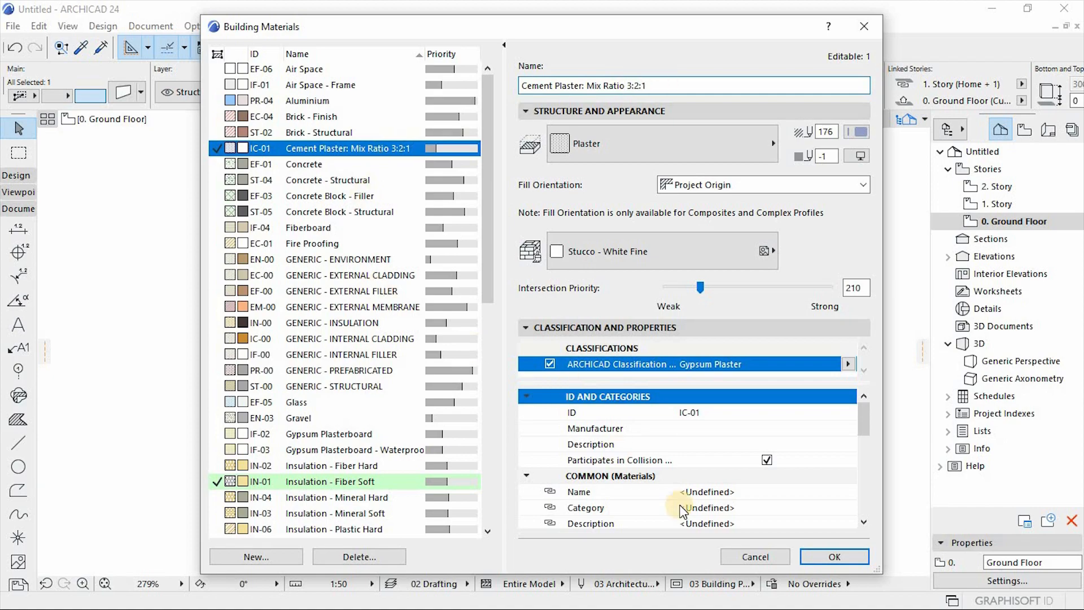
left_click(841, 554)
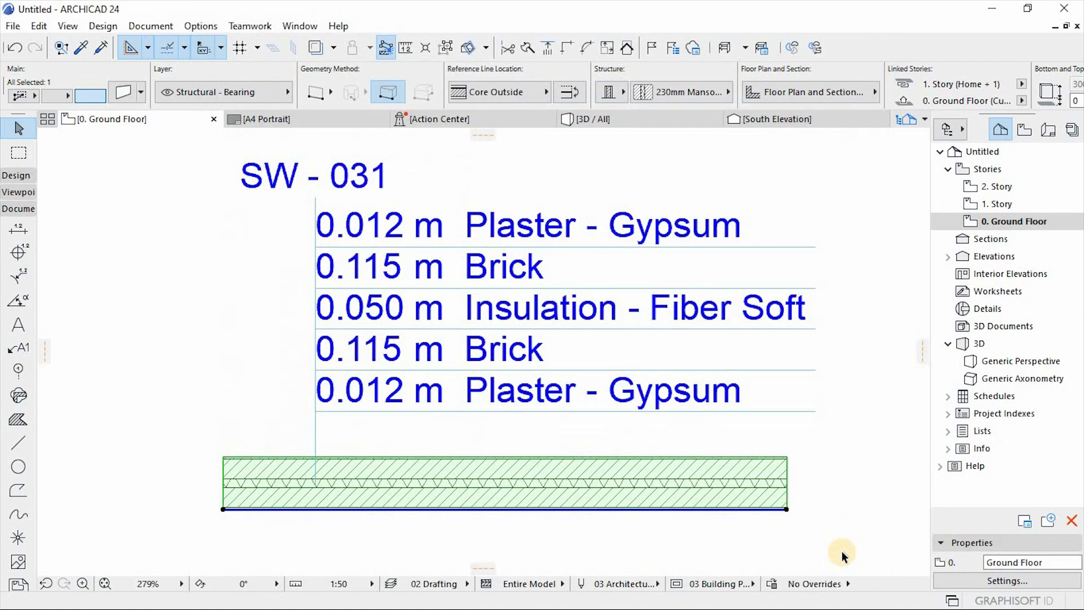
Deselect the cavity wall and check the material names in its skin list label.
scroll(378, 347, "down", 2)
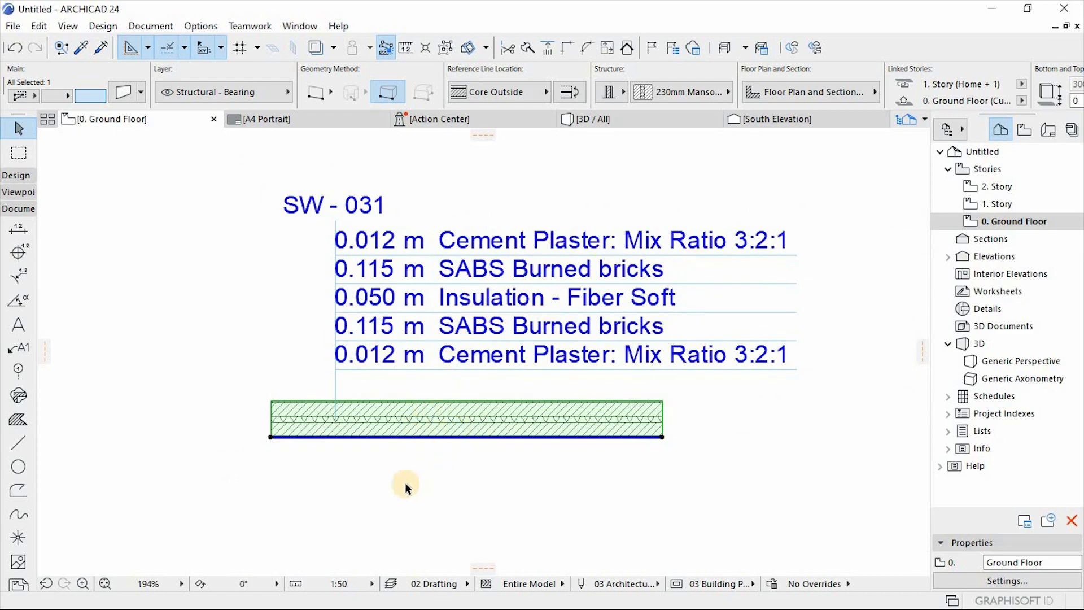
left_click(360, 484)
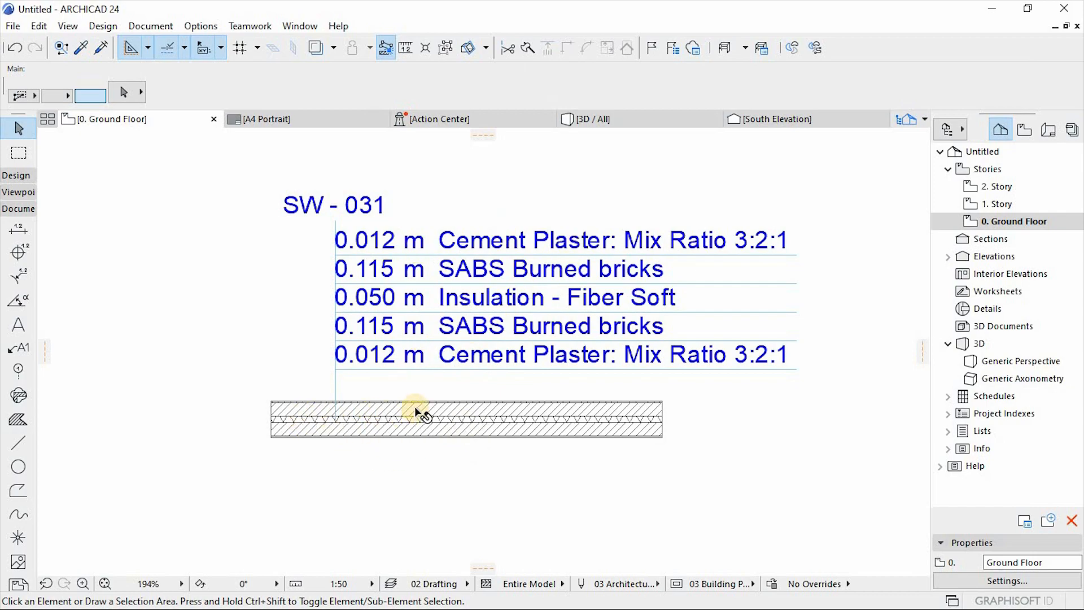
mouse_move(416, 412)
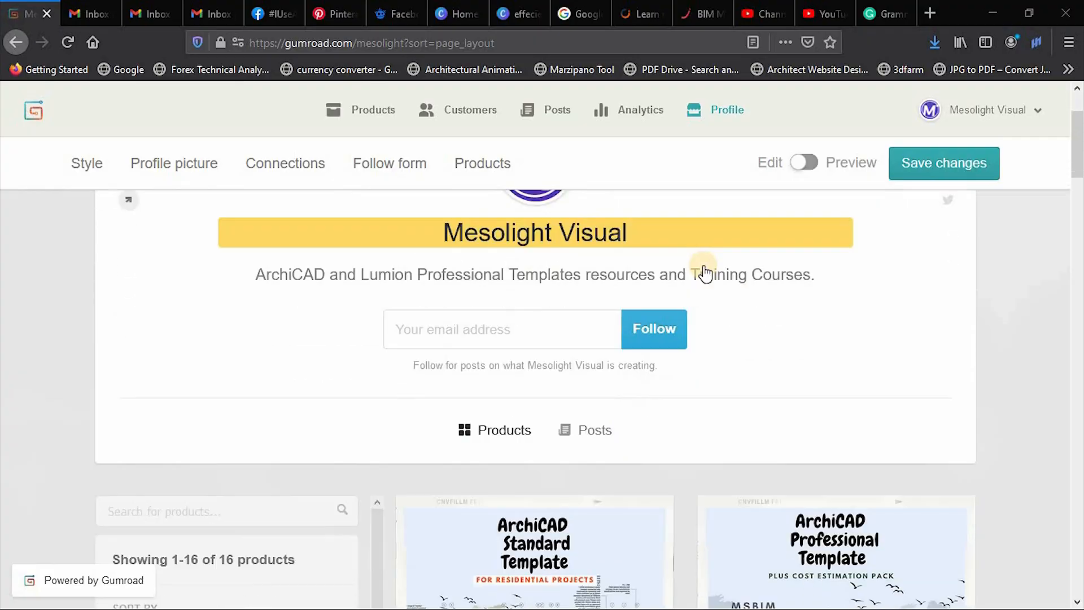
Switch to the Mesolight Visual Gumroad page in the browser and open the MSBIM 2021 ArchiCAD Professional Template + Cost Estimating Pack.
scroll(685, 274, "down", 5)
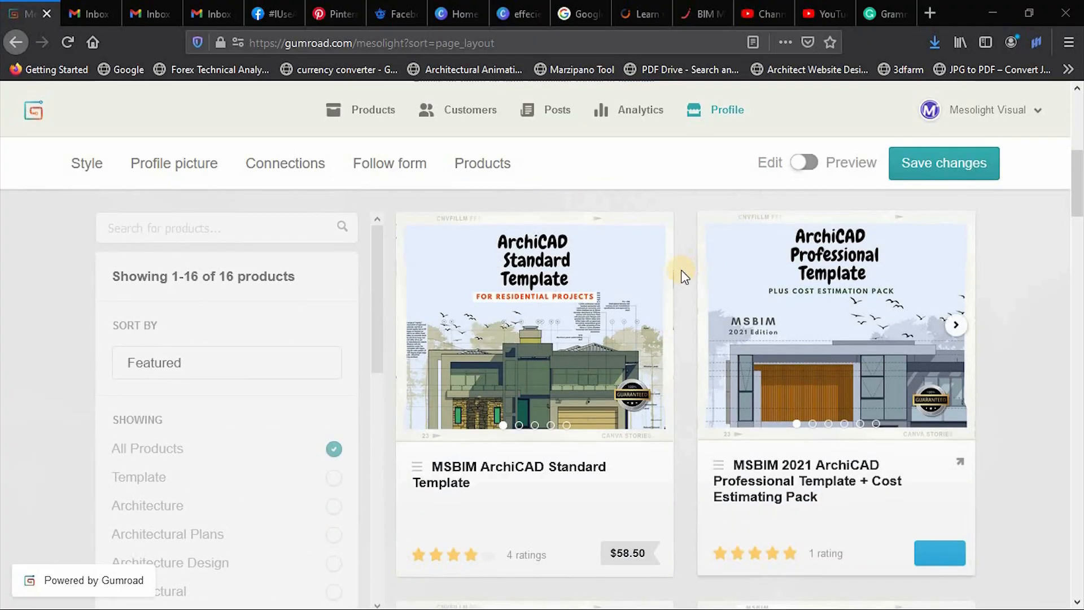
scroll(654, 347, "down", 2)
left_click(794, 395)
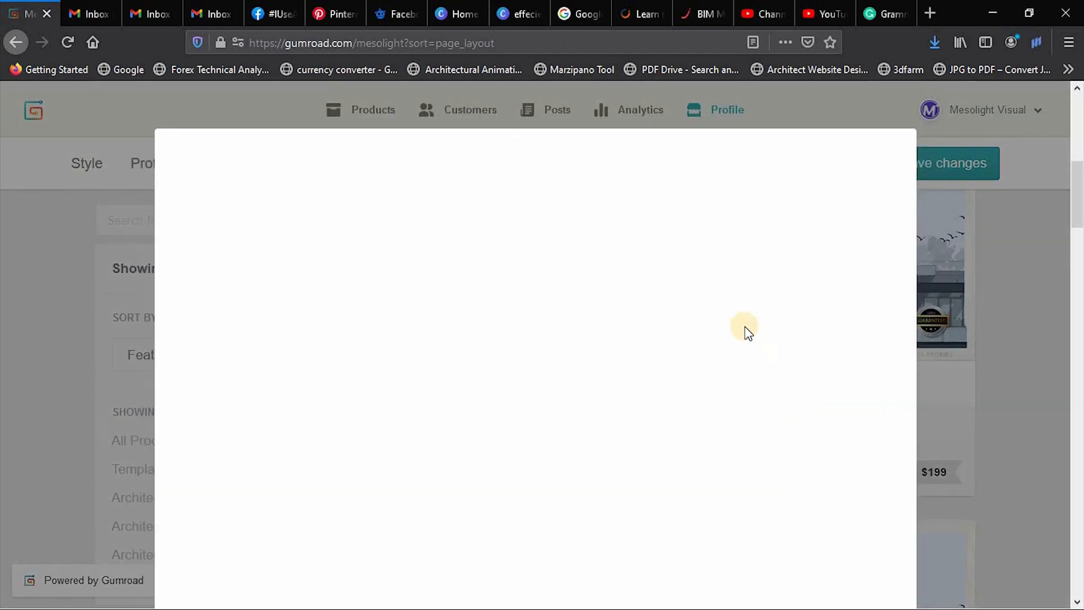
Read through the template's product description, from its features and cost estimator to the virtual library, testimonials and downloads.
scroll(743, 327, "down", 5)
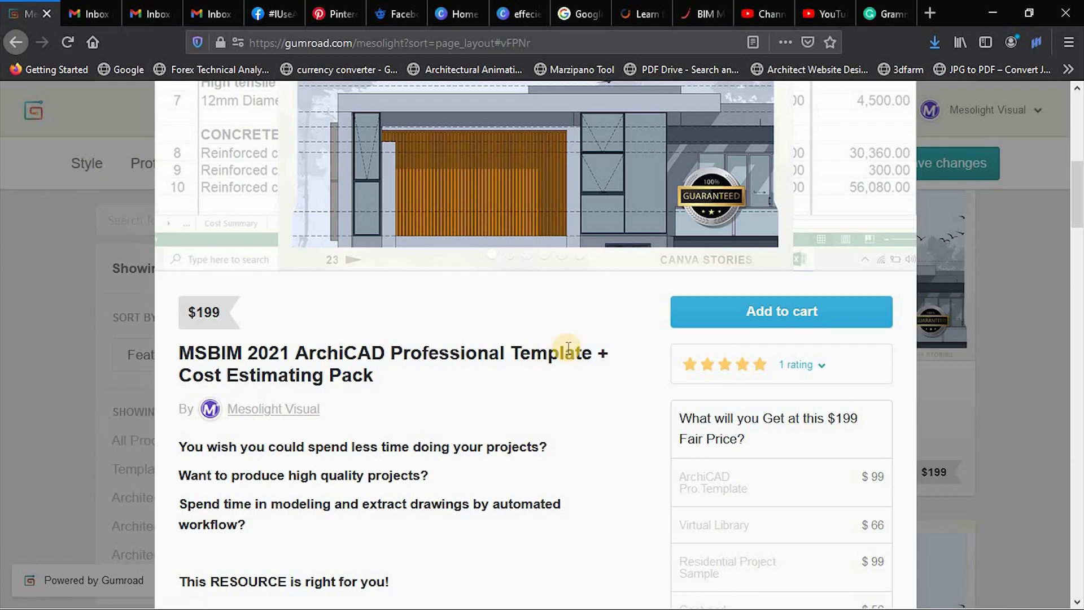
scroll(574, 346, "down", 5)
scroll(579, 350, "down", 5)
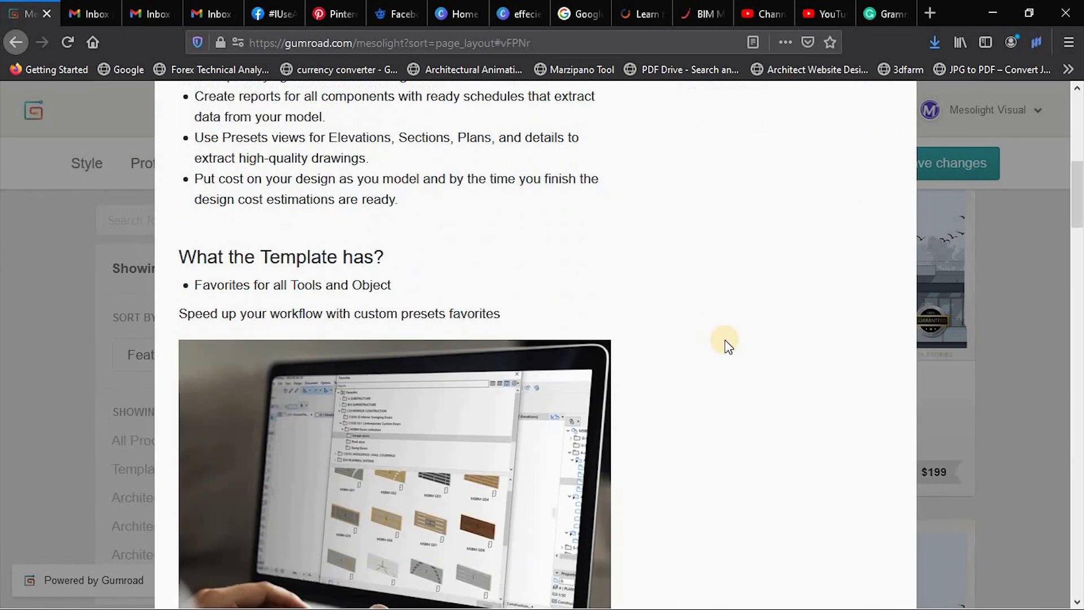
scroll(727, 343, "down", 14)
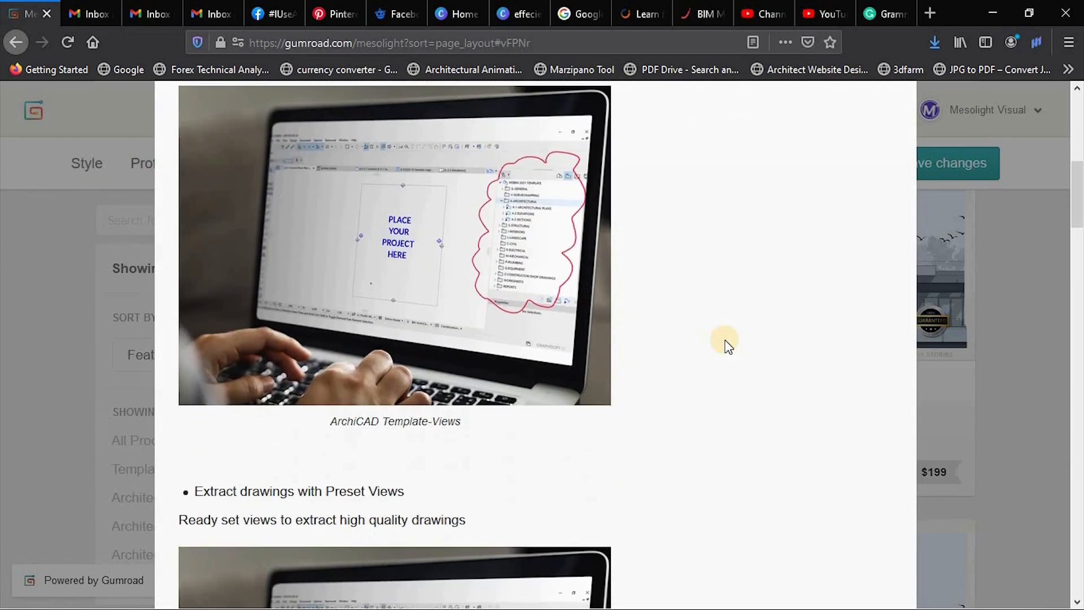
scroll(726, 343, "down", 18)
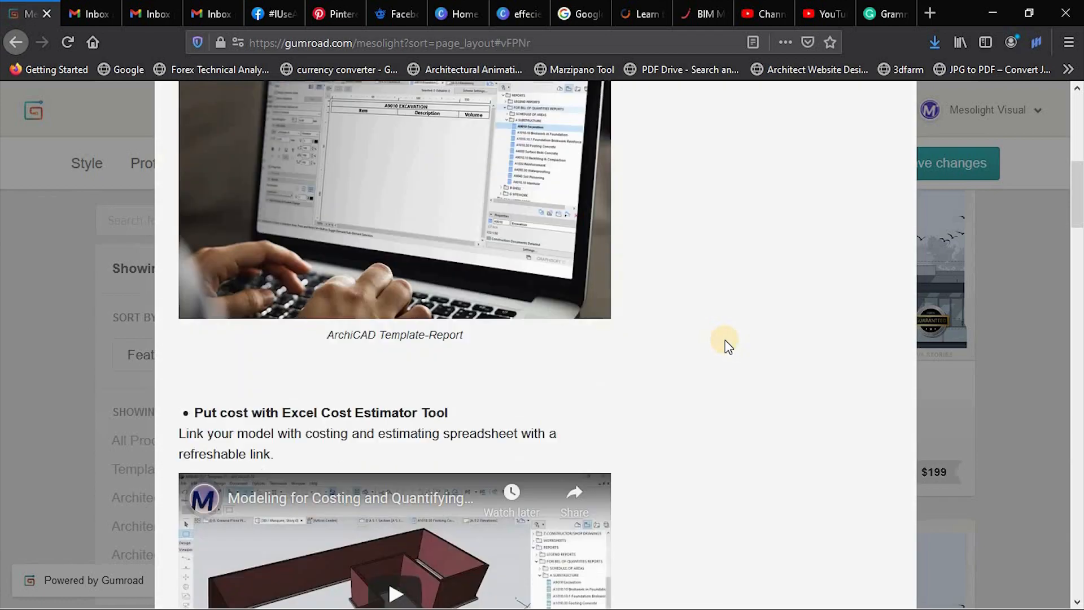
scroll(727, 343, "down", 16)
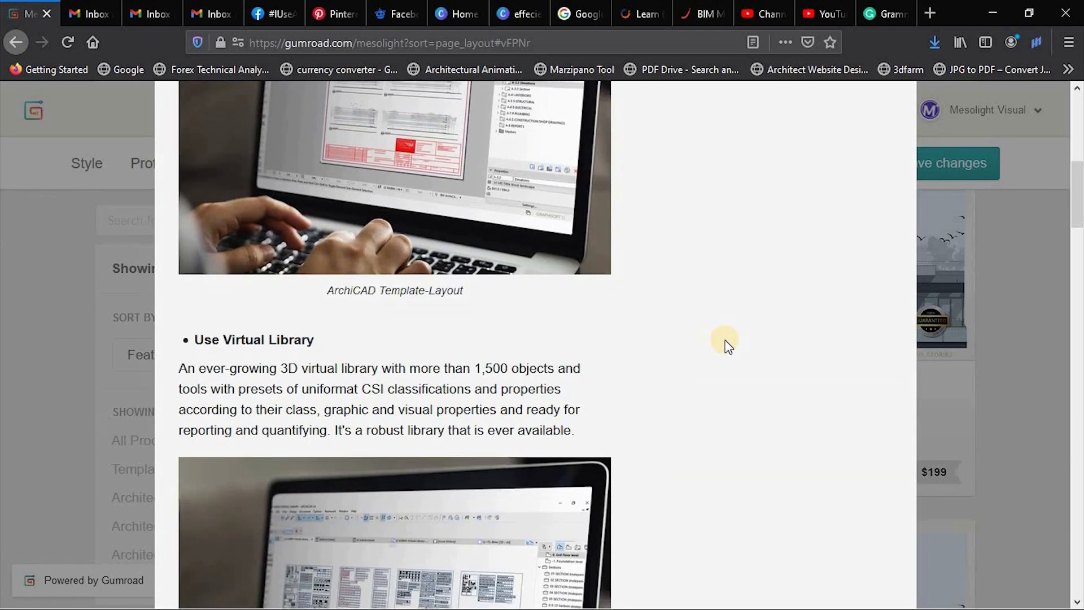
scroll(726, 344, "down", 19)
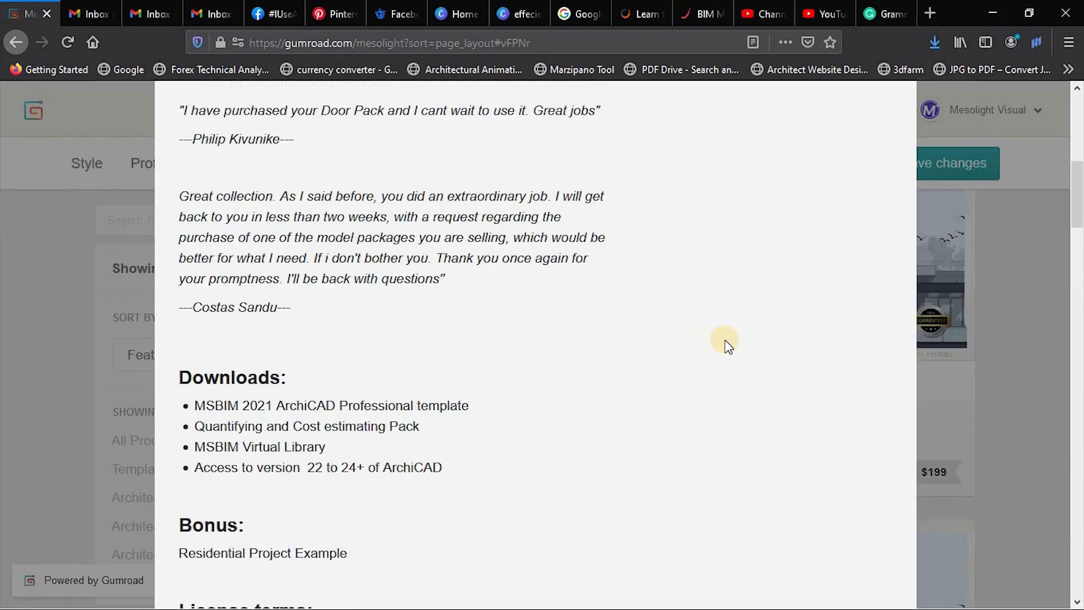